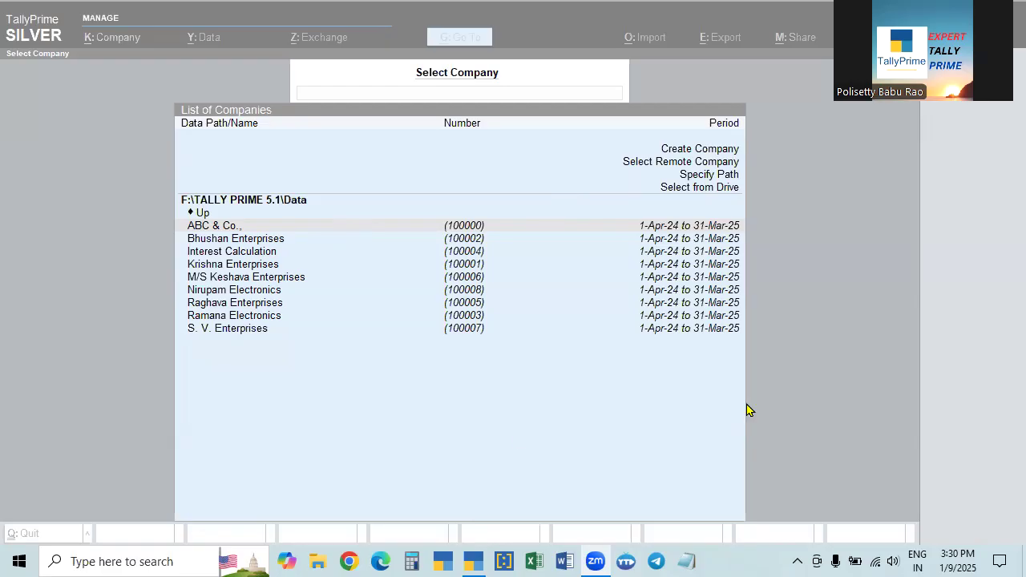
Open the Interest Calculation company from the list of companies
left_click(776, 393)
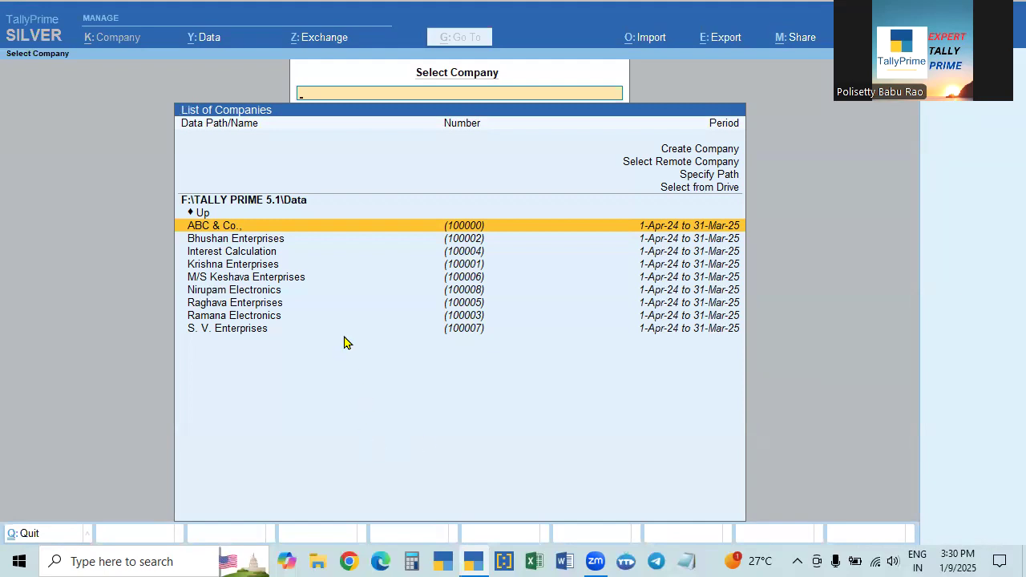
left_click(251, 255)
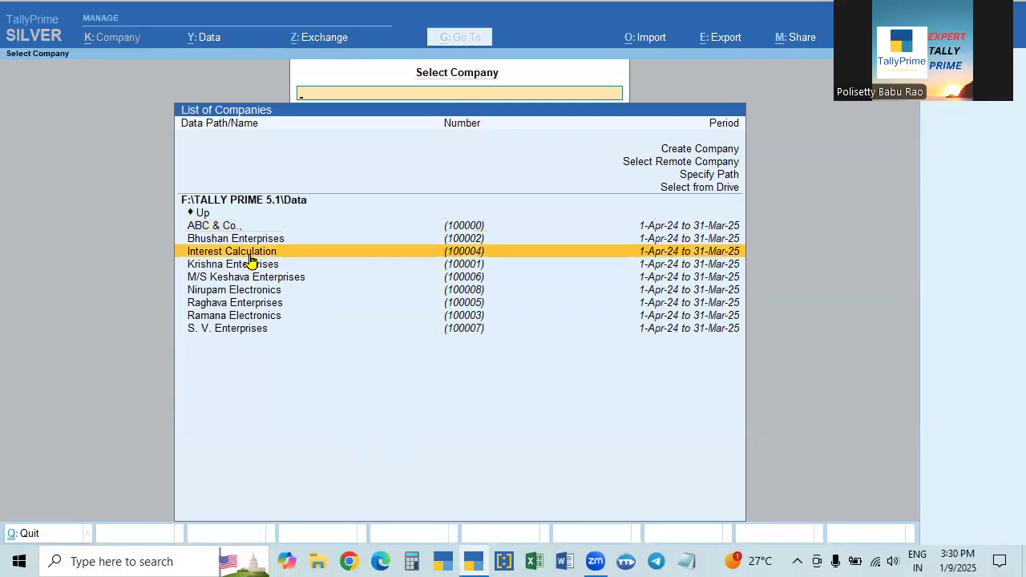
left_click(250, 254)
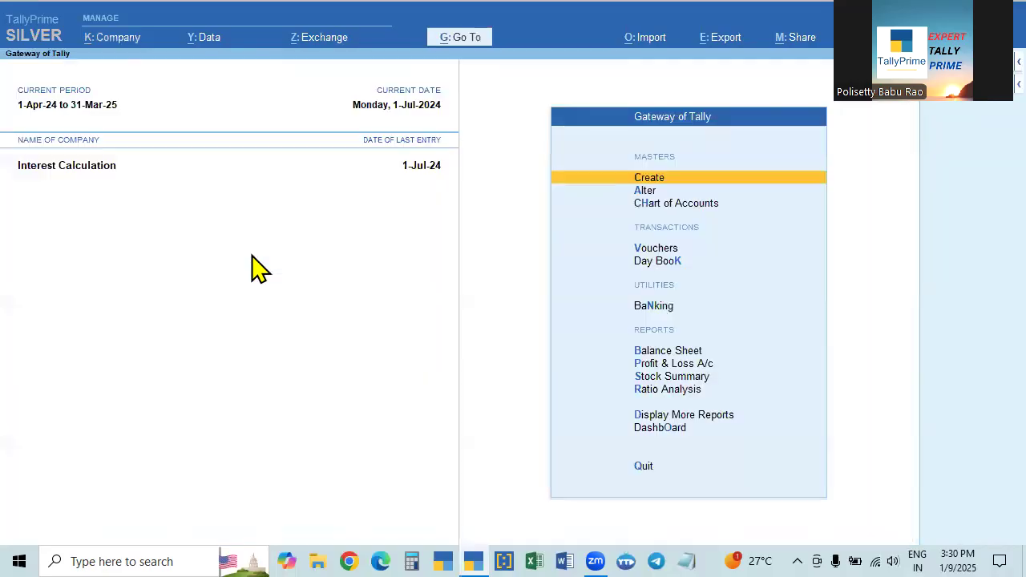
Review the Day Book entries and the company's master details, leaving both without changes
left_click(651, 266)
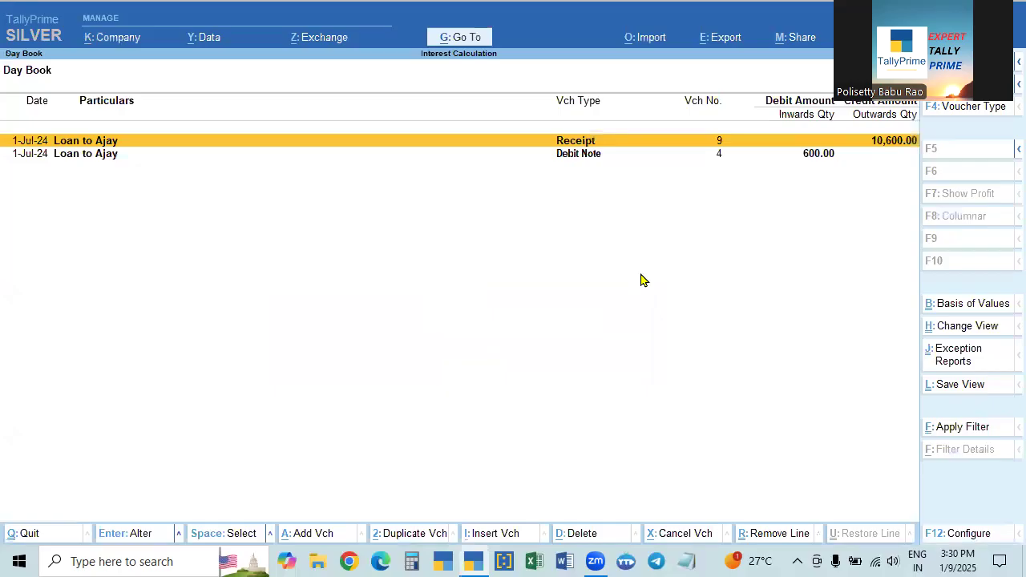
key("Escape")
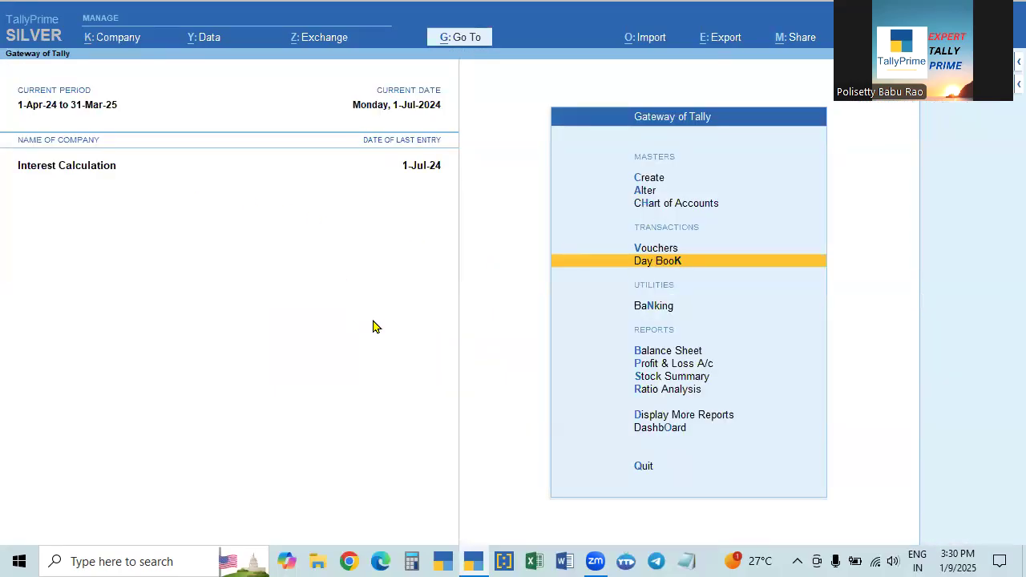
left_click(111, 40)
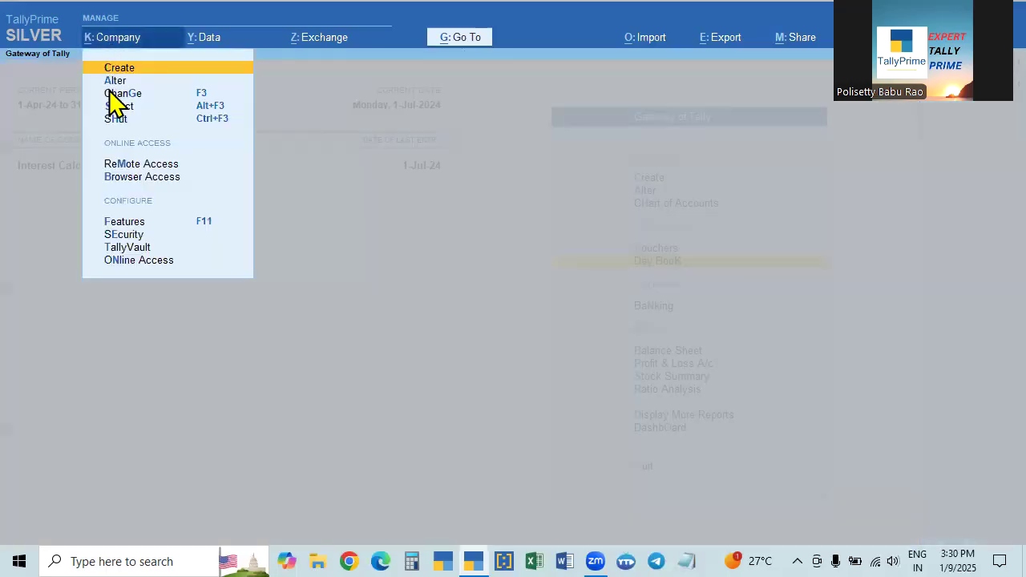
left_click(115, 82)
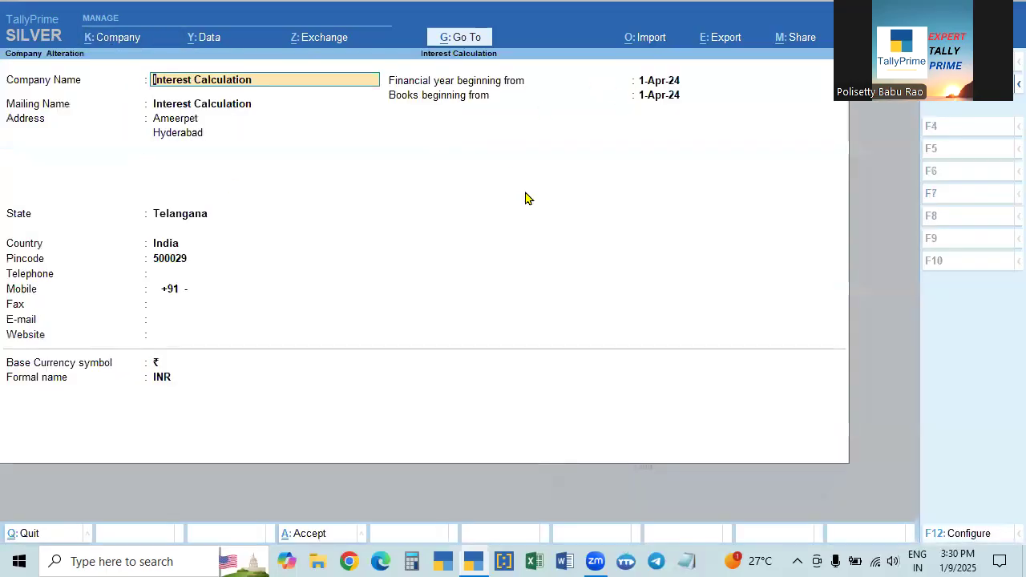
key("BackSpace")
key("Escape")
key("y")
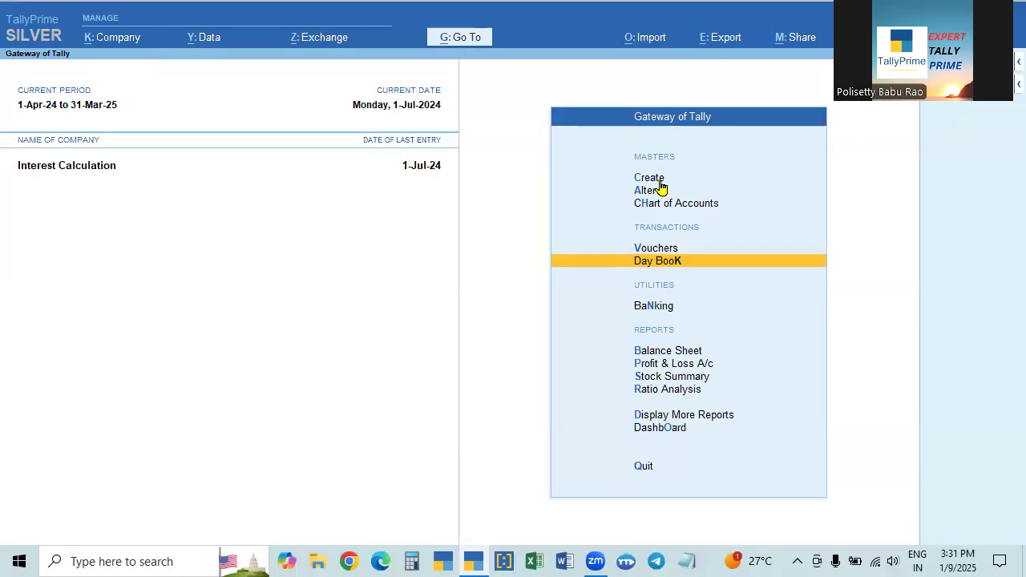
Check the company features for interest calculation, bill-wise entry and Goods and Services Tax (GST)
key("F11")
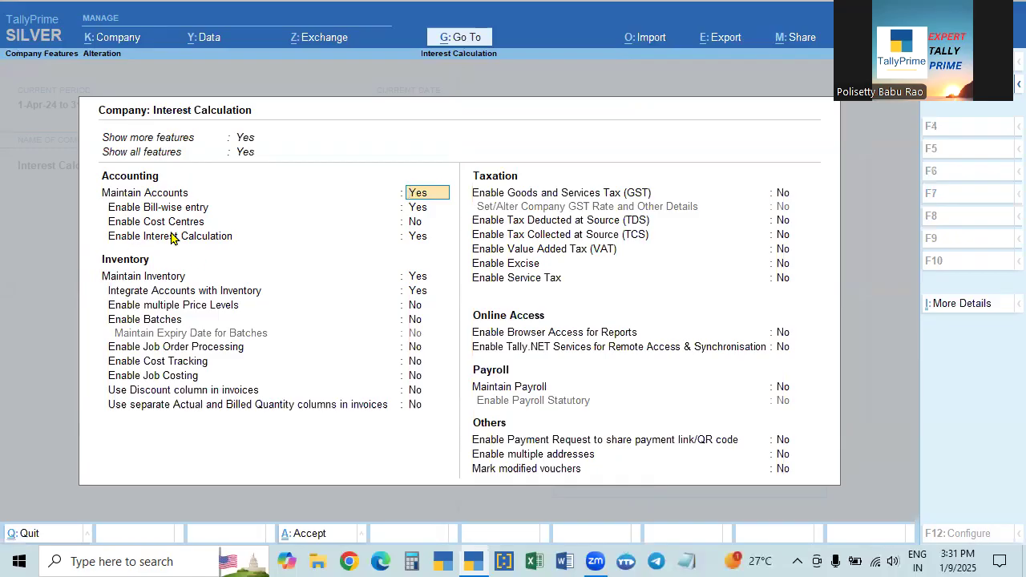
left_click(416, 238)
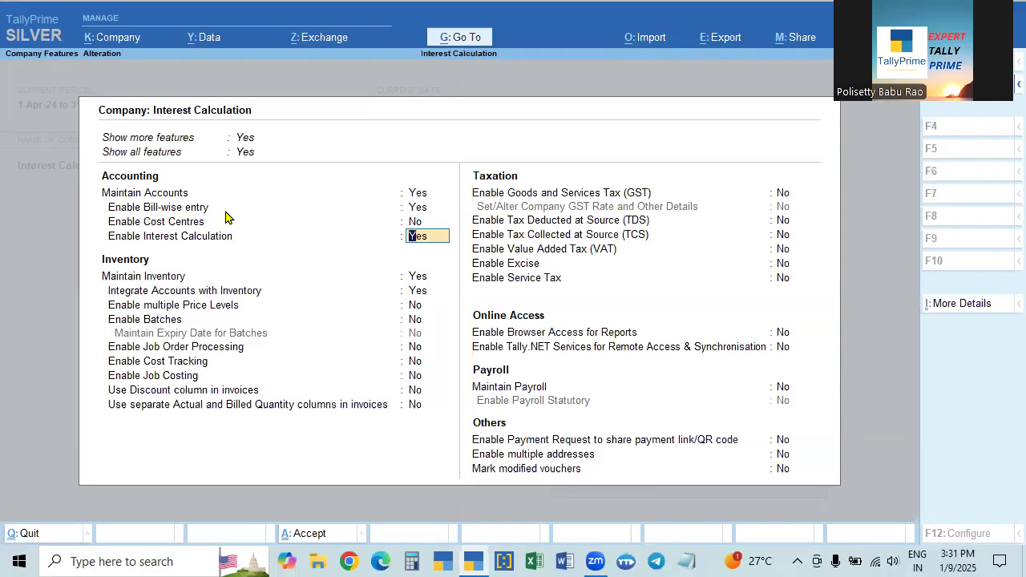
left_click(421, 210)
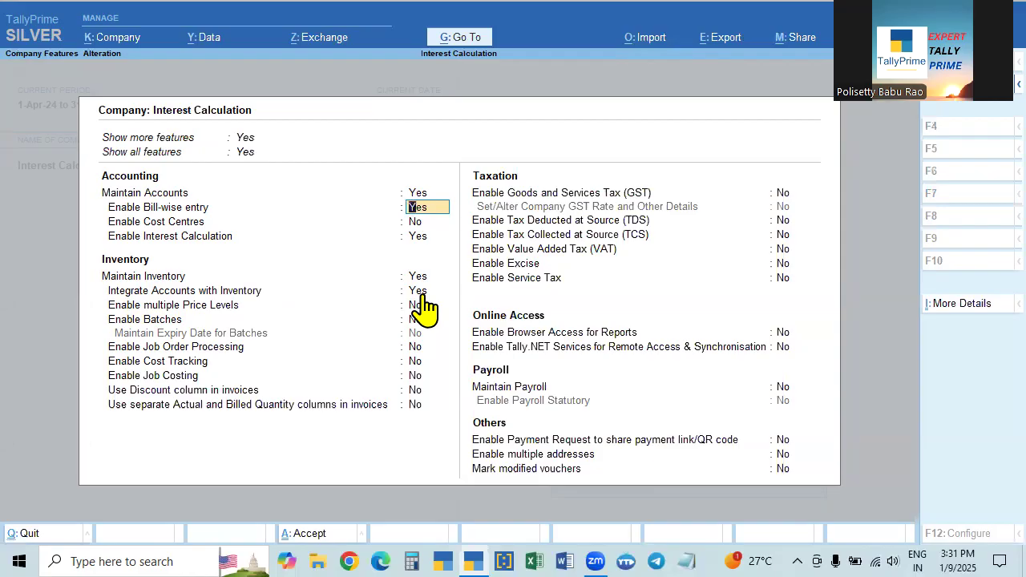
left_click(785, 196)
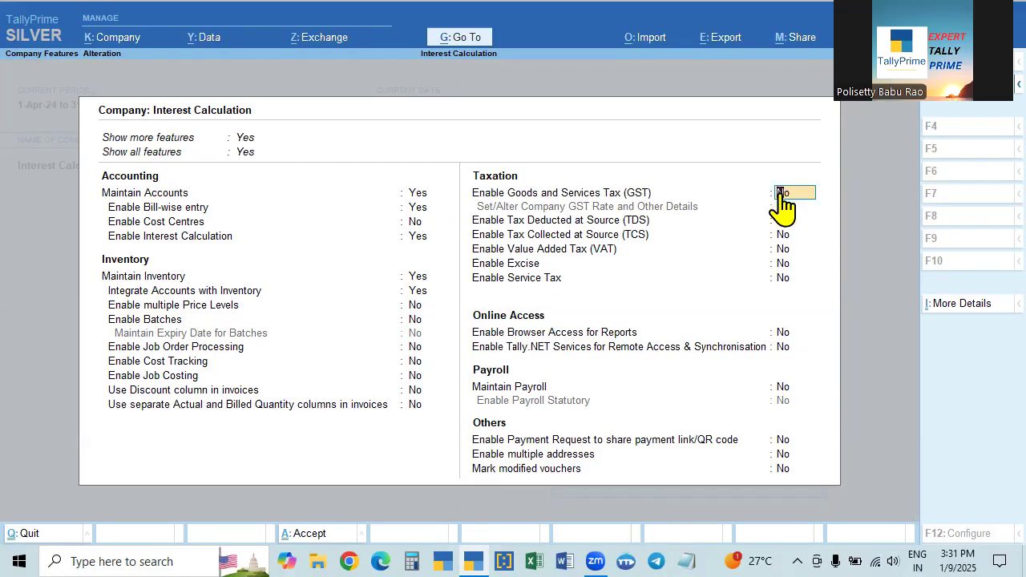
left_click(780, 193)
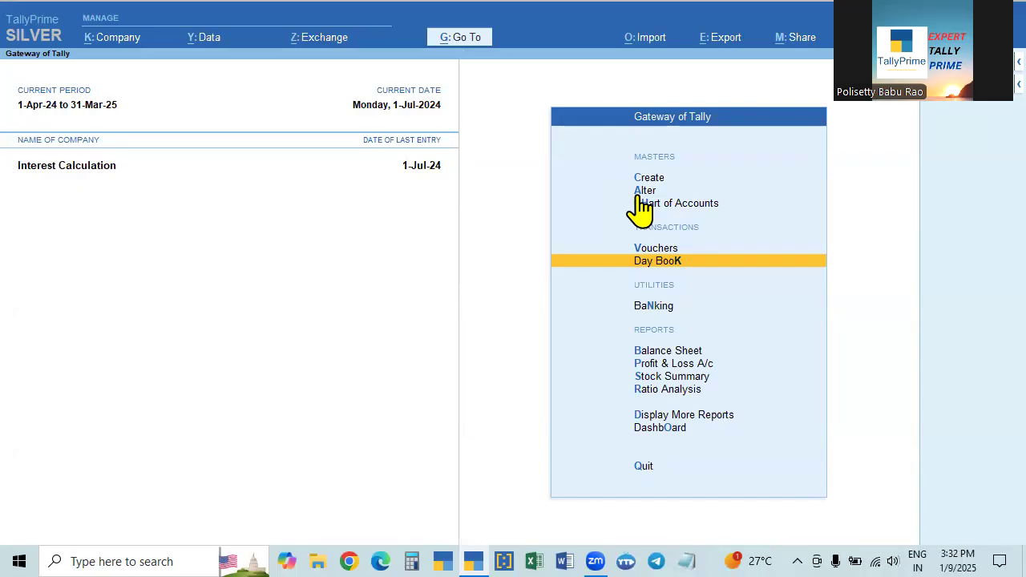
key("Up")
key("Up")
key("Up")
key("Return")
key("Escape")
key("Up")
key("Return")
key("Down")
key("Return")
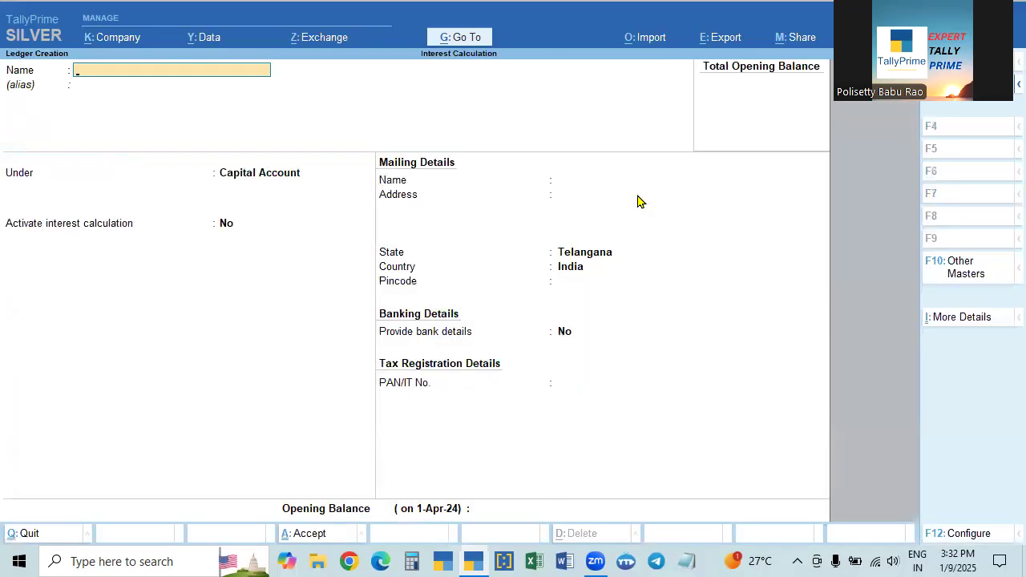
key("Escape")
key("Down")
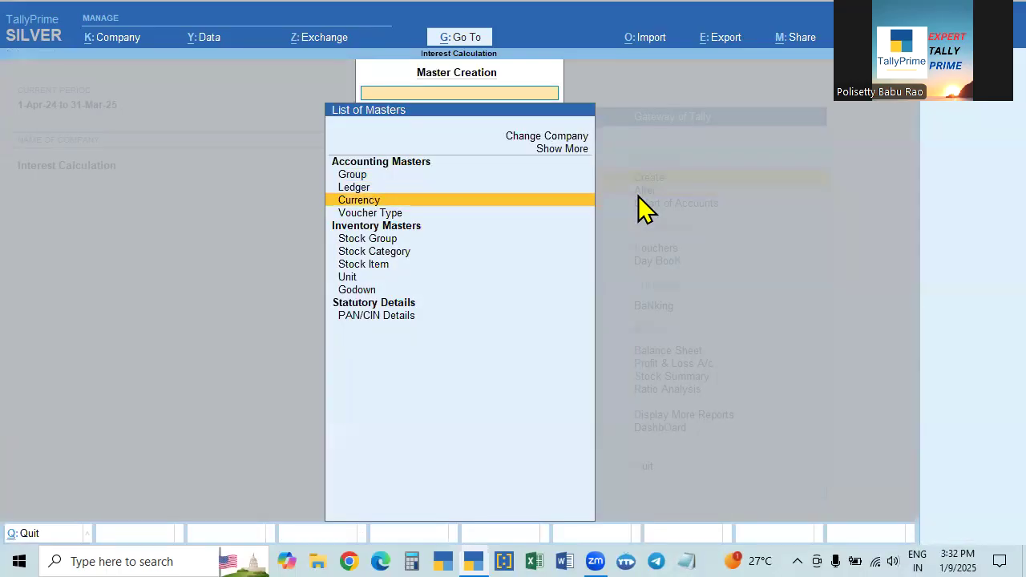
key("Escape")
Look through the existing ledgers for alteration, checking the Interest Receivable ledger and the loan ledger
left_click(639, 193)
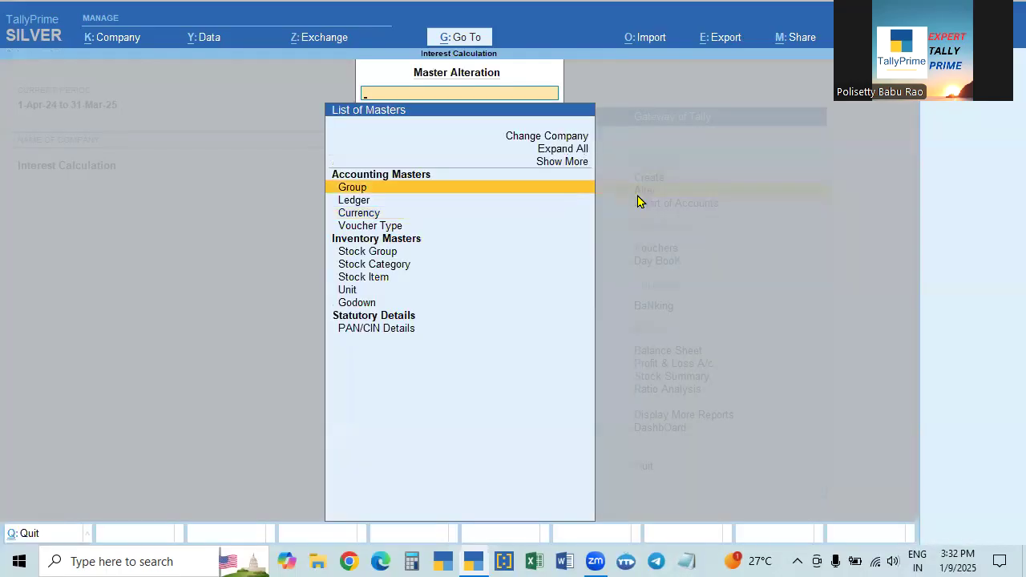
key("Down")
key("Return")
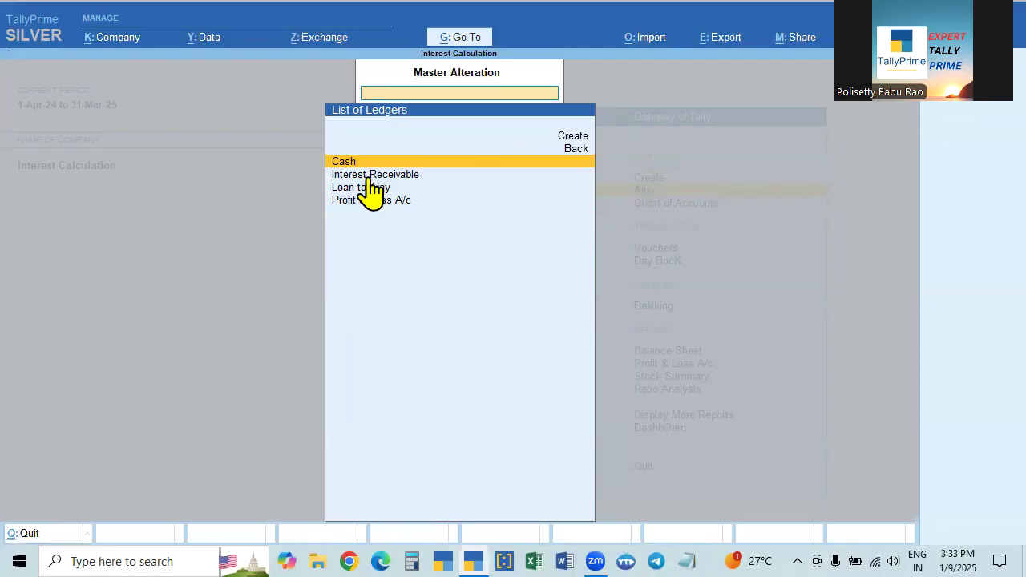
key("Down")
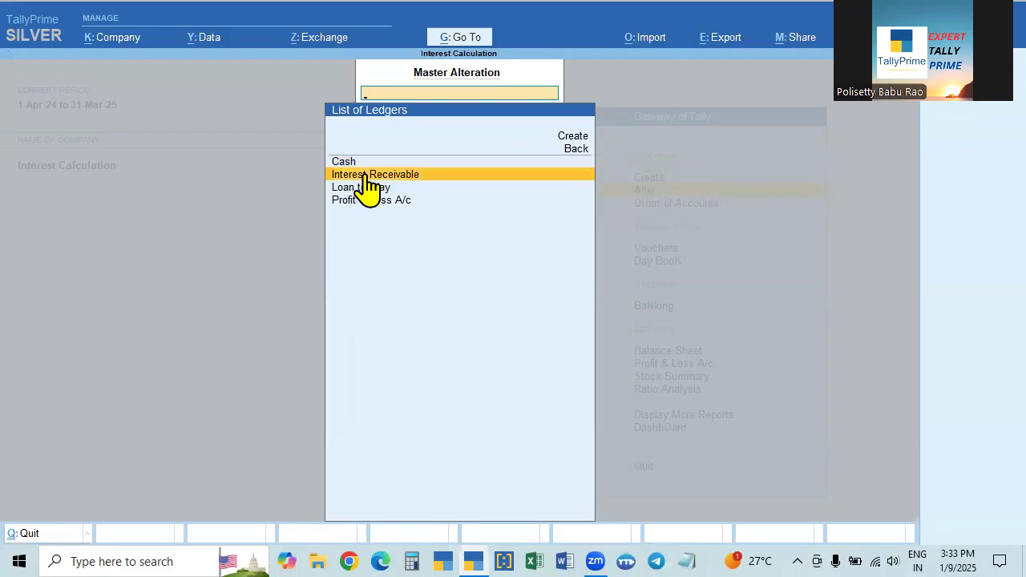
key("Return")
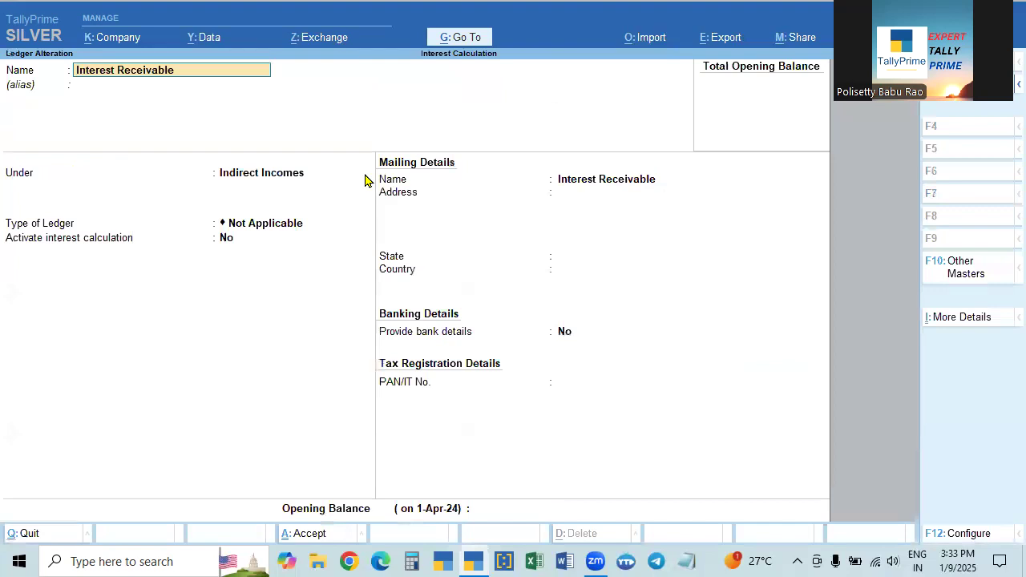
key("Escape")
key("Down")
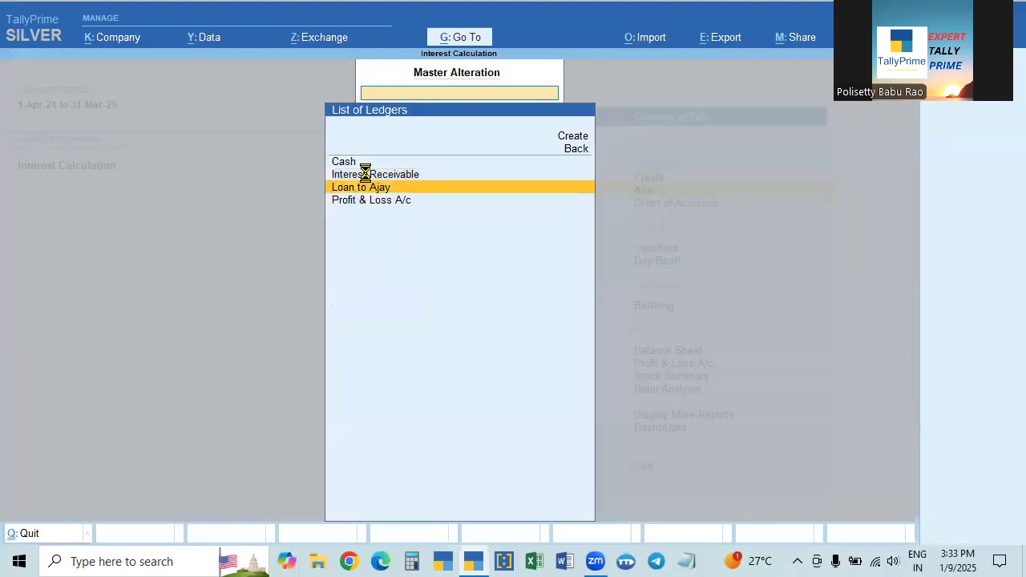
key("Return")
key("Escape")
key("Escape")
key("Return")
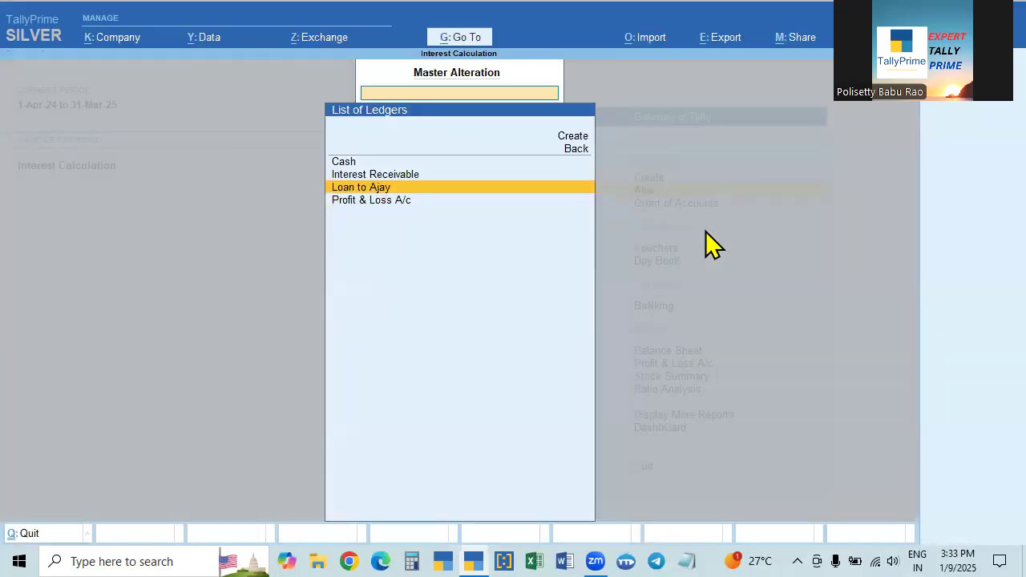
Start a new ledger named Mahesh Traders and place it under the Sundry Debtors group
key("Up")
key("Up")
key("Up")
key("Up")
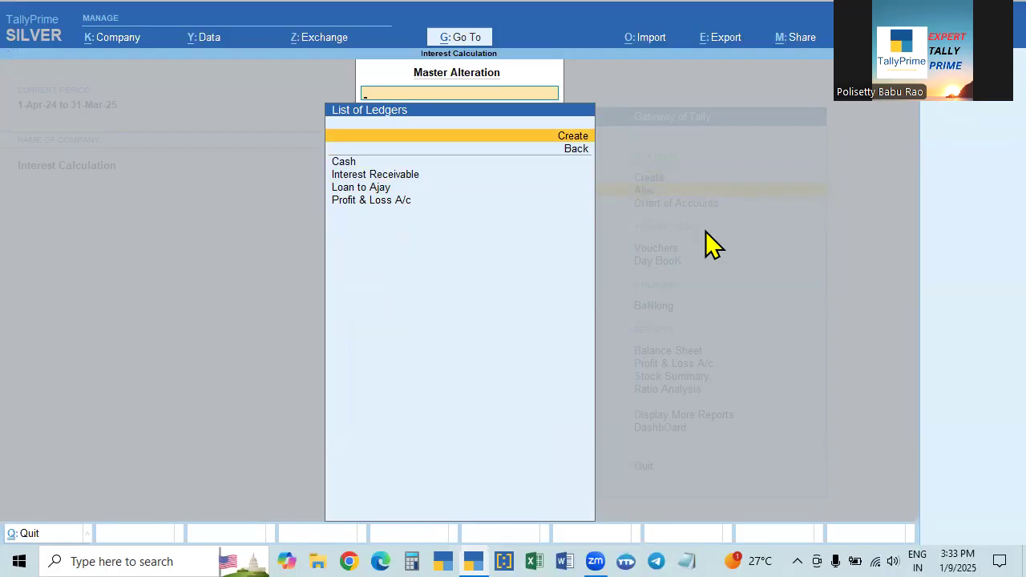
key("Return")
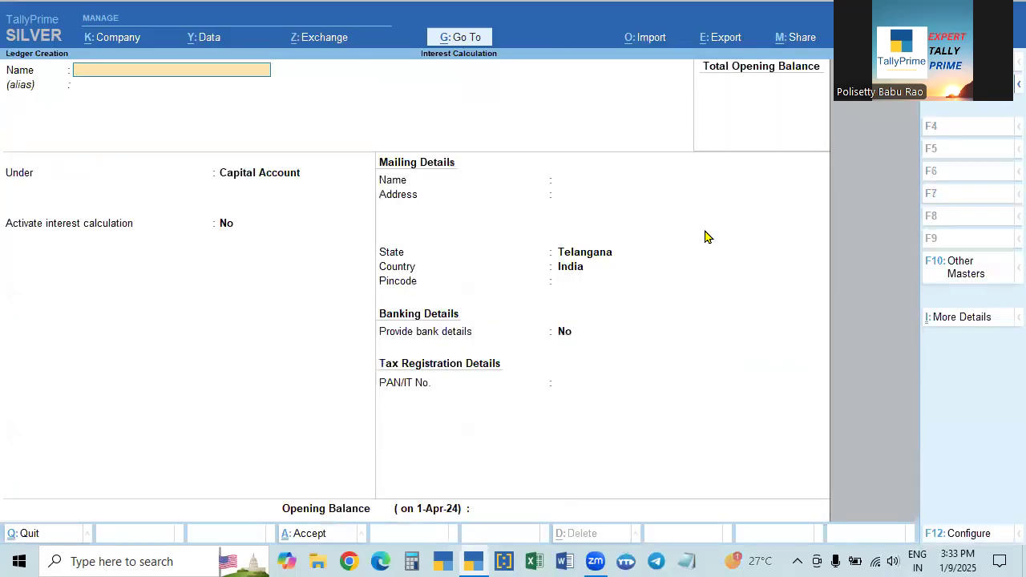
type("Mahesh Traders")
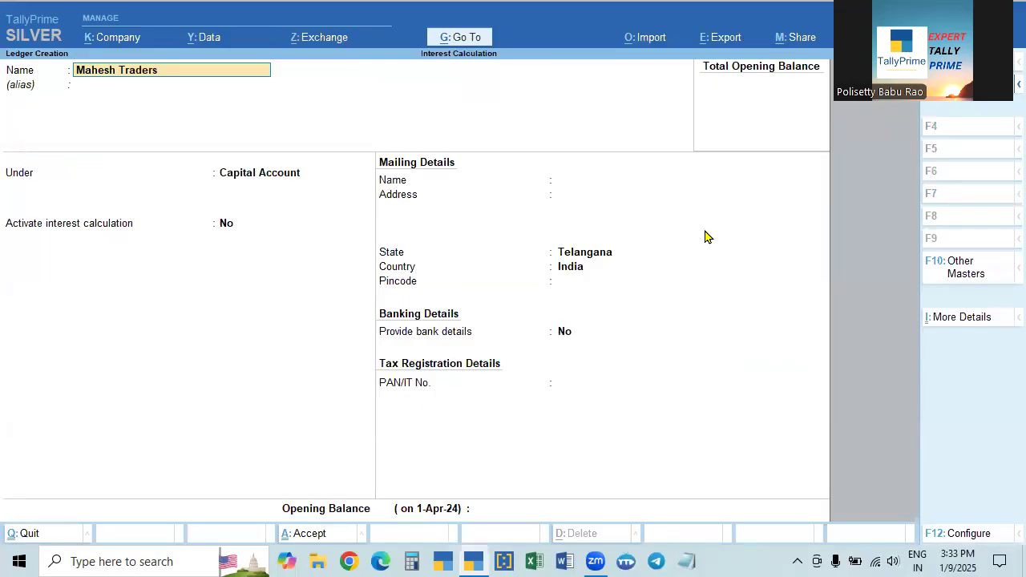
key("Return")
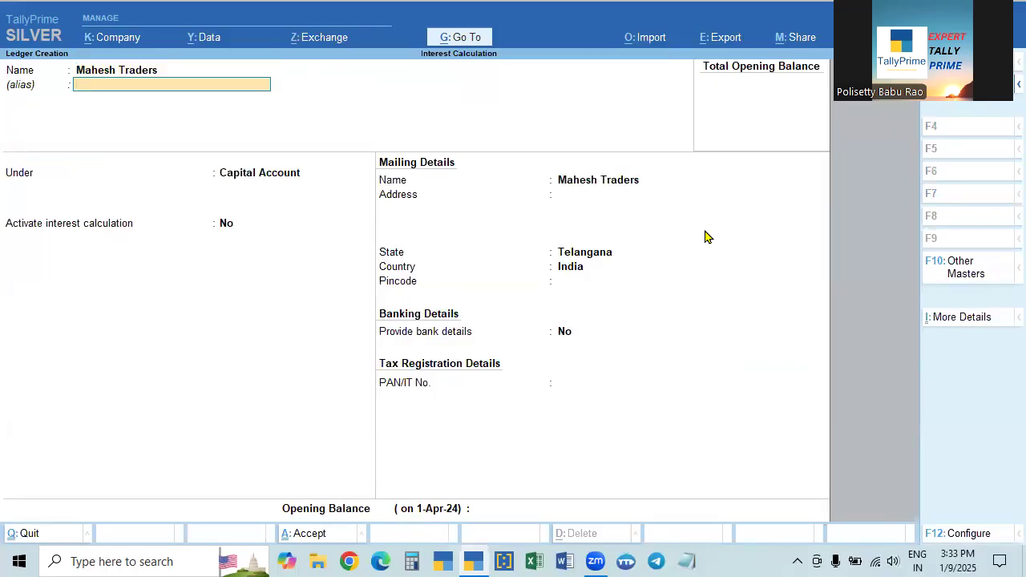
key("Return")
type("Sun")
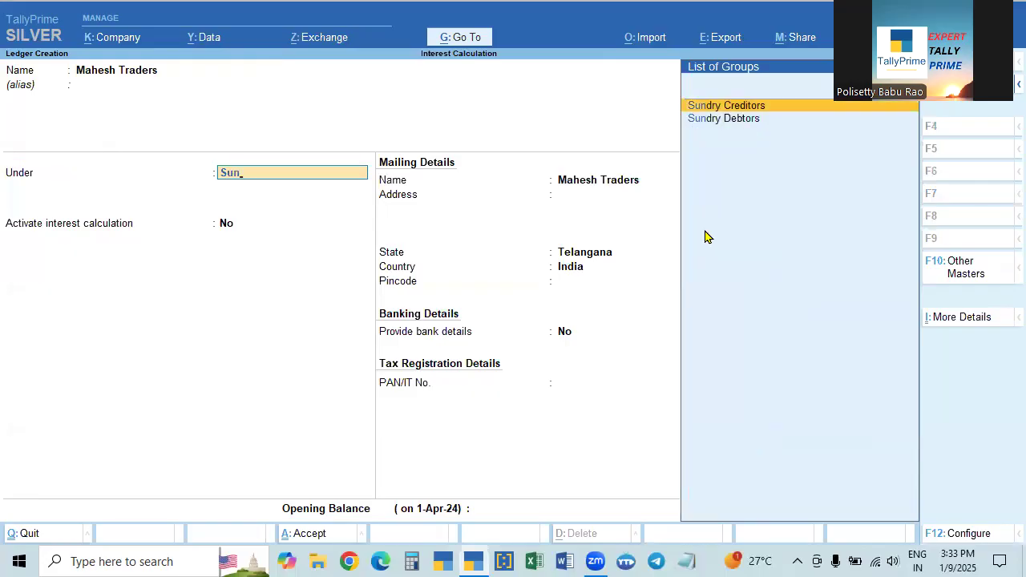
key("Down")
key("Return")
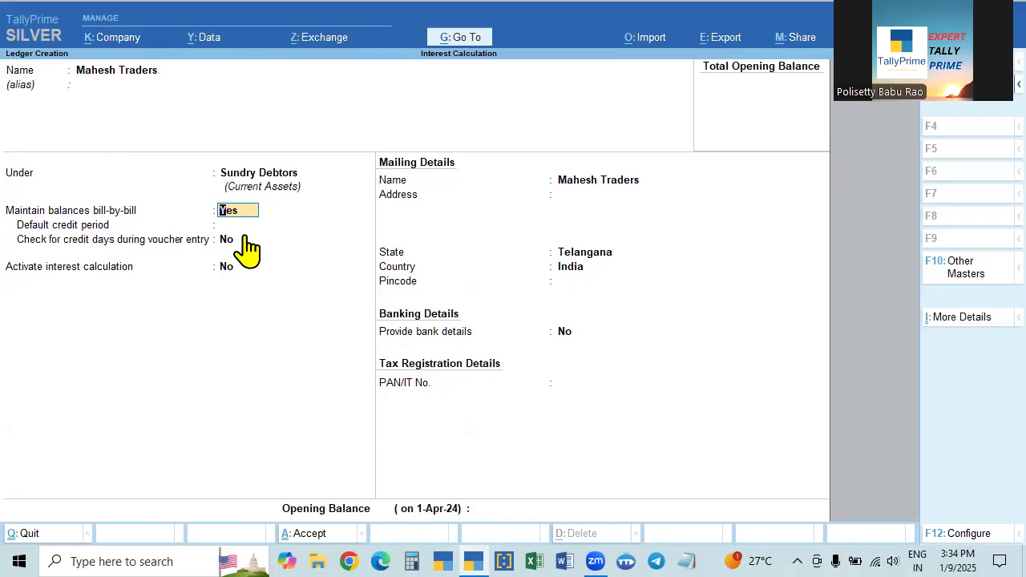
Set Maintain balances Bill-by-Bill to No in the ledger configuration and accept it
key("F12")
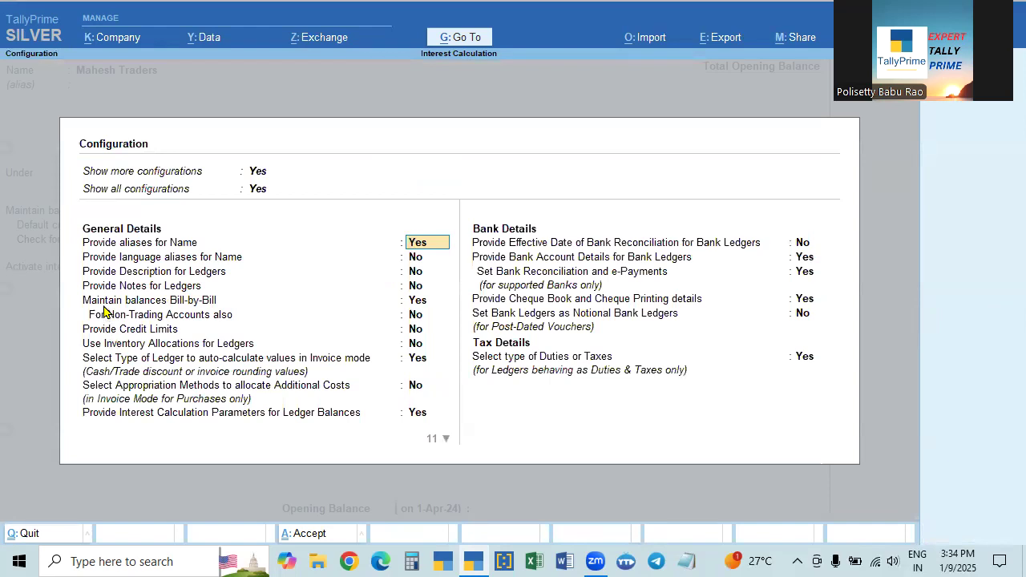
key("Escape")
key("Escape")
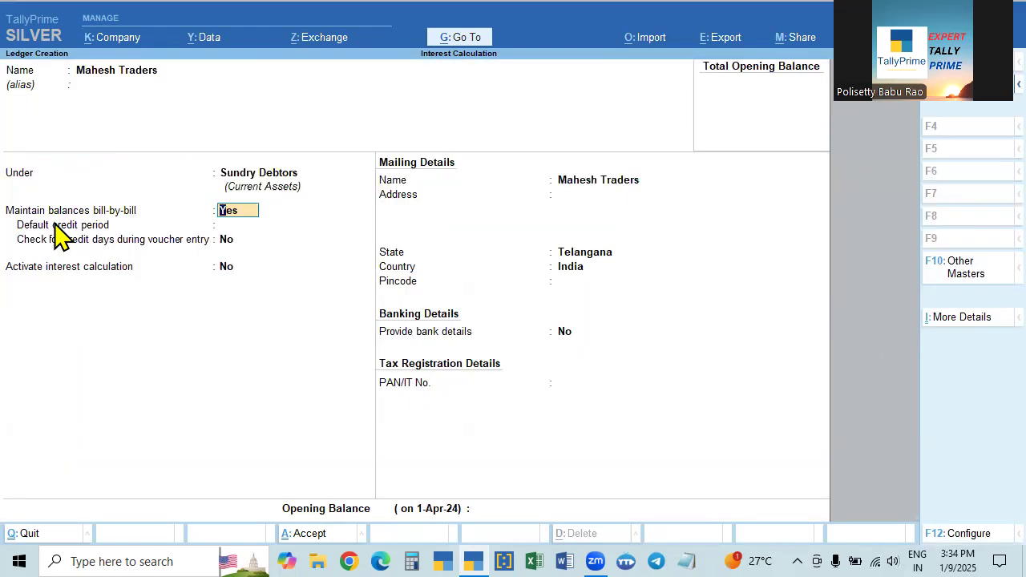
key("F12")
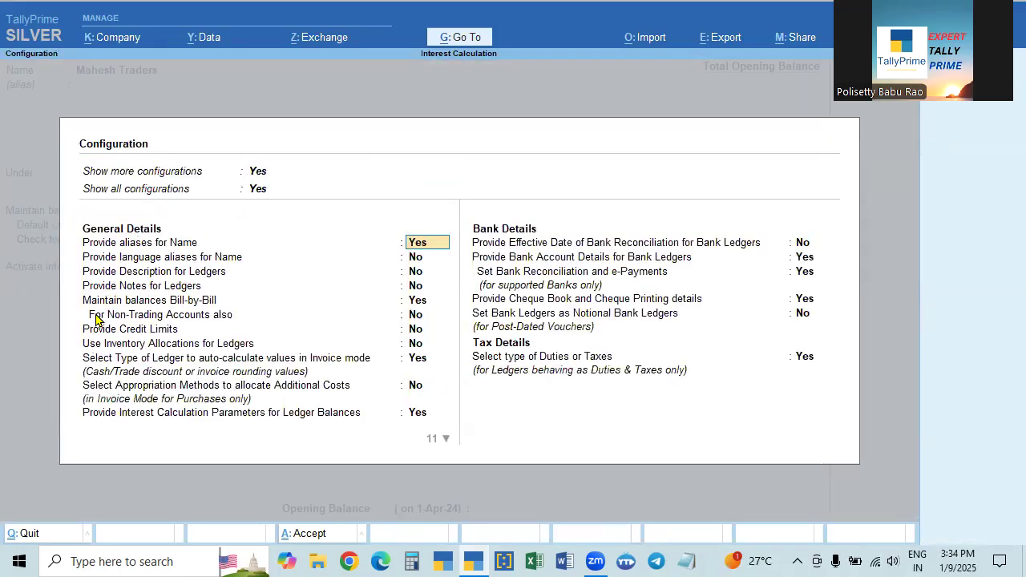
left_click(423, 305)
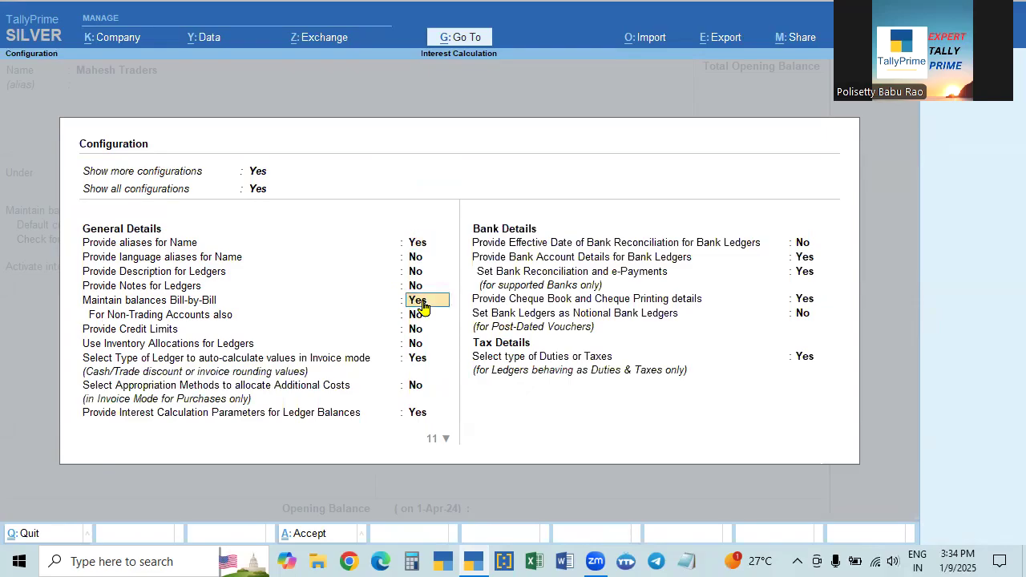
type("n")
key("Return")
key("ctrl+a")
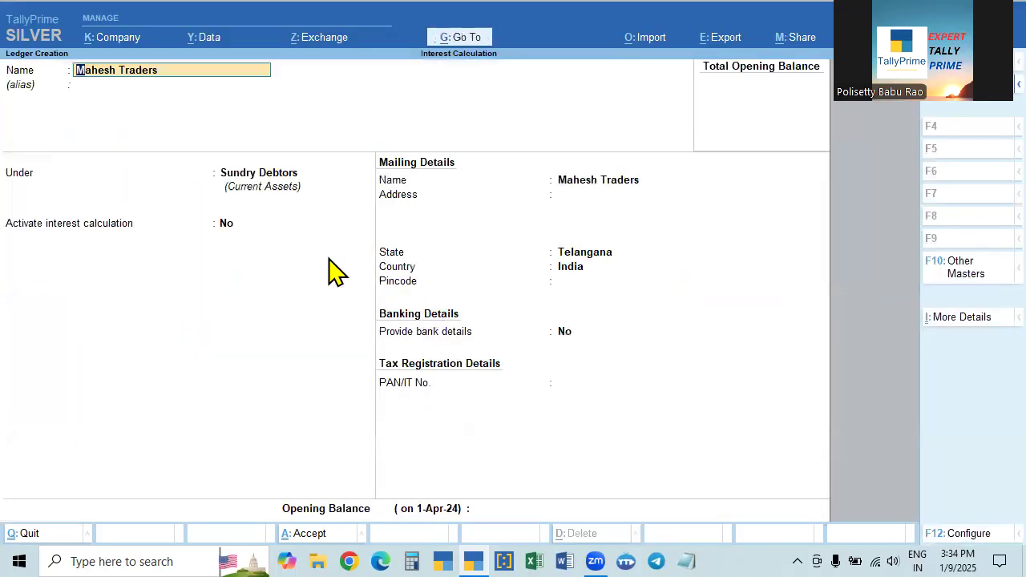
Set Maintain balances Bill-by-Bill to Yes in the ledger configuration and accept it
key("F12")
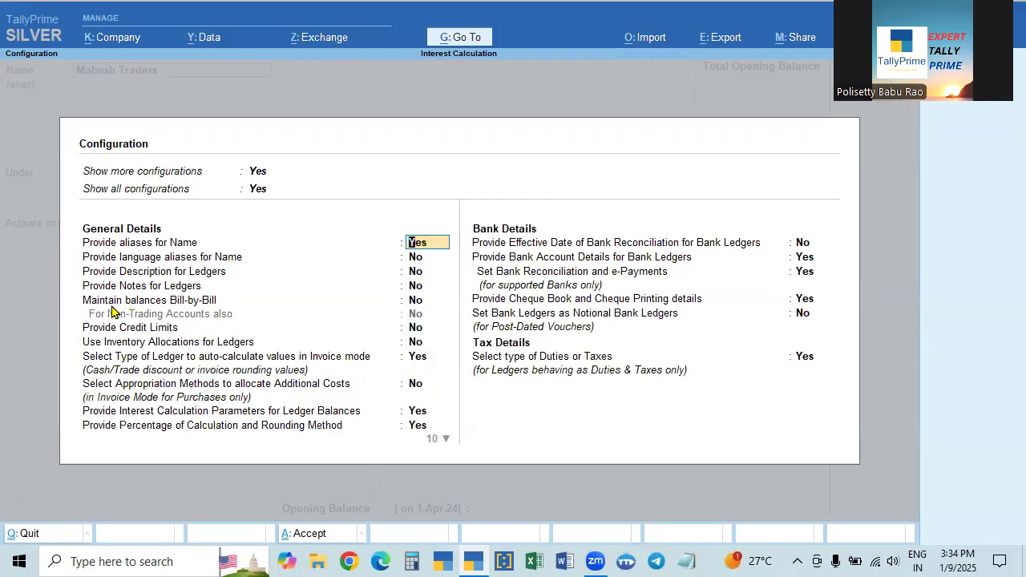
left_click(426, 302)
type("y")
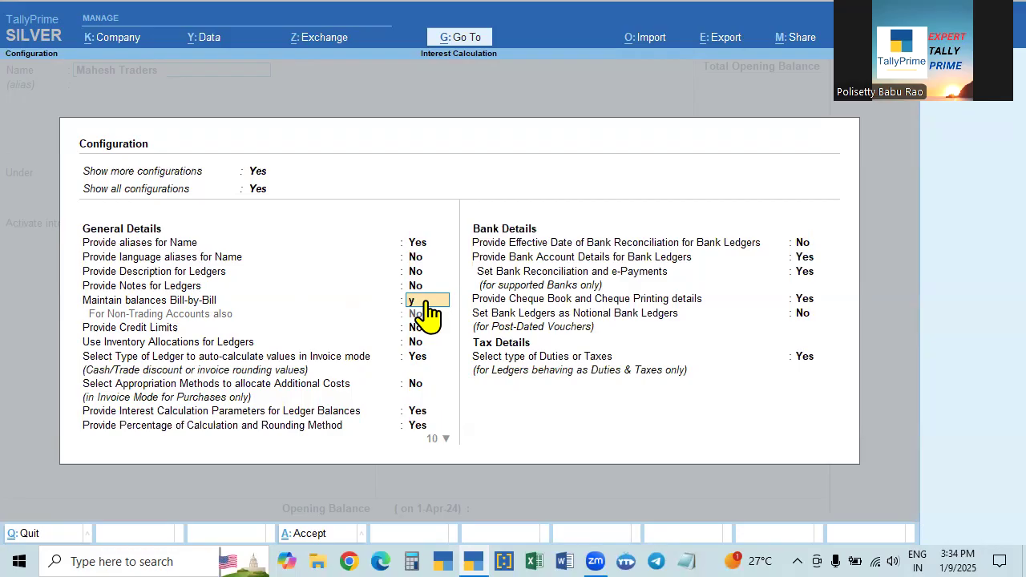
key("Return")
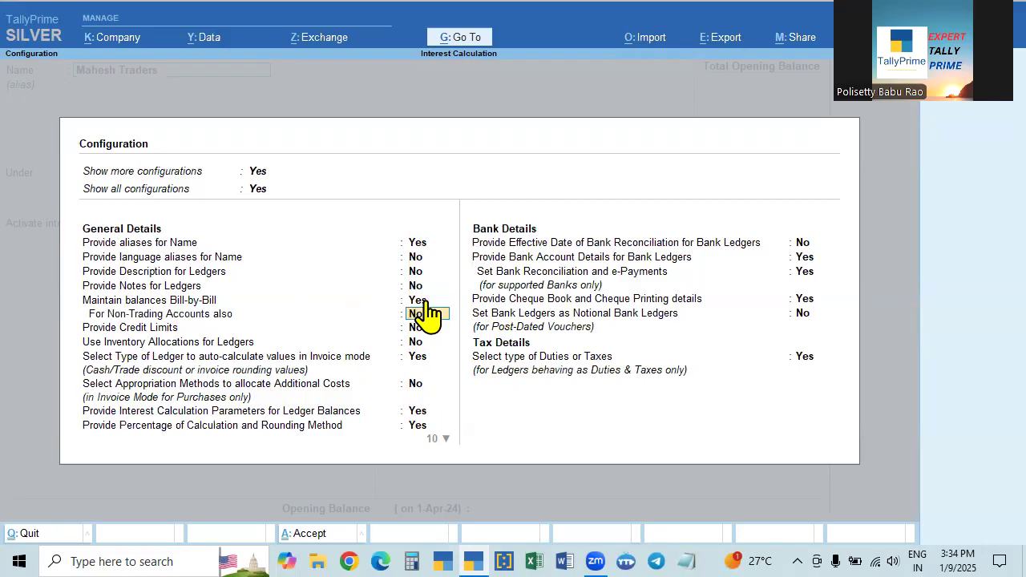
key("ctrl+a")
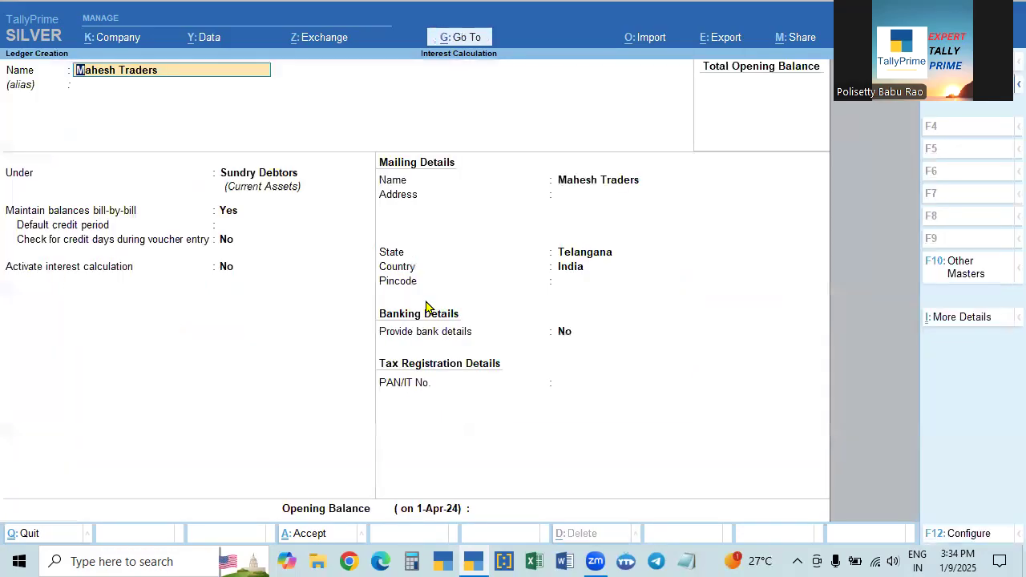
Go through the bill-by-bill settings of the Mahesh Traders ledger and set Activate interest calculation to Yes
left_click(233, 215)
key("Return")
key("Return")
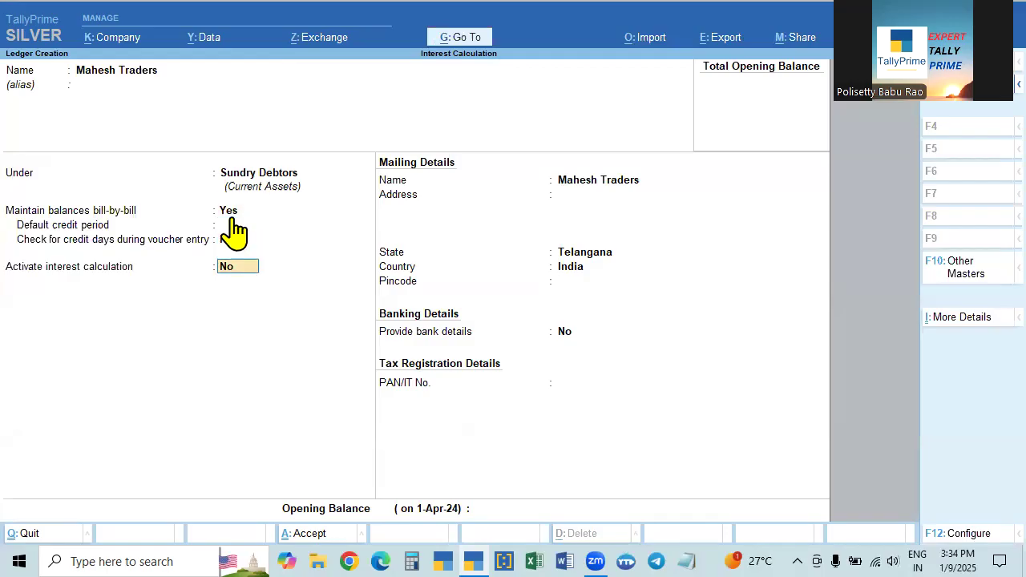
key("Up")
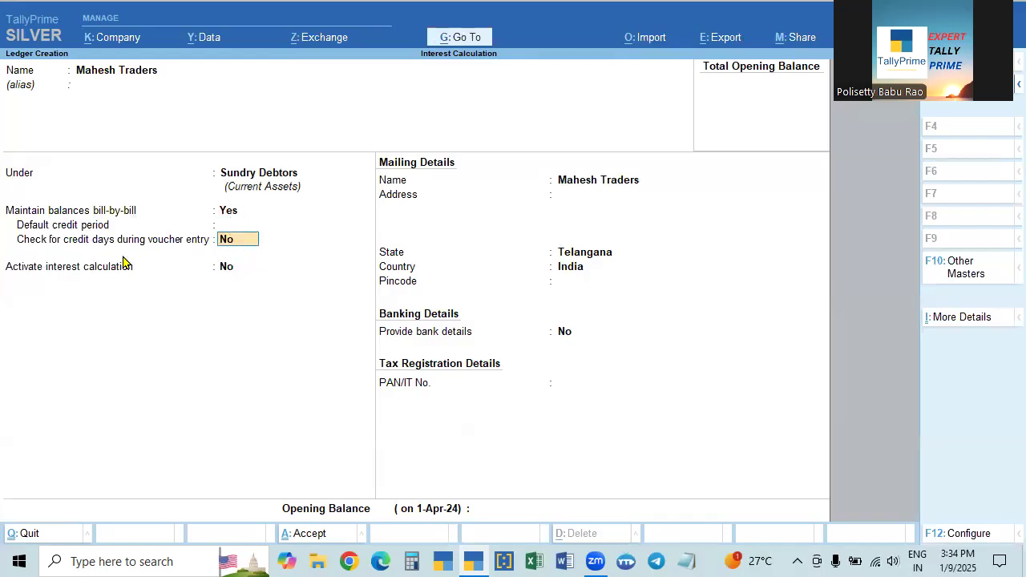
left_click(222, 269)
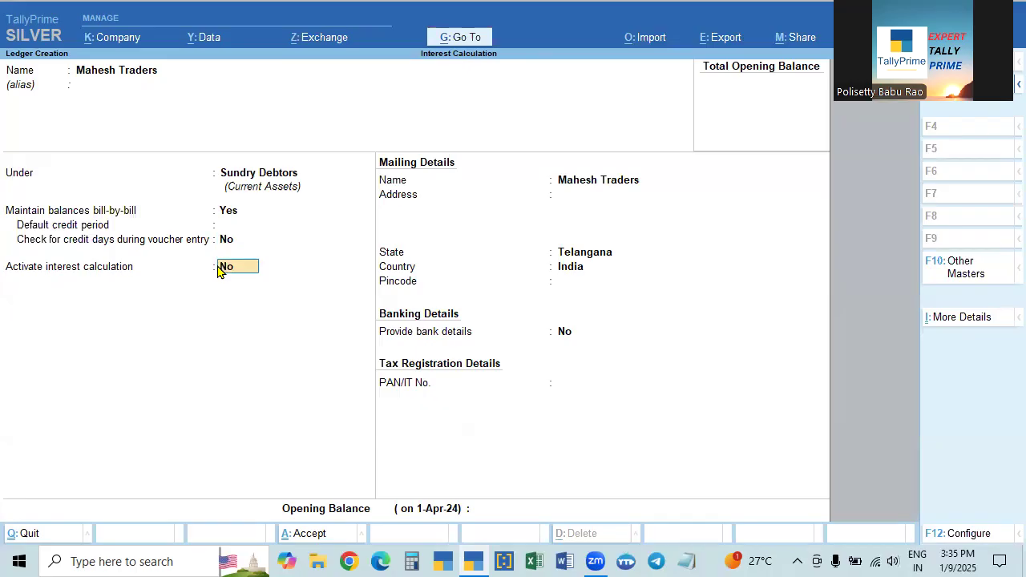
type("y")
key("Return")
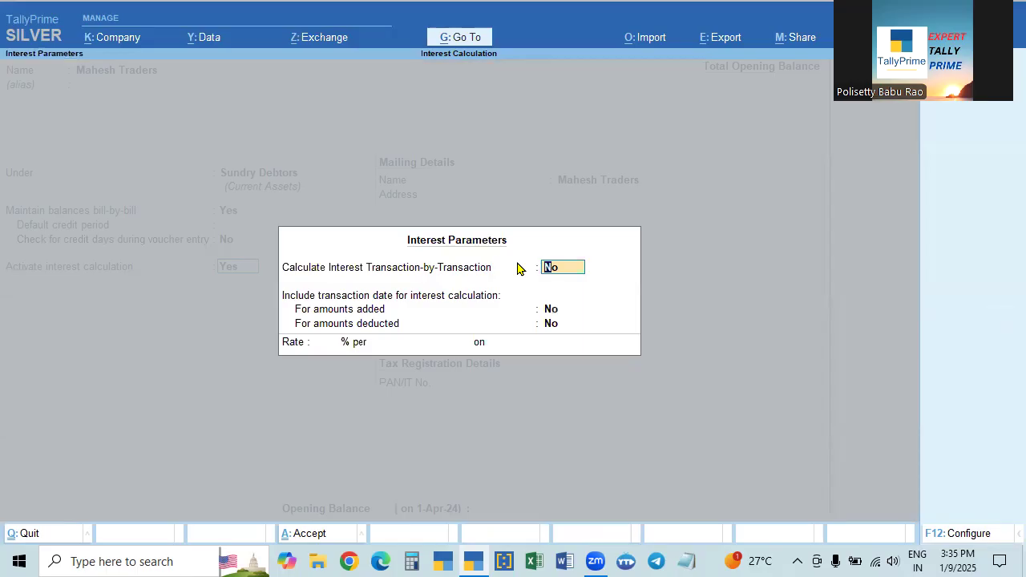
Open the existing loan ledger for alteration, examine its interest parameters and leave it
left_click(461, 40)
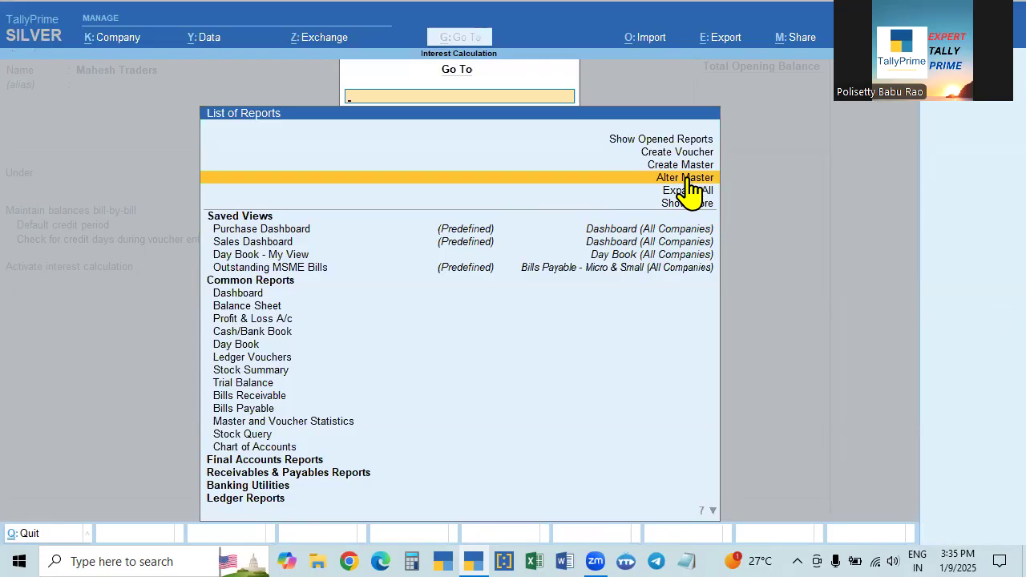
left_click(686, 178)
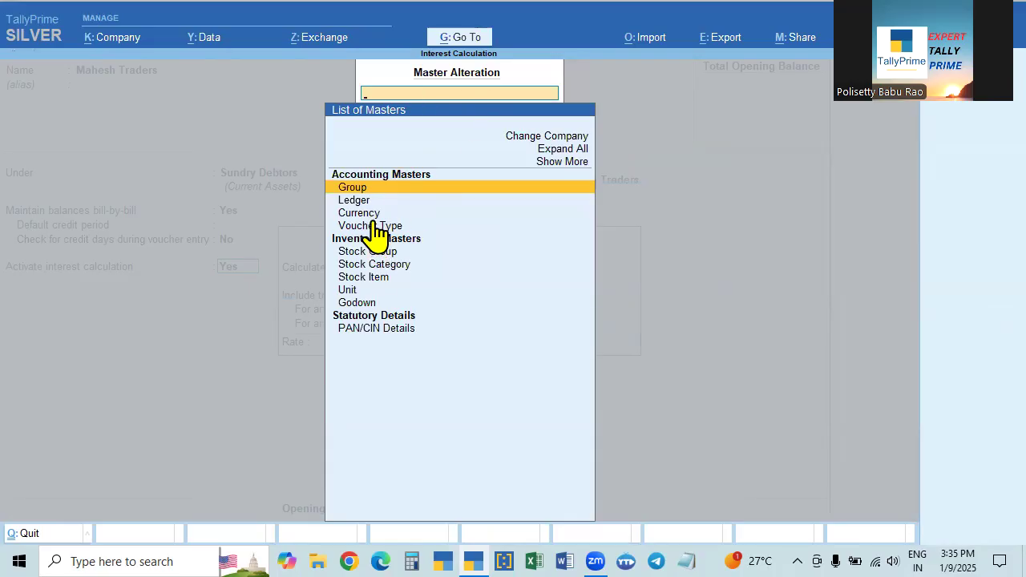
left_click(361, 200)
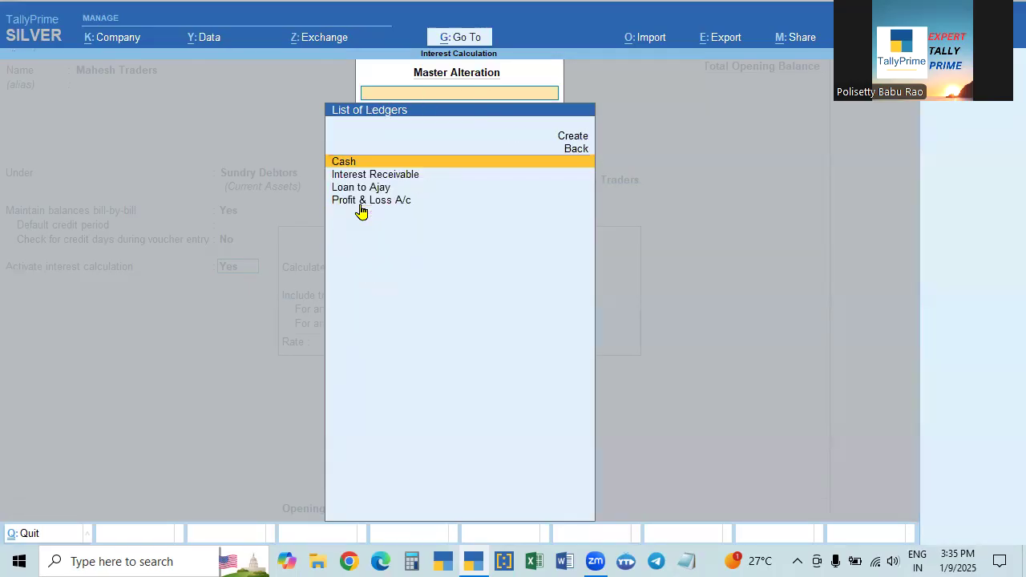
key("Down")
key("Down")
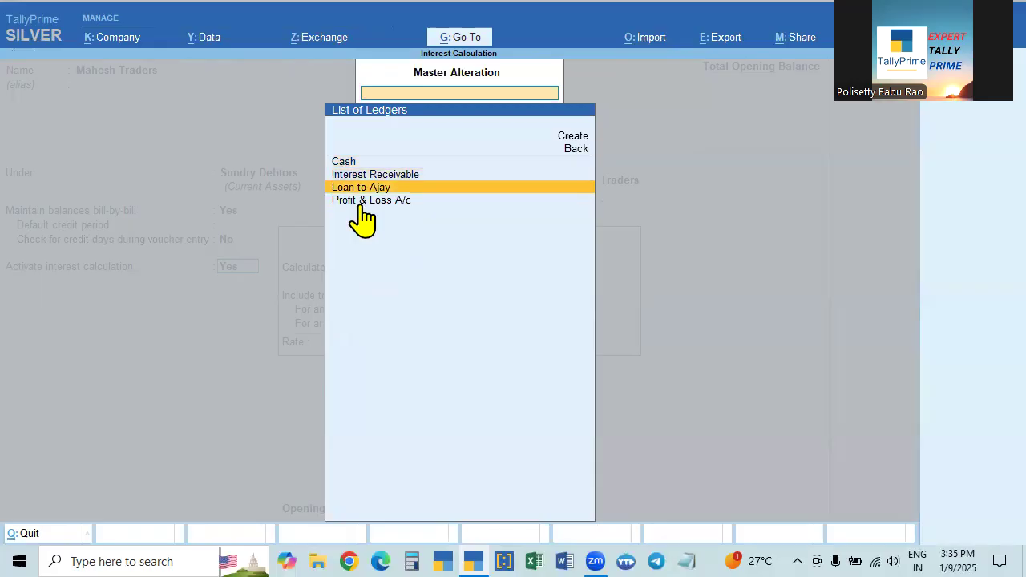
key("Return")
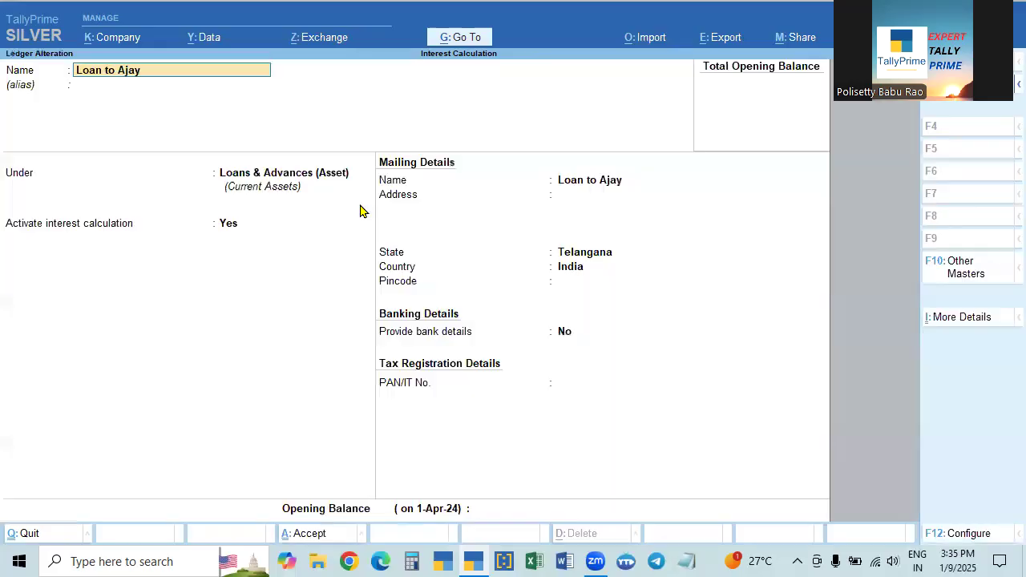
left_click(230, 228)
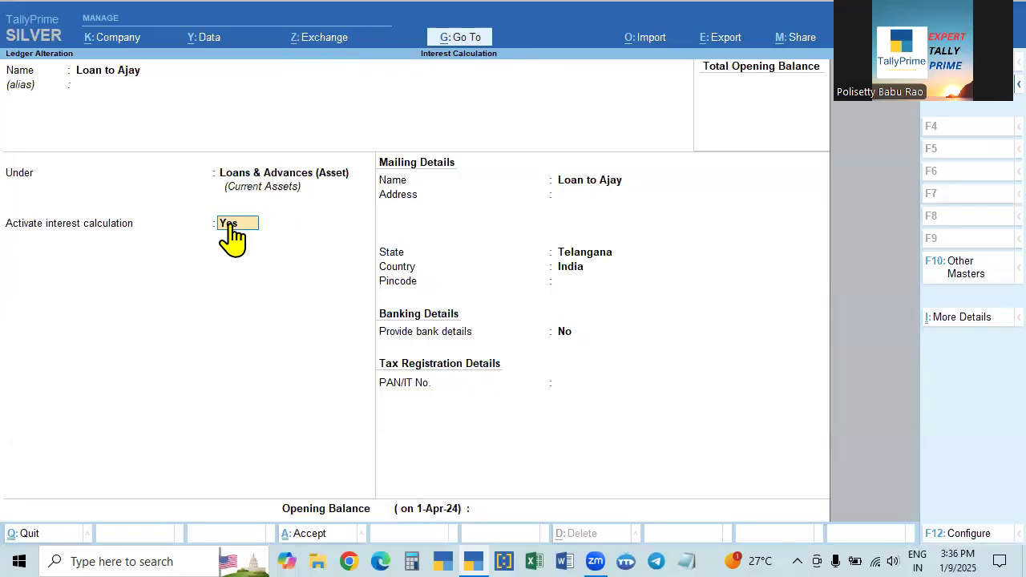
key("Return")
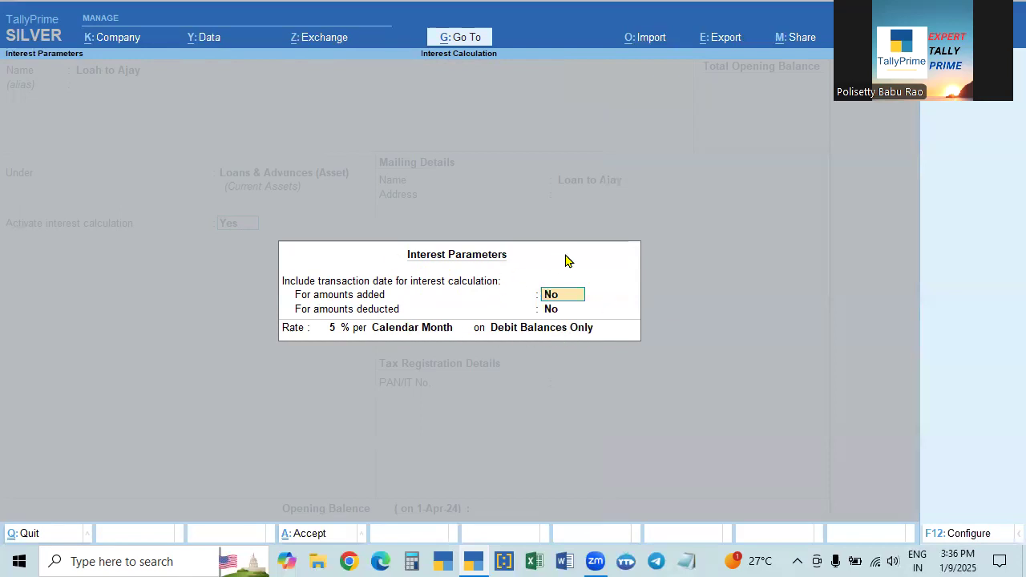
key("Escape")
key("Escape")
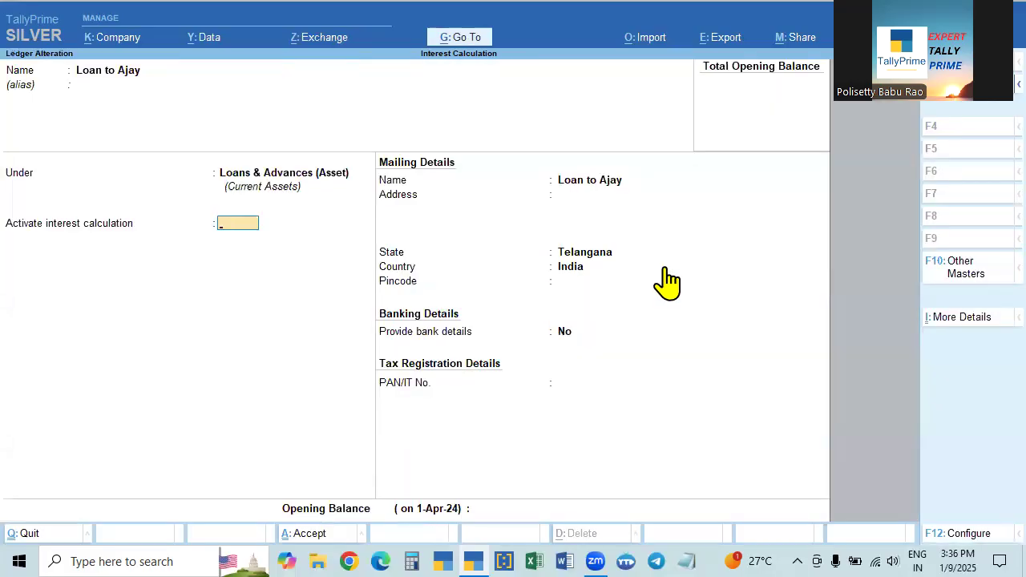
key("ctrl+a")
key("Escape")
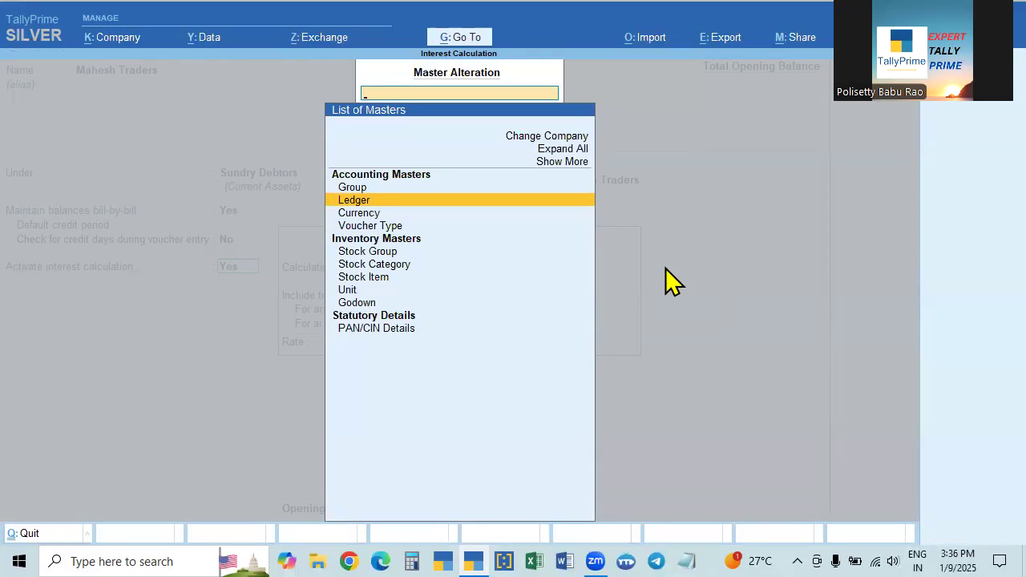
key("Return")
key("Down")
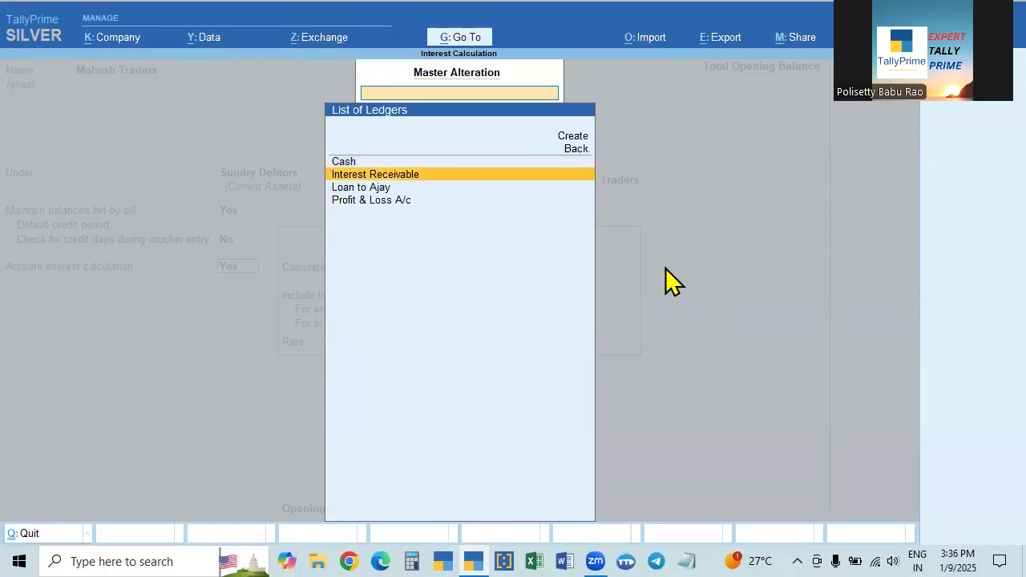
key("Escape")
key("Escape")
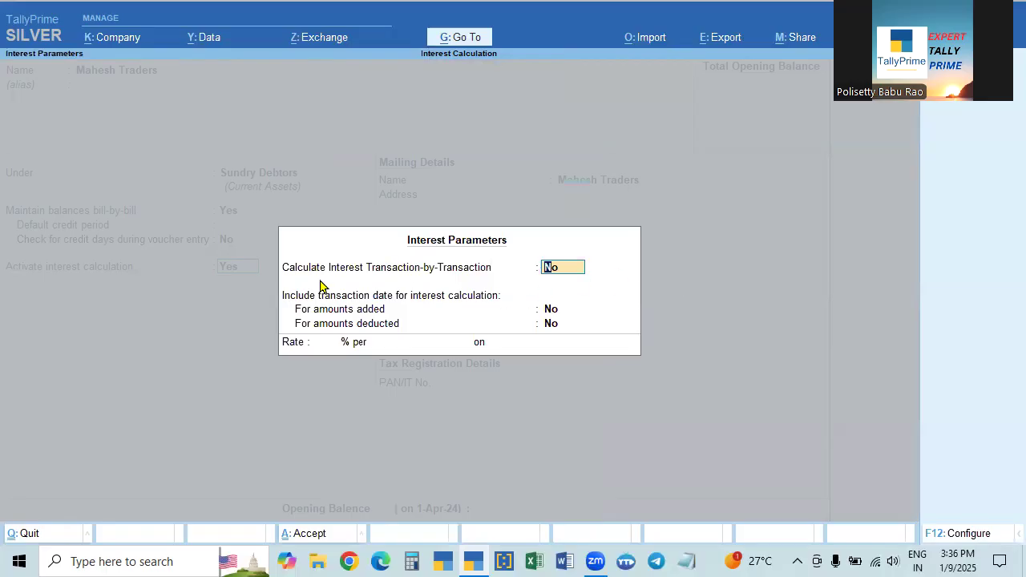
In the Mahesh Traders interest parameters, set Calculate Interest Transaction-by-Transaction to Yes and Override Parameters for each Transaction to No
key("Escape")
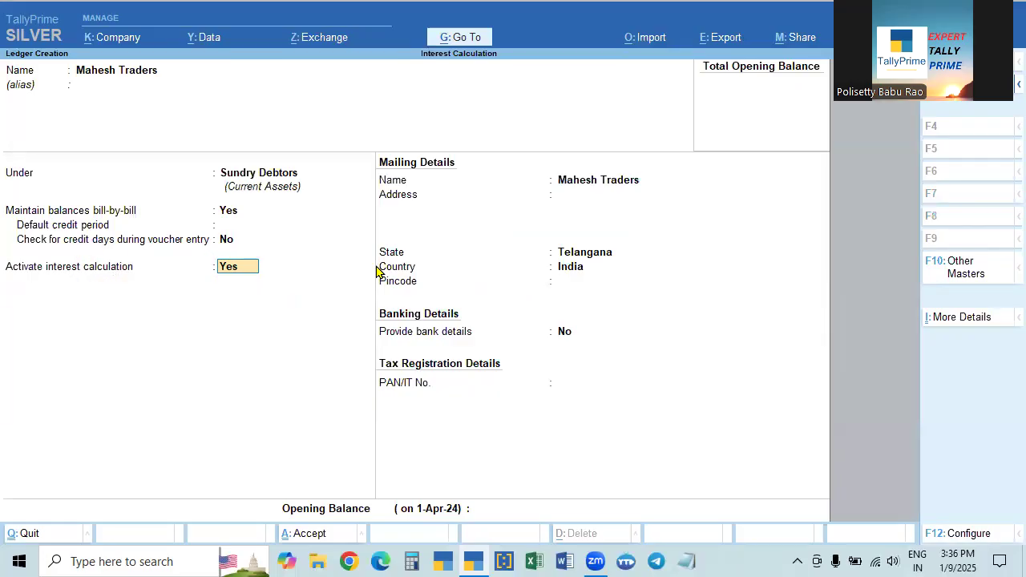
key("Return")
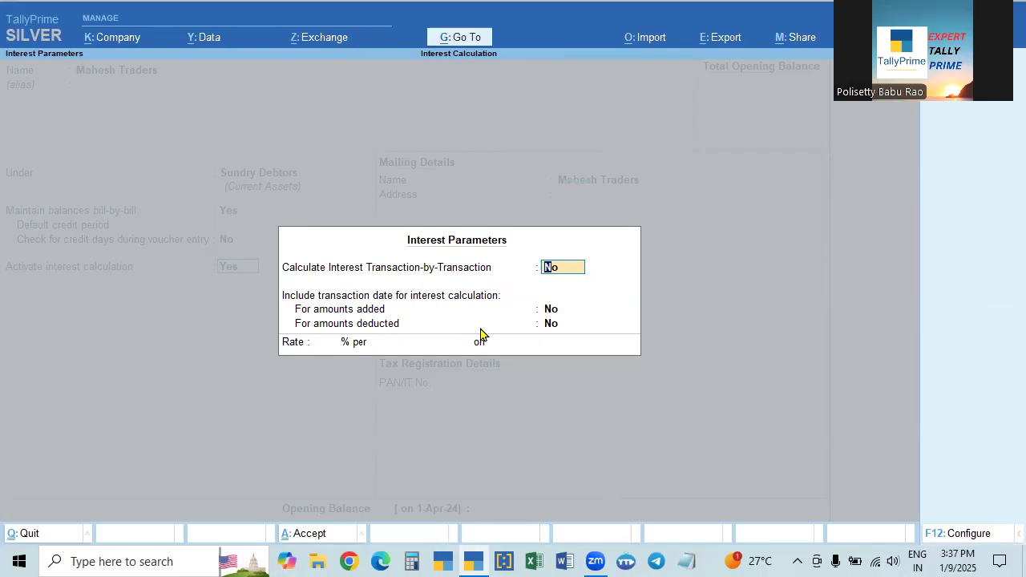
type("y")
key("Return")
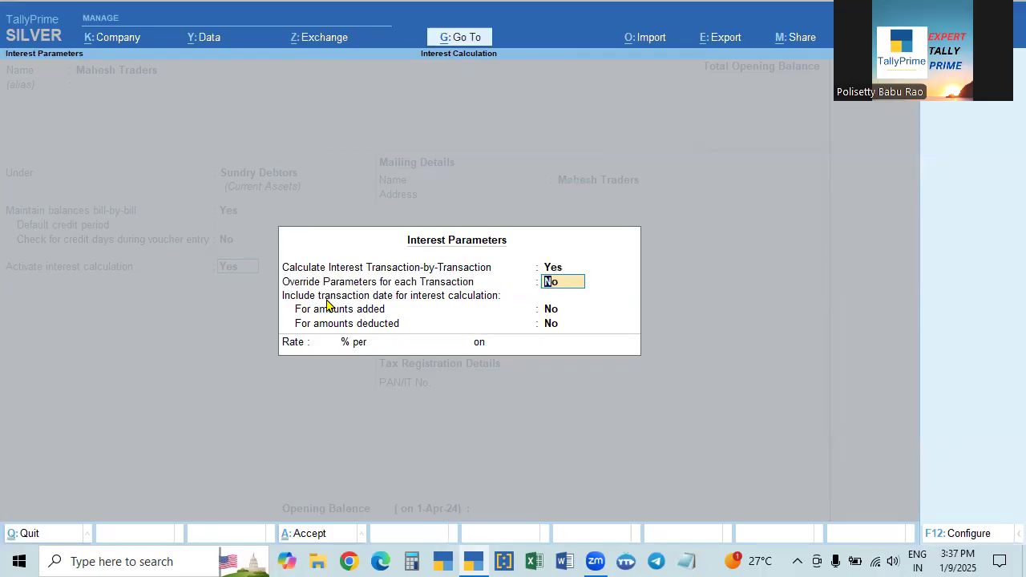
left_click(551, 267)
type("n")
left_click(556, 277)
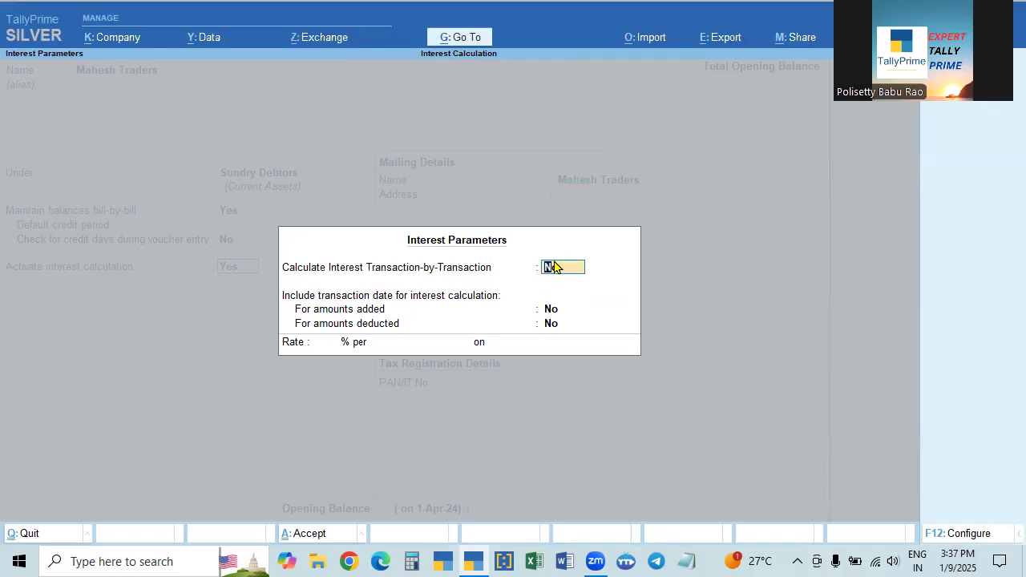
type("y")
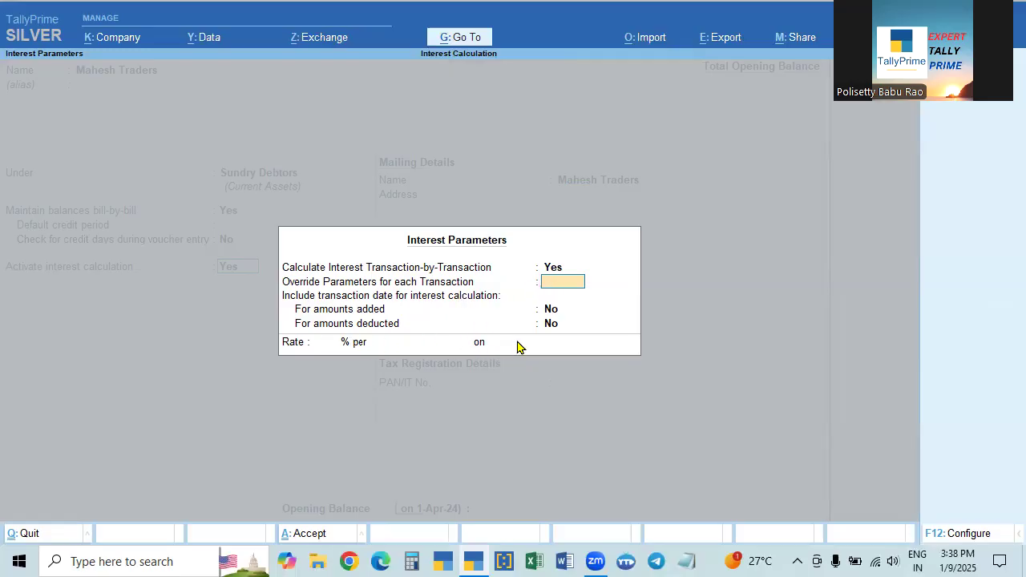
type("n")
key("Return")
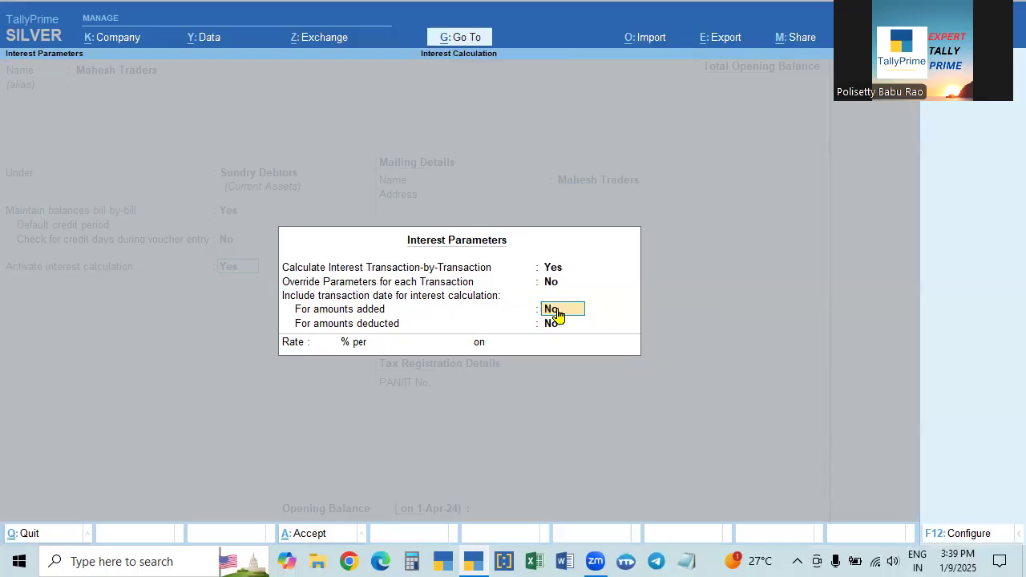
Set the transaction date to be included in interest calculation to Yes for both amounts added and amounts deducted
type("y")
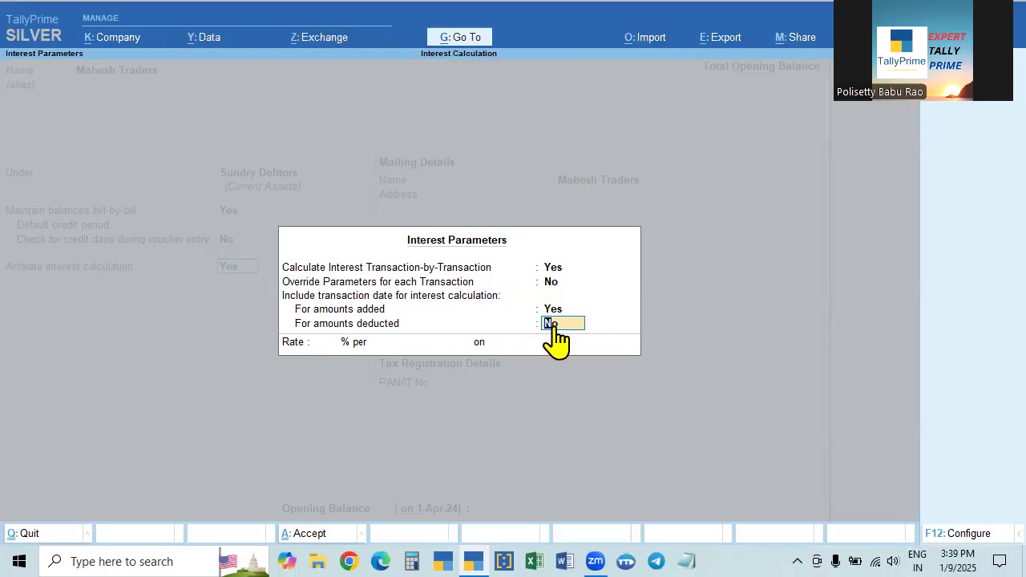
key("y")
key("Return")
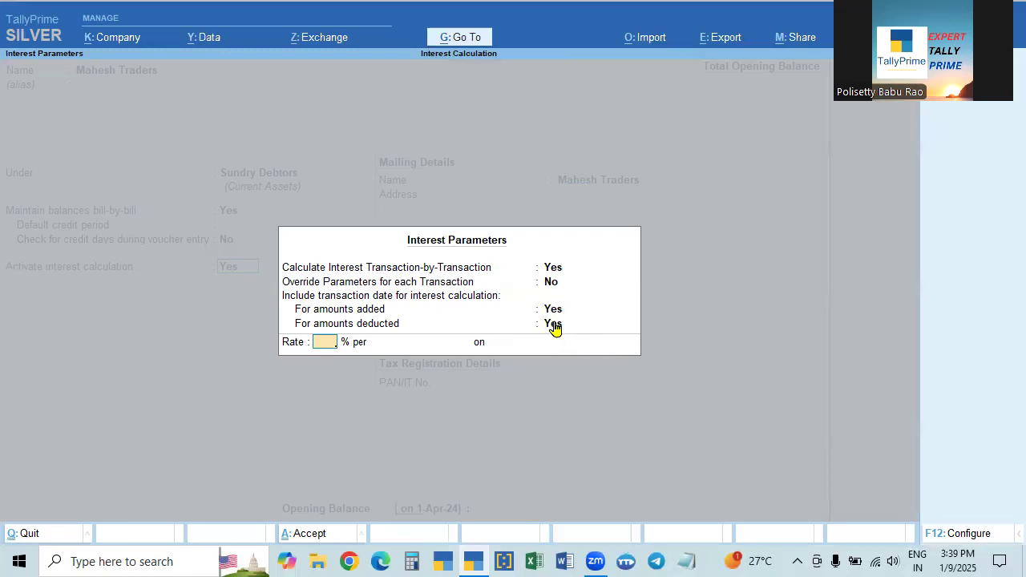
Return the transaction date inclusion to No for both amounts added and amounts deducted
left_click(556, 313)
key("n")
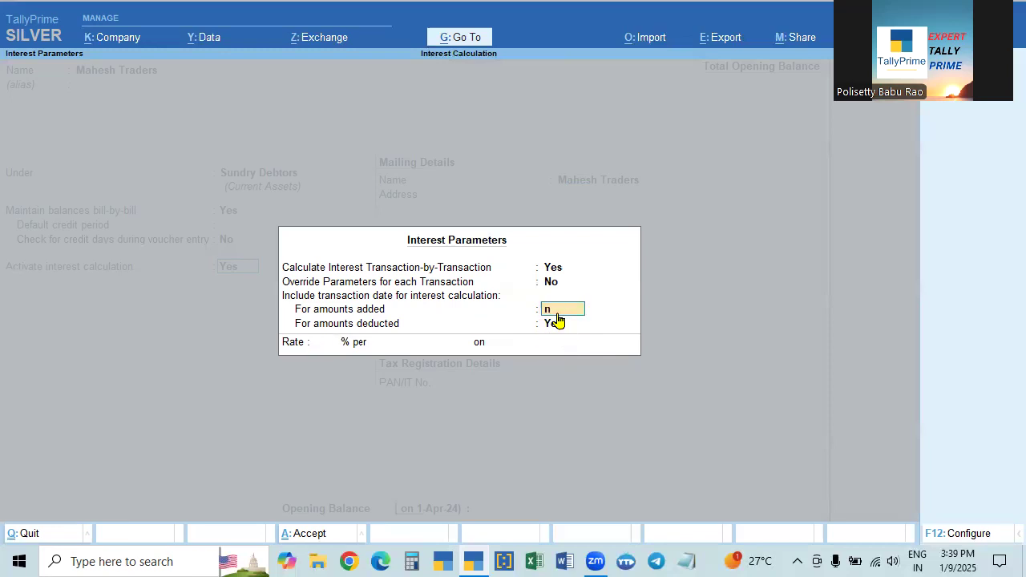
key("Return")
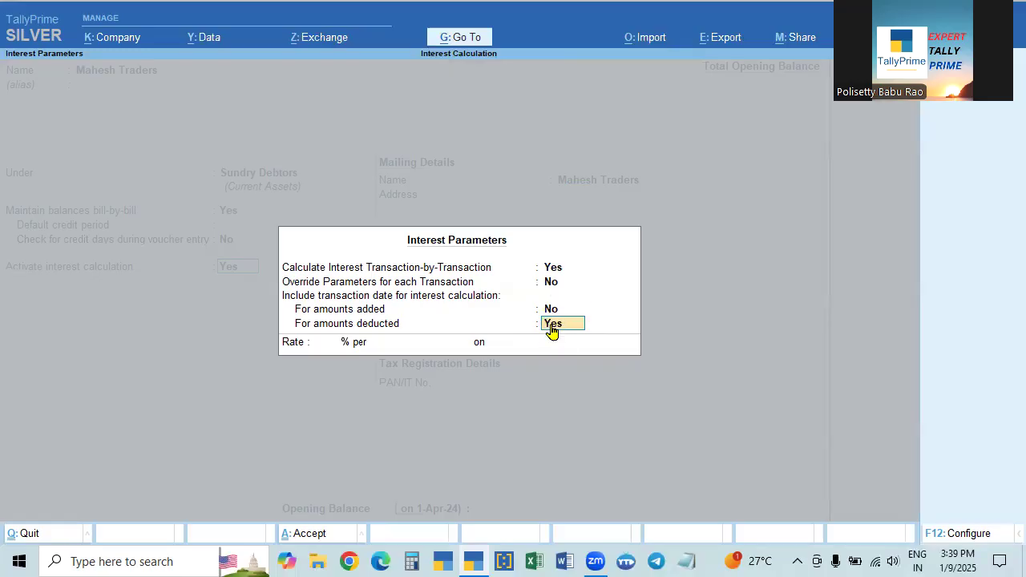
key("n")
key("Return")
left_click(552, 311)
left_click(550, 313)
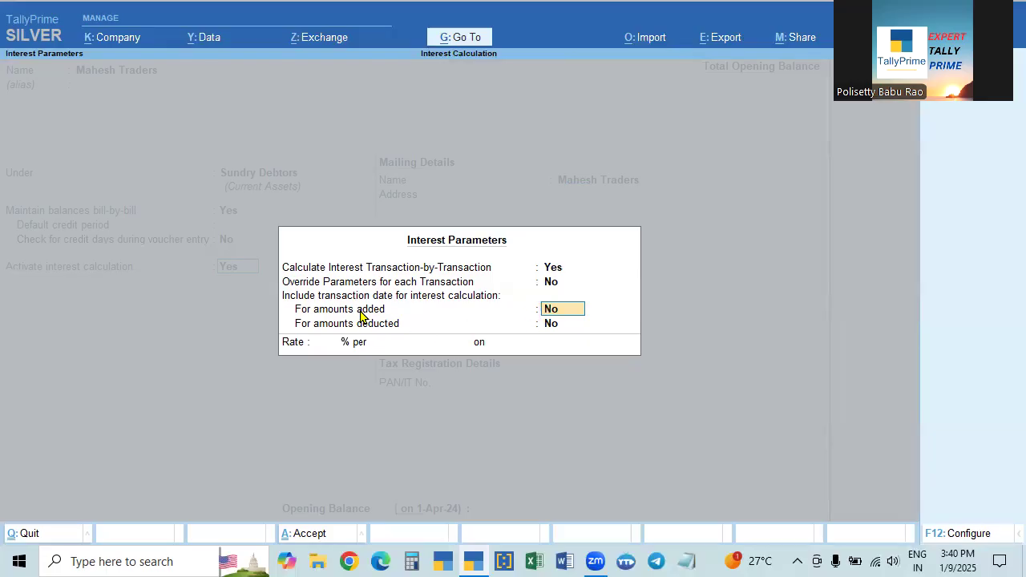
Keep the transaction date options as they are and enter an interest rate of 2 %
key("Return")
key("Return")
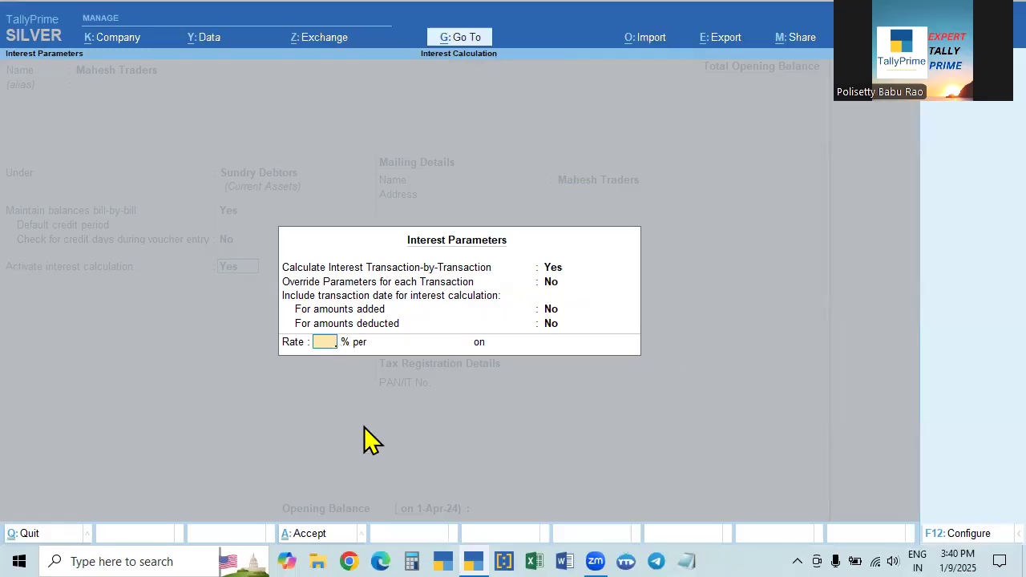
type("2")
key("BackSpace")
type("15")
key("BackSpace")
key("BackSpace")
type("2")
key("Return")
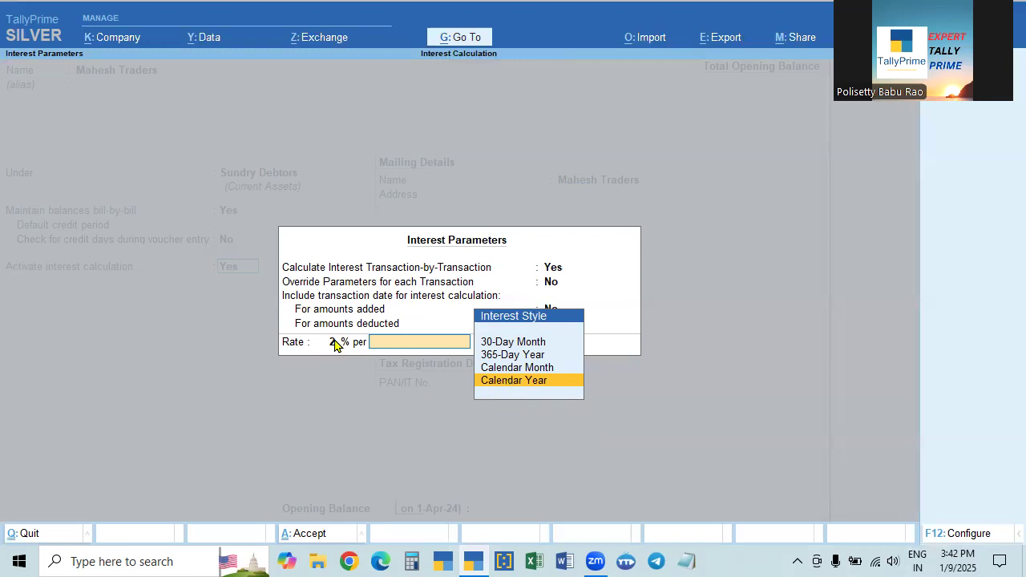
Apply the interest rate per Calendar Month on Debit Balances Only and finish the interest parameters
left_click(504, 368)
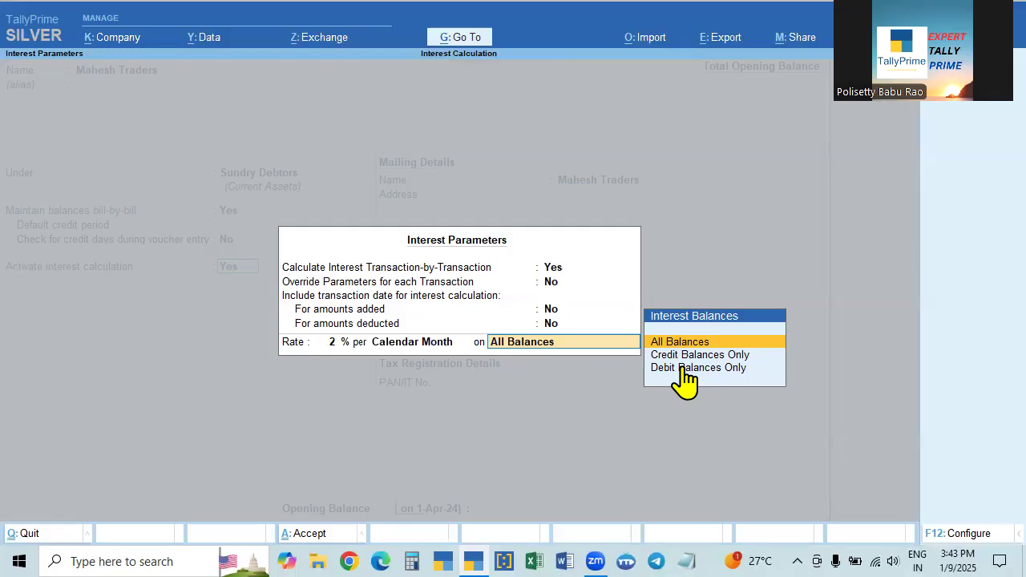
key("Down")
key("Down")
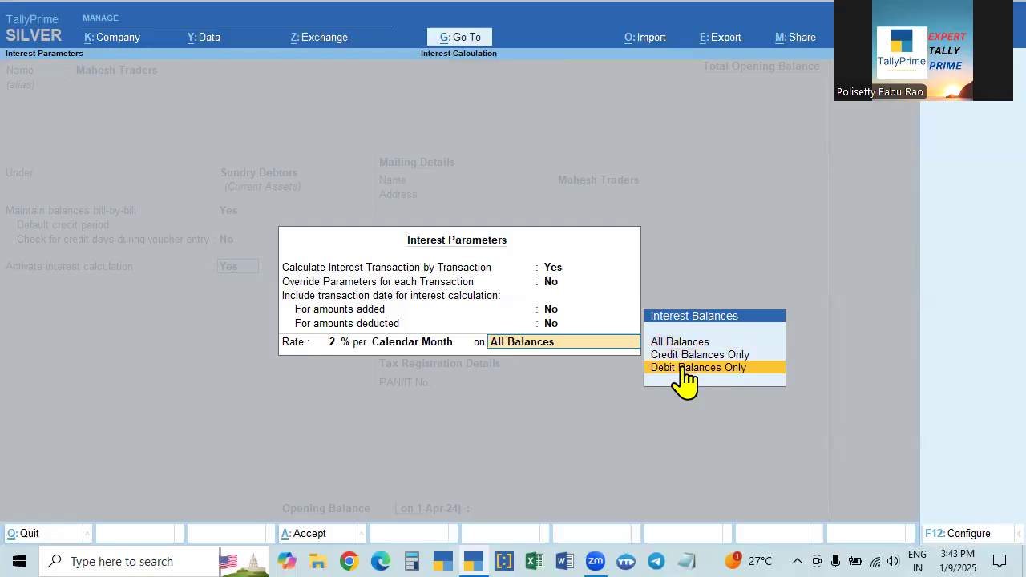
key("Return")
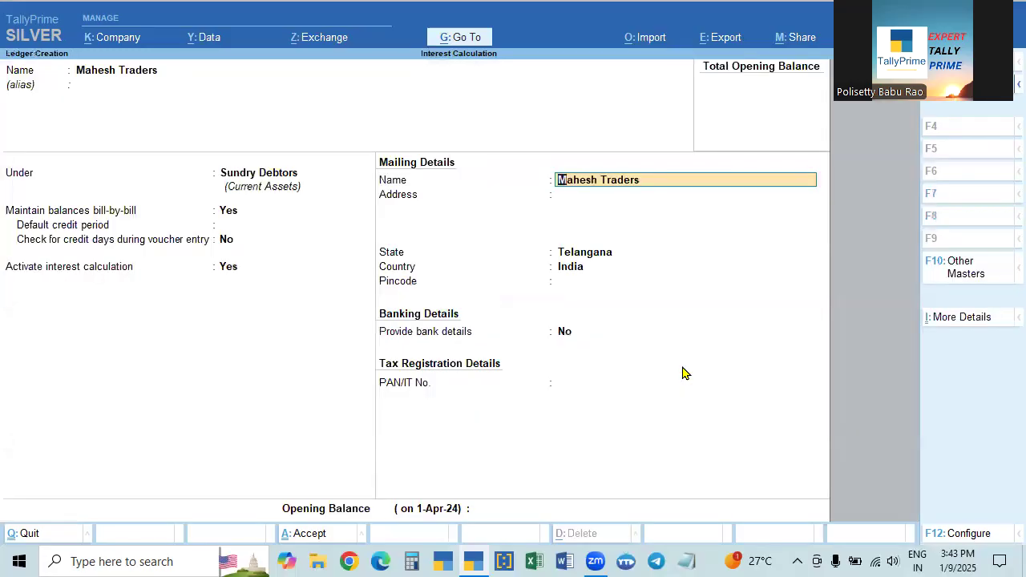
Recheck the interest parameters of Mahesh Traders, keep interest on Debit Balances Only, and save the ledger
key("Return")
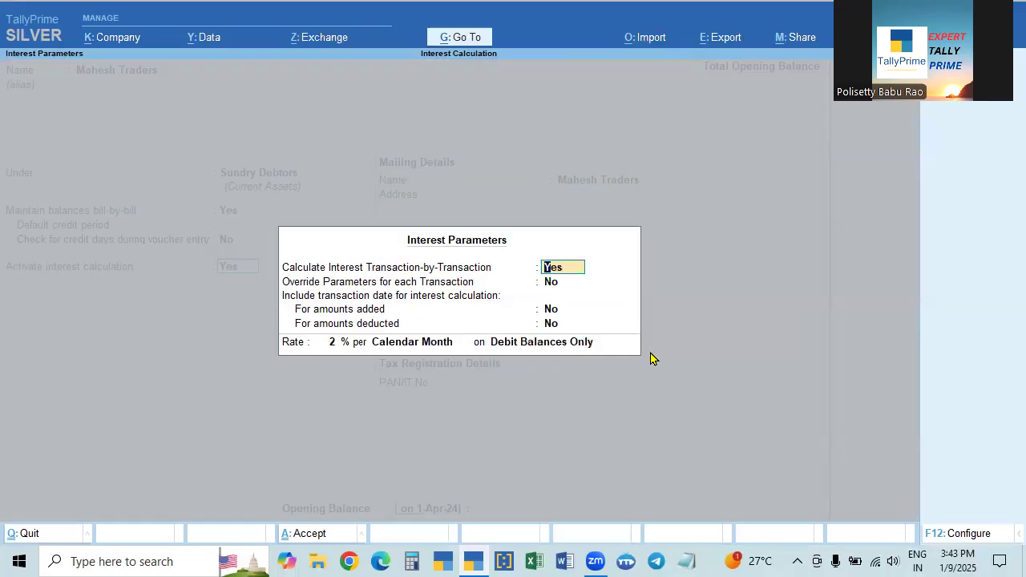
left_click(559, 343)
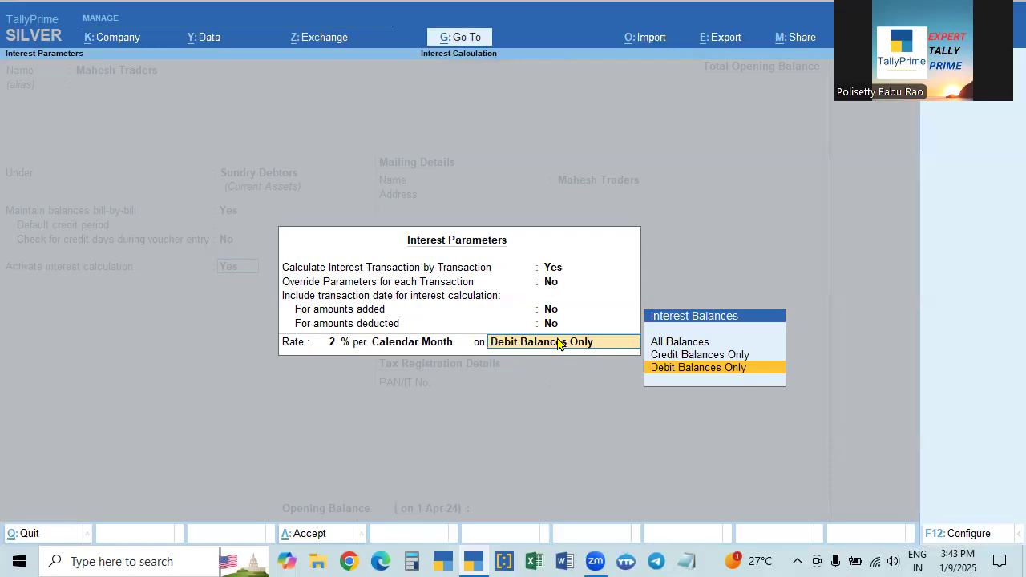
key("Up")
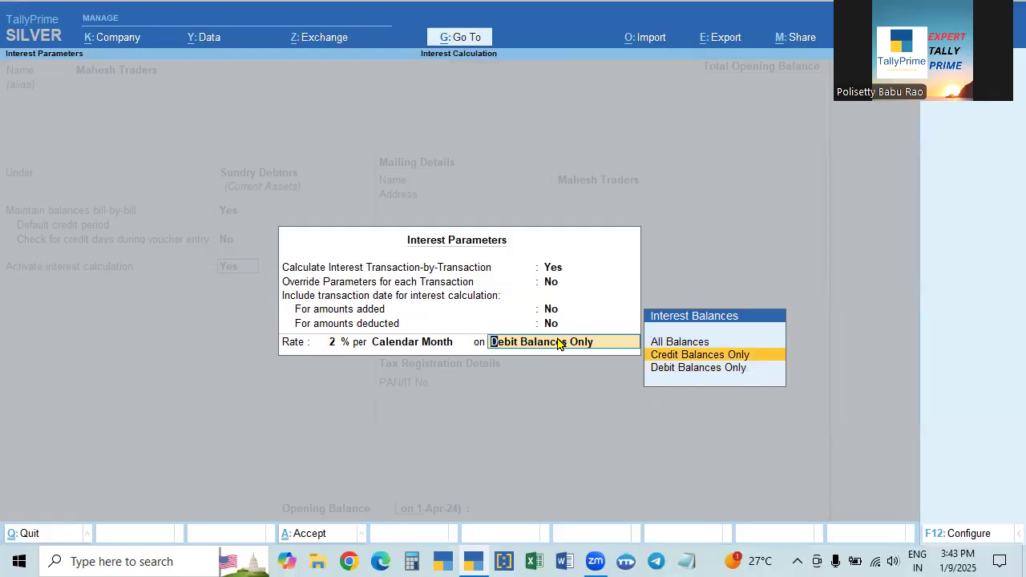
key("Down")
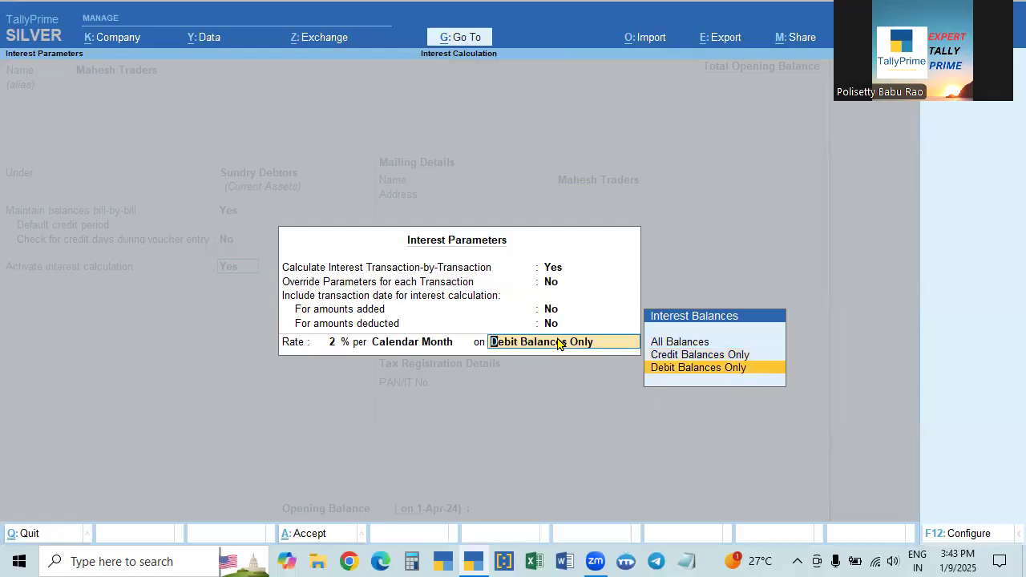
left_click(690, 368)
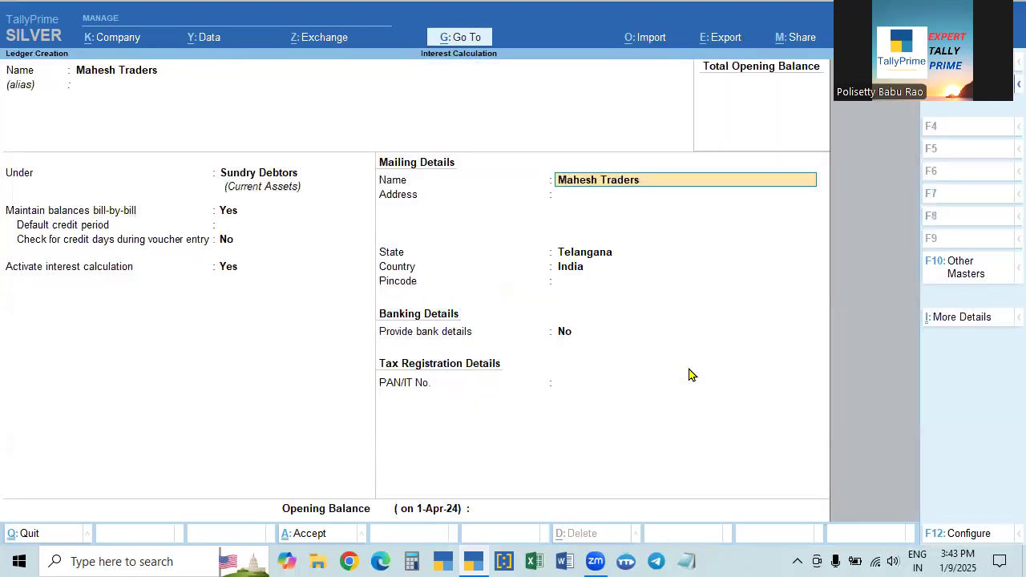
key("ctrl+a")
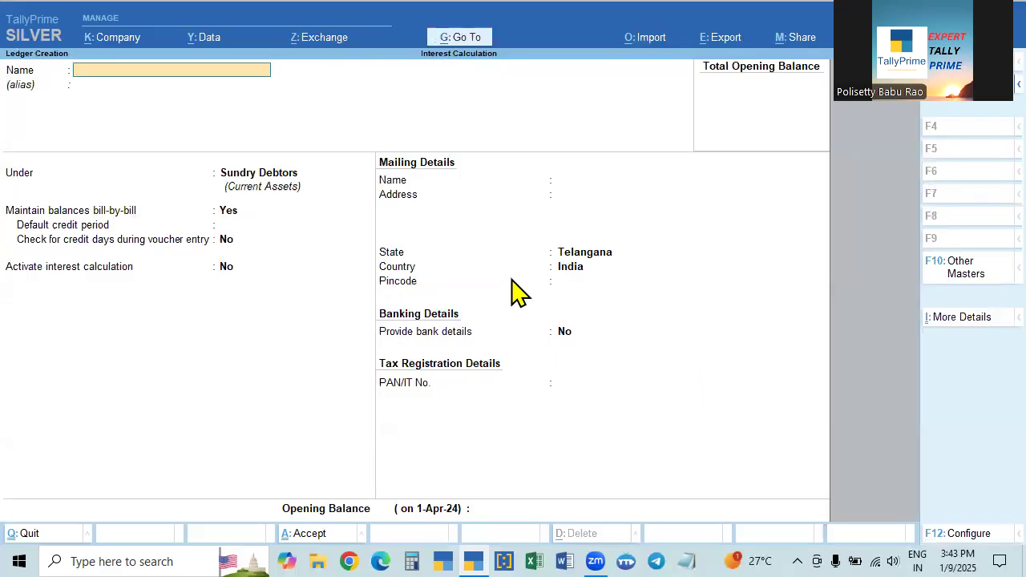
Create a Sales ledger under Sales Accounts with ledger type Not Applicable and interest calculation left inactive
key("Escape")
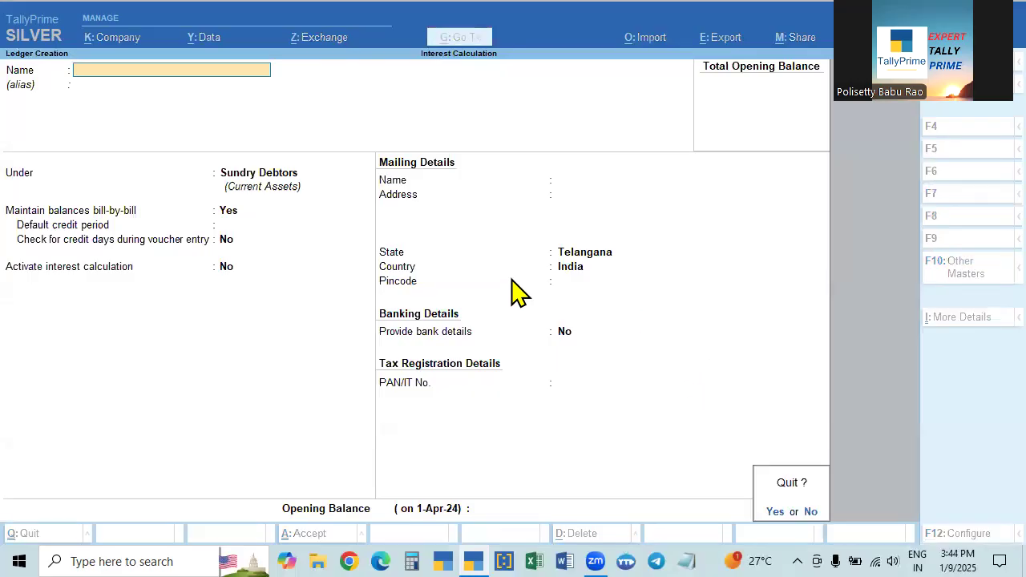
key("n")
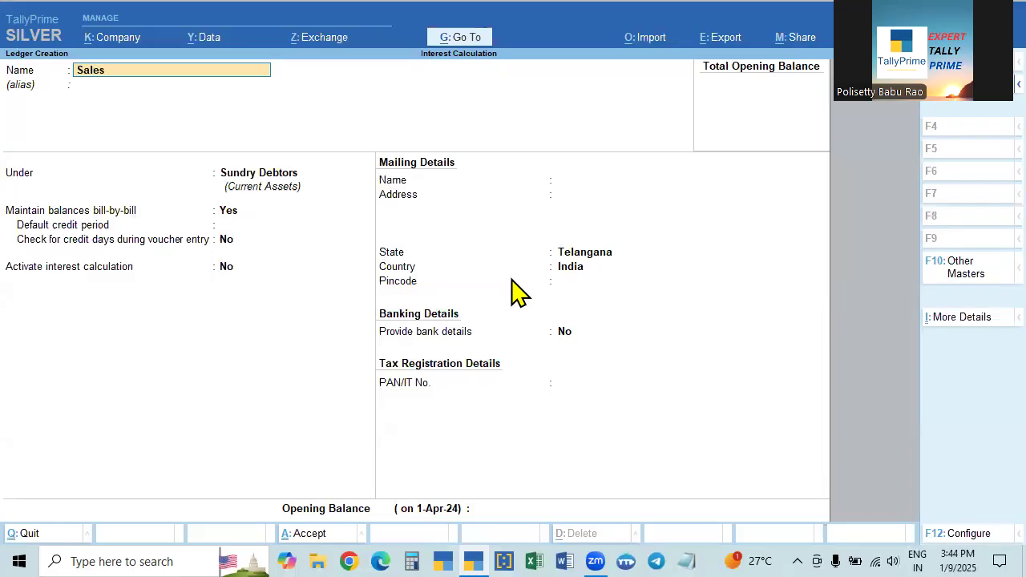
key("Return")
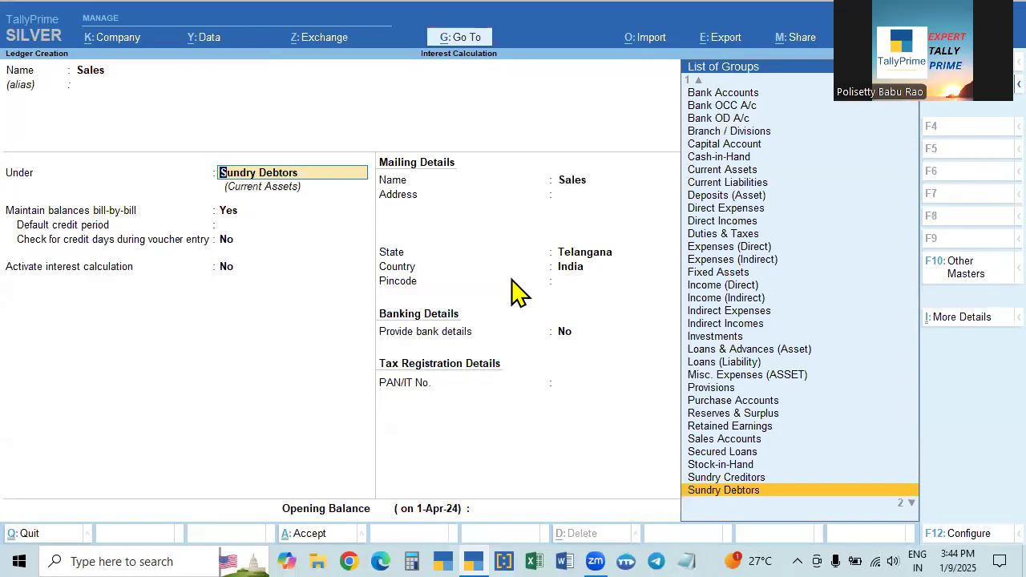
type("Sal")
key("Return")
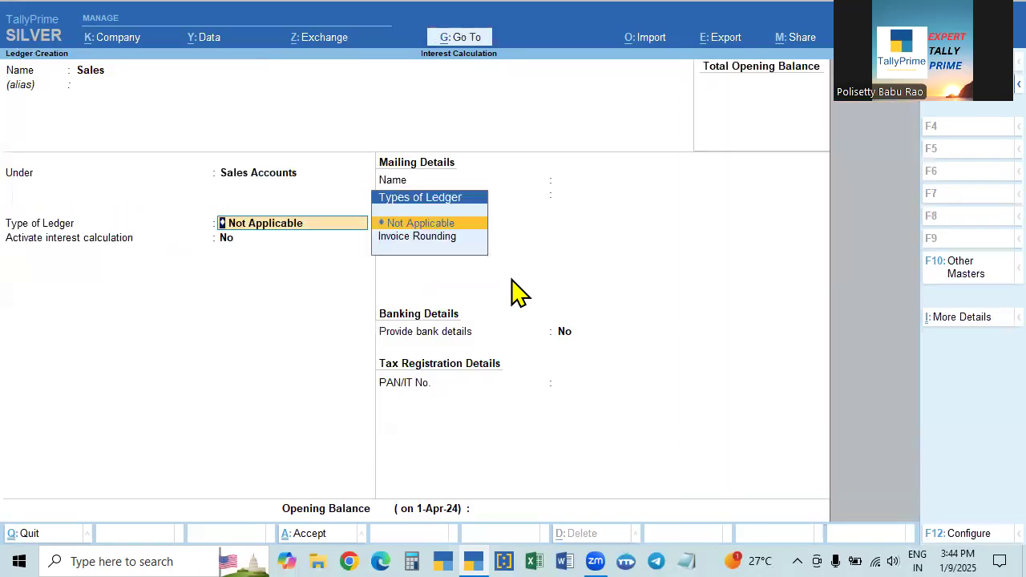
key("Return")
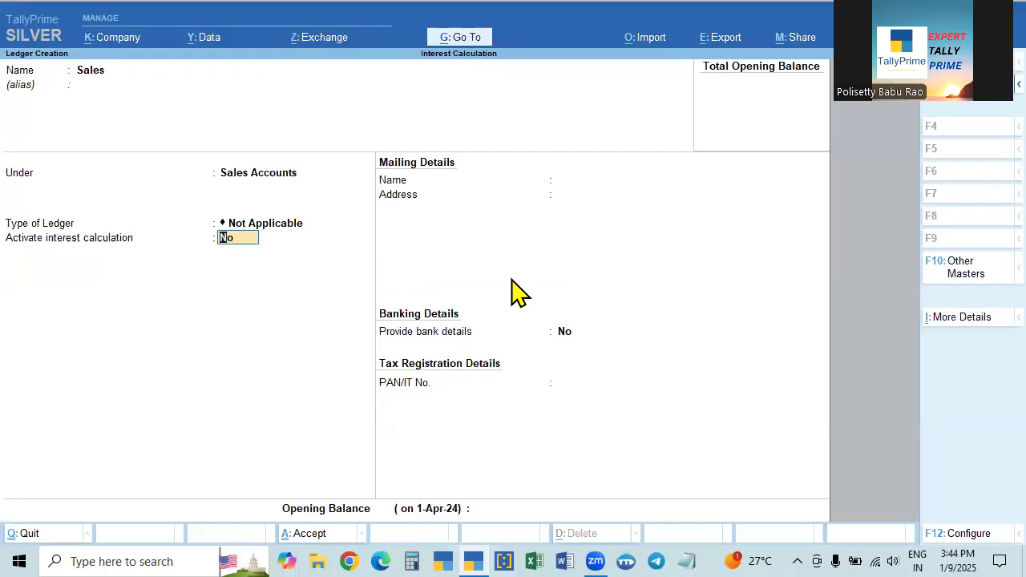
key("Return")
key("Return")
key("Return")
key("Return")
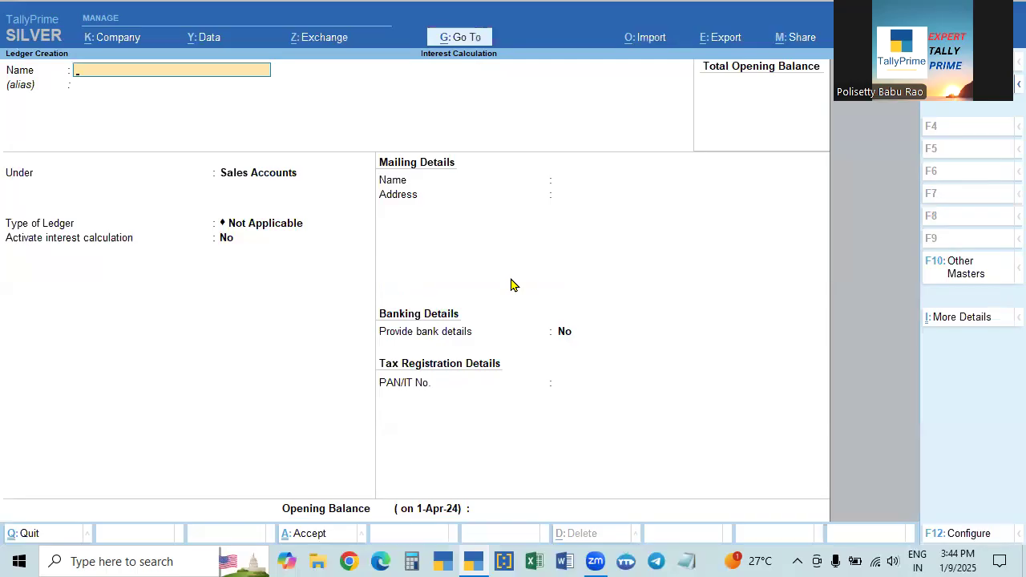
Leave ledger creation and open accounting voucher entry
key("Escape")
key("Escape")
key("Escape")
key("Up")
key("Down")
key("Down")
key("Down")
key("Down")
key("Up")
key("Return")
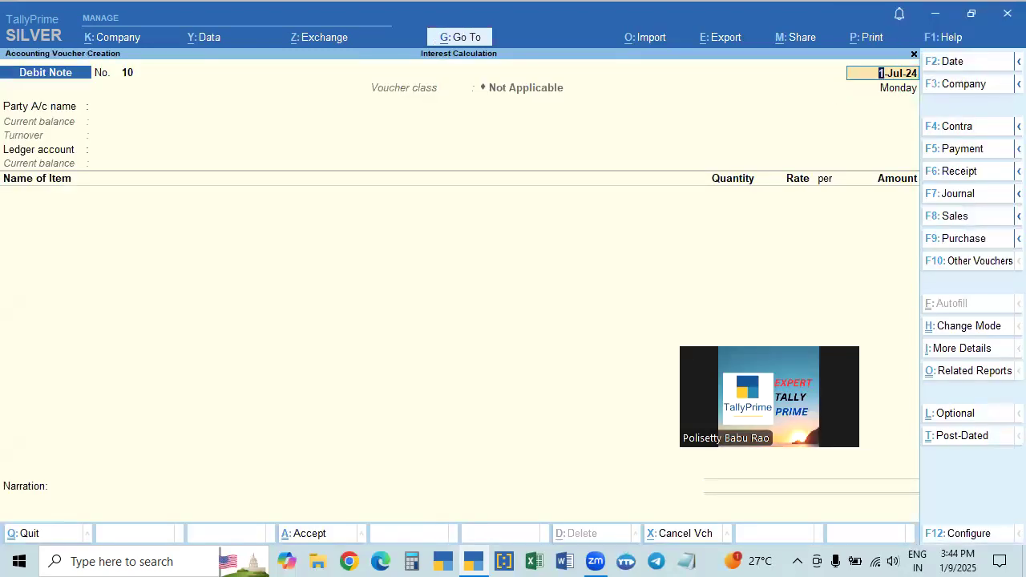
Set the voucher date to 1-Jun-24 and discard the Cash party entry in the debit note
key("Return")
key("Return")
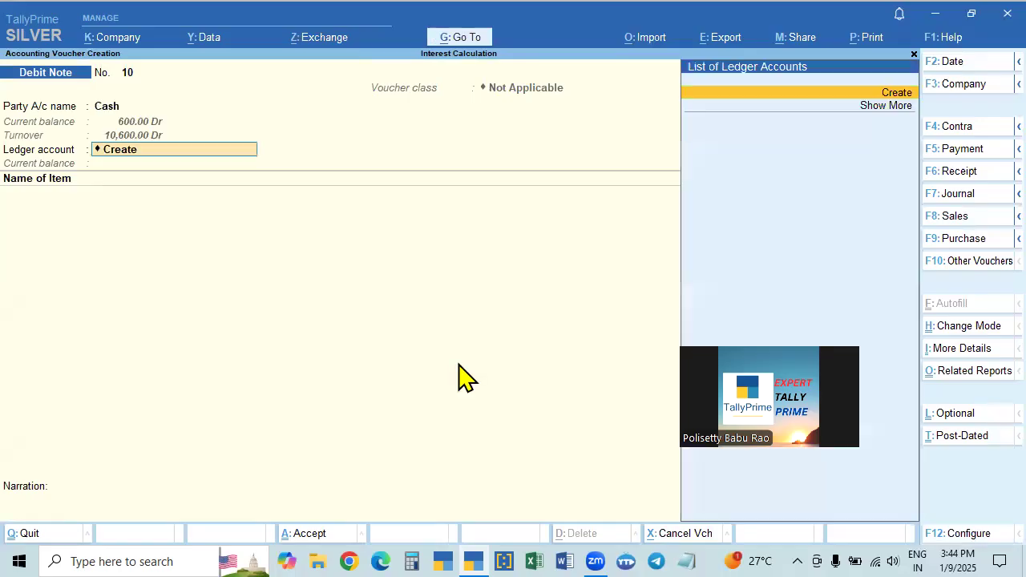
key("F2")
type("1.6")
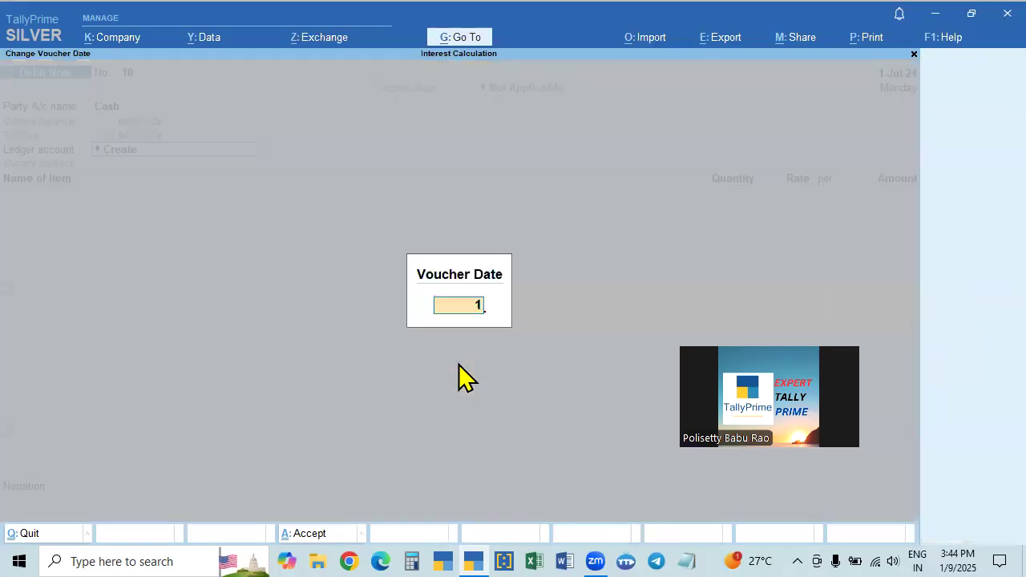
key("Return")
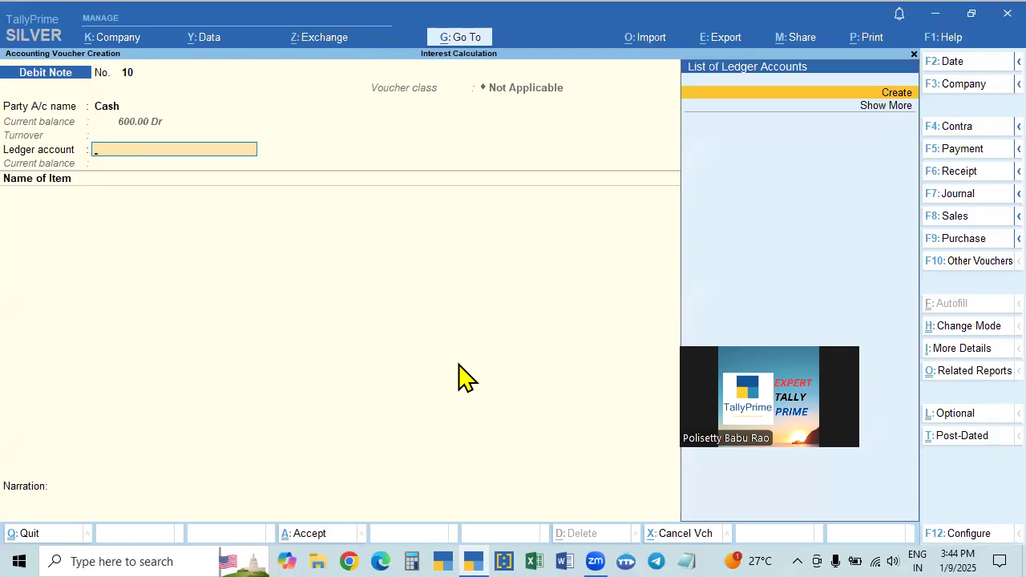
key("Escape")
key("Return")
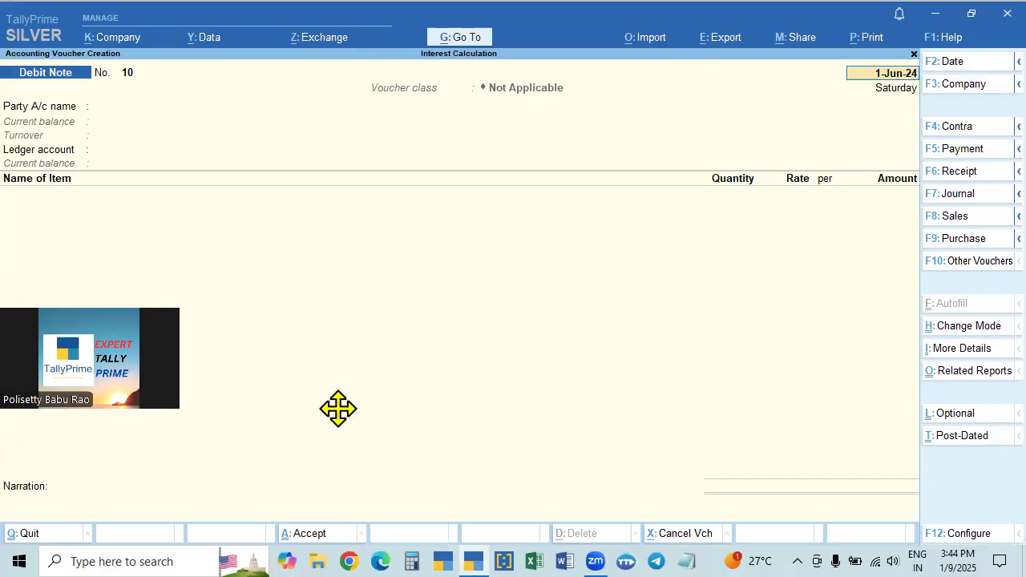
Switch to a Sales voucher and keep it in Item Invoice mode
left_click(952, 219)
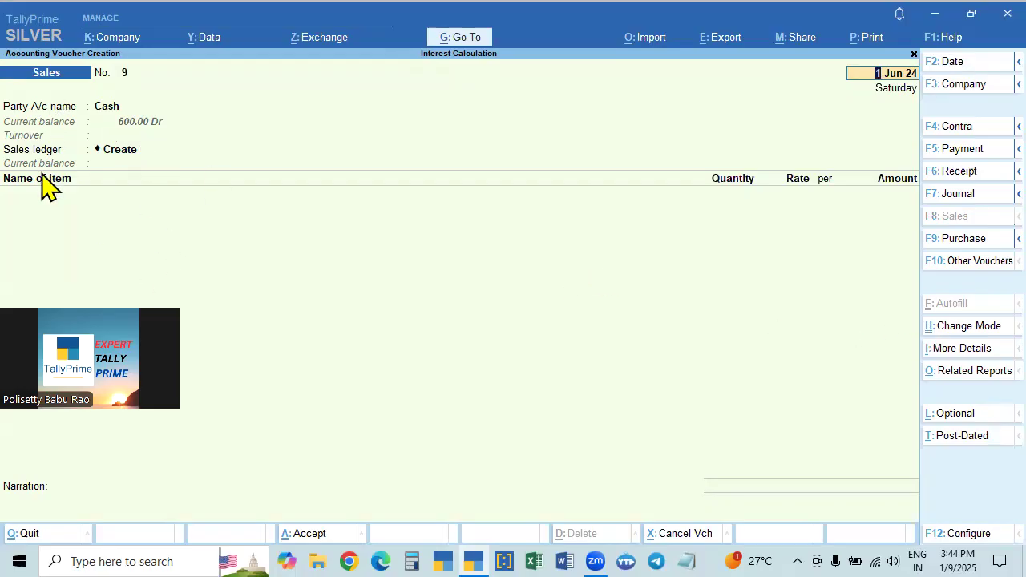
left_click(954, 327)
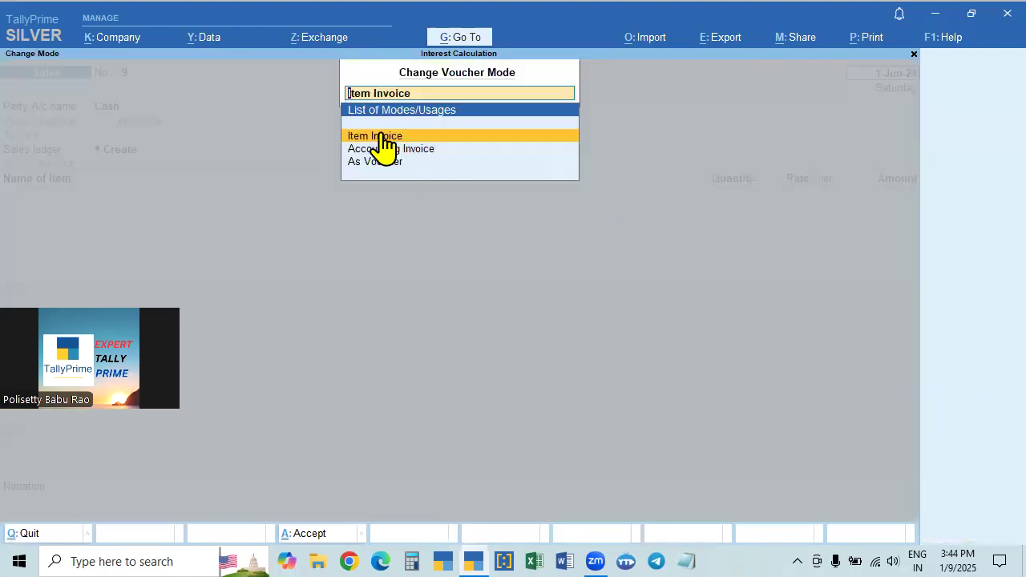
key("BackSpace")
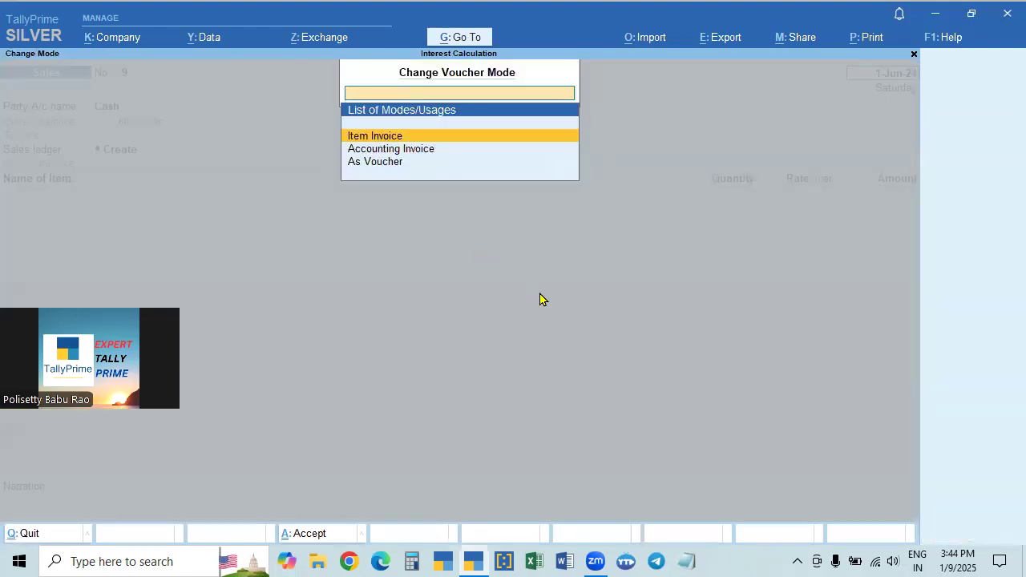
key("Return")
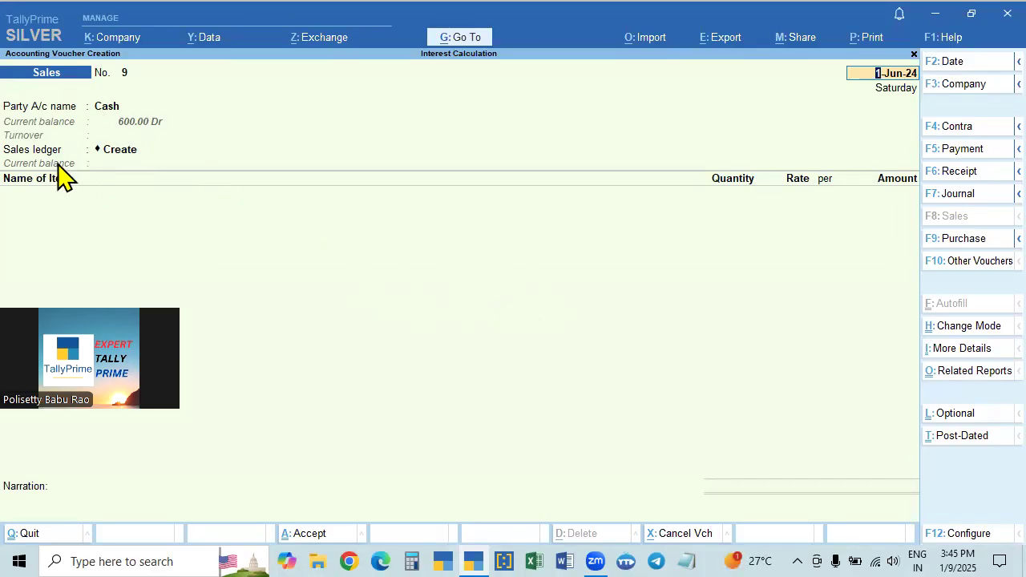
Choose Mahesh Traders as the party account and accept its dispatch and party details unchanged
key("Return")
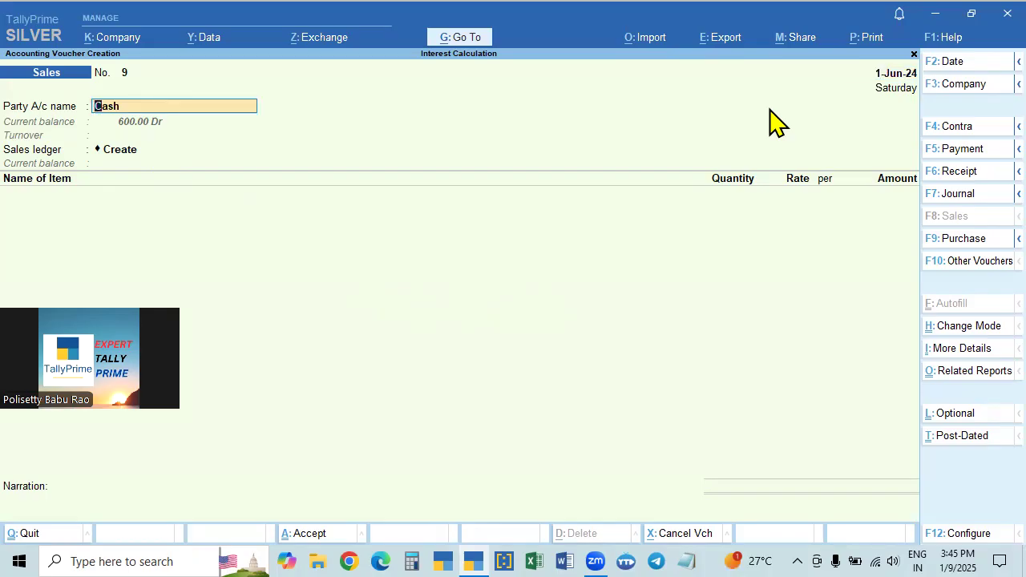
key("alt+Tab")
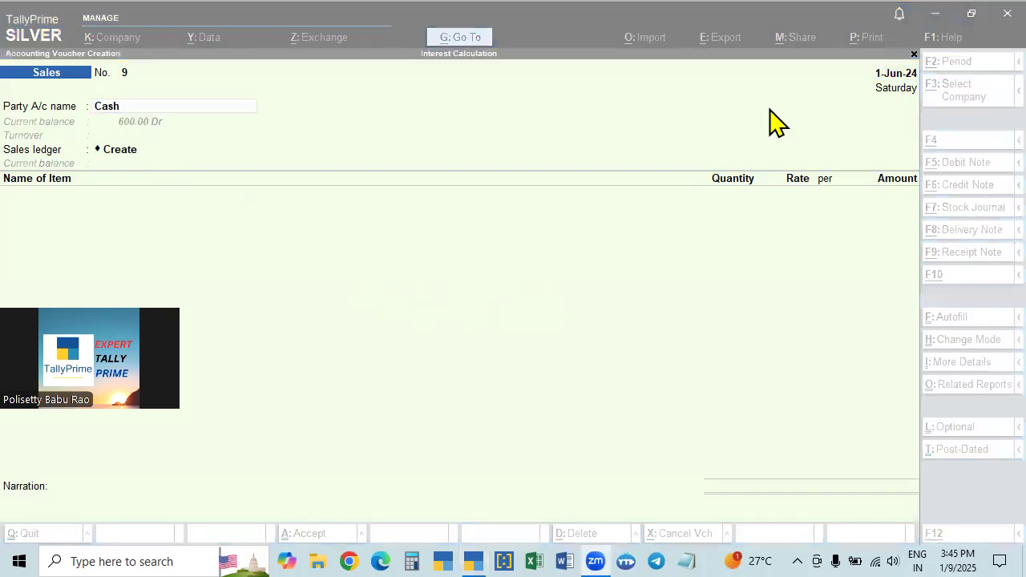
key("BackSpace")
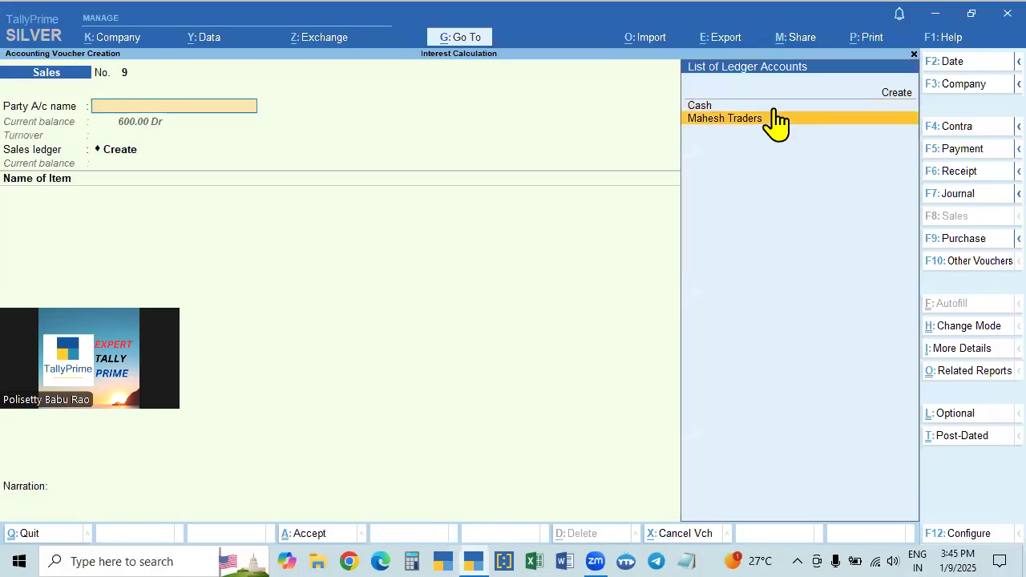
left_click(774, 113)
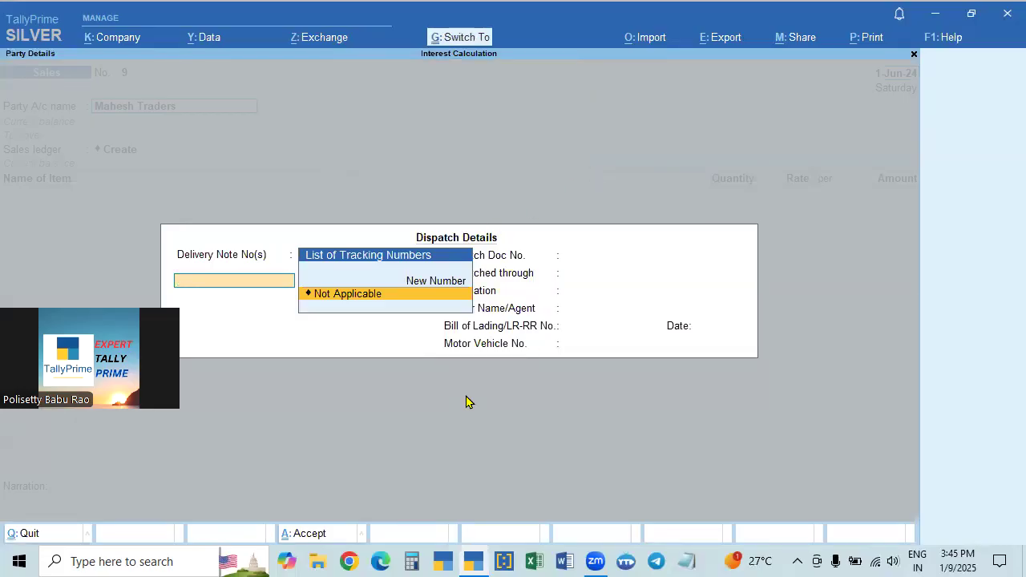
key("ctrl+a")
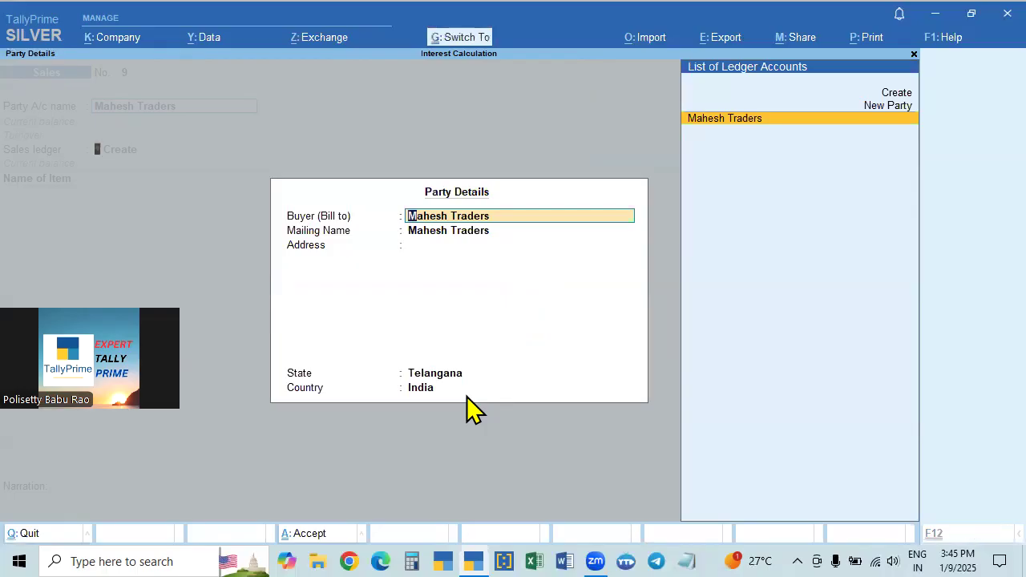
key("ctrl+a")
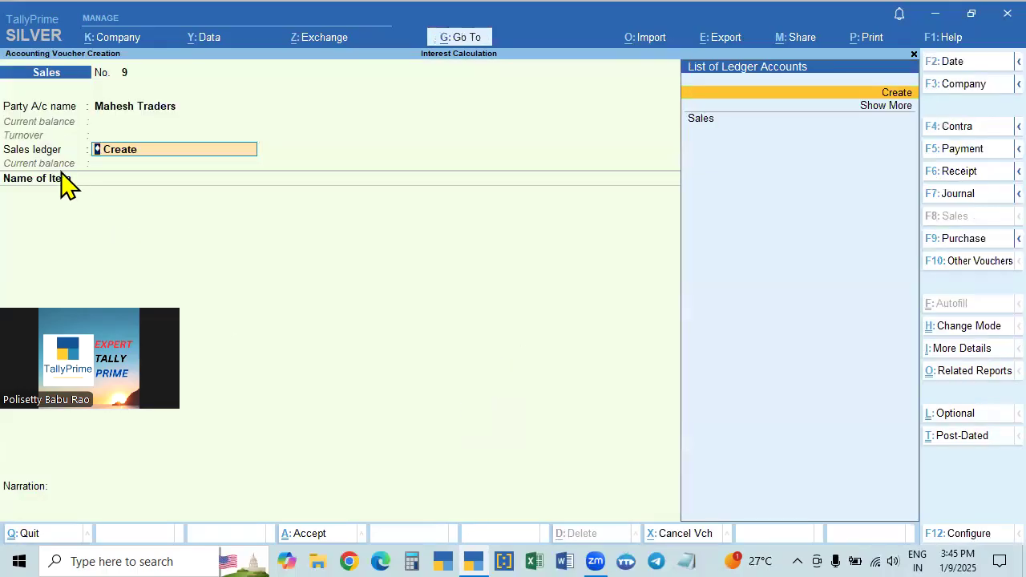
Choose Sales as the sales ledger, checking its ledger master and accepting it without changes
left_click(711, 120)
key("BackSpace")
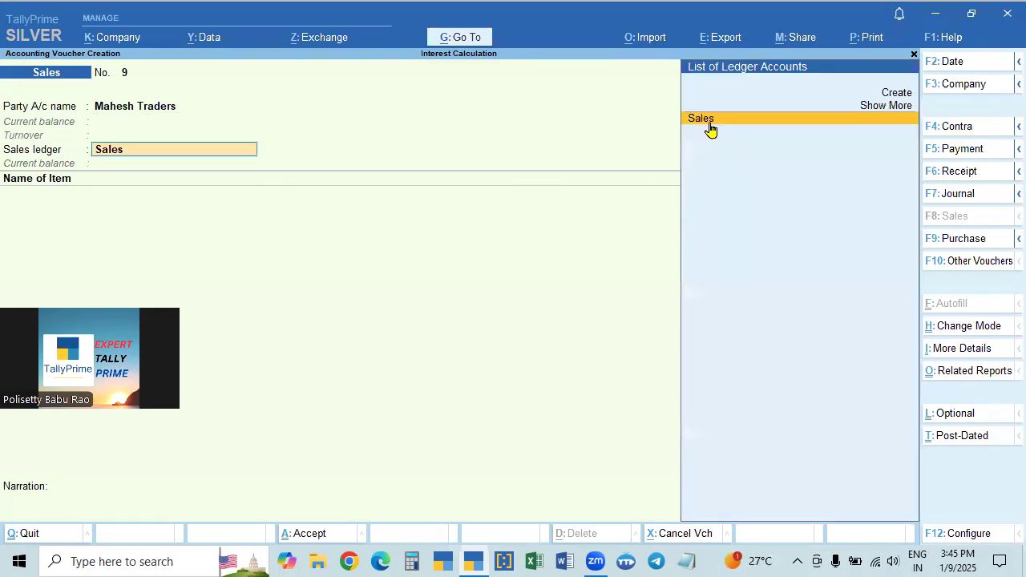
key("ctrl+Return")
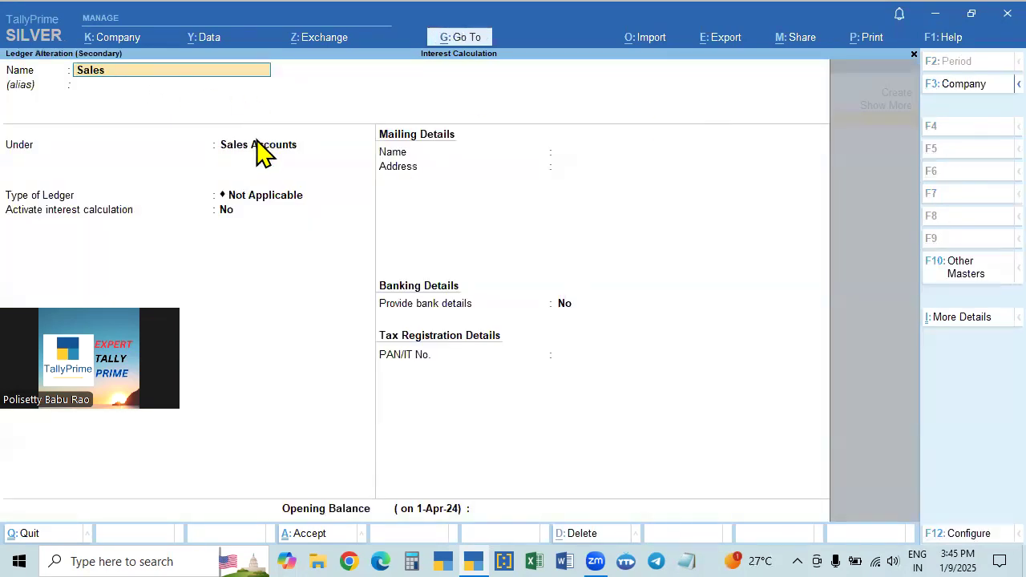
key("ctrl+a")
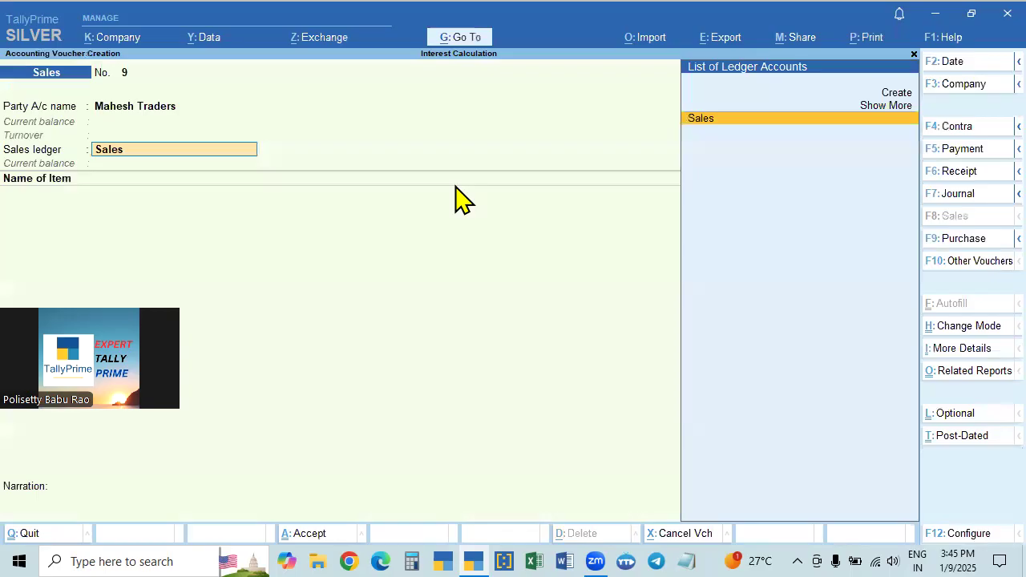
key("Return")
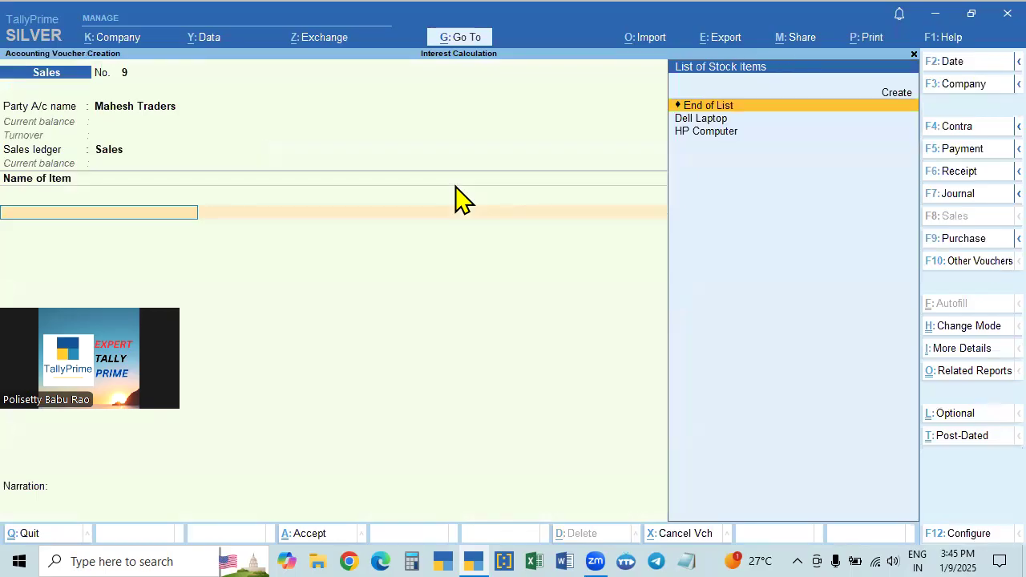
Add Dell Laptop to the sales invoice with tracking number Not Applicable and a quantity of 2 Nos
key("alt")
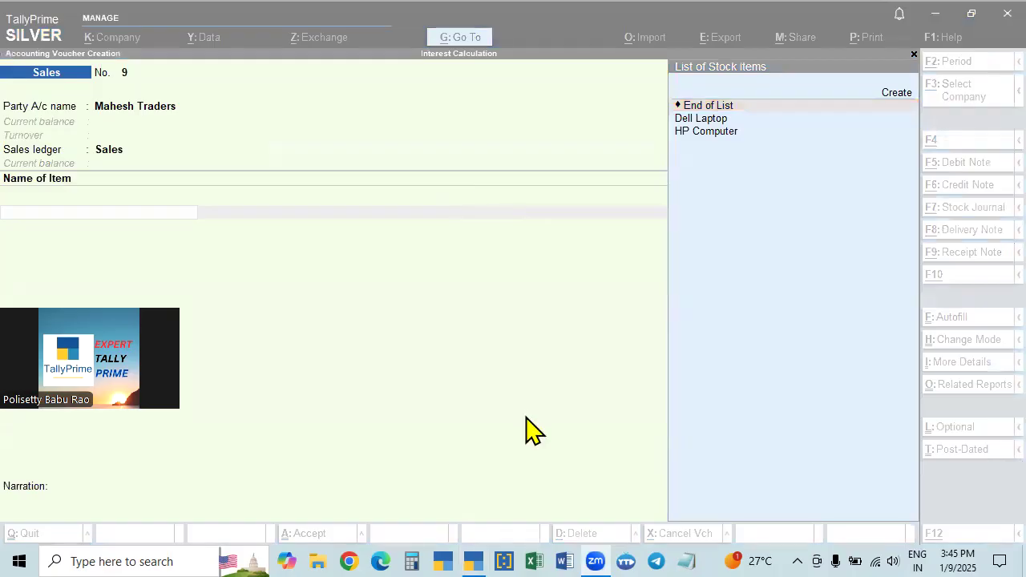
key("Down")
key("Return")
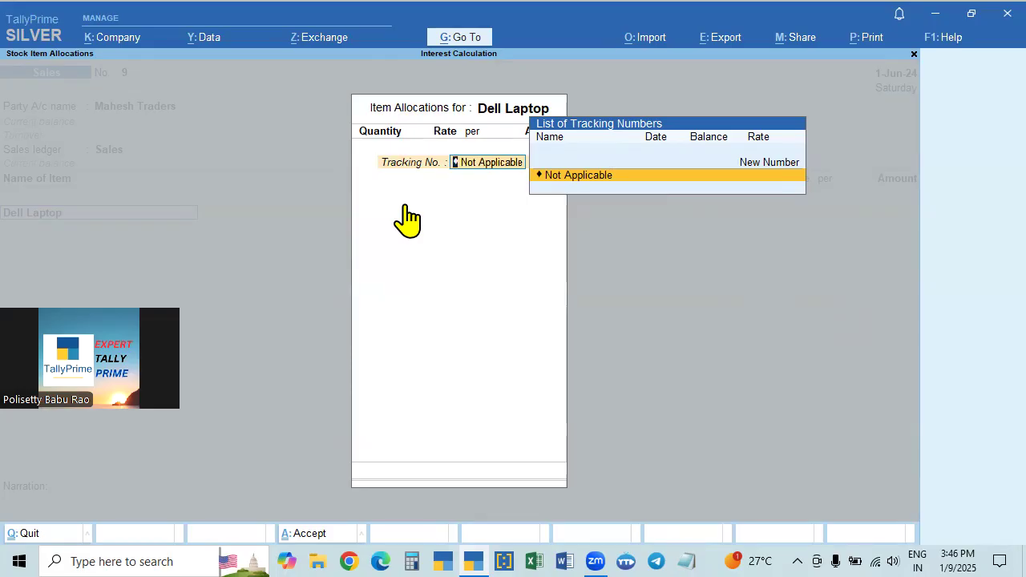
key("Return")
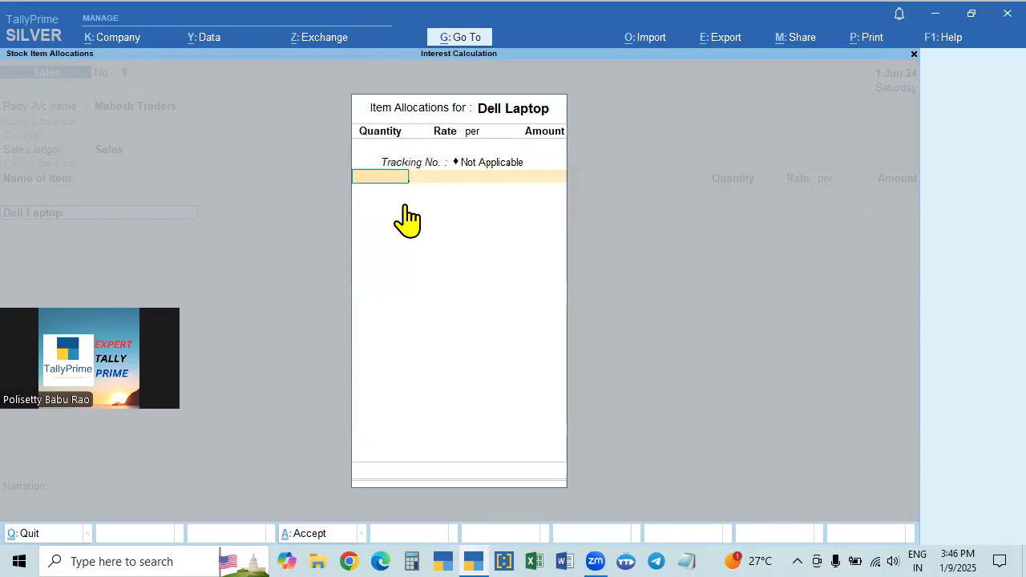
key("Return")
key("Return")
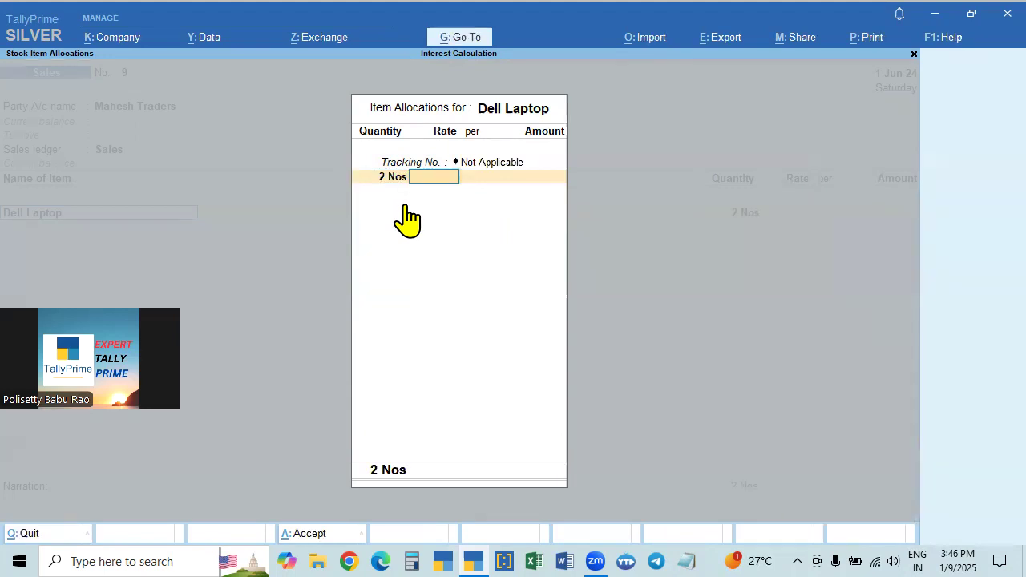
Set the Dell Laptop rate to 25,000 per Nos, accept the item allocation and end the item list
type("25000")
key("Return")
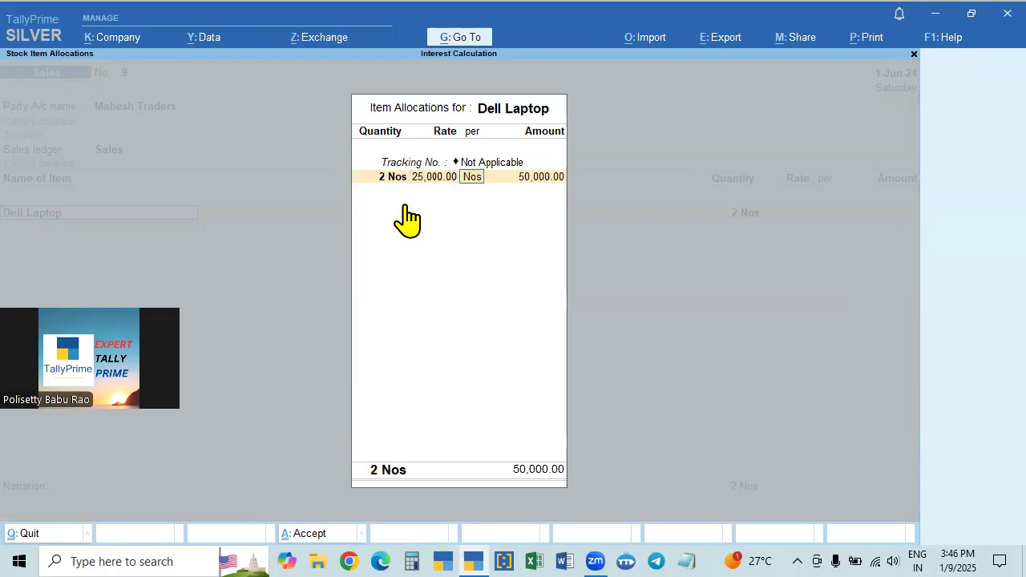
key("Return")
key("Return")
key("Return")
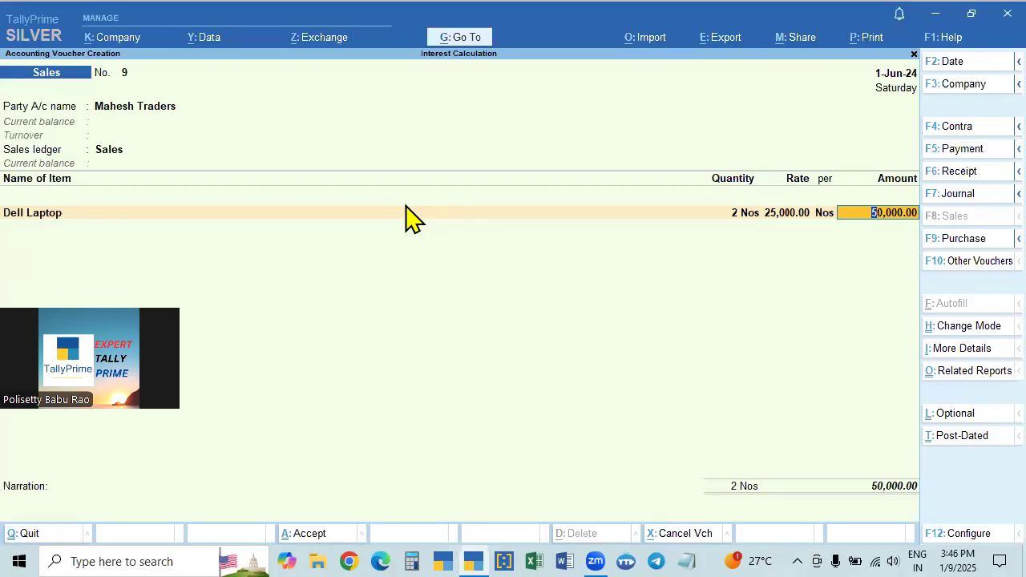
key("Return")
key("Return")
key("Return")
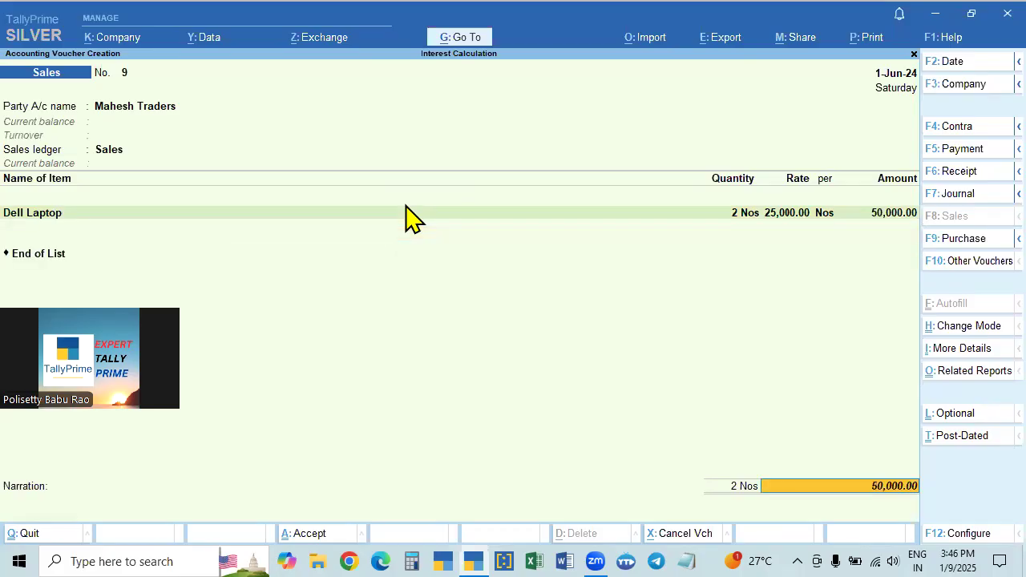
Allocate 50,000 Dr to New Ref 9 in Mahesh Traders' bill-wise details, save the sales voucher and leave voucher entry
key("Return")
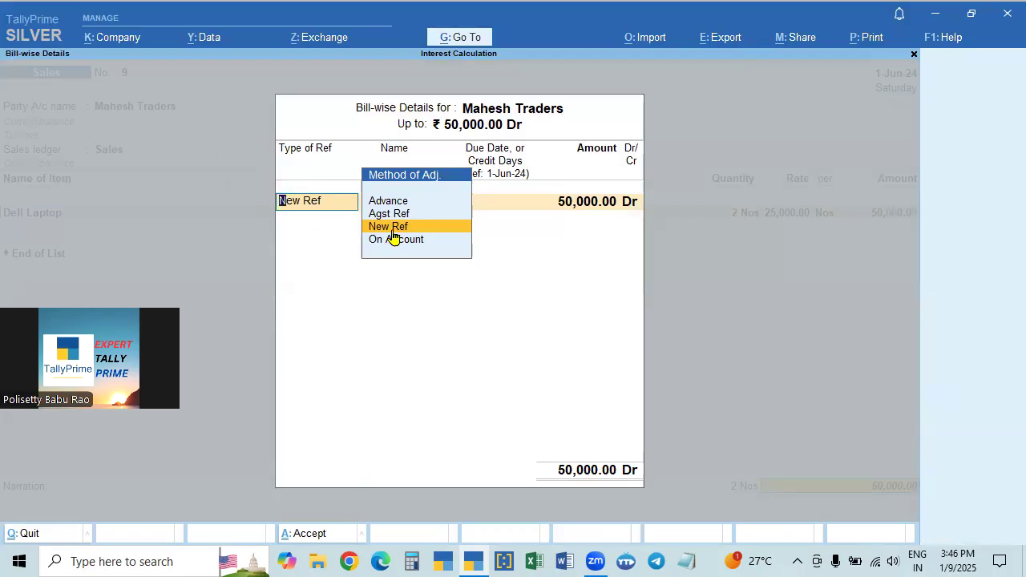
key("Return")
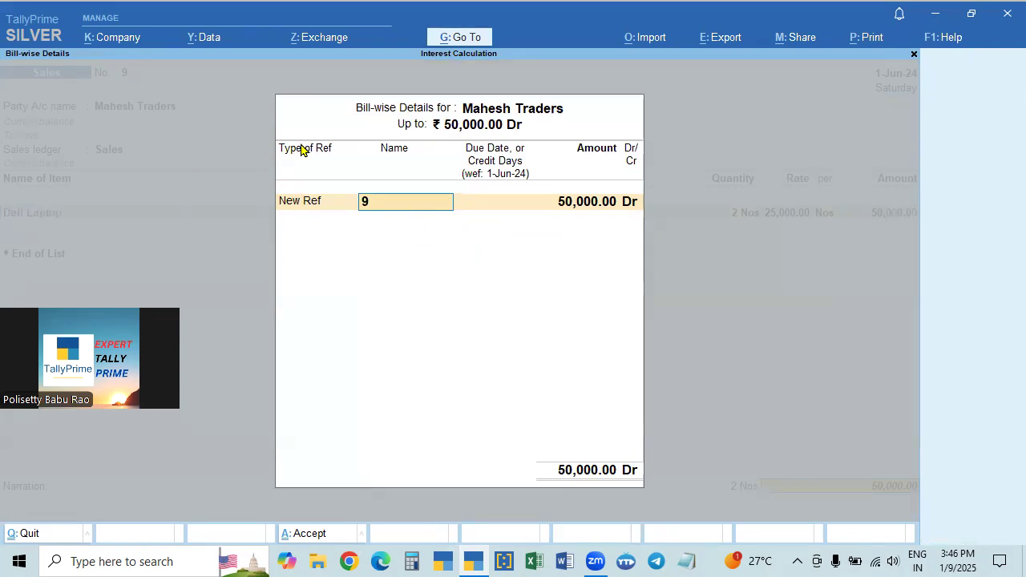
key("Return")
key("Return")
key("Return")
key("Return")
key("Return")
key("Return")
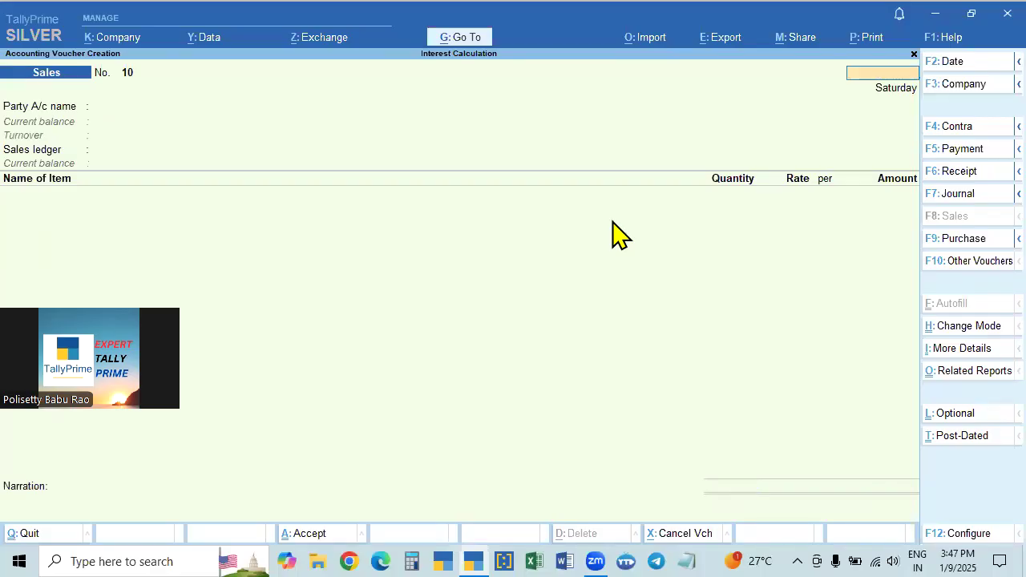
key("Escape")
key("Return")
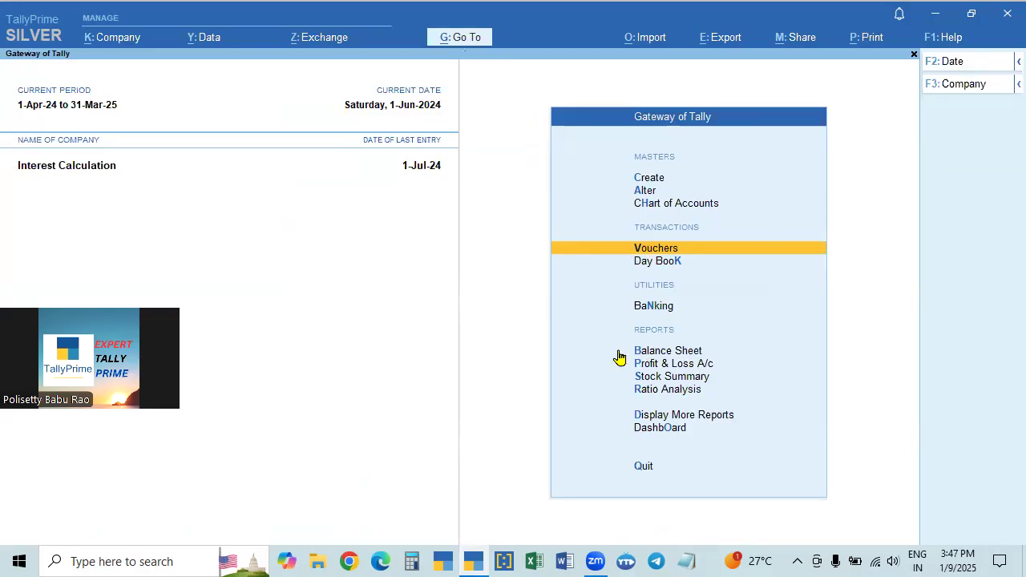
Review the Interest Receivable report among the interest calculation statements and close it
left_click(700, 417)
key("Down")
key("Down")
key("Down")
key("Down")
key("Down")
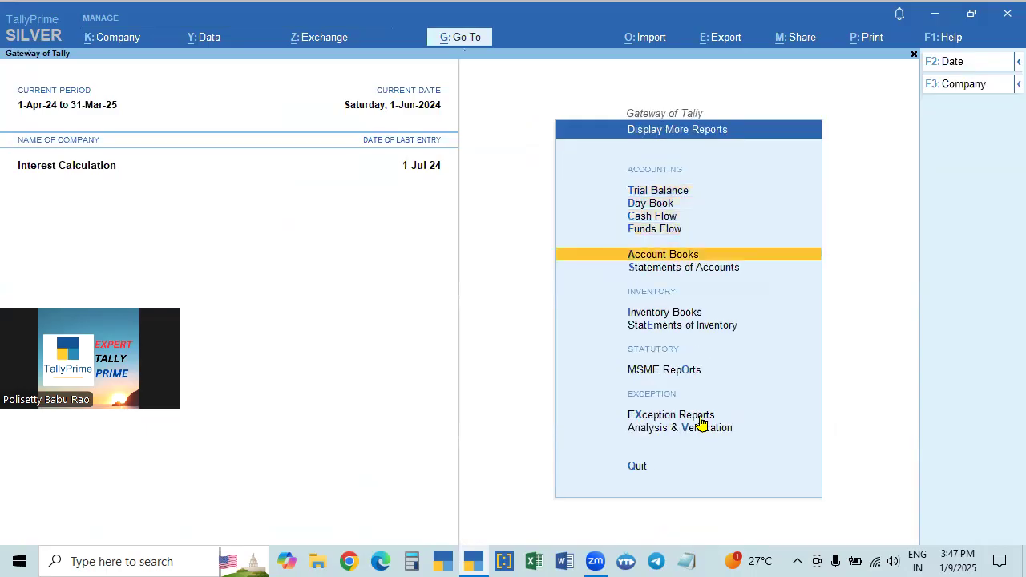
key("Return")
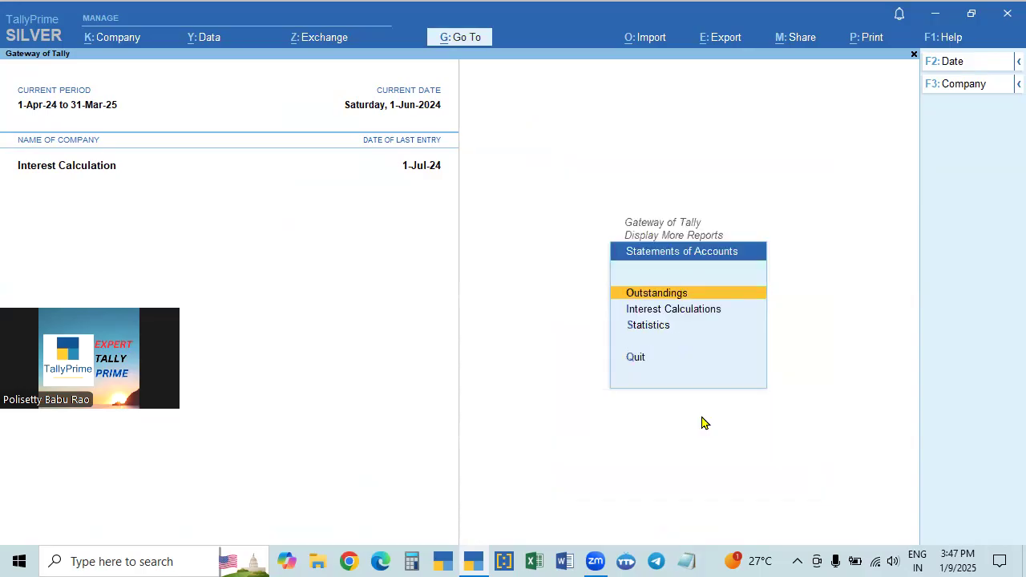
key("Down")
key("Return")
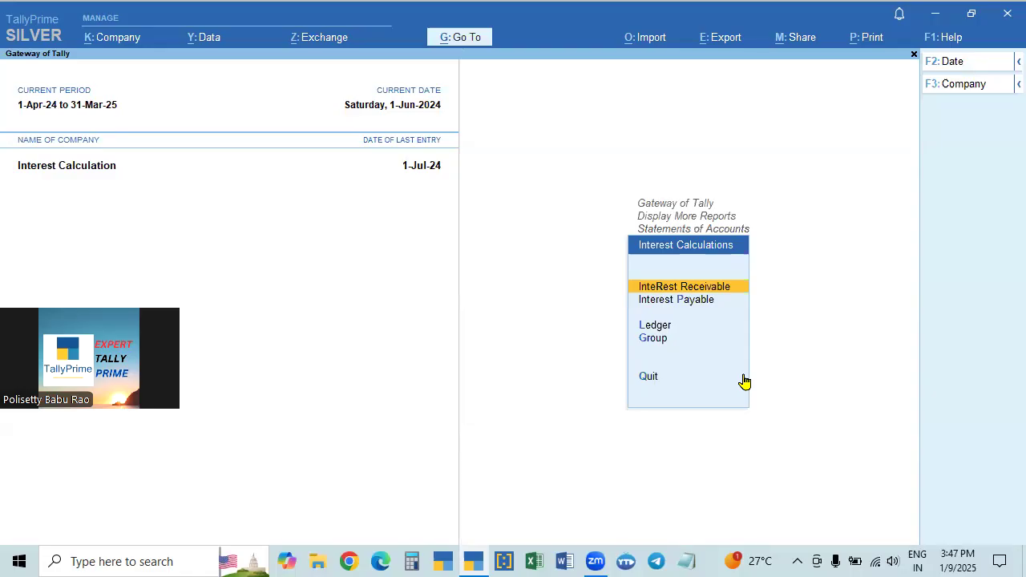
key("Return")
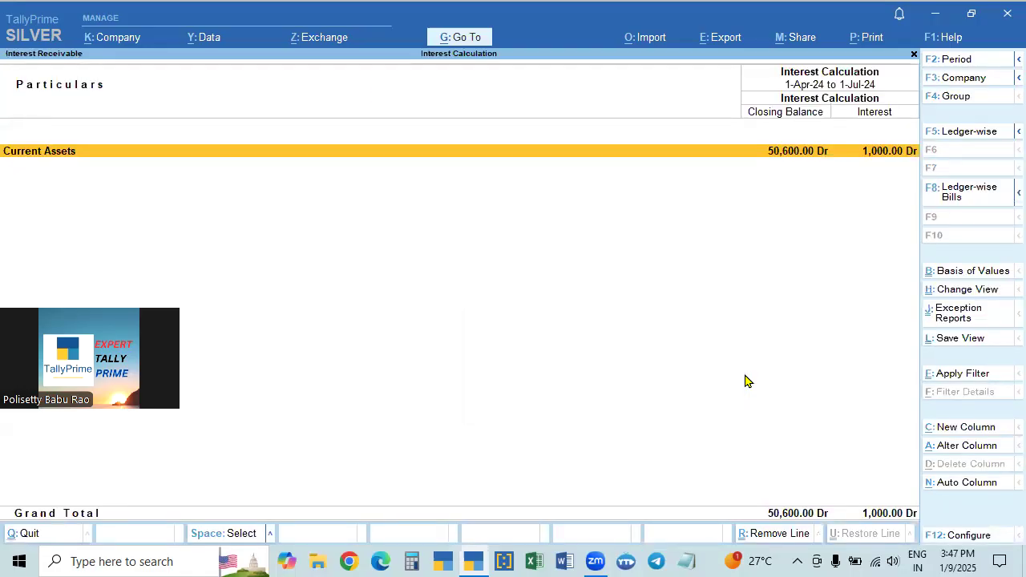
key("Escape")
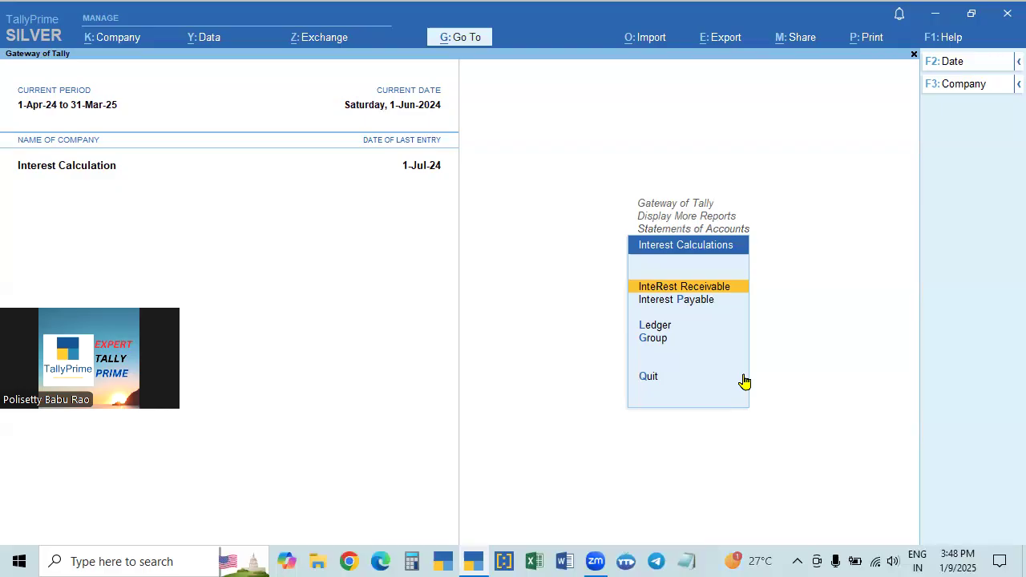
Check the Interest Payable report and close it
key("Down")
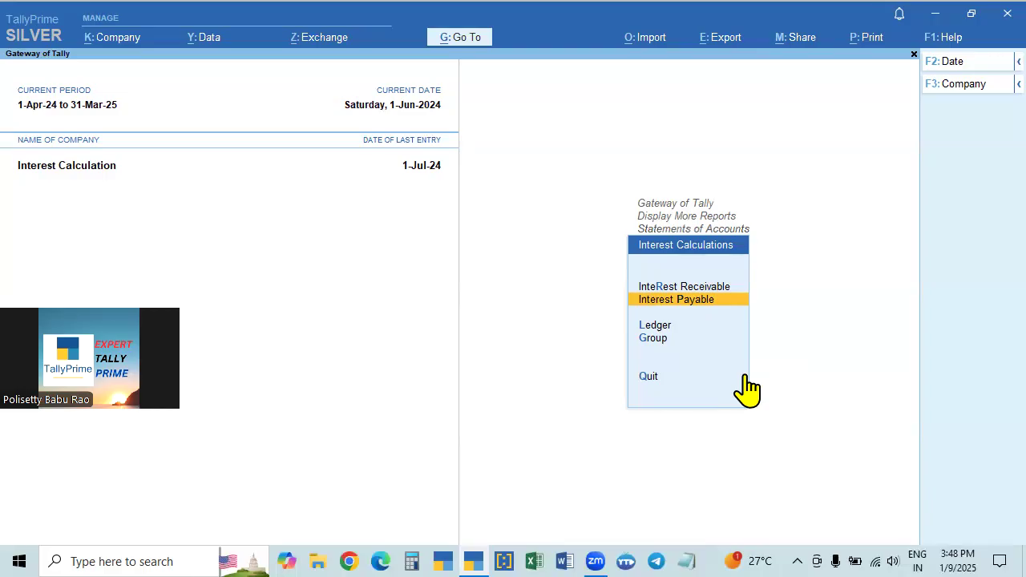
key("Return")
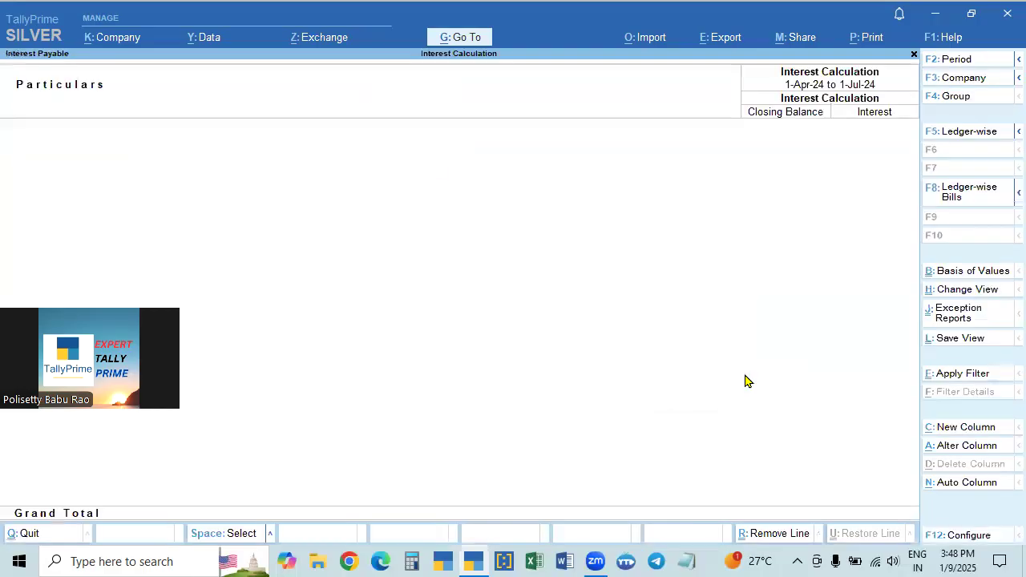
key("Escape")
View the group interest calculation for Sundry Debtors and close the report
key("Escape")
key("Return")
key("Down")
key("Down")
key("Down")
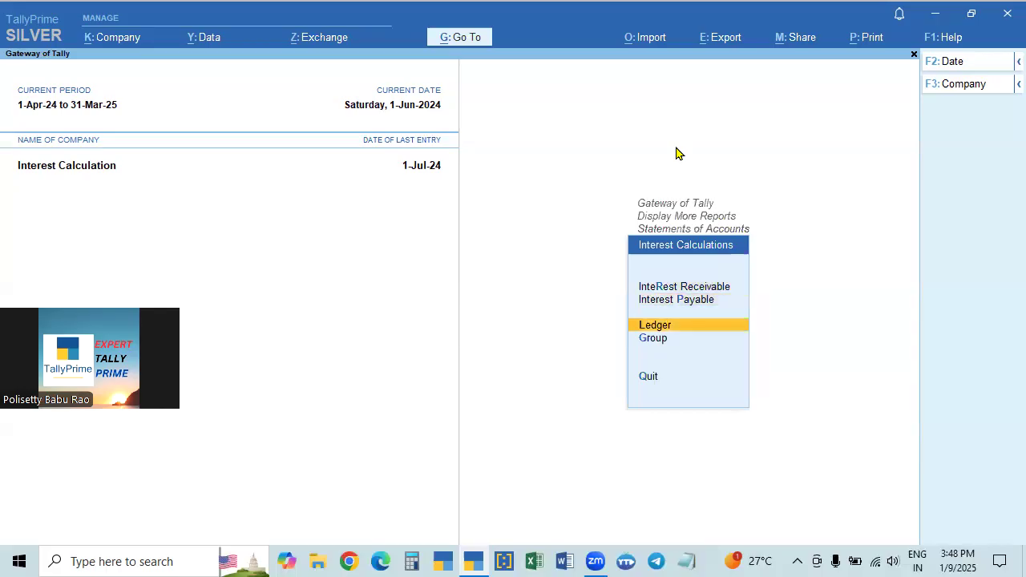
key("Return")
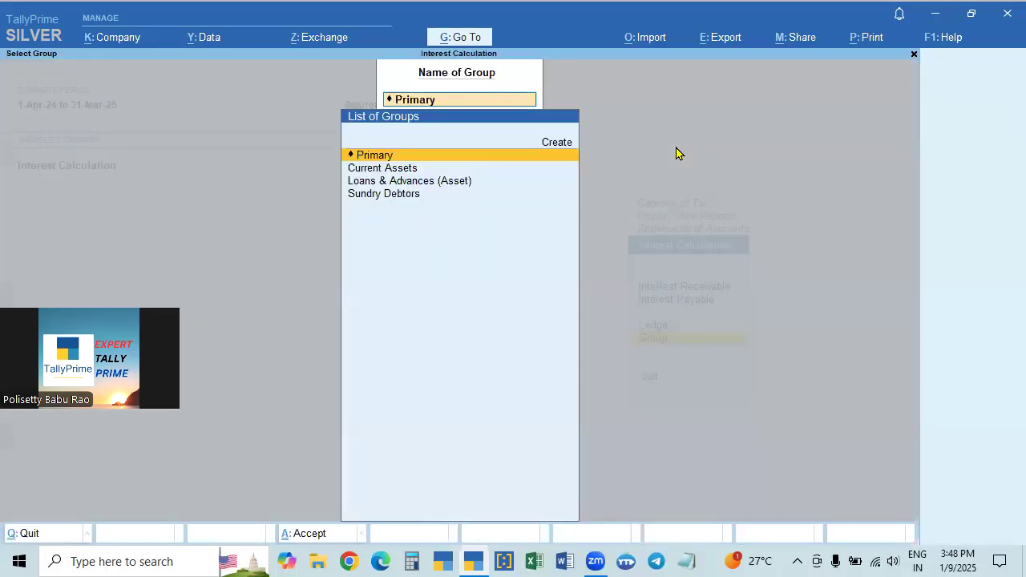
left_click(385, 193)
left_click(386, 192)
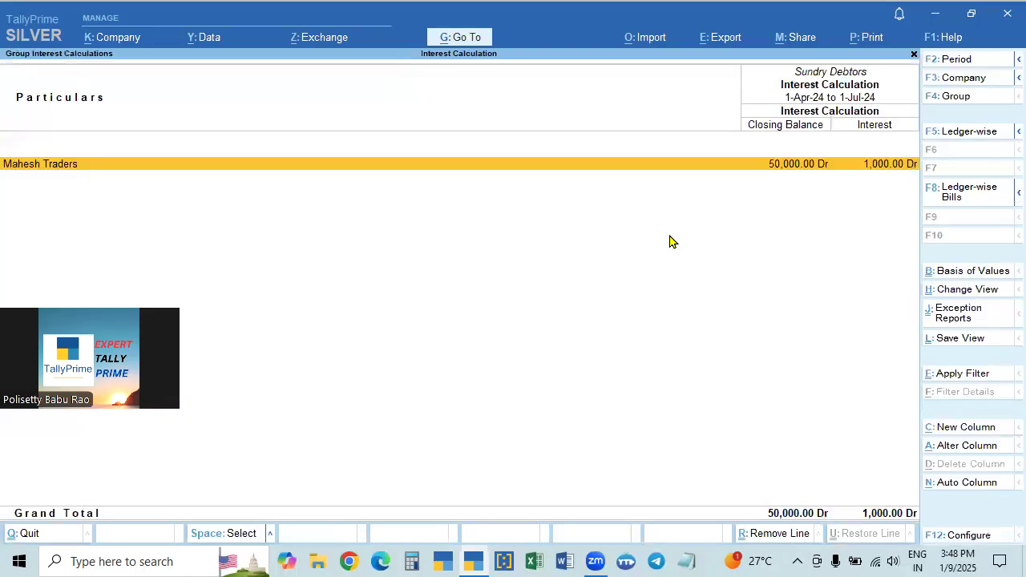
key("Escape")
View the group interest calculation for Loans & Advances (Asset) and leave the group selection
key("Up")
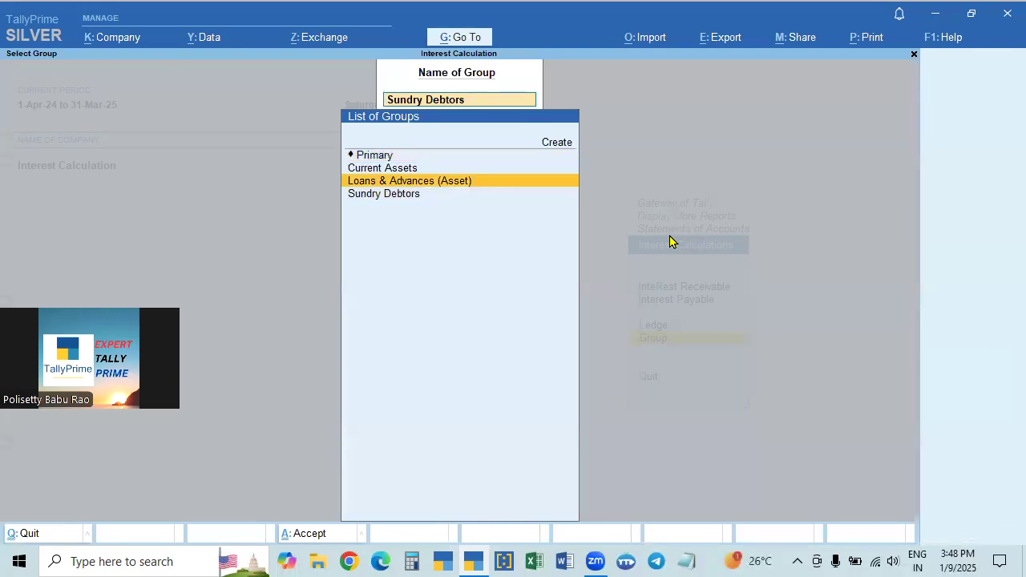
key("Return")
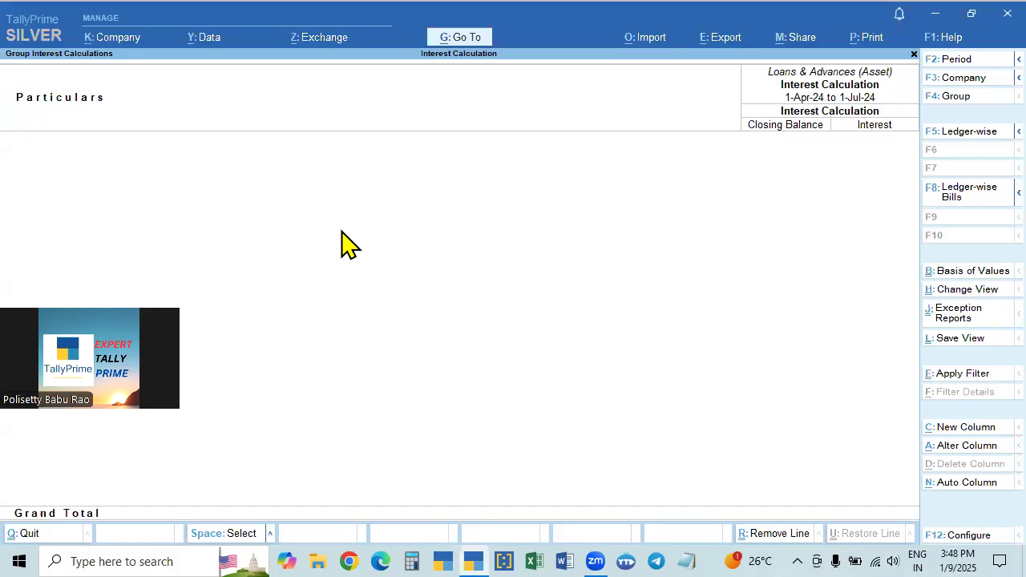
key("F4")
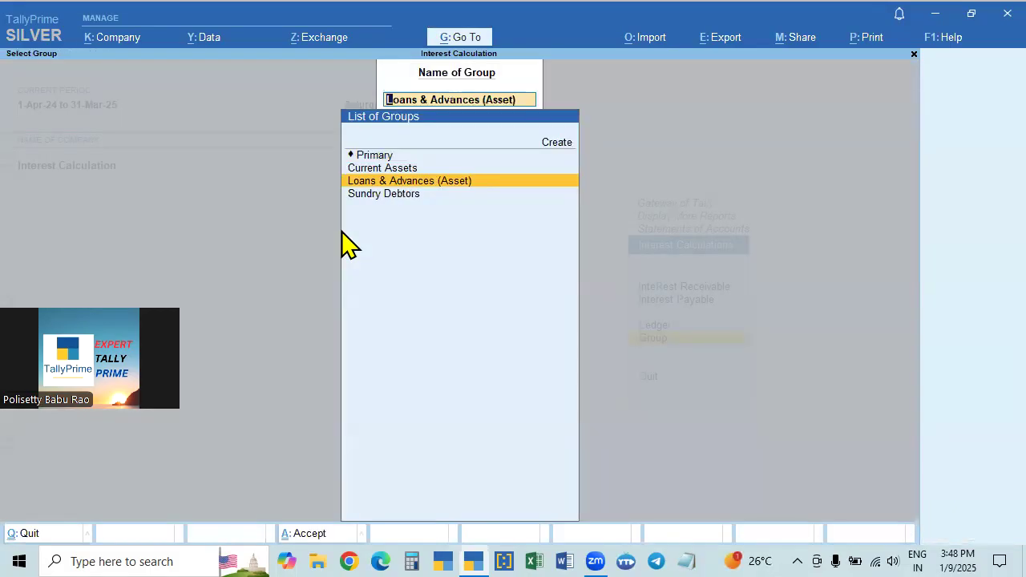
key("Down")
key("BackSpace")
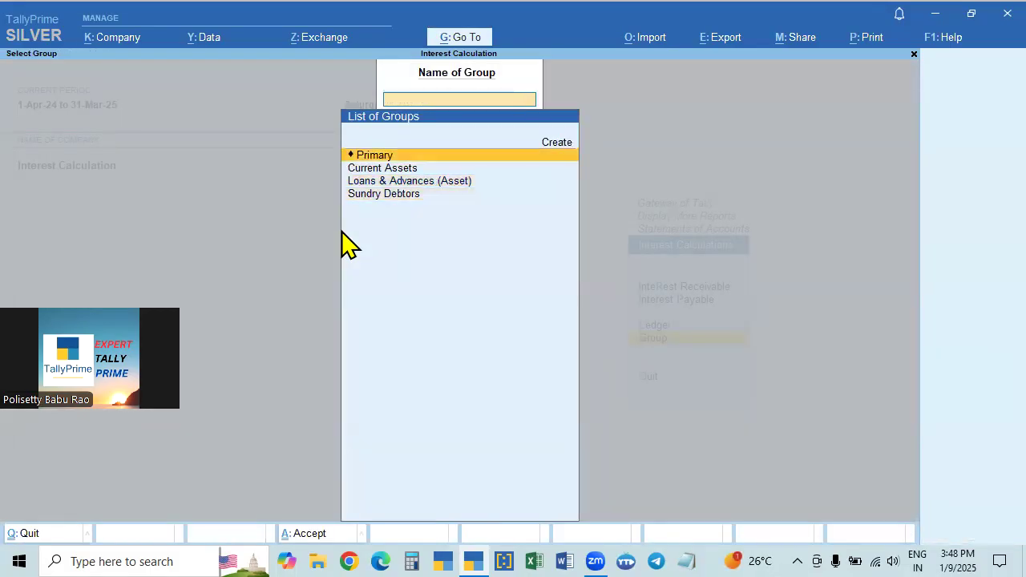
key("Escape")
Open the ledger interest calculation for Mahesh Traders
key("Up")
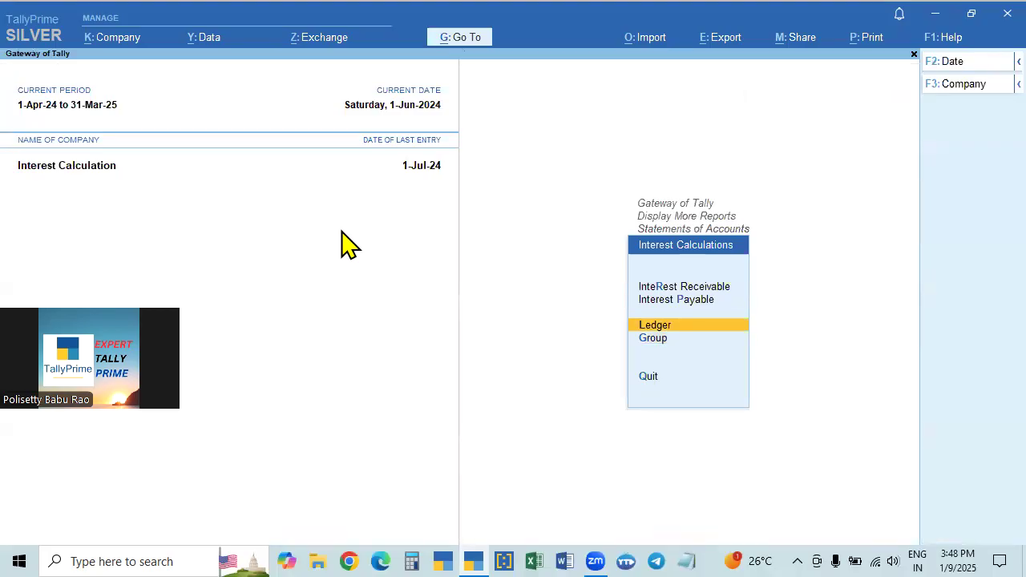
key("Return")
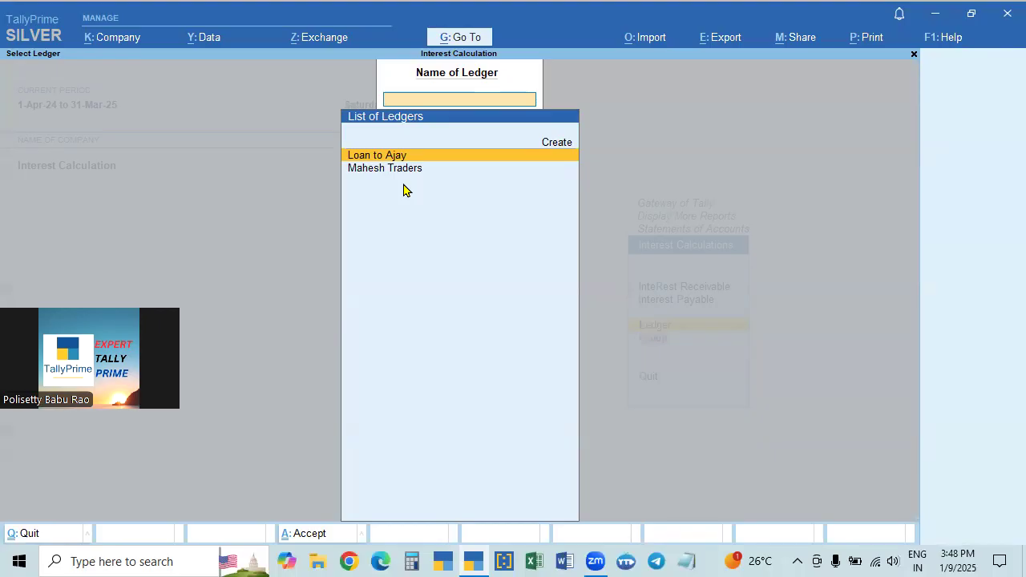
key("Down")
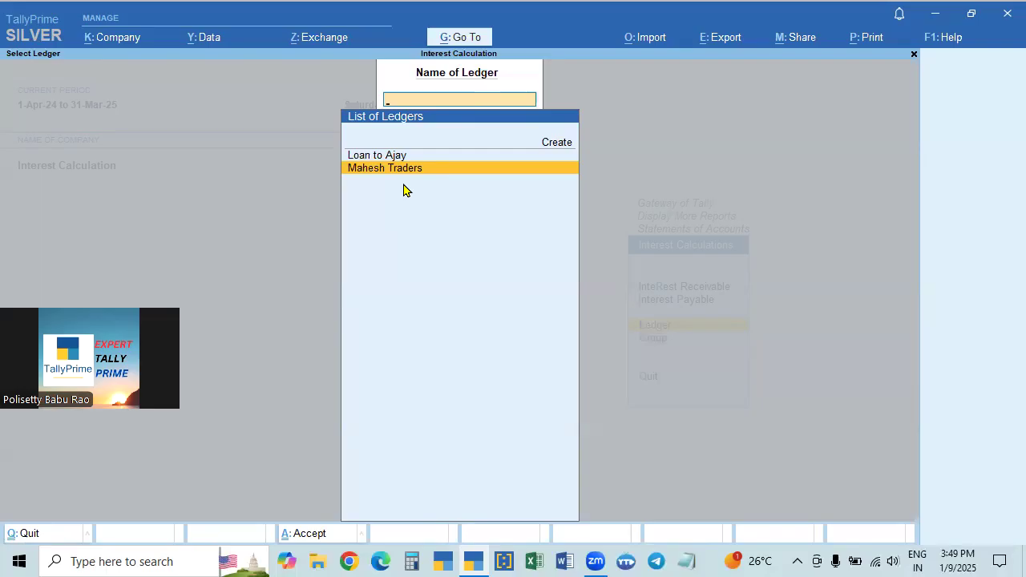
key("Return")
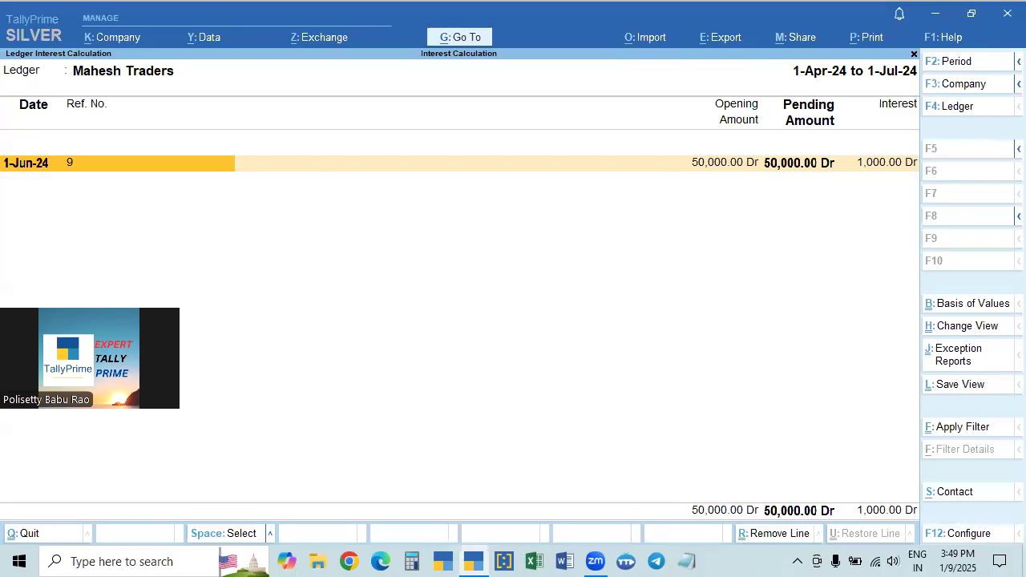
Set the Mahesh Traders interest report period from 1-6-2024 to 1-8-2024
key("F2")
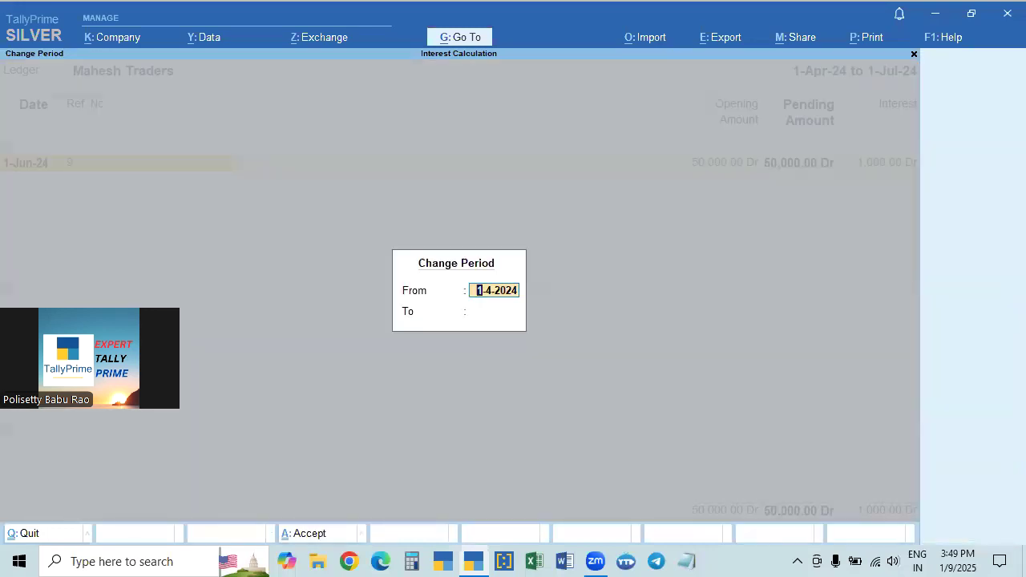
type("1.")
key("BackSpace")
key("BackSpace")
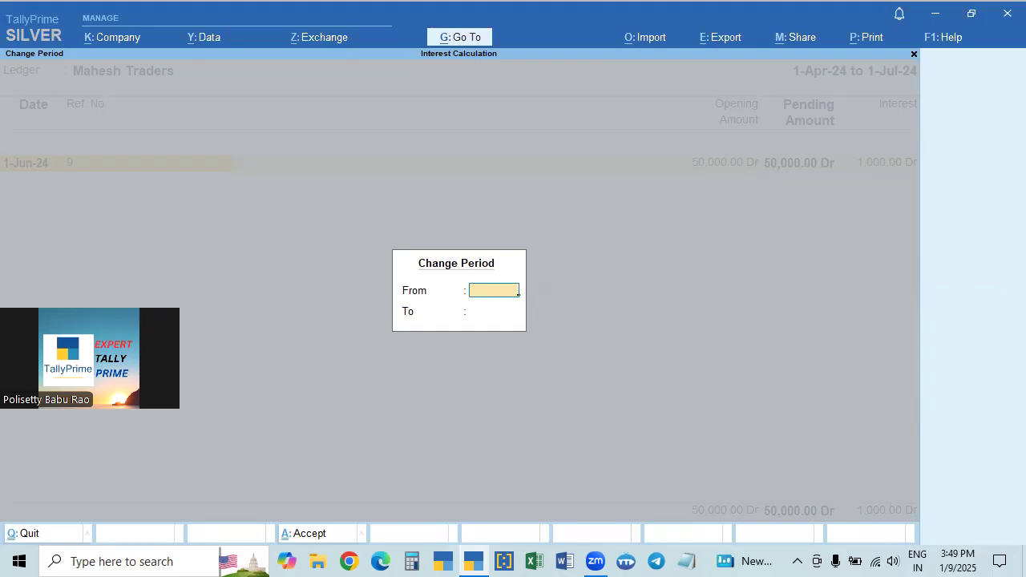
type("1.6")
key("Return")
type("1.8")
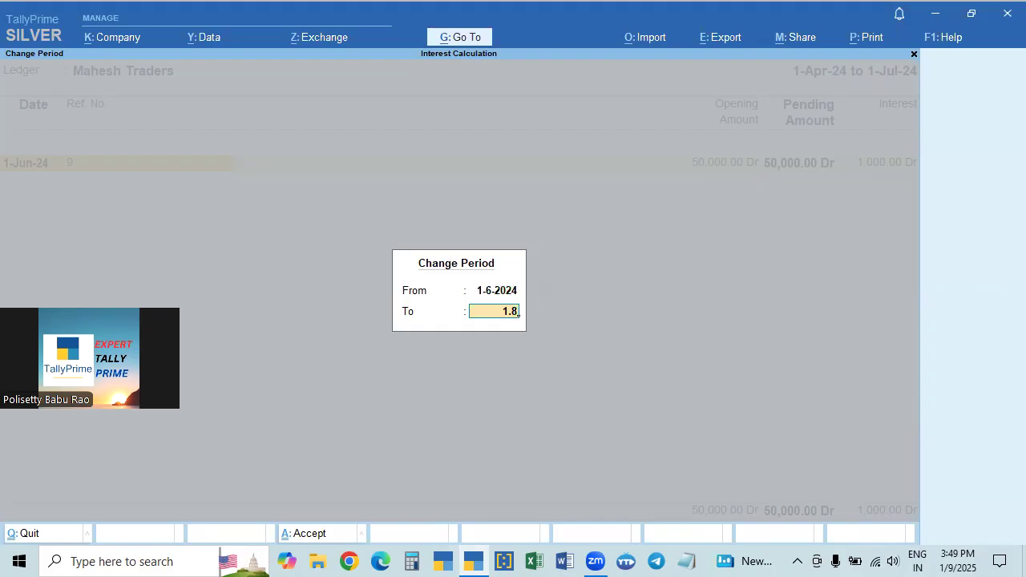
key("Return")
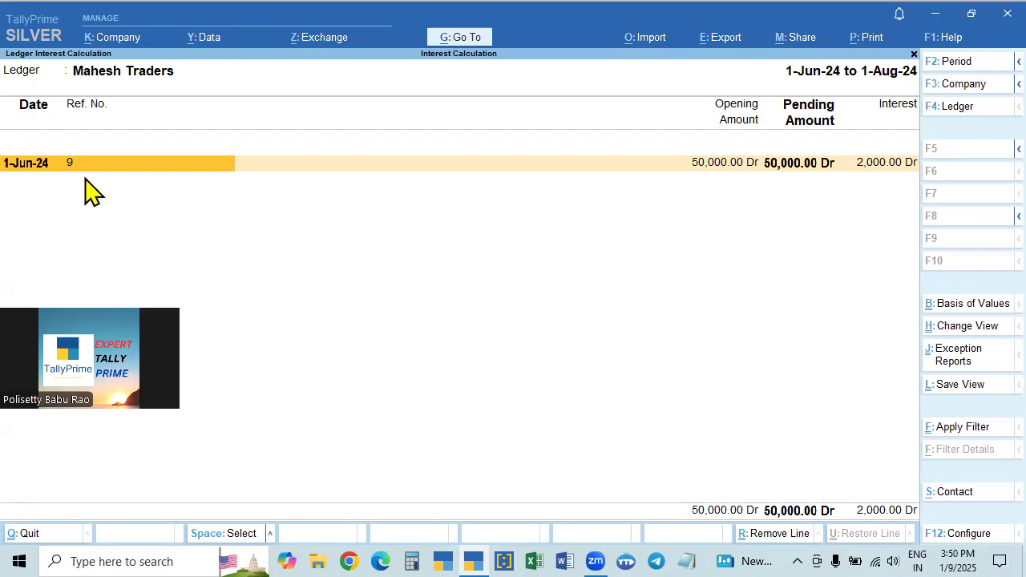
Examine the detailed interest breakdown of bill 9, switching between the detailed and condensed report
key("alt+F5")
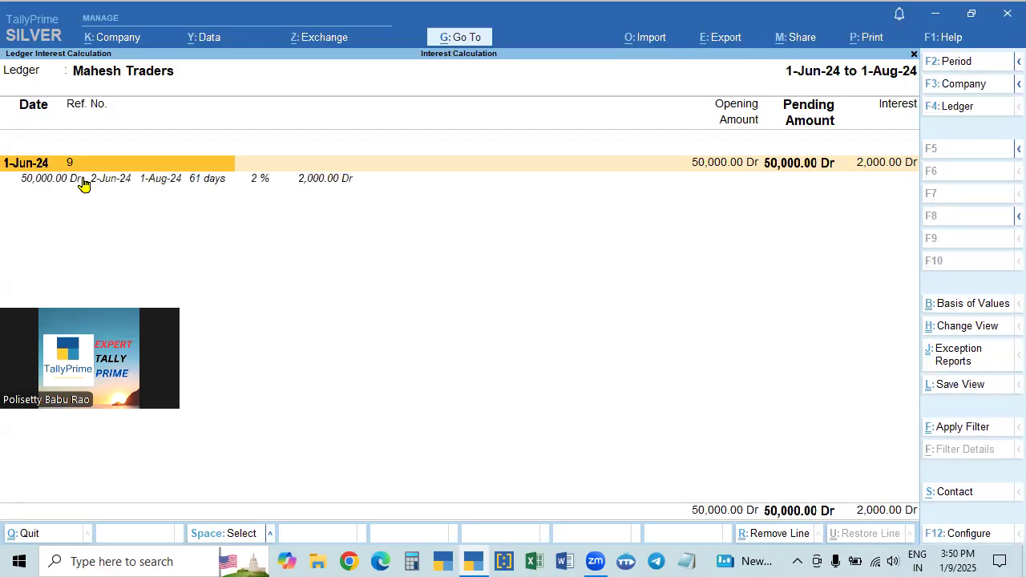
key("alt+F5")
key("alt+F5")
key("alt+F5")
key("alt+F5")
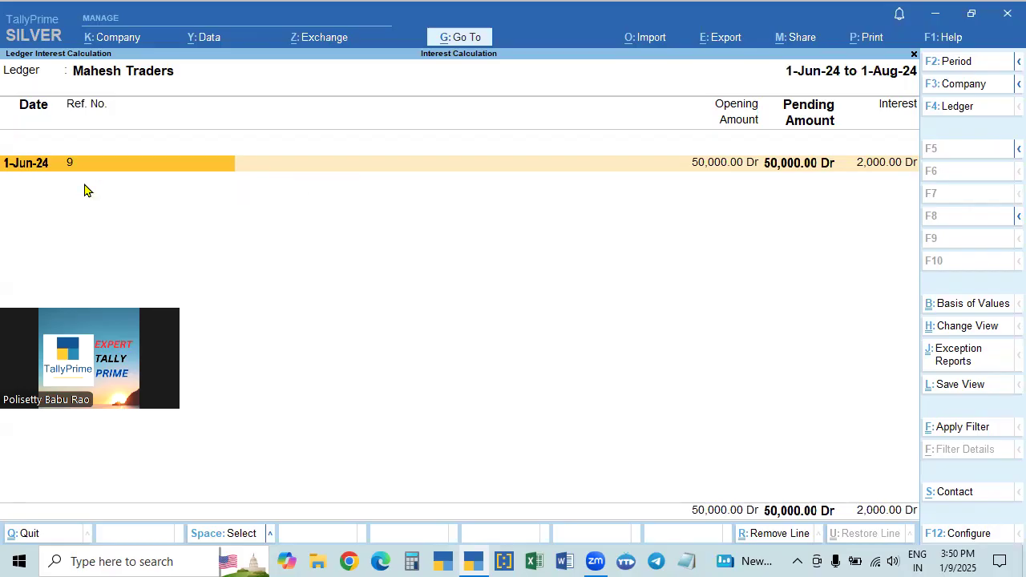
Toggle the Mahesh Traders interest report between condensed and detailed, ending on the detailed breakdown line of bill 9
key("alt+F5")
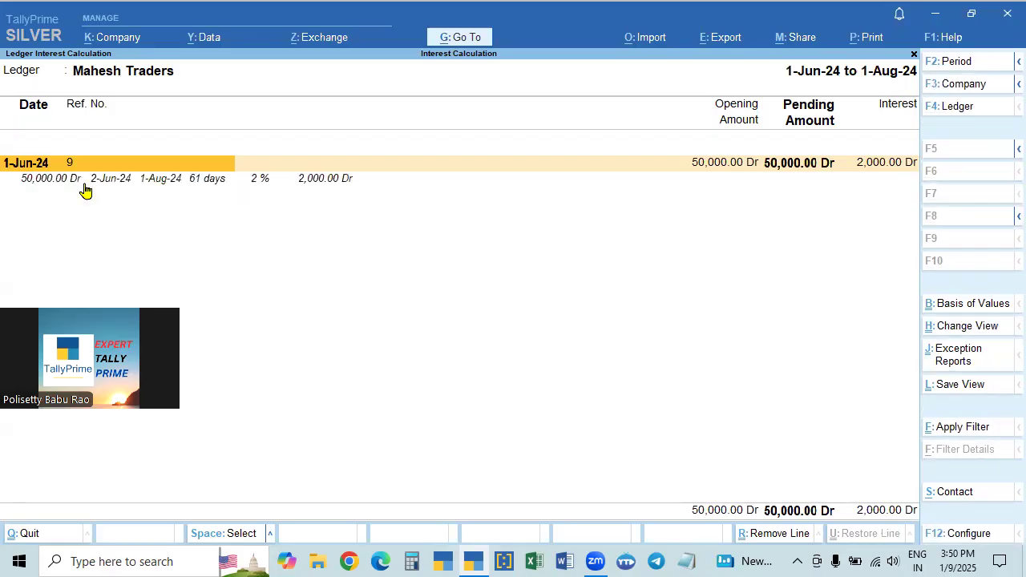
key("alt+F5")
key("alt+F5")
key("alt+F5")
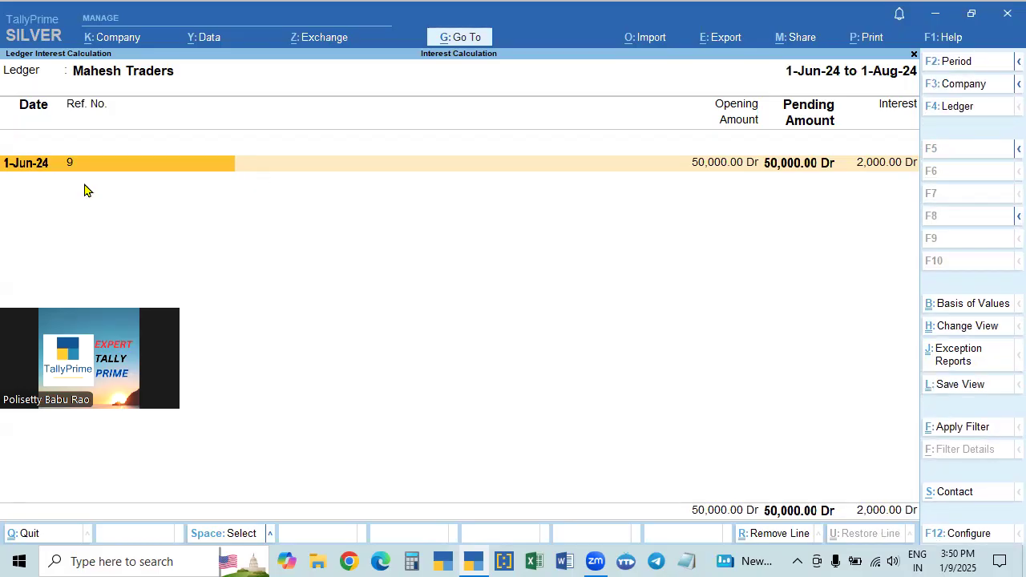
key("alt+F5")
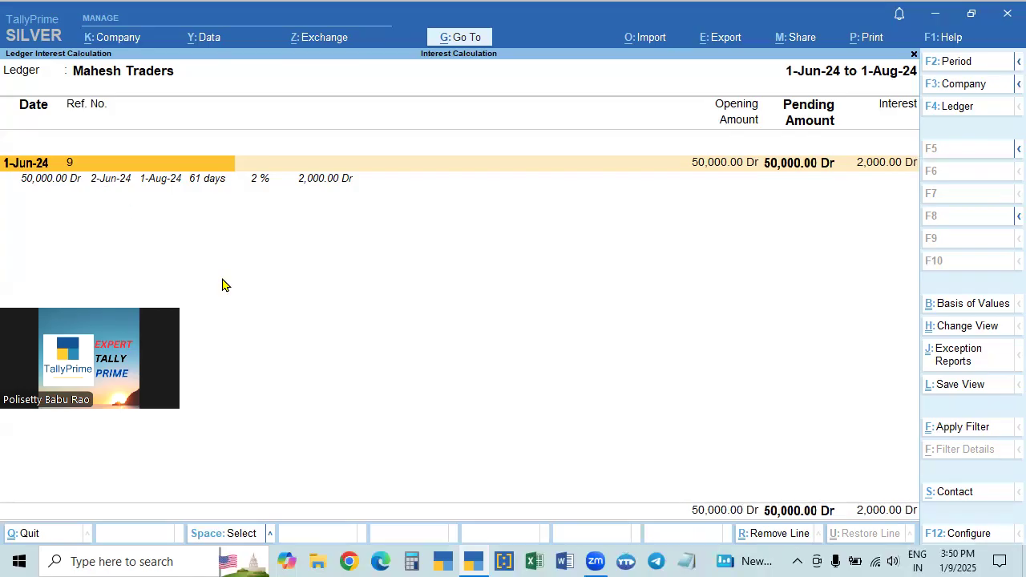
left_click(104, 179)
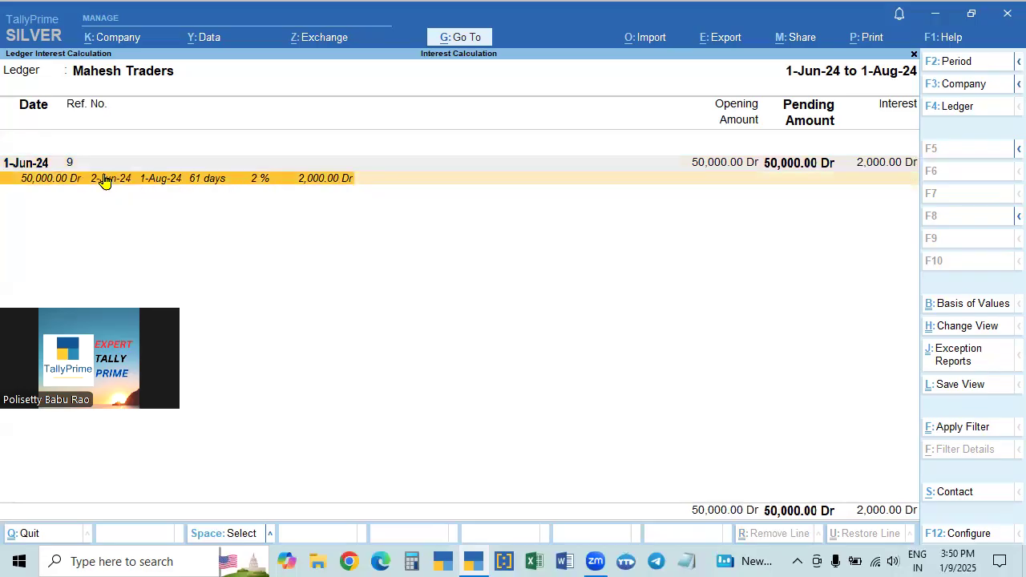
Open the Mahesh Traders ledger for alteration and go to its interest parameters
left_click(461, 39)
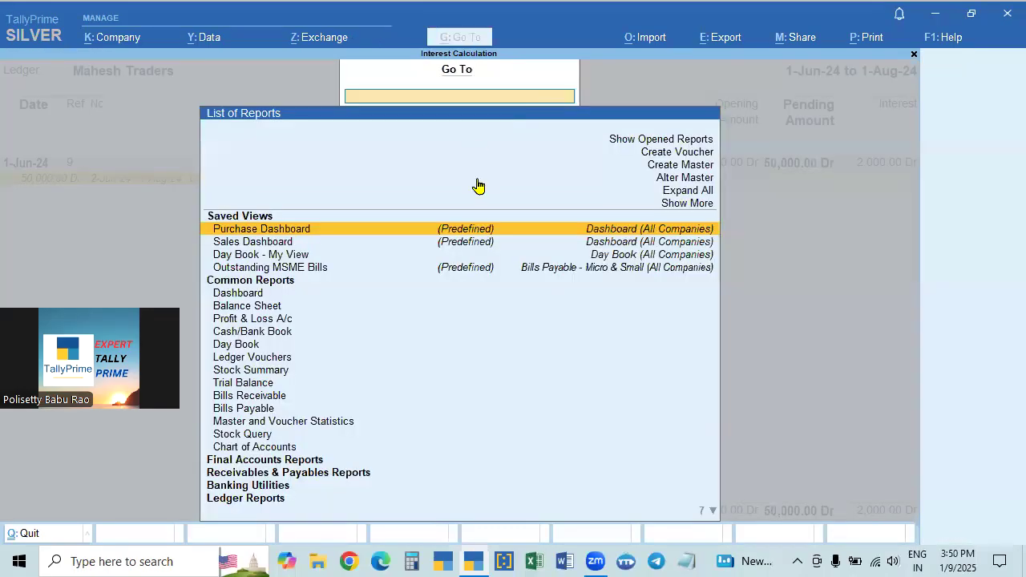
left_click(685, 178)
key("Down")
key("Return")
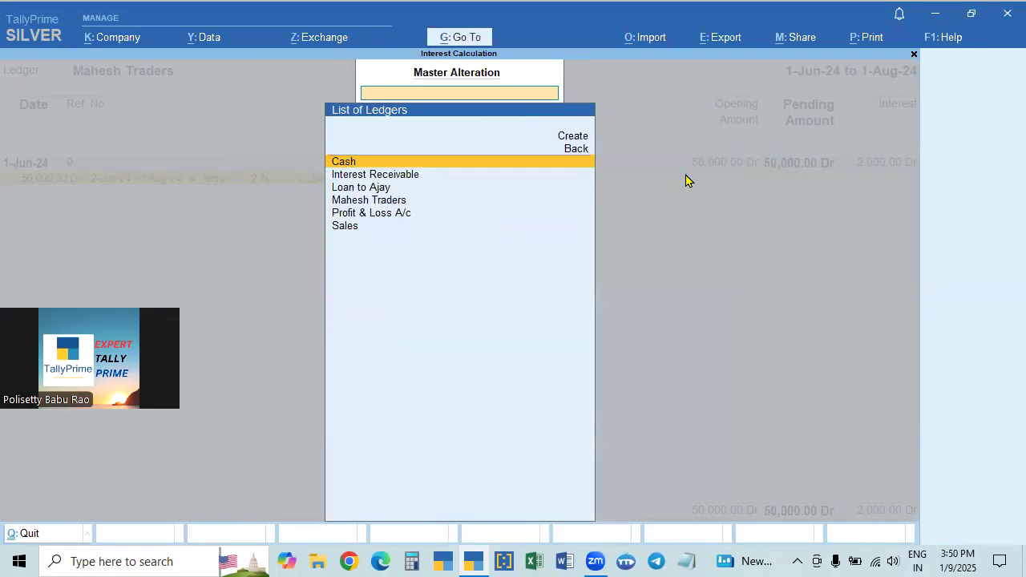
key("Down")
key("Down")
key("Down")
key("Return")
key("Return")
key("Return")
key("Return")
key("Return")
key("Return")
key("Return")
key("Return")
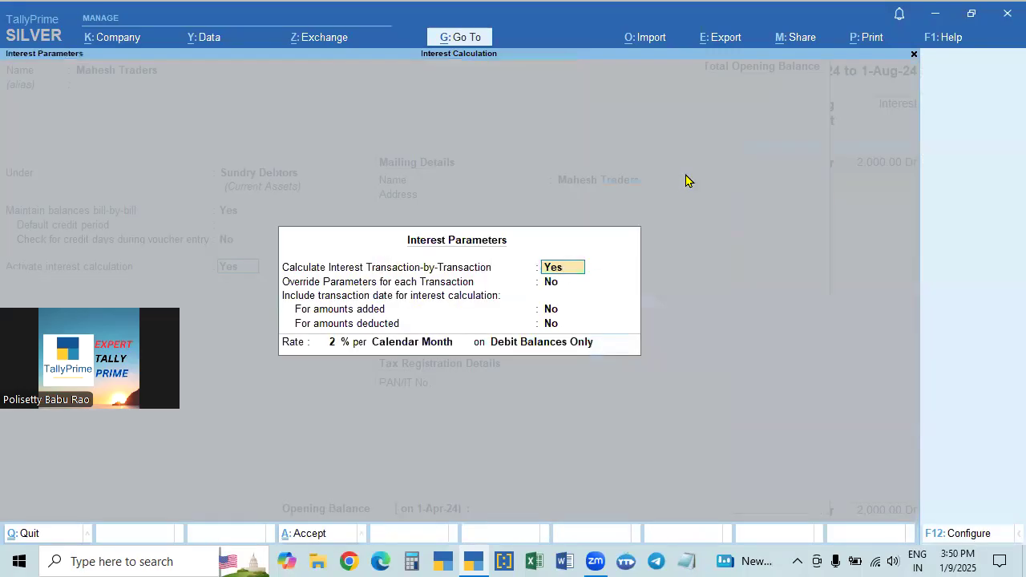
Include the transaction date in the interest calculation for amounts added, save the ledger and return to the interest report
key("Return")
key("Return")
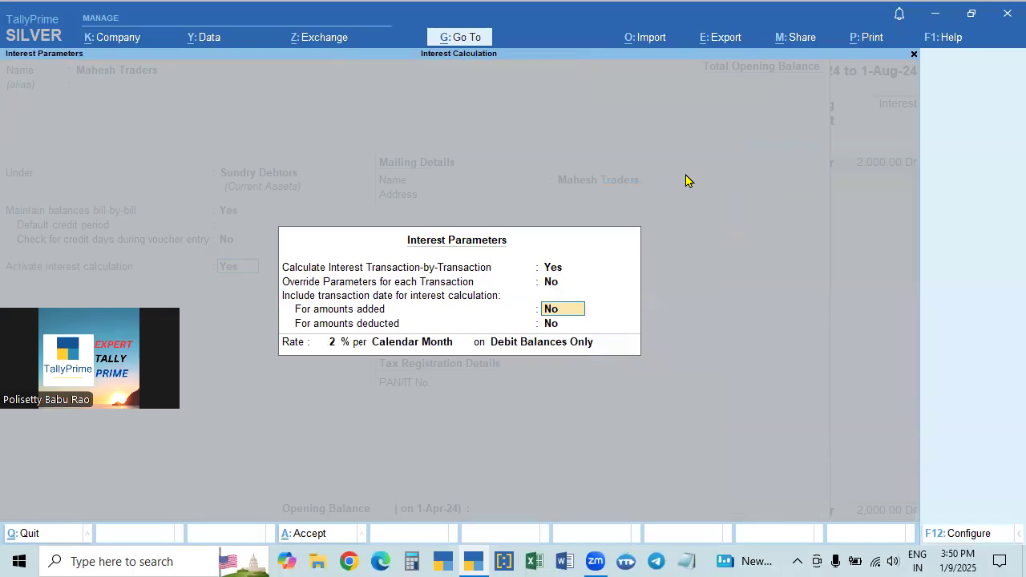
key("y")
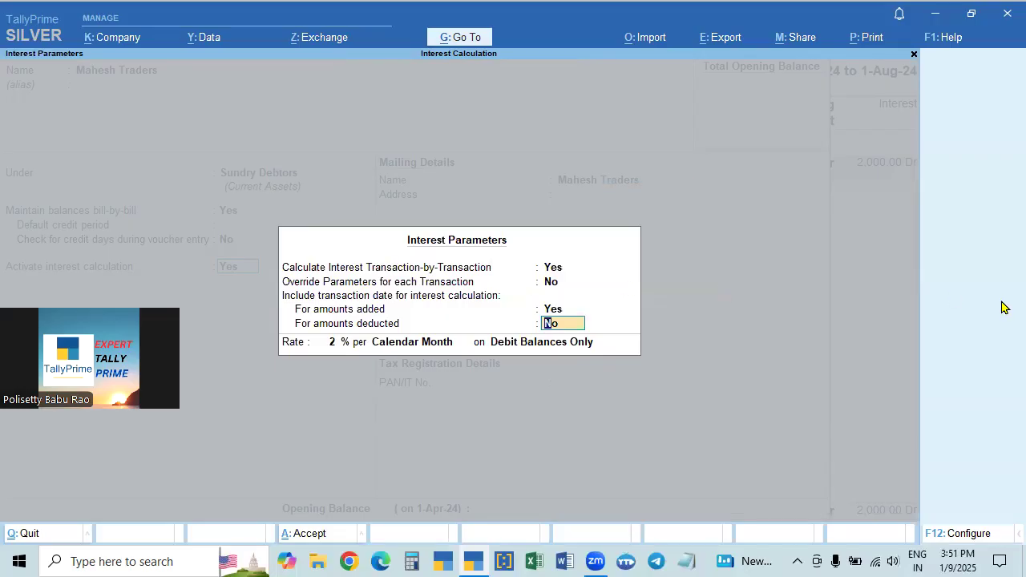
key("Return")
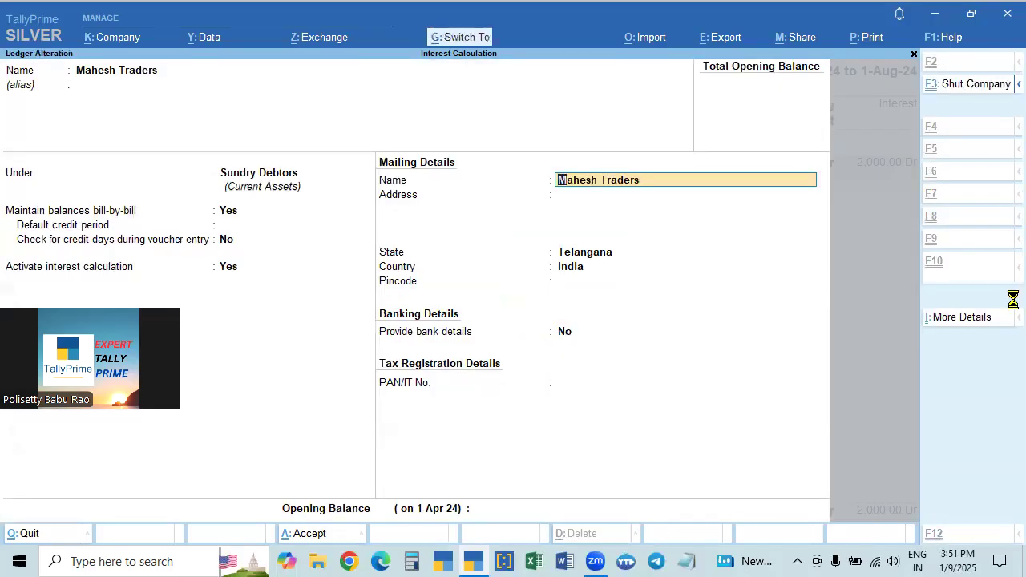
key("ctrl+a")
key("Escape")
key("Escape")
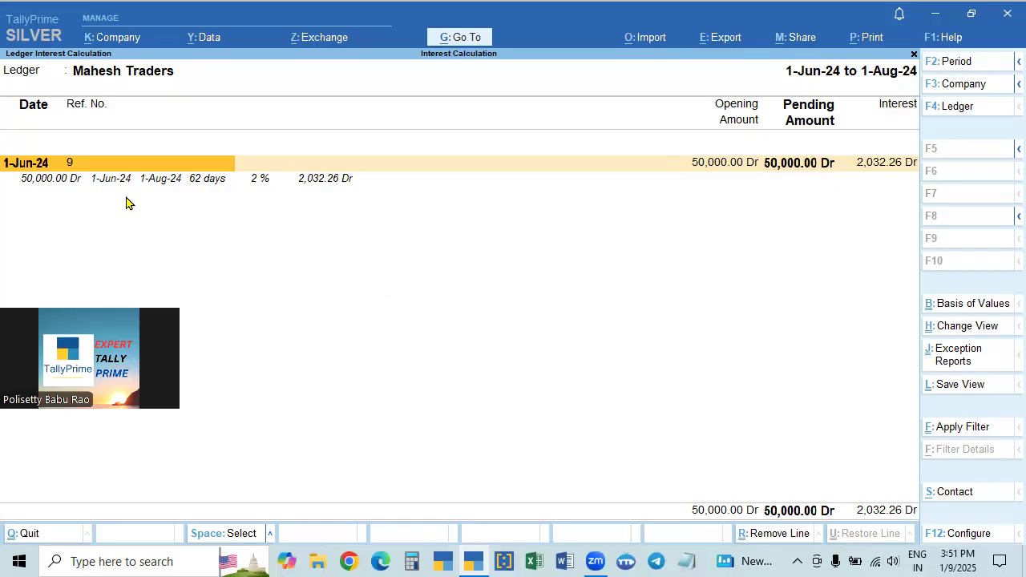
Reopen the interest parameters of the Mahesh Traders ledger for alteration
left_click(477, 50)
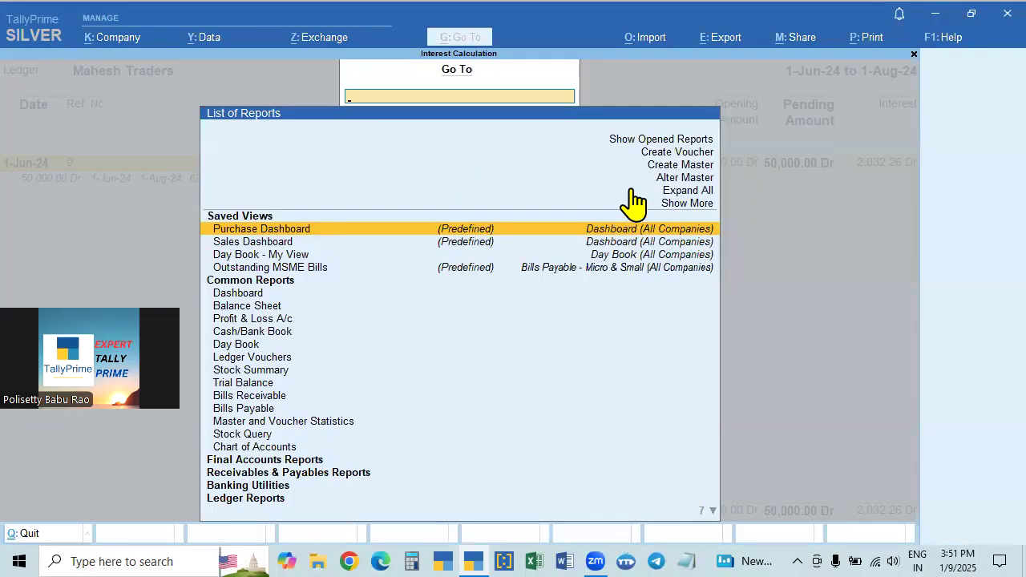
left_click(686, 178)
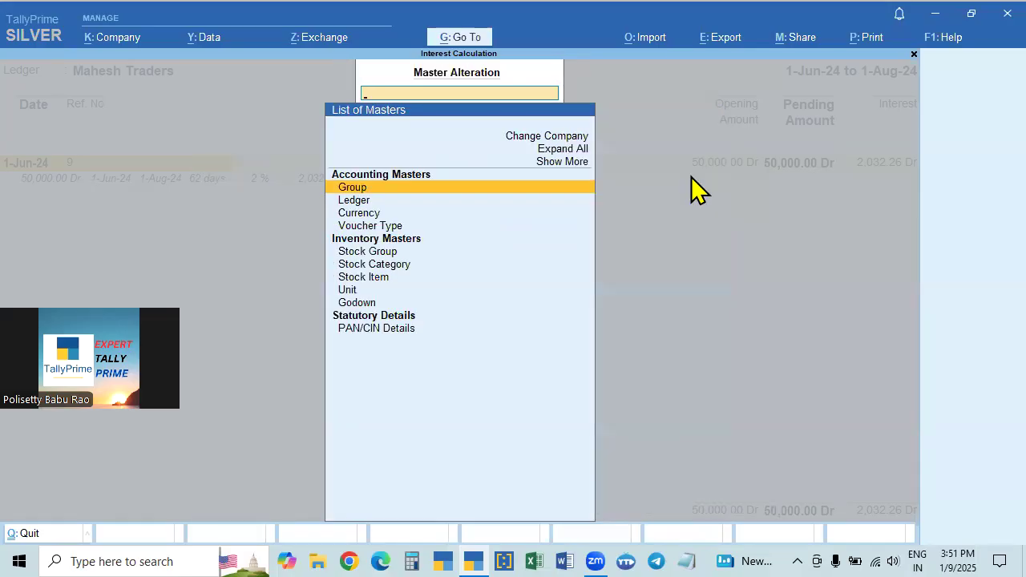
key("Down")
key("Return")
key("Down")
key("Down")
key("Down")
key("Return")
key("Return")
key("Return")
key("Return")
key("Return")
key("Return")
key("Return")
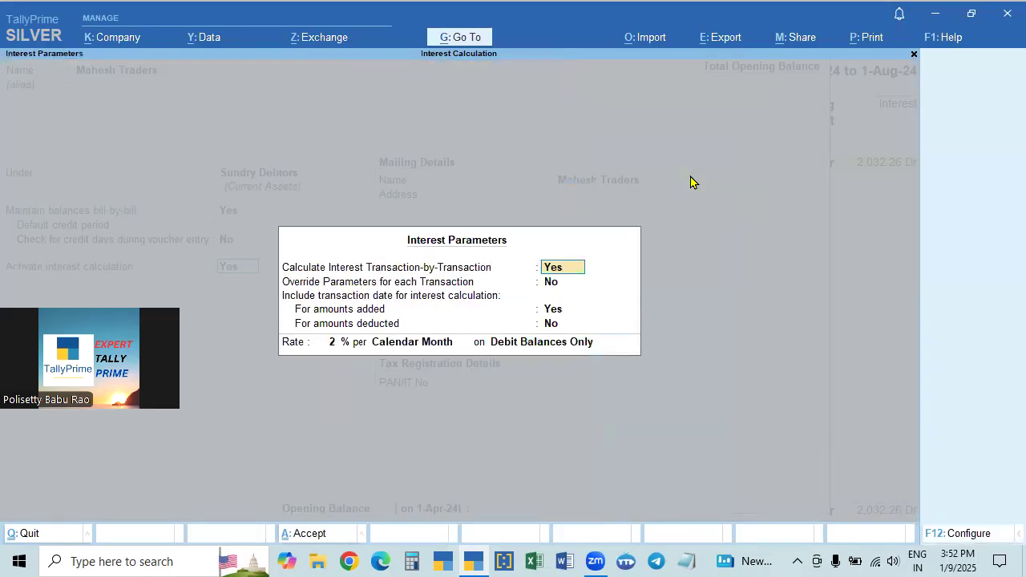
Exclude the transaction date from interest on amounts added, save the ledger and return to the interest report
key("Return")
key("Return")
type("n")
key("Return")
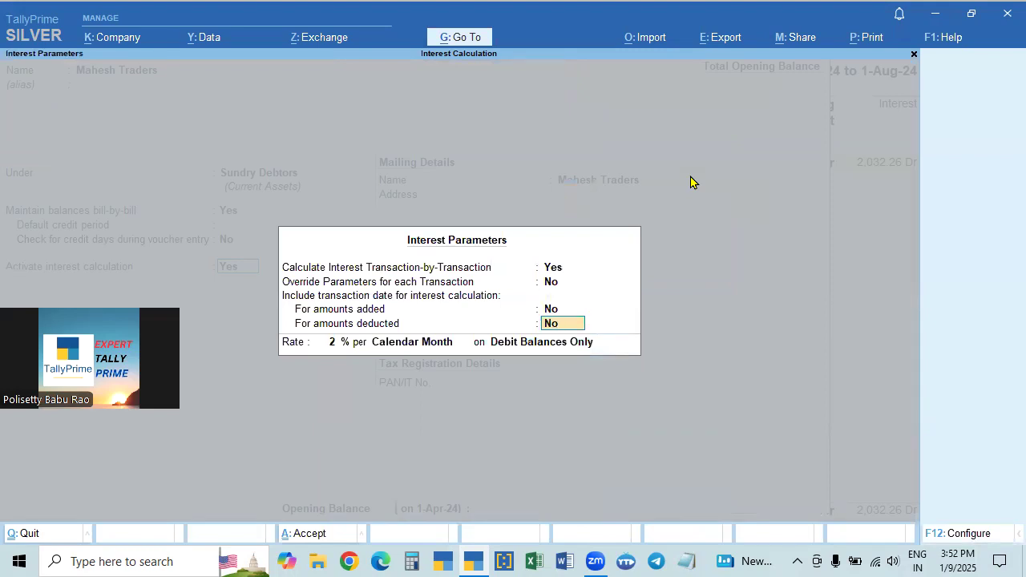
key("Return")
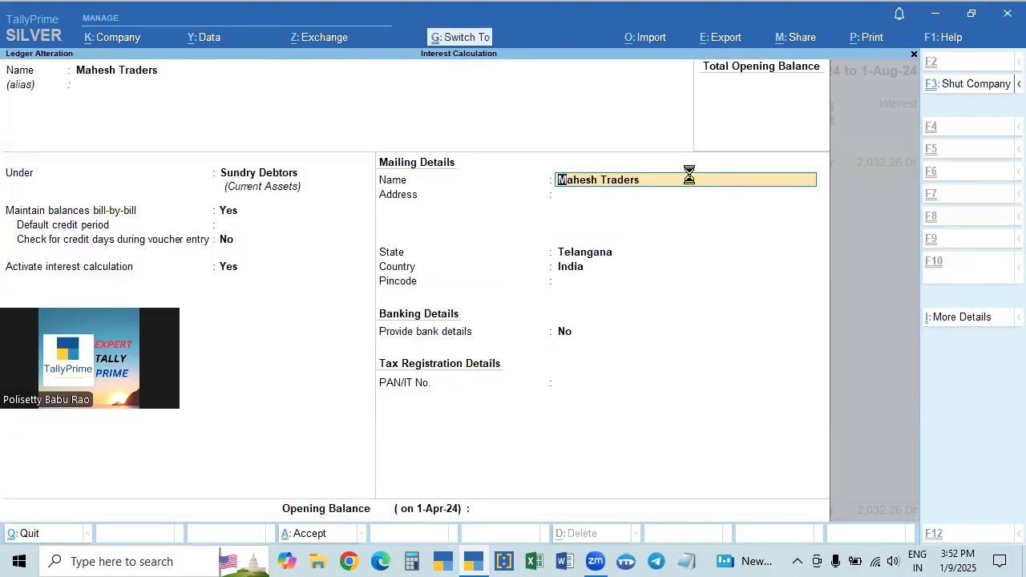
key("ctrl+a")
key("Escape")
key("Escape")
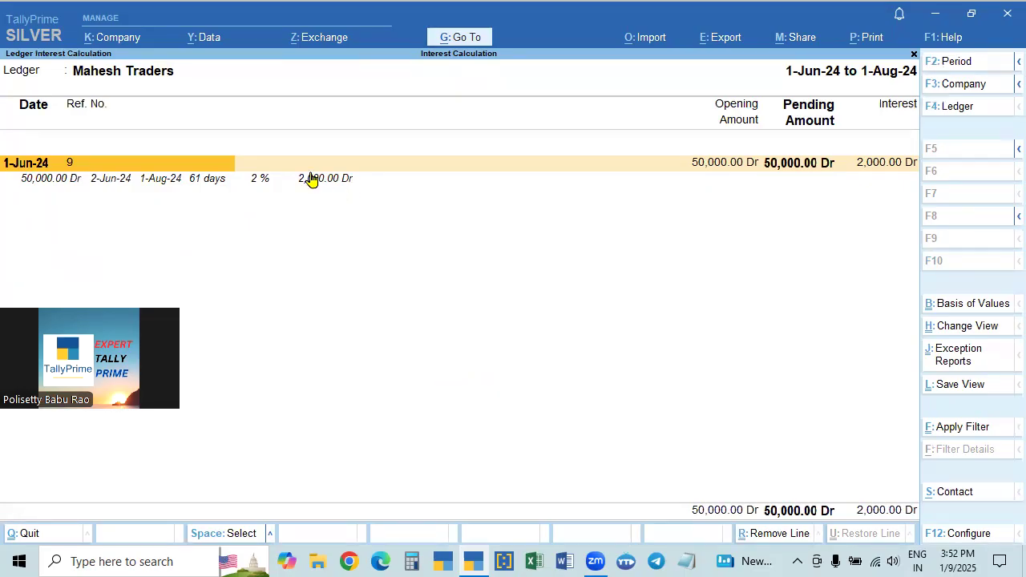
Set the Mahesh Traders interest report period from 1-6-2024 to 1-9-2024
key("F2")
type("1.6-2024")
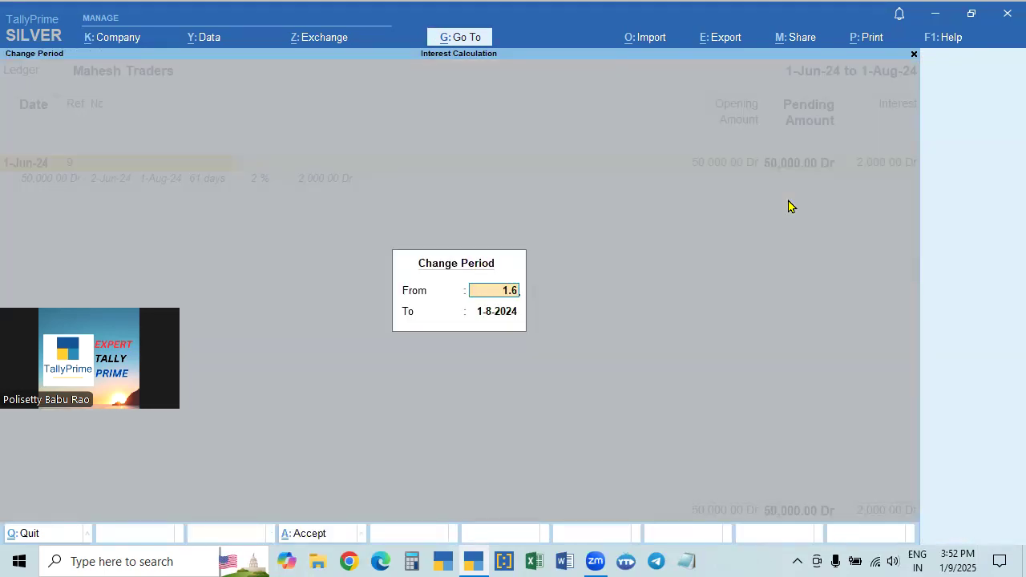
key("Return")
type("1.9")
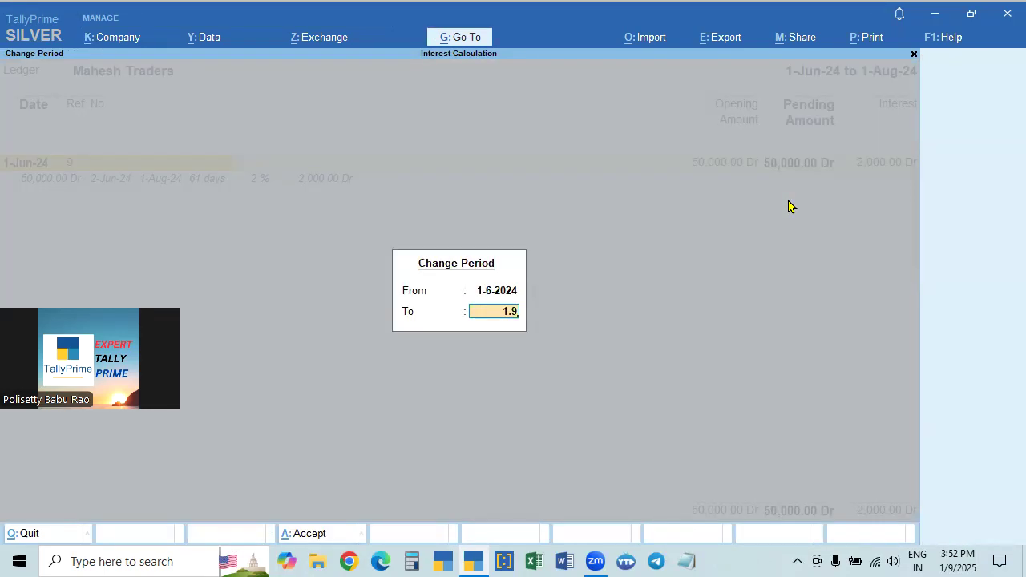
key("Return")
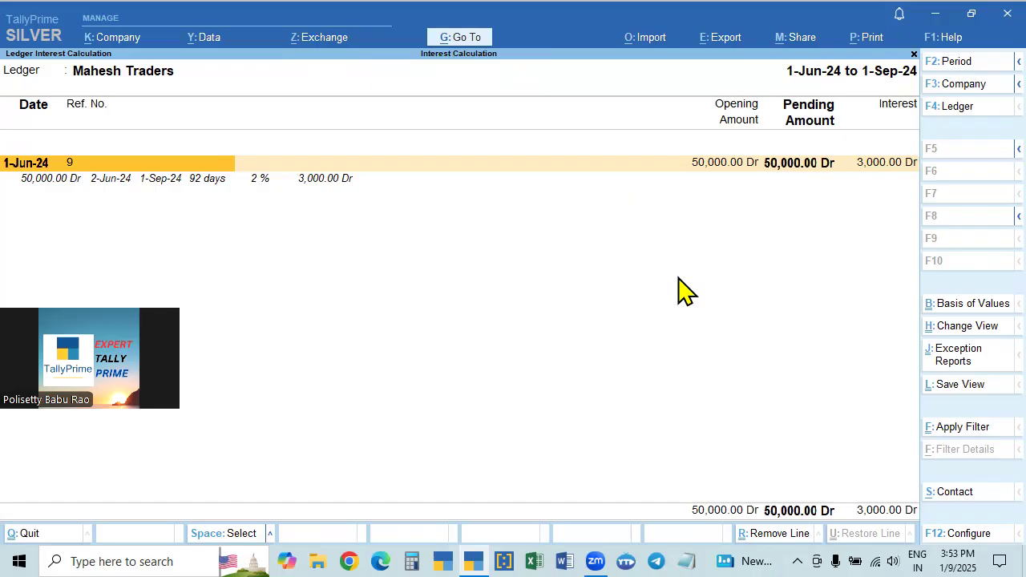
View the ledger vouchers of Mahesh Traders for the period 1-Apr-24 to 1-Jul-24
left_click(471, 38)
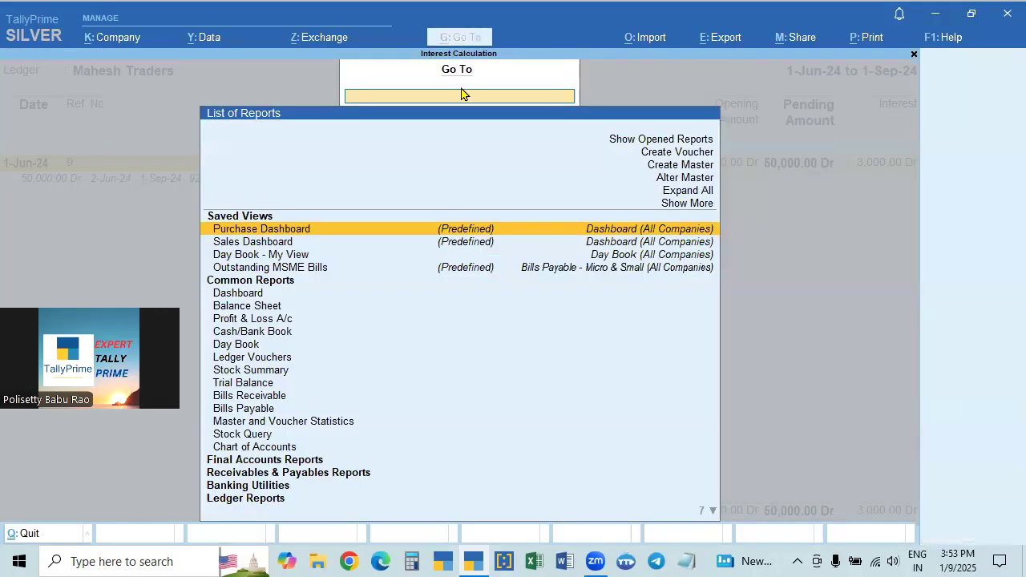
left_click(258, 359)
left_click(258, 361)
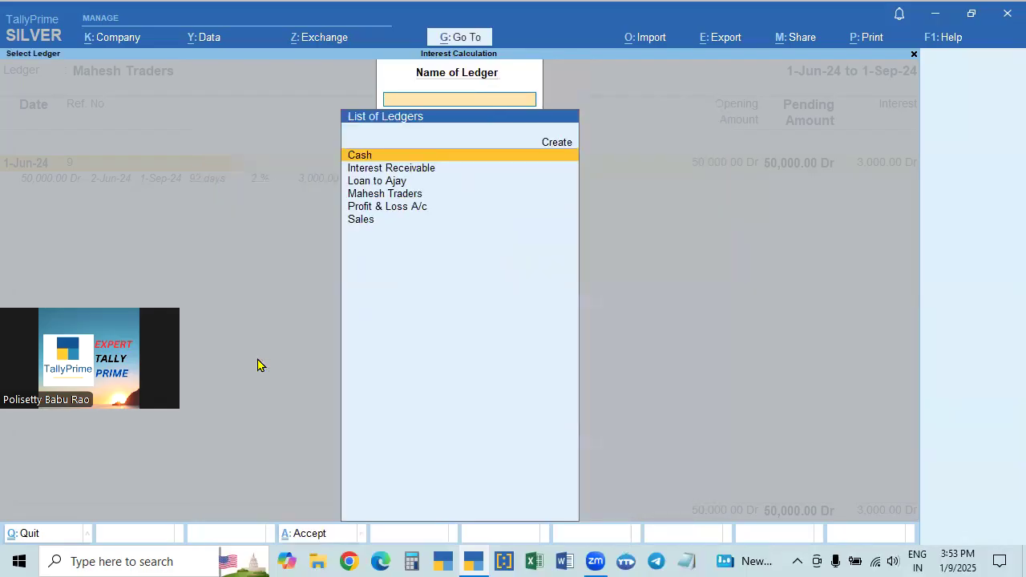
key("Down")
key("Down")
key("Down")
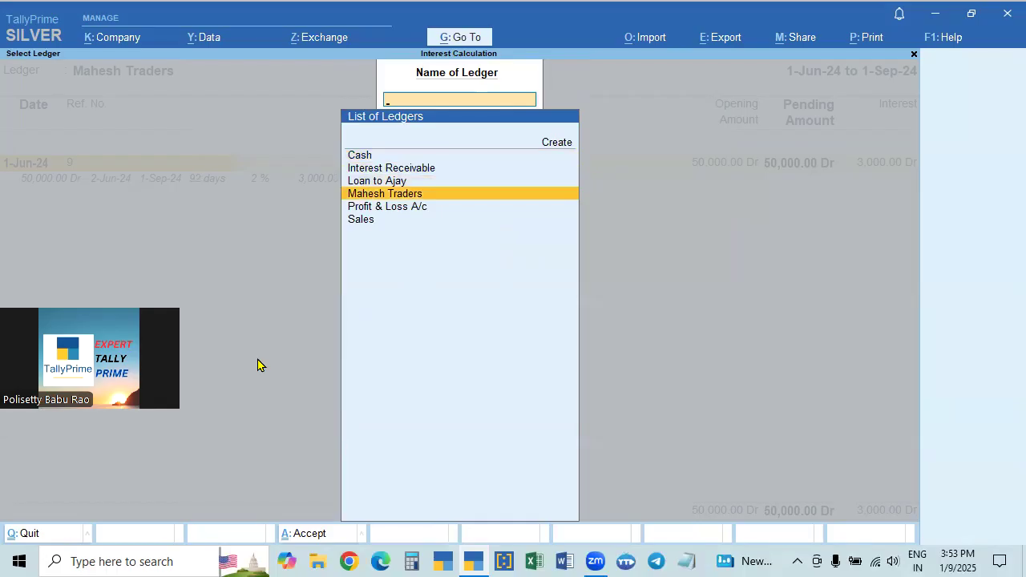
key("Return")
key("F2")
type("1-4")
key("Return")
key("Return")
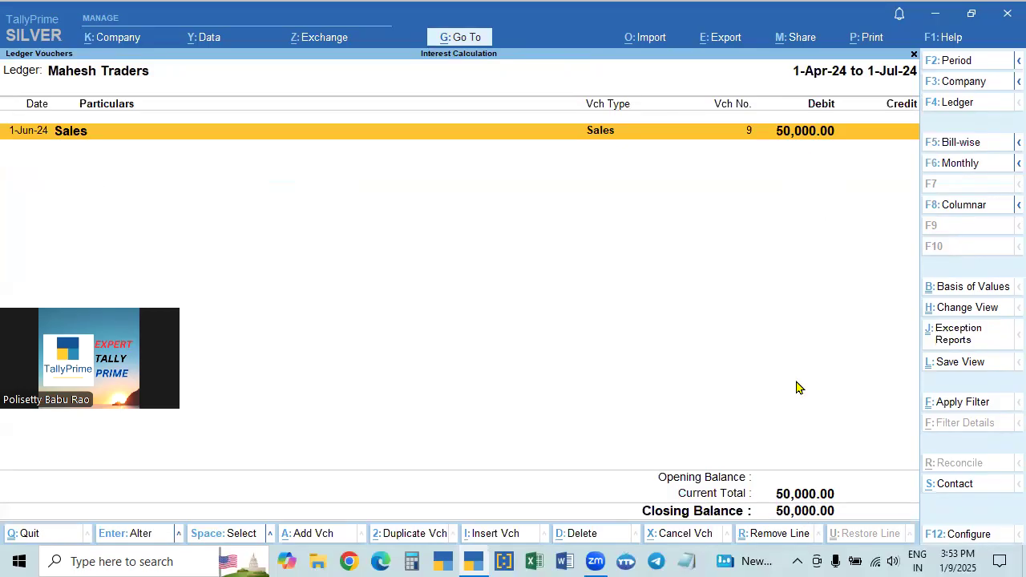
Leave the ledger vouchers and the Mahesh Traders interest report and return to the Gateway of Tally
key("Escape")
key("Escape")
key("Return")
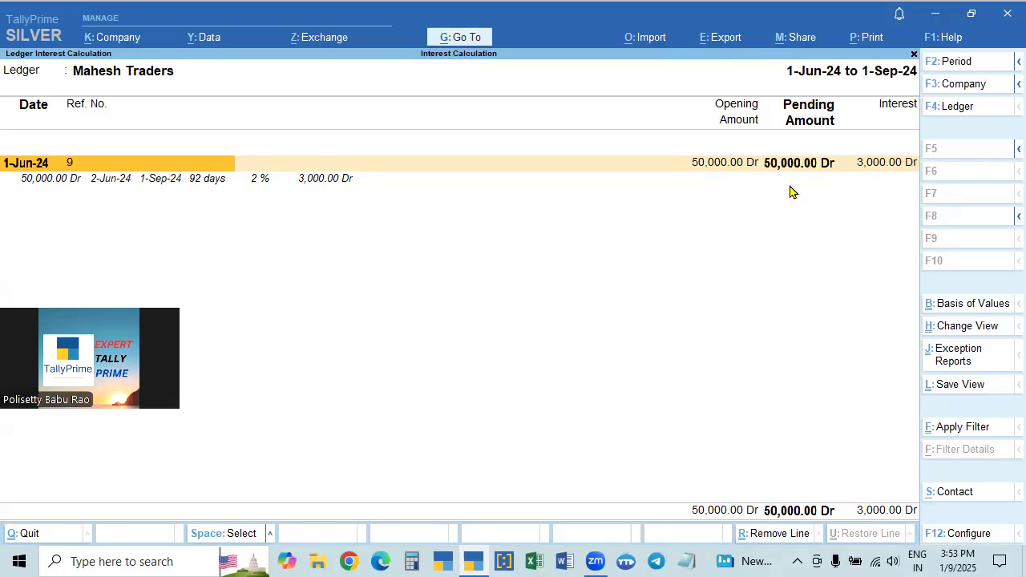
key("Escape")
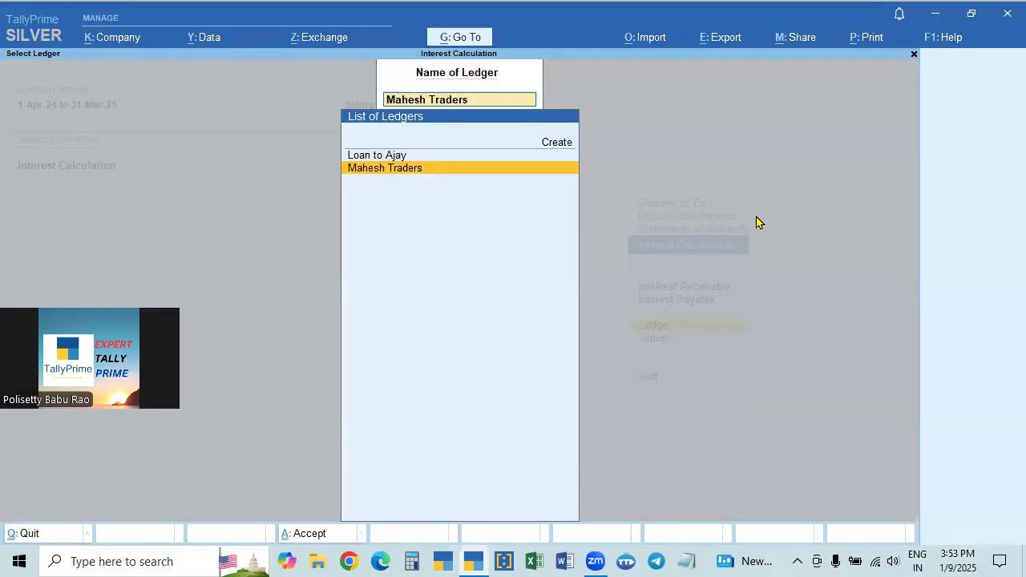
key("Escape")
key("Escape")
key("Escape")
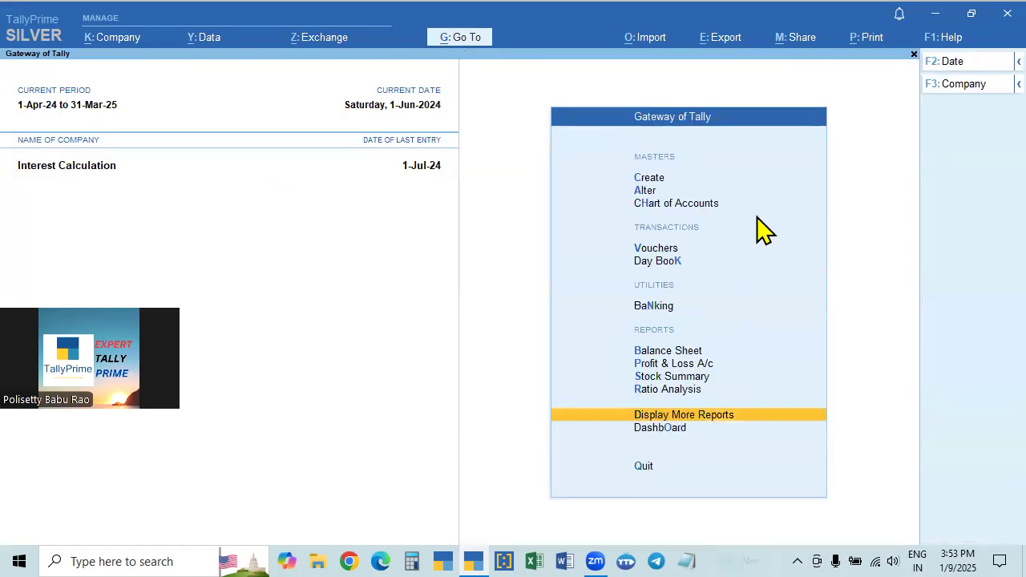
key("Down")
key("Down")
key("Down")
key("Down")
key("Down")
key("Down")
key("Down")
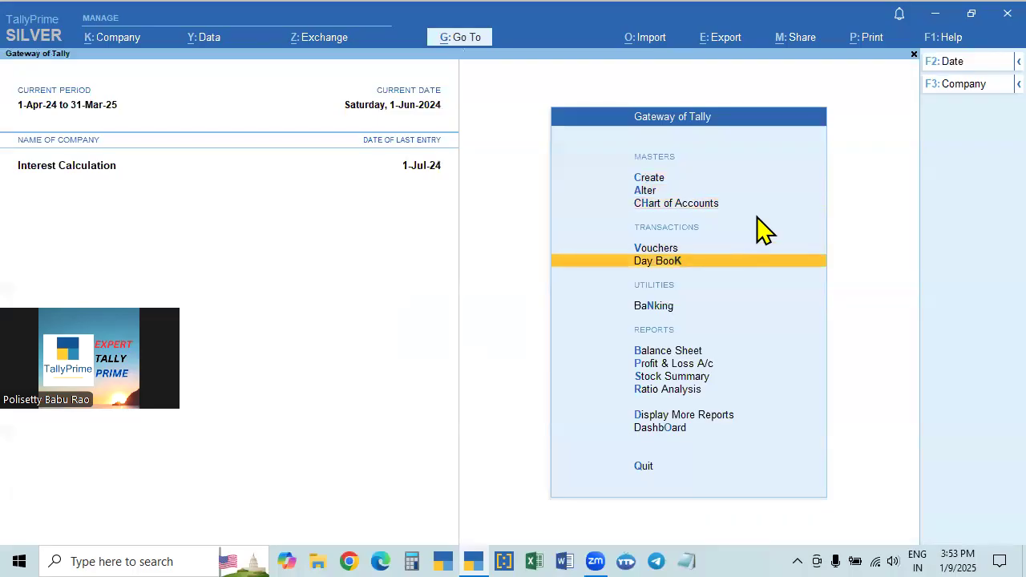
key("Up")
key("Return")
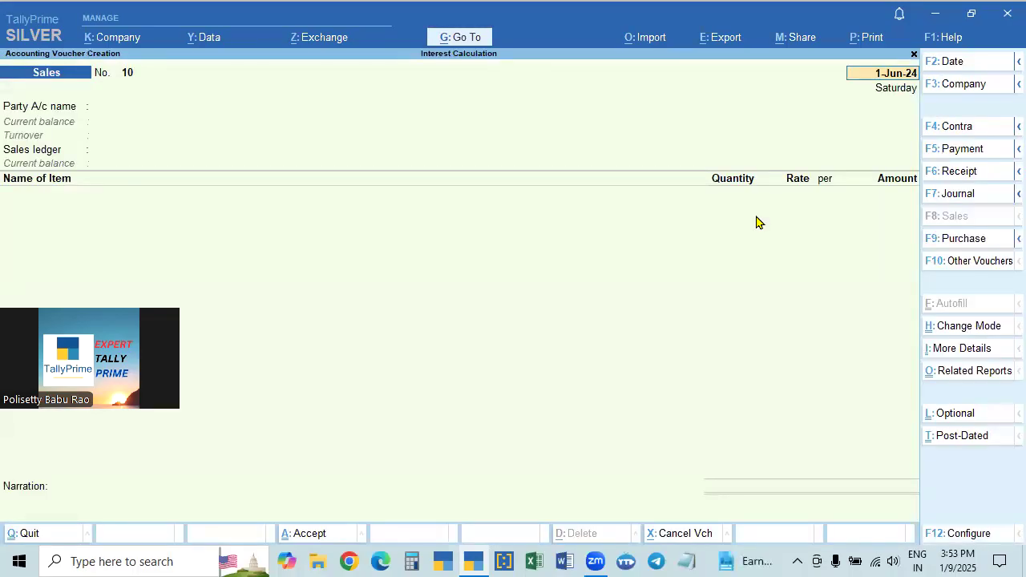
key("BackSpace")
key("Escape")
Go to the interest calculations within the statements of accounts
key("Down")
key("Down")
key("Down")
key("Down")
key("Down")
key("Down")
key("Down")
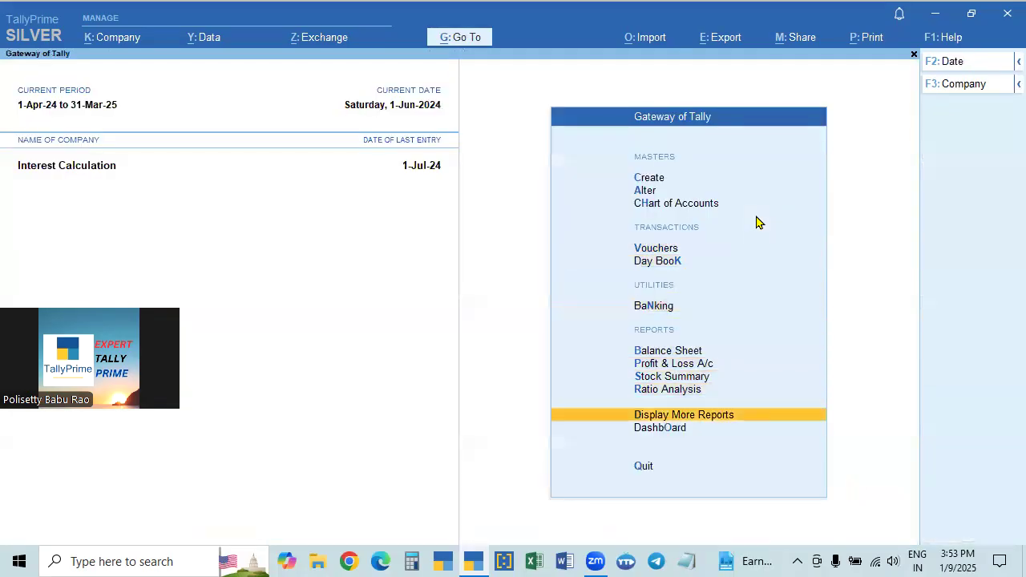
key("Return")
key("Down")
key("Down")
key("Down")
key("Down")
key("Down")
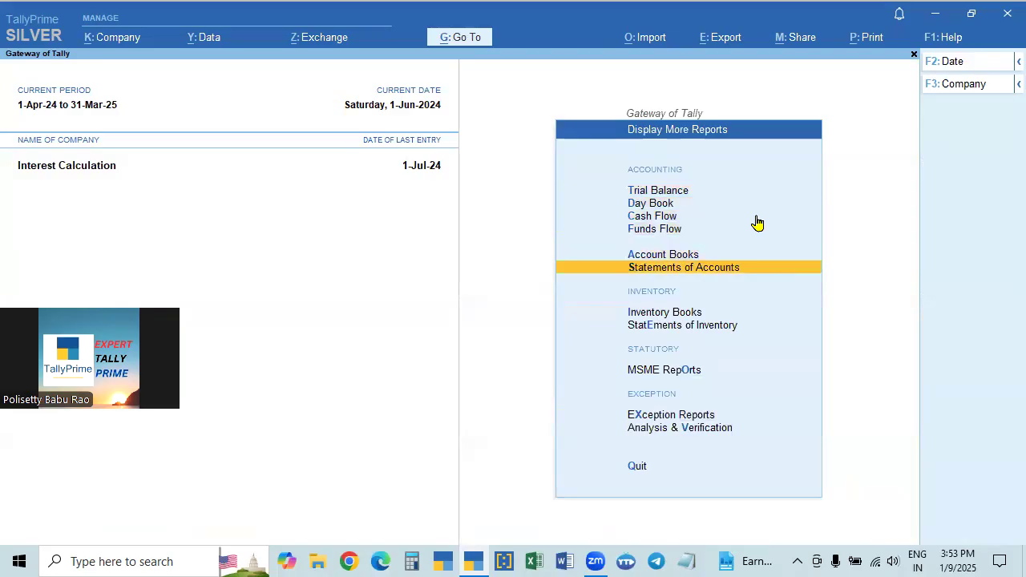
key("Return")
key("Down")
key("Return")
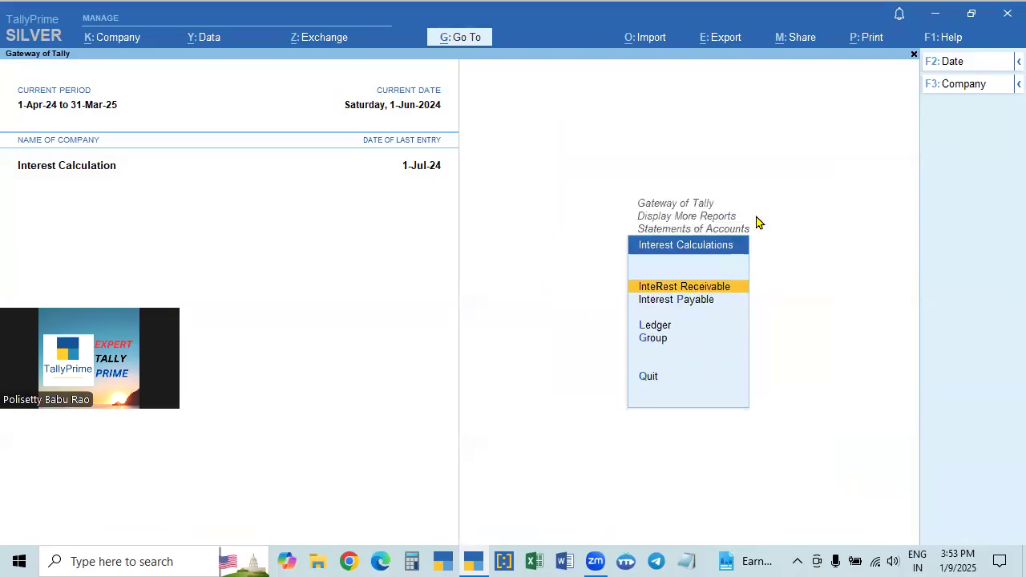
Open the ledger-wise interest calculation report for Mahesh Traders
key("Down")
key("Down")
key("Down")
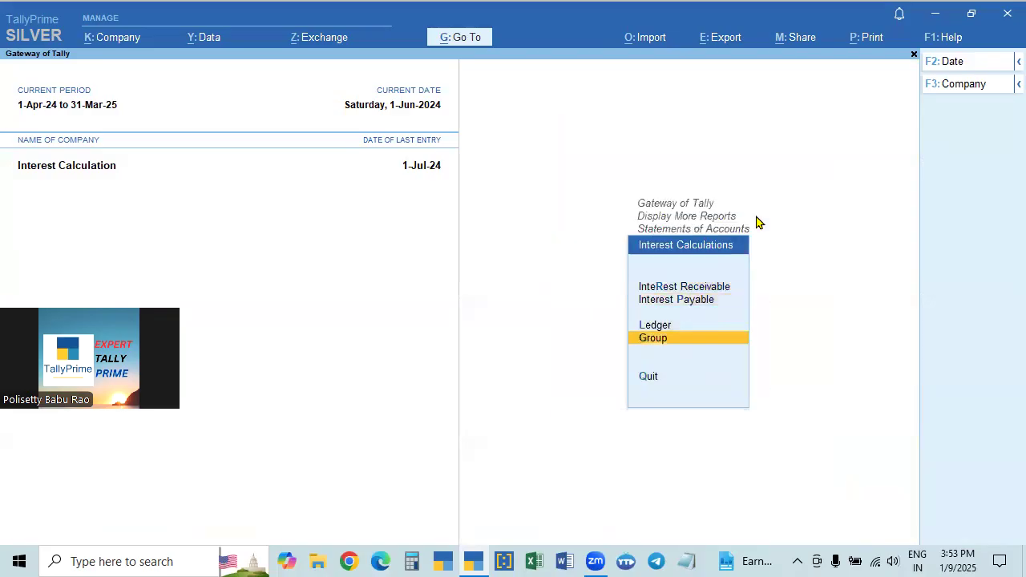
key("Up")
key("Return")
key("Down")
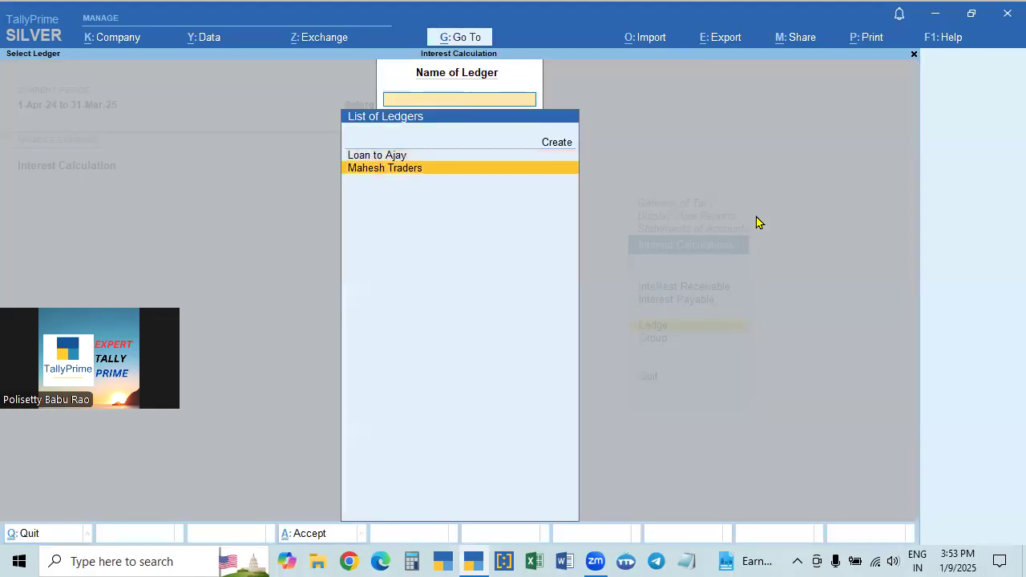
key("Return")
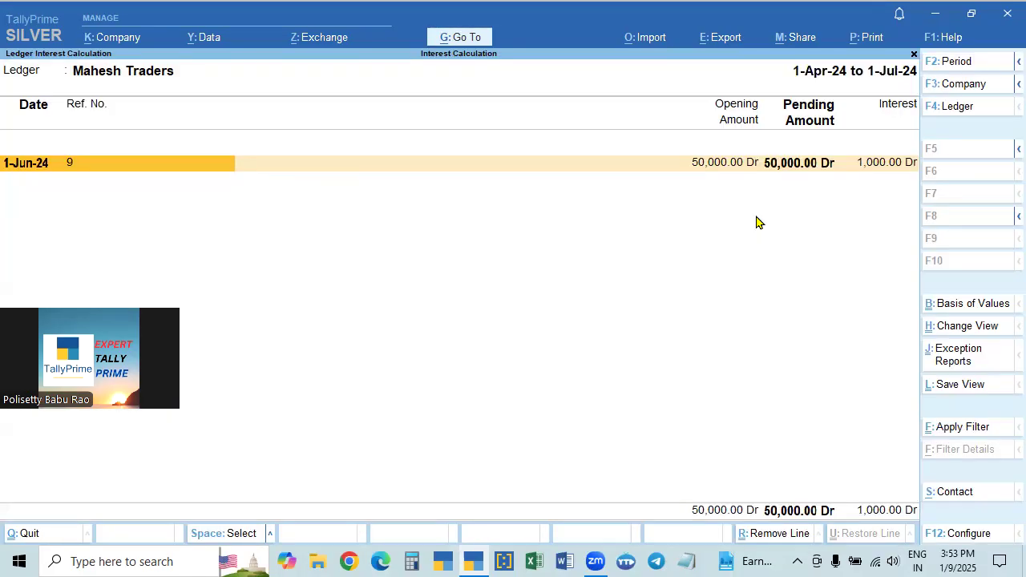
Leave the Mahesh Traders interest report and go back to the Gateway of Tally
key("Escape")
key("Escape")
key("Escape")
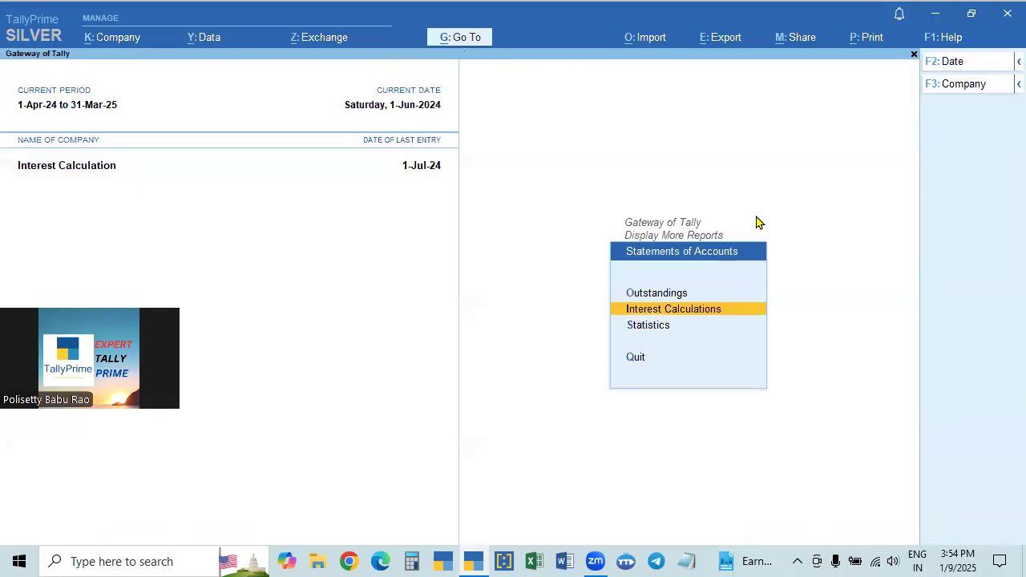
key("Escape")
Open the voucher creation screen with a new sales voucher dated 1-Jun-24
key("Down")
key("Down")
key("Down")
key("Down")
key("Down")
key("Down")
key("Return")
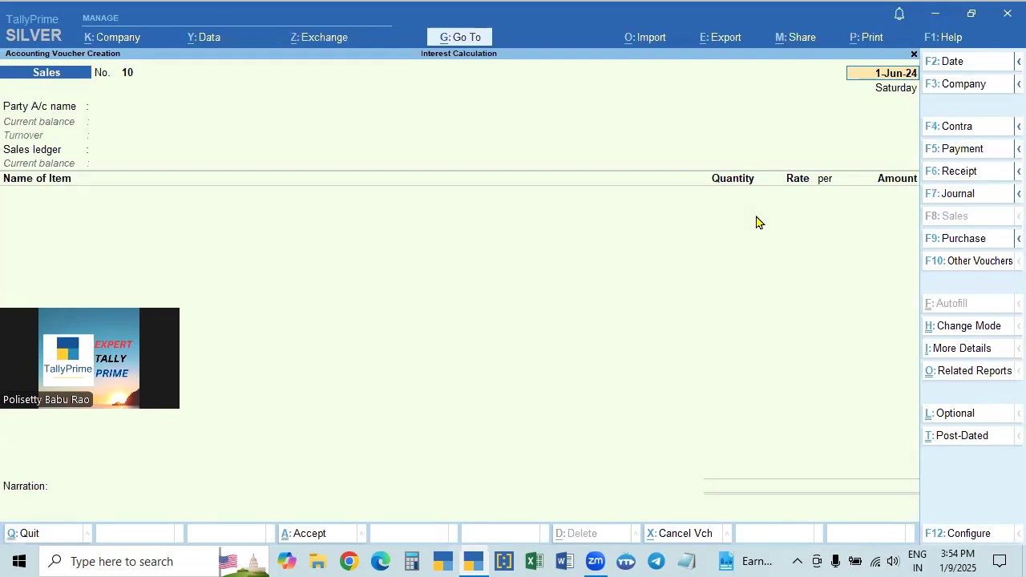
key("BackSpace")
key("Escape")
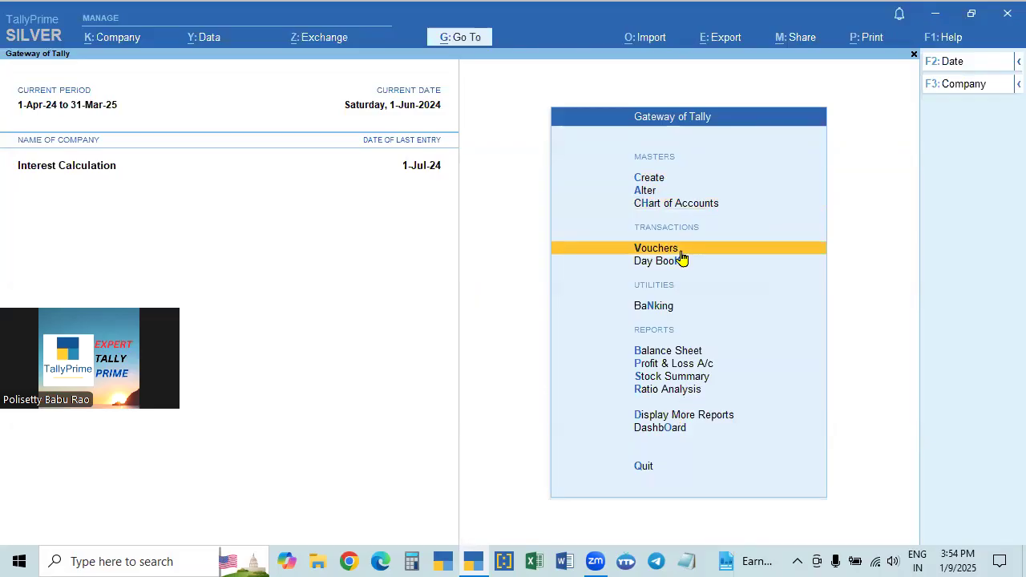
key("Return")
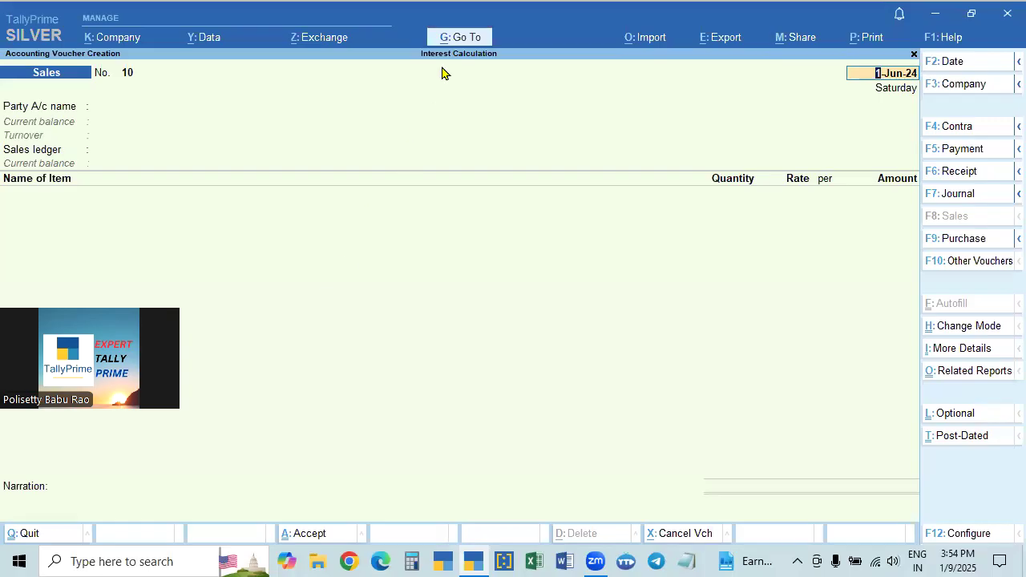
Search the reports for "Int" from the voucher screen and open the Ledger Interest Calculation report for Mahesh Traders
left_click(469, 43)
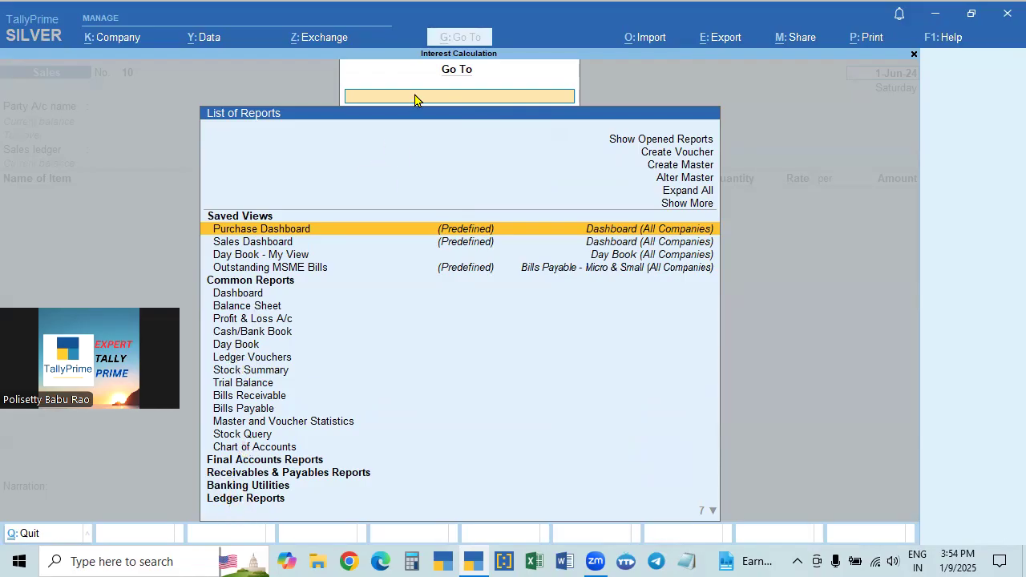
type("Int")
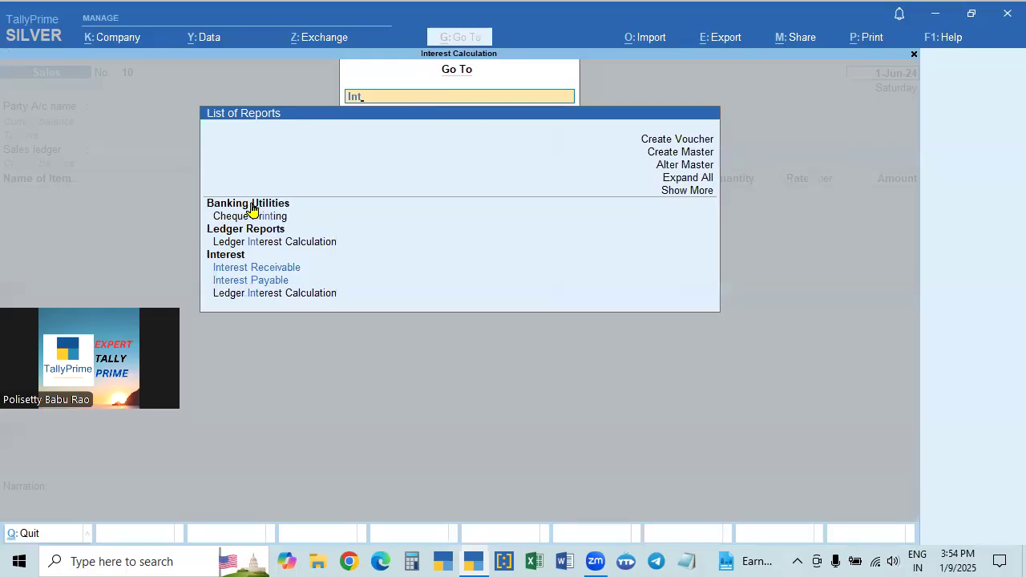
left_click(262, 294)
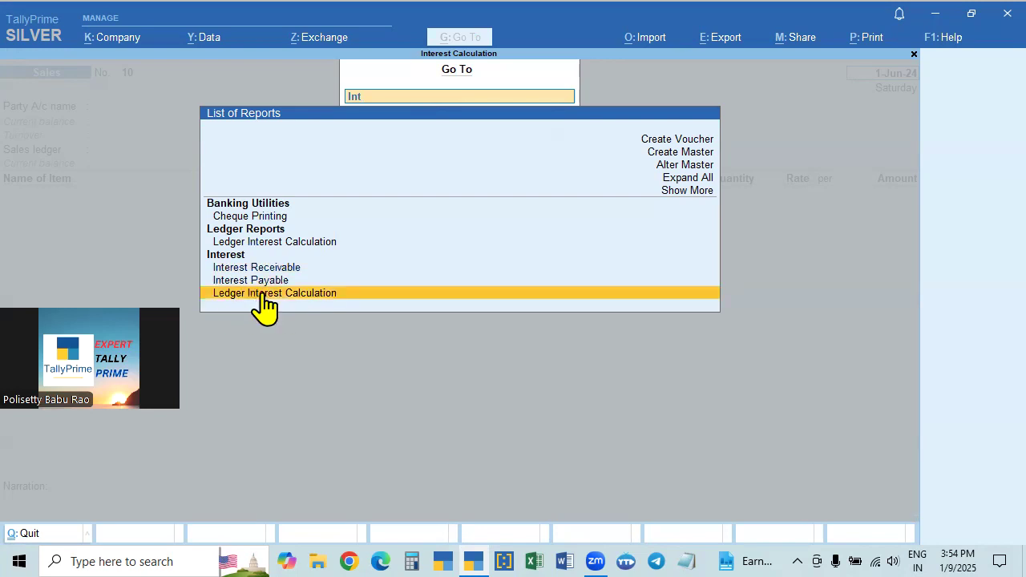
left_click(262, 295)
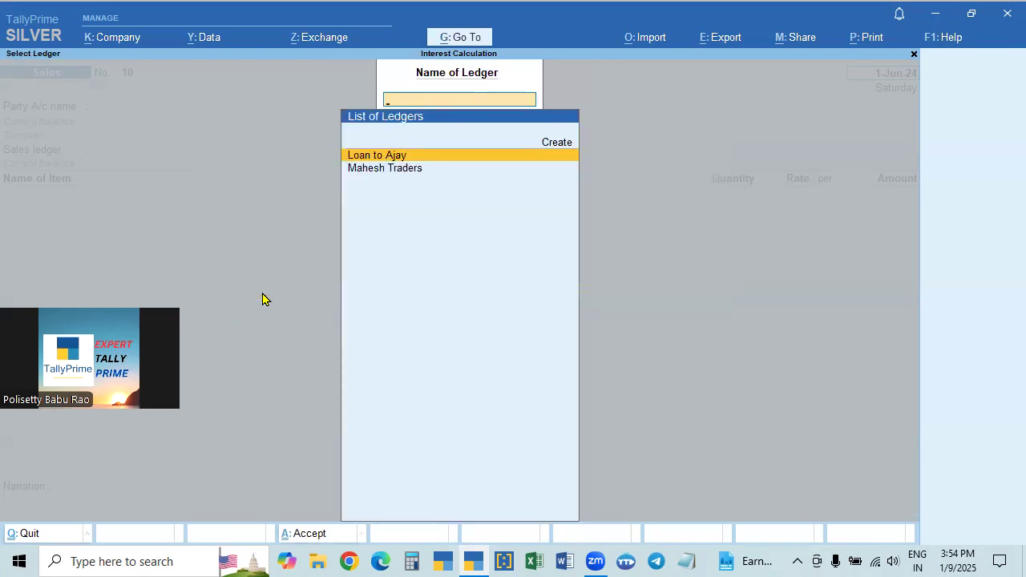
key("Down")
key("Return")
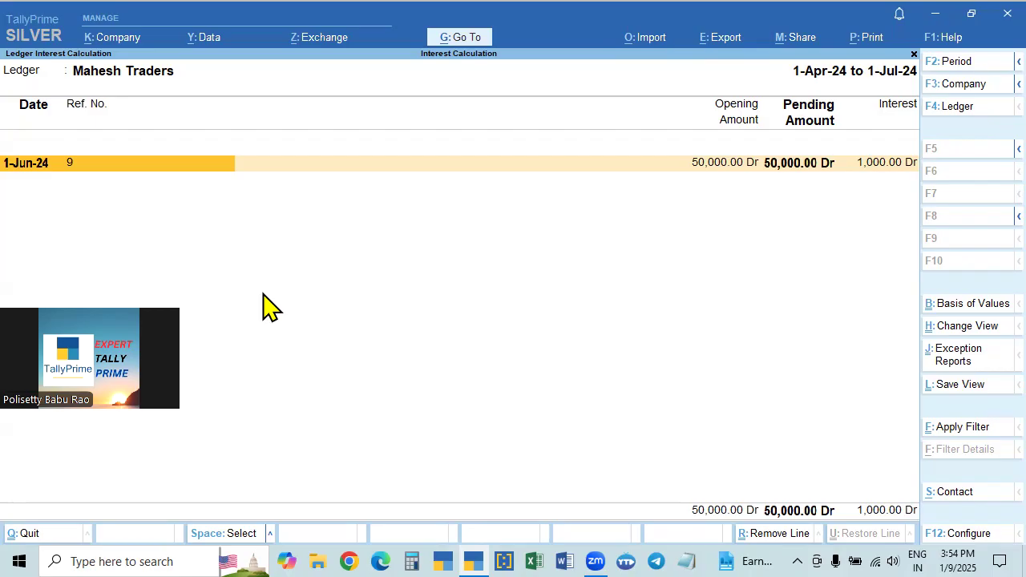
key("Escape")
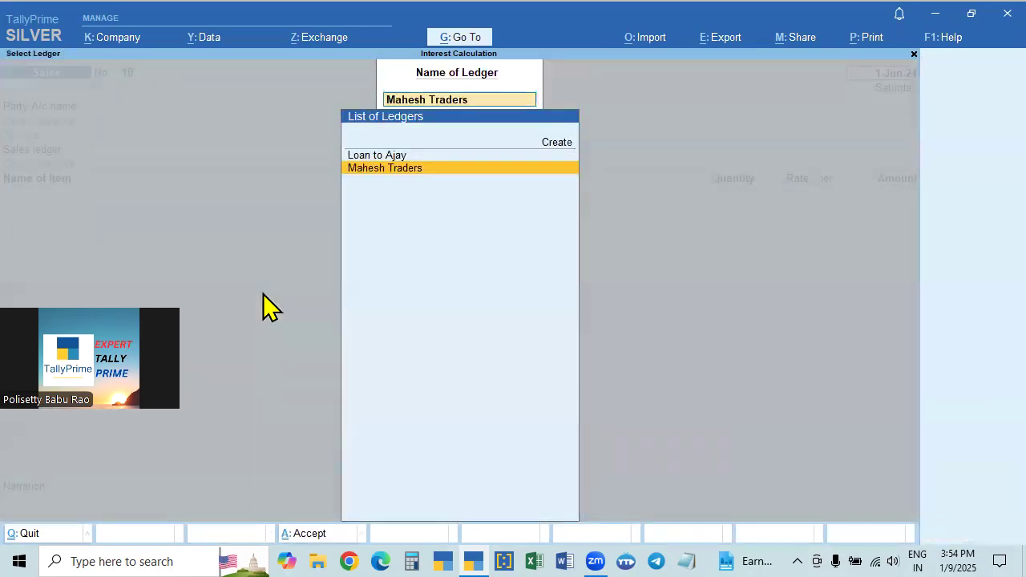
key("Return")
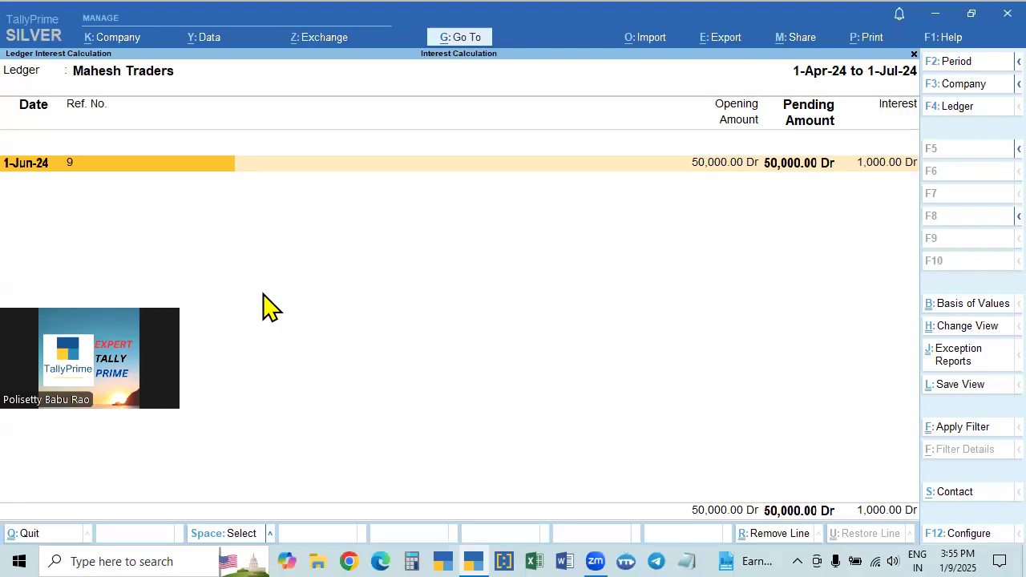
Expand the Mahesh Traders interest report to its detailed calculation lines
key("alt+F5")
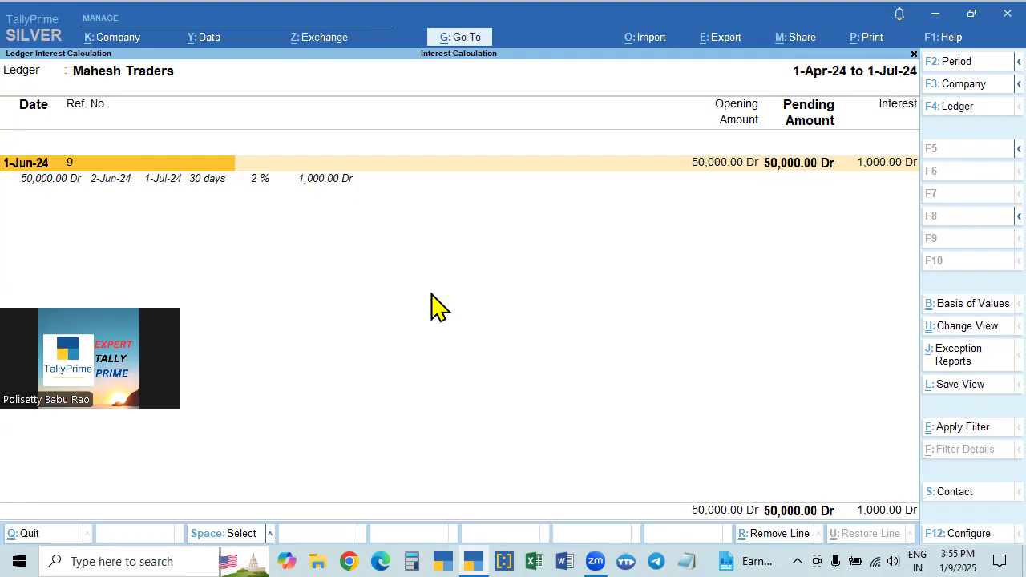
left_click(458, 38)
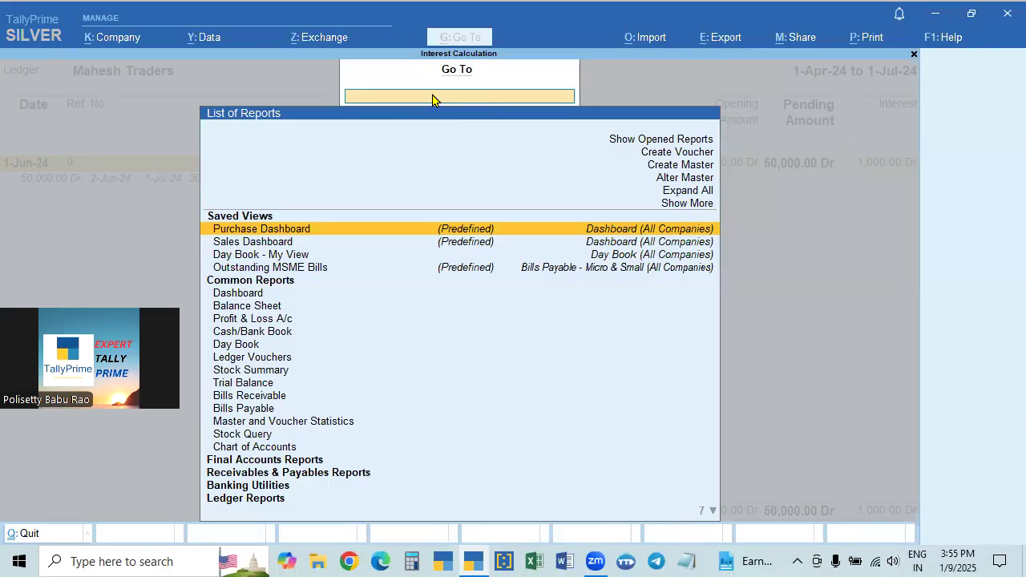
key("Escape")
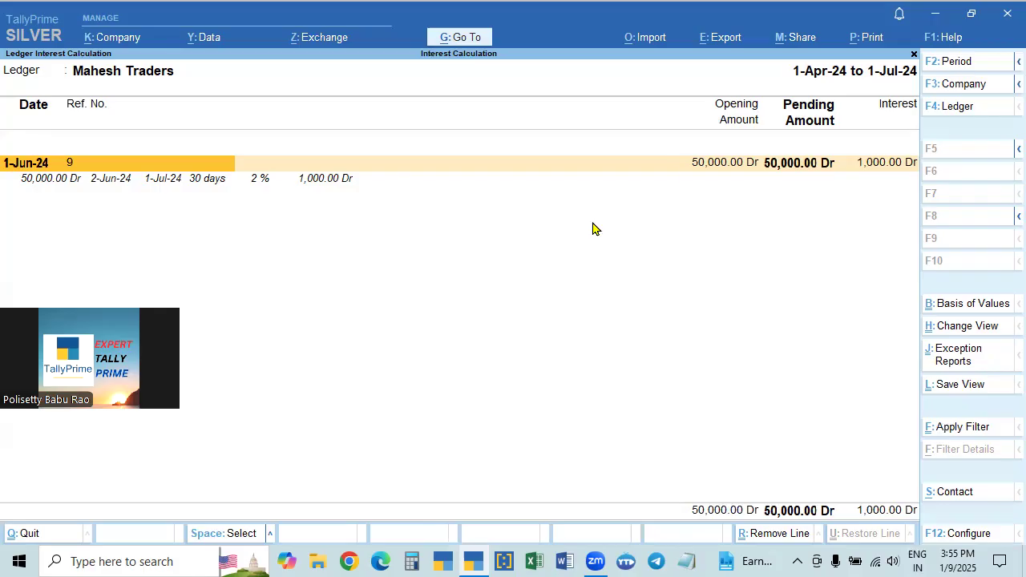
Set the interest report's period to 1-Jun-24 to 1-Sep-24
key("F2")
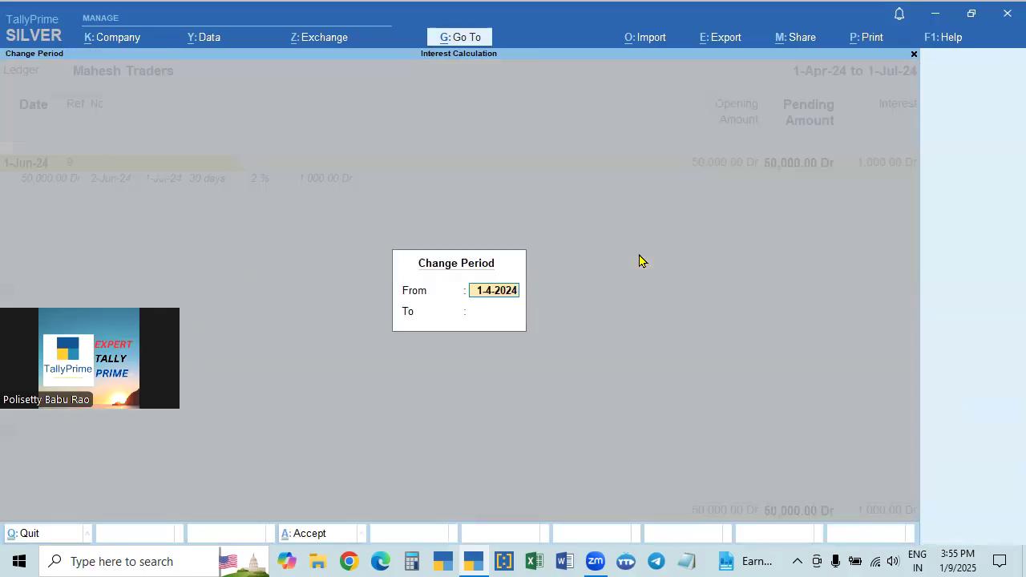
type("1.6")
key("Return")
type("1.9")
key("Return")
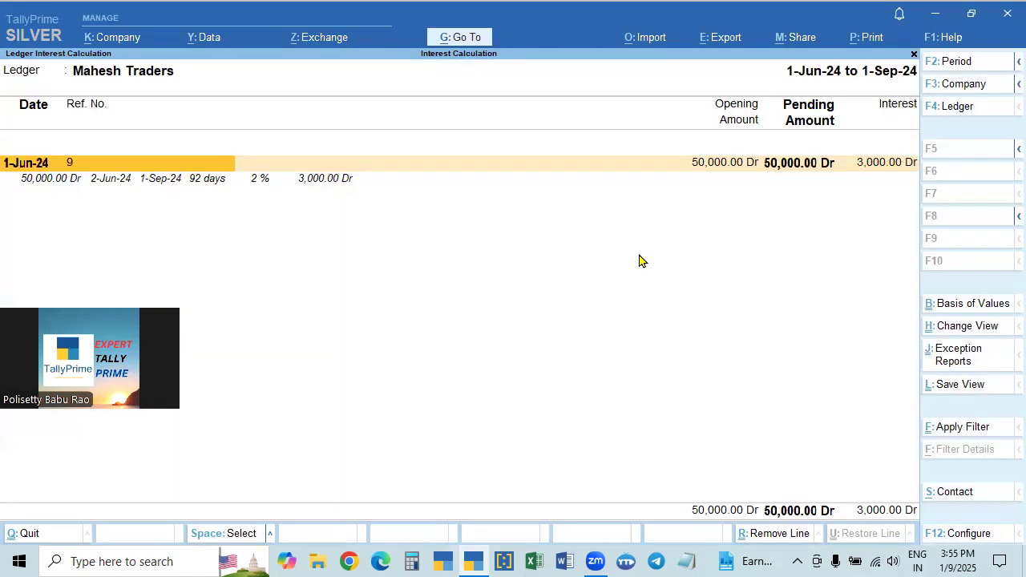
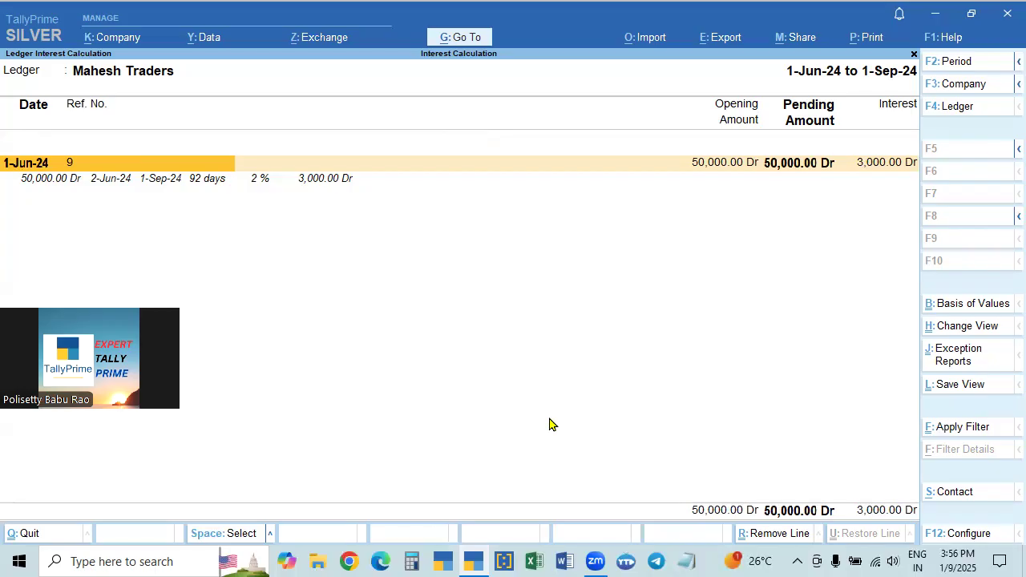
Leave the interest report and the blank sales voucher, and select master alteration in the Gateway of Tally
key("Escape")
key("Escape")
key("Escape")
key("Escape")
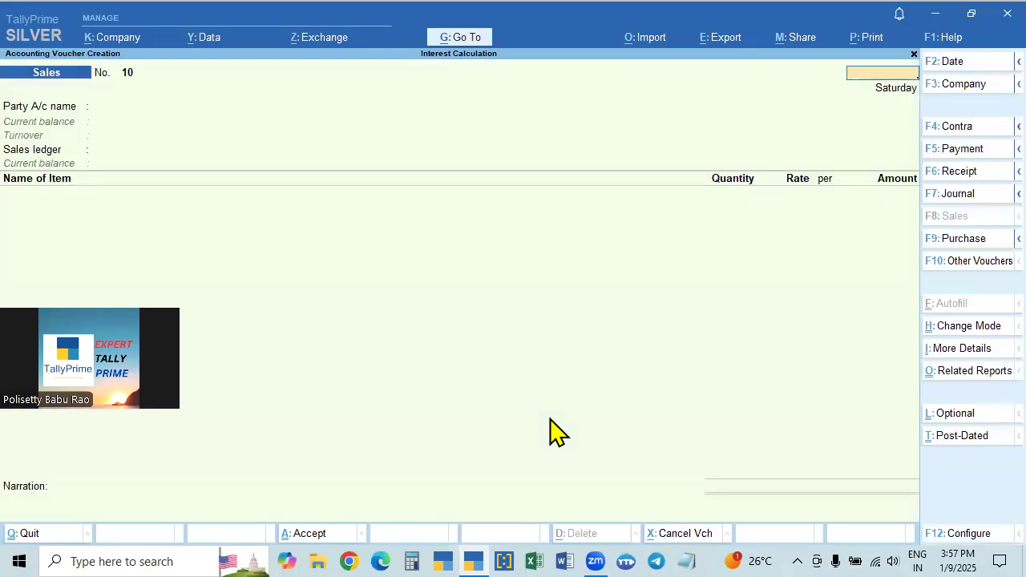
key("Escape")
key("Escape")
key("Escape")
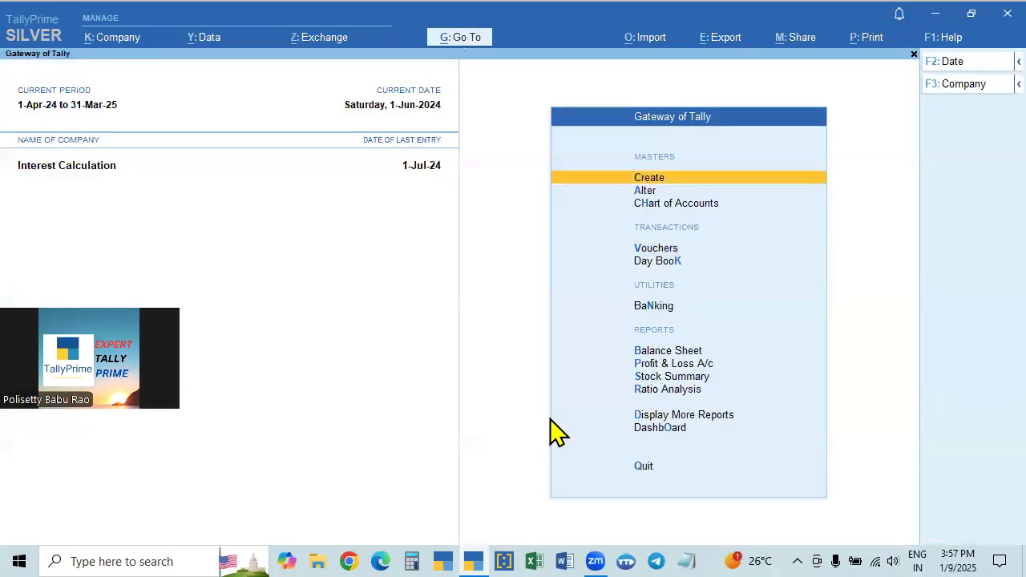
key("Down")
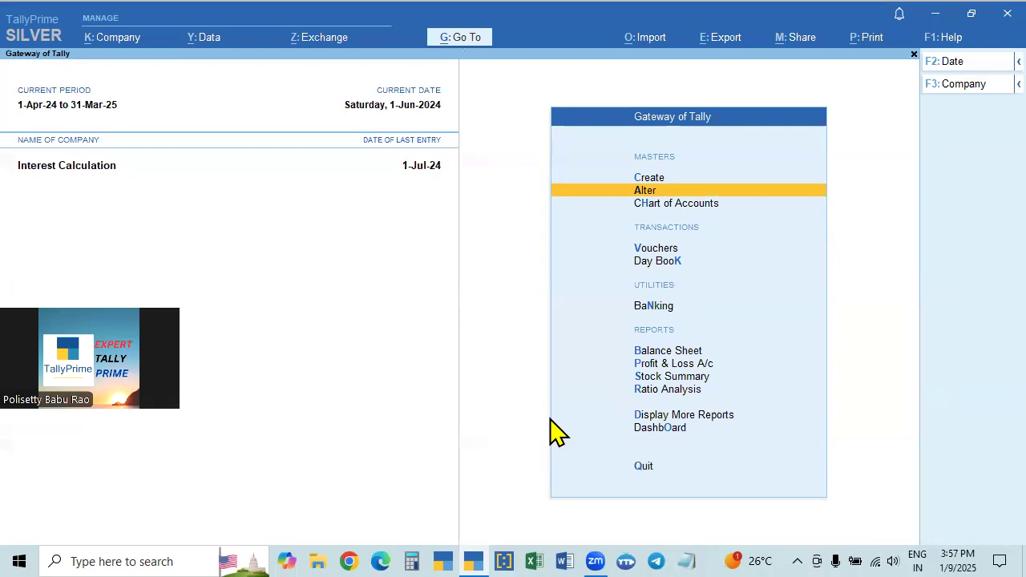
key("Return")
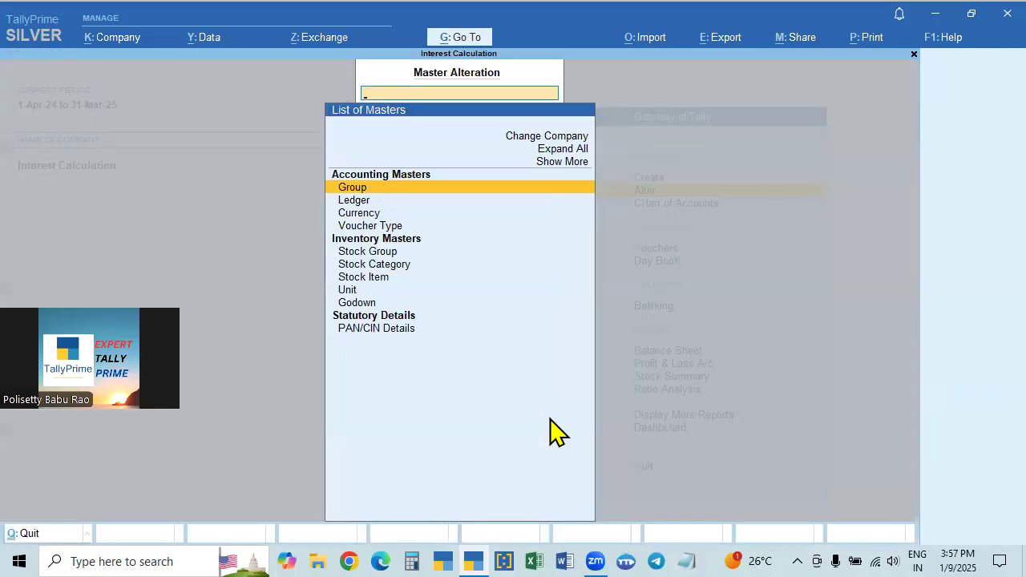
key("Down")
key("Down")
key("Escape")
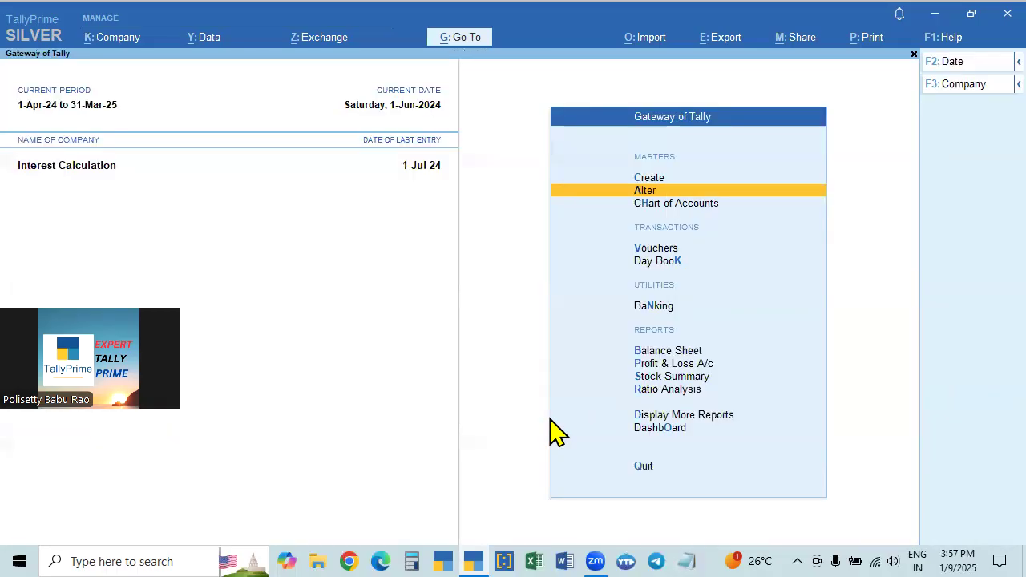
Open the Debit Note voucher type for alteration
key("Return")
key("Down")
key("Down")
key("Down")
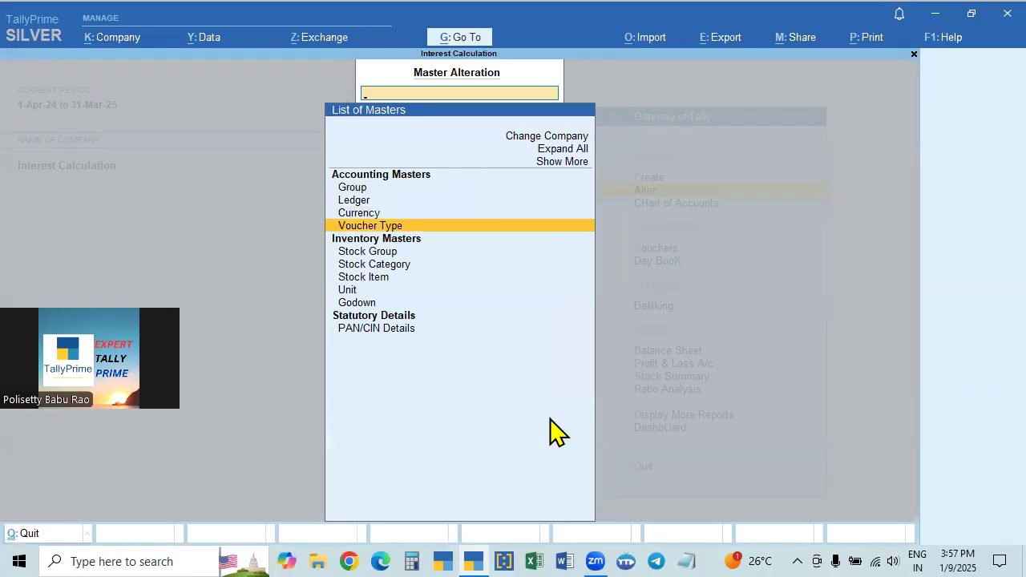
key("Return")
key("Down")
key("Down")
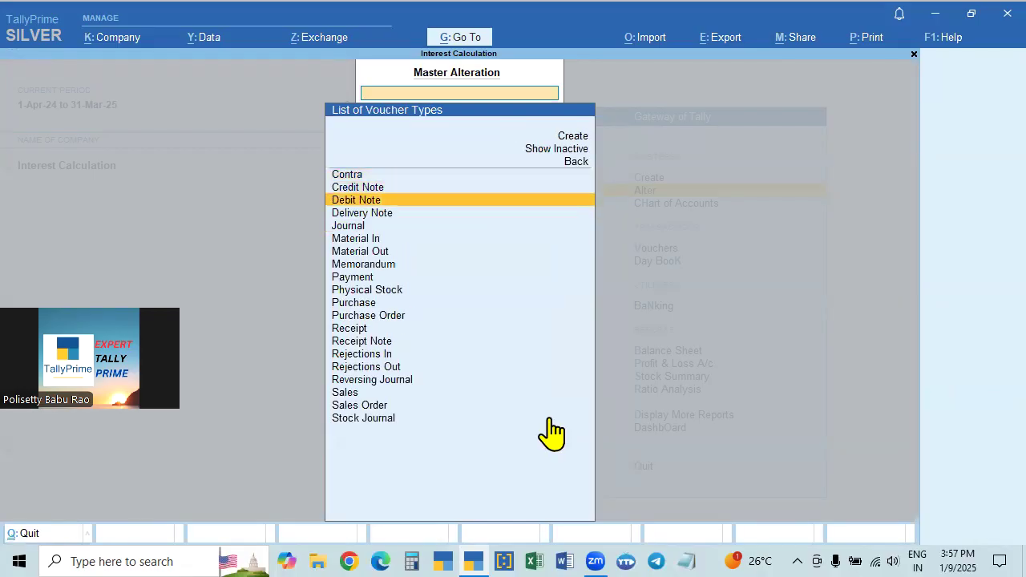
key("Return")
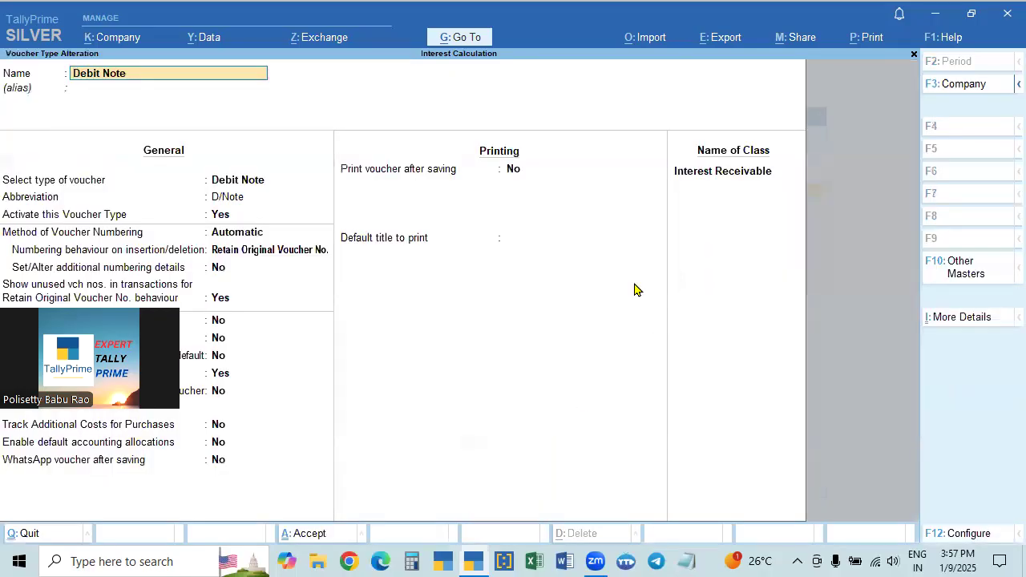
Remove the Interest Receivable class from the Debit Note voucher type and save the change
left_click(706, 176)
key("BackSpace")
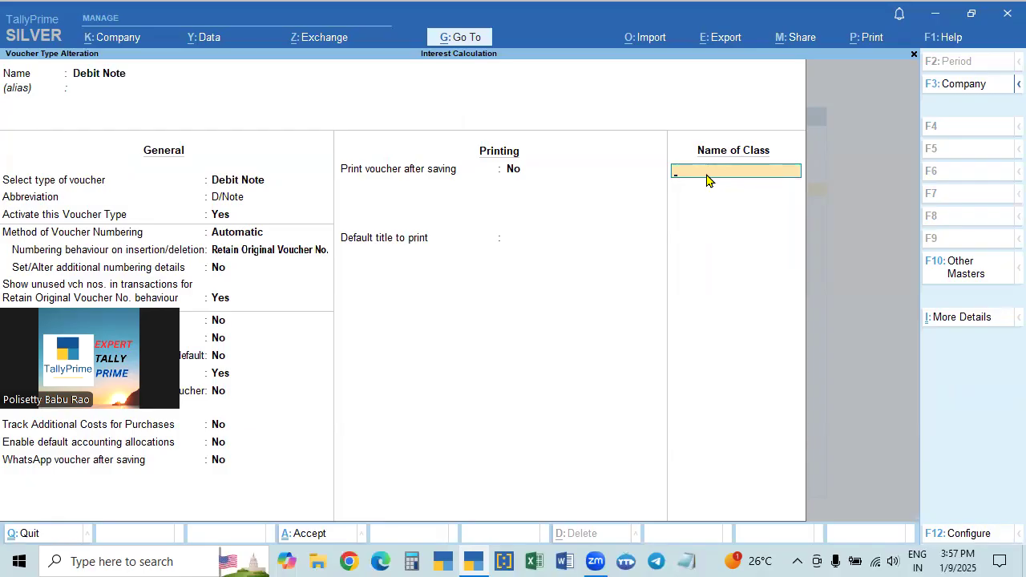
key("Return")
key("Return")
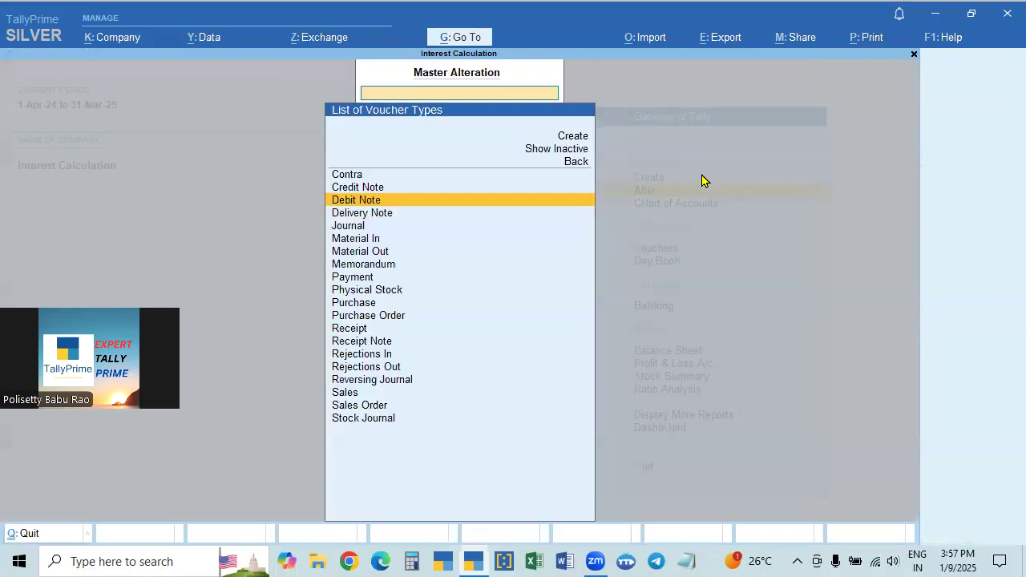
Reopen the Debit Note voucher type and add a class named Interest Receivable
key("Return")
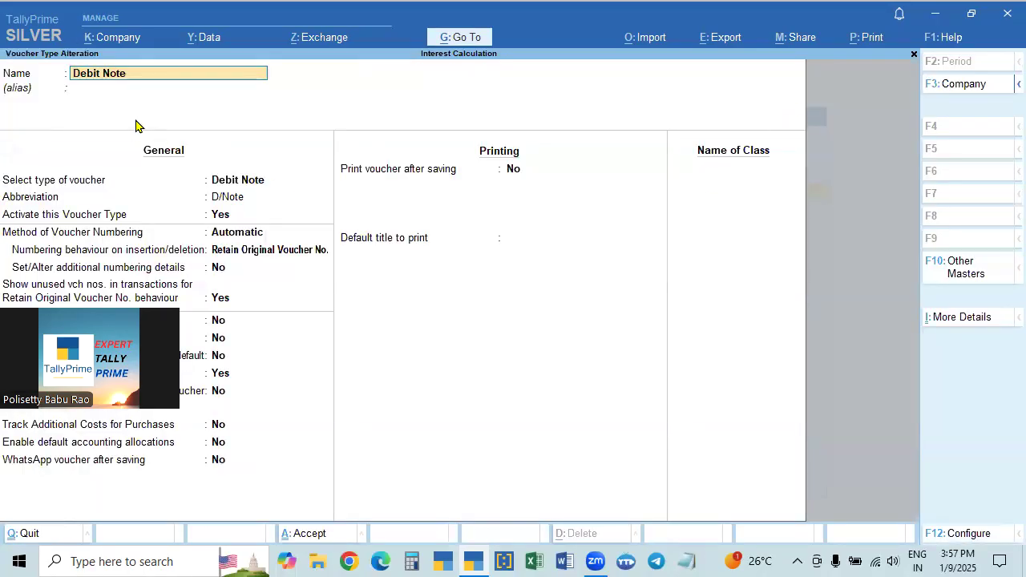
left_click(726, 160)
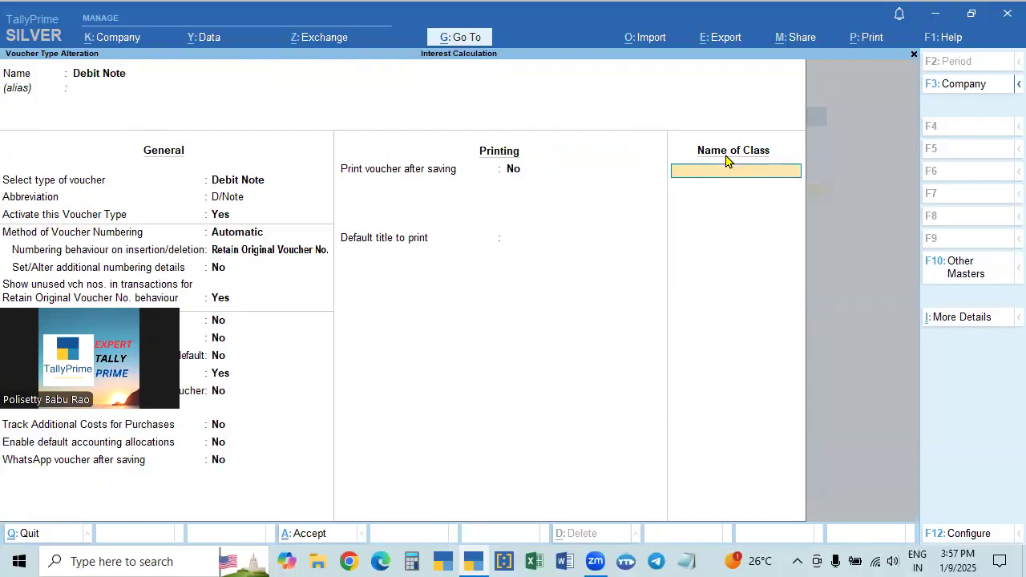
type("Interest Receivable")
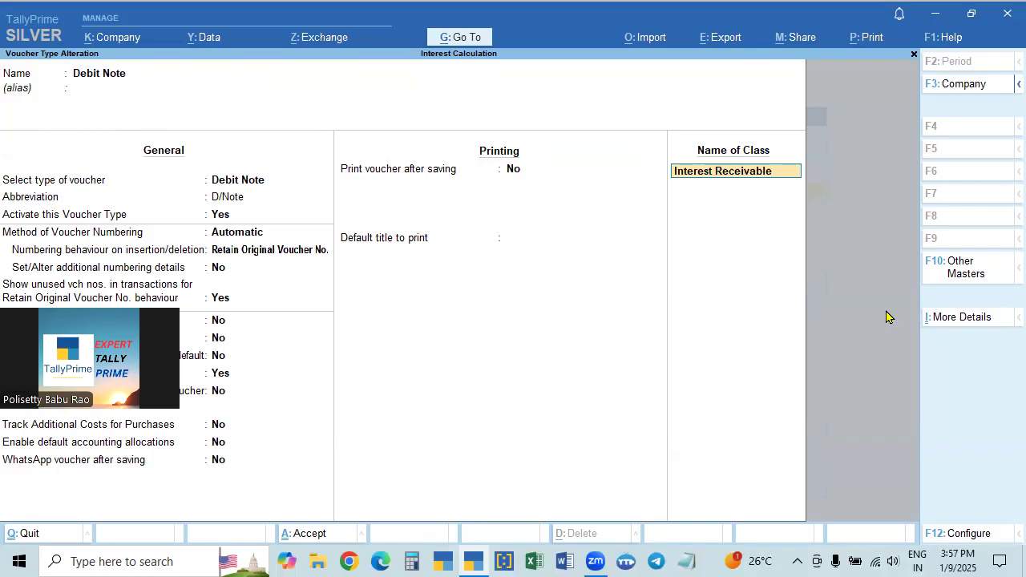
key("Return")
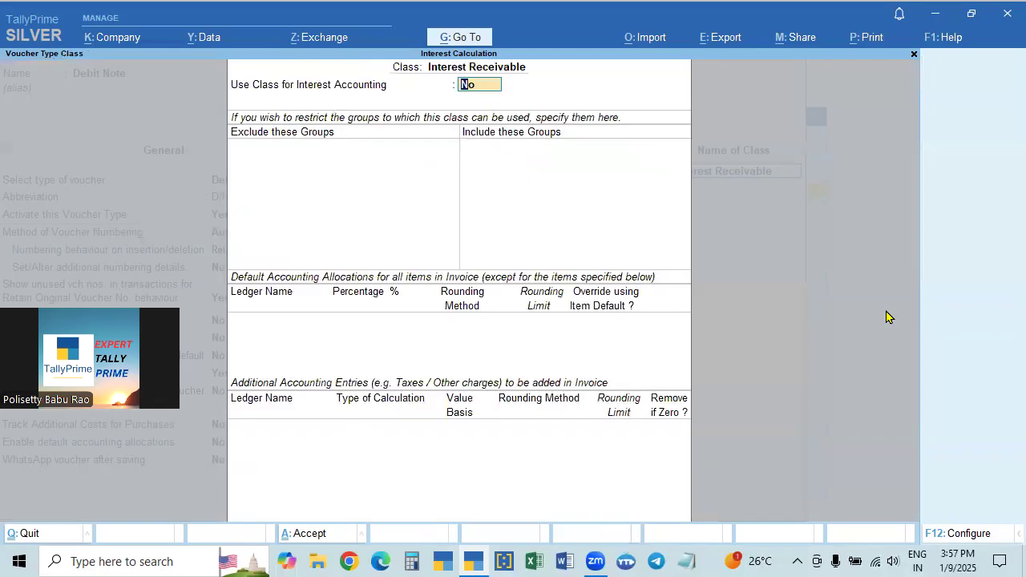
key("Escape")
key("y")
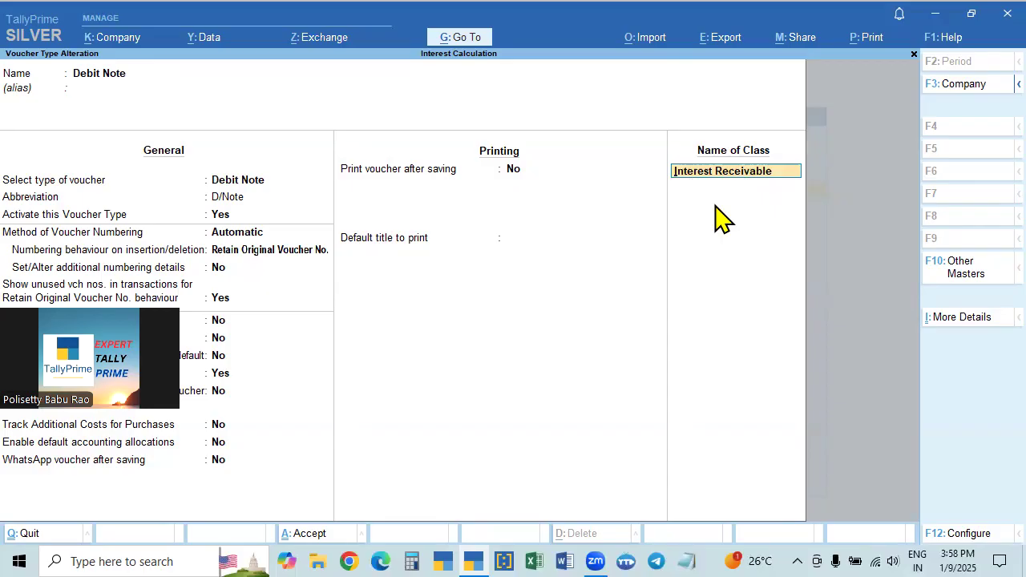
Enable the Interest Receivable class for interest accounting
key("Return")
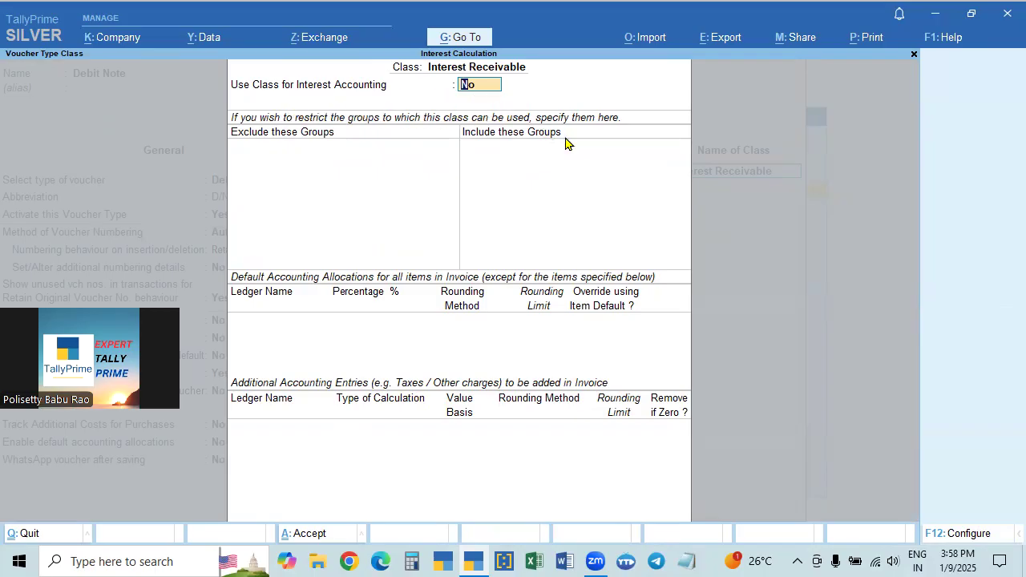
type("y")
key("Return")
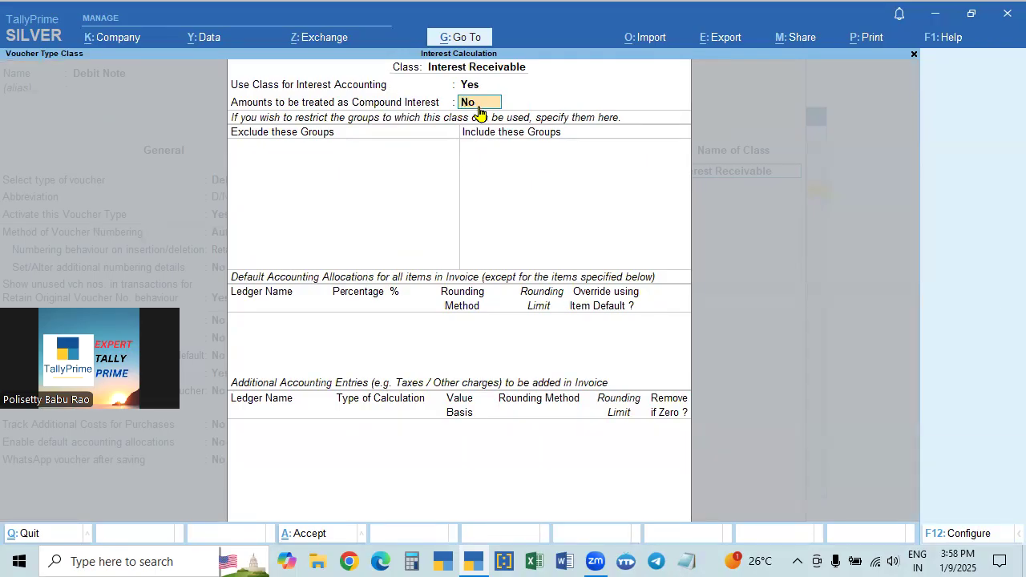
Accept the Interest Receivable class settings, and leave the Debit Note voucher type alteration without saving it
key("ctrl+a")
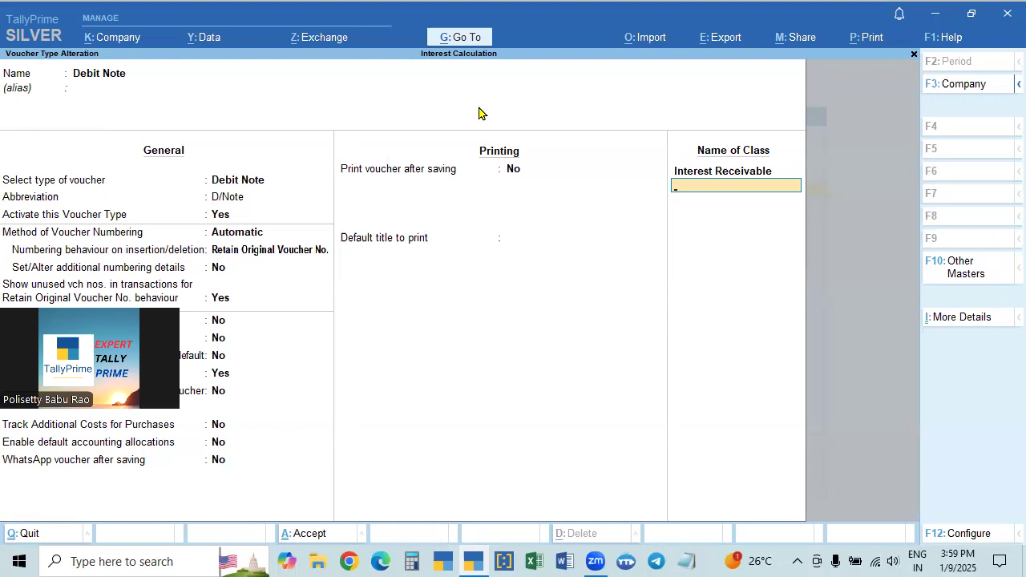
key("Escape")
key("Escape")
key("Escape")
key("Escape")
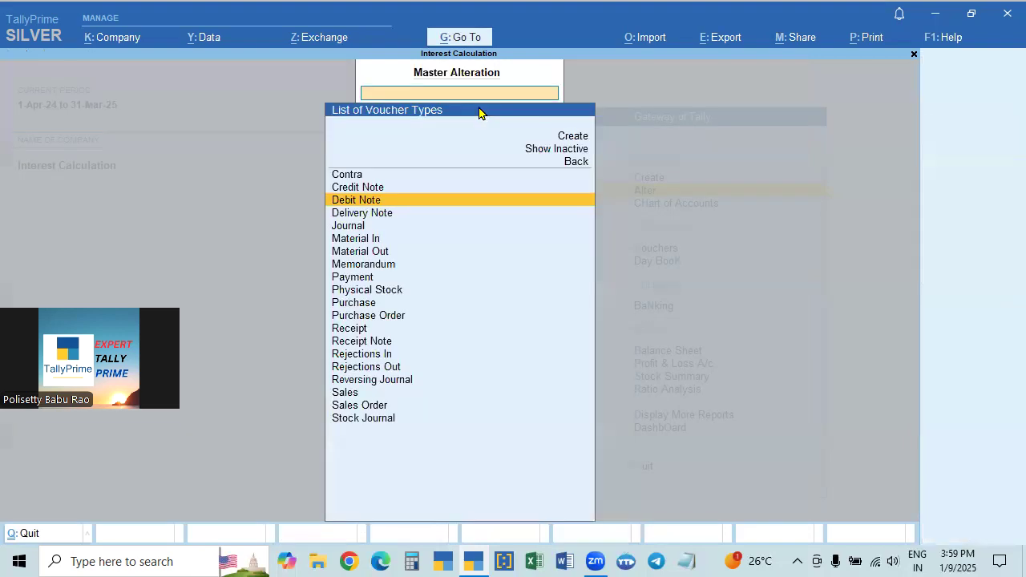
key("Escape")
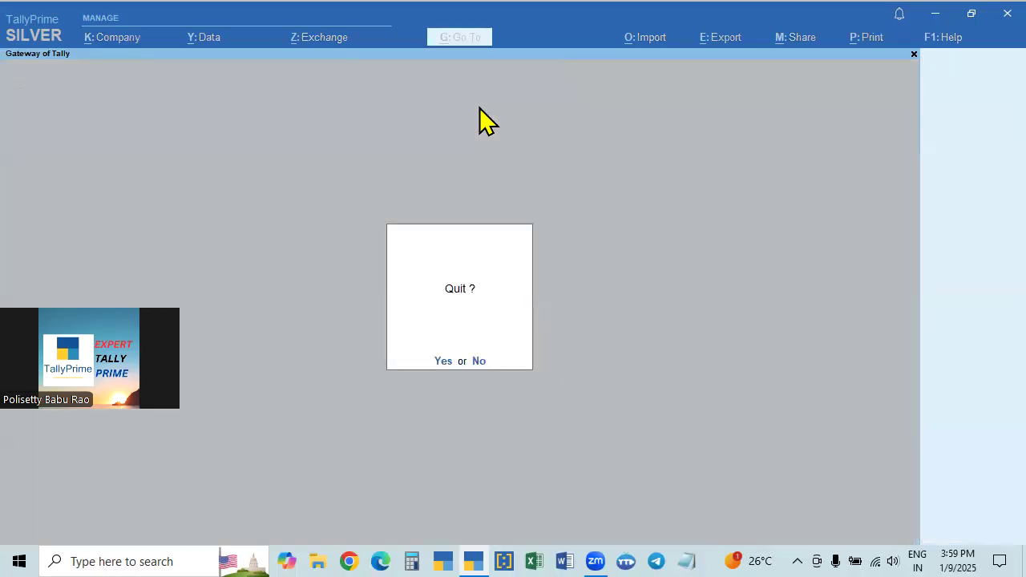
key("Escape")
key("Down")
key("Down")
key("Down")
key("Return")
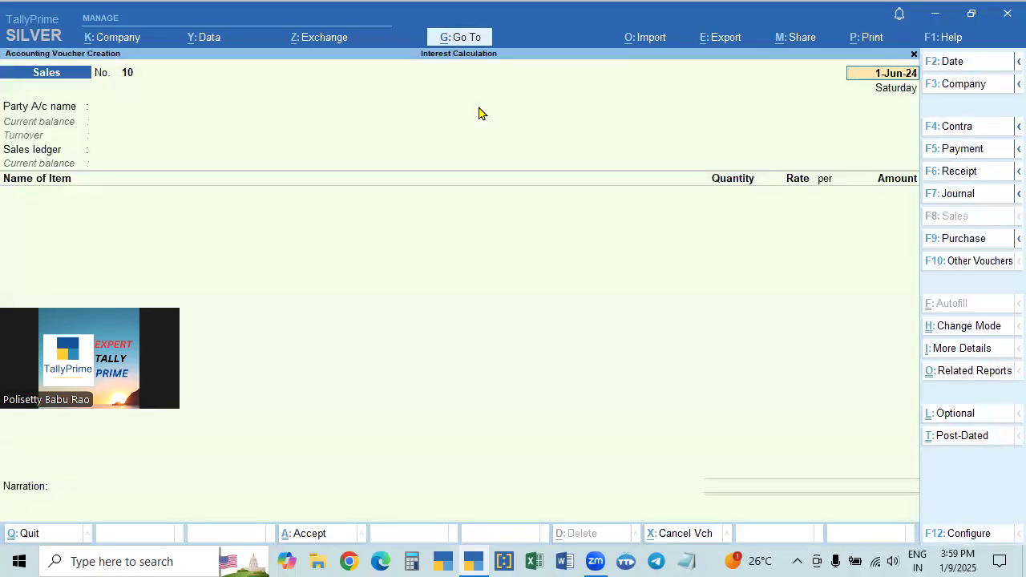
key("Escape")
key("Escape")
Search the reports for "Interest" and open the Ledger Interest Calculation report for the Mahesh Traders ledger
left_click(461, 40)
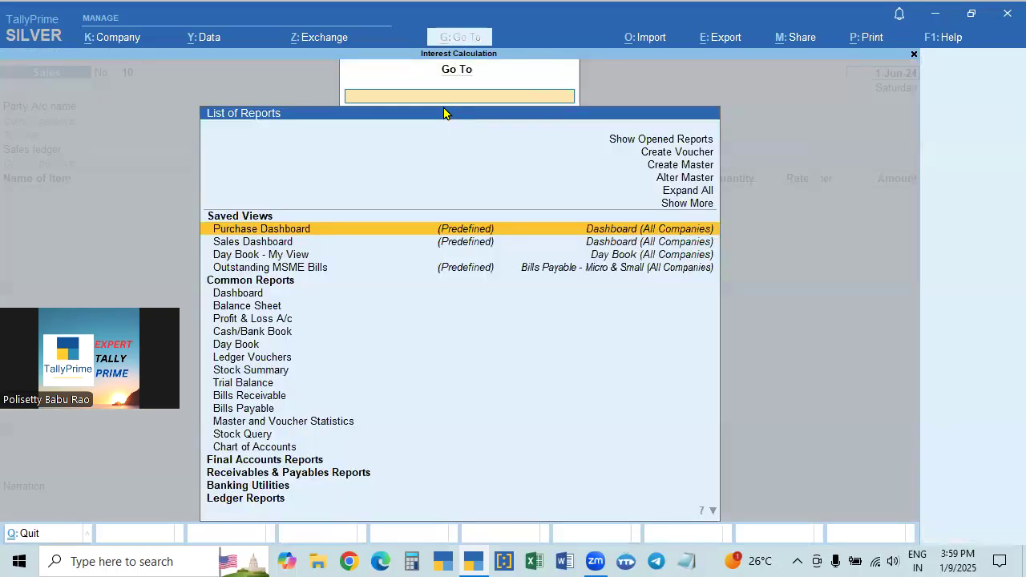
type("Interest")
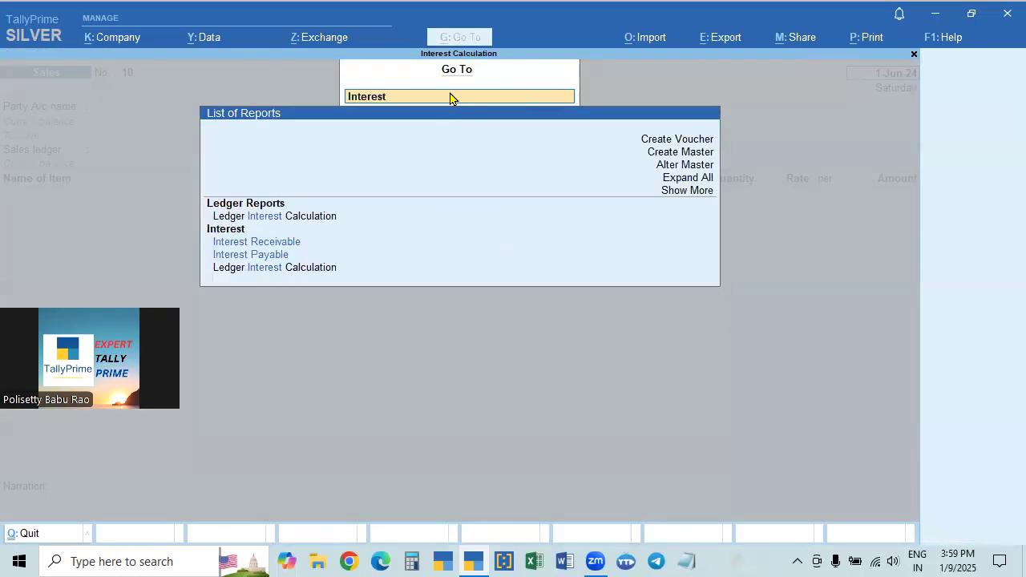
key("Down")
key("Down")
key("Down")
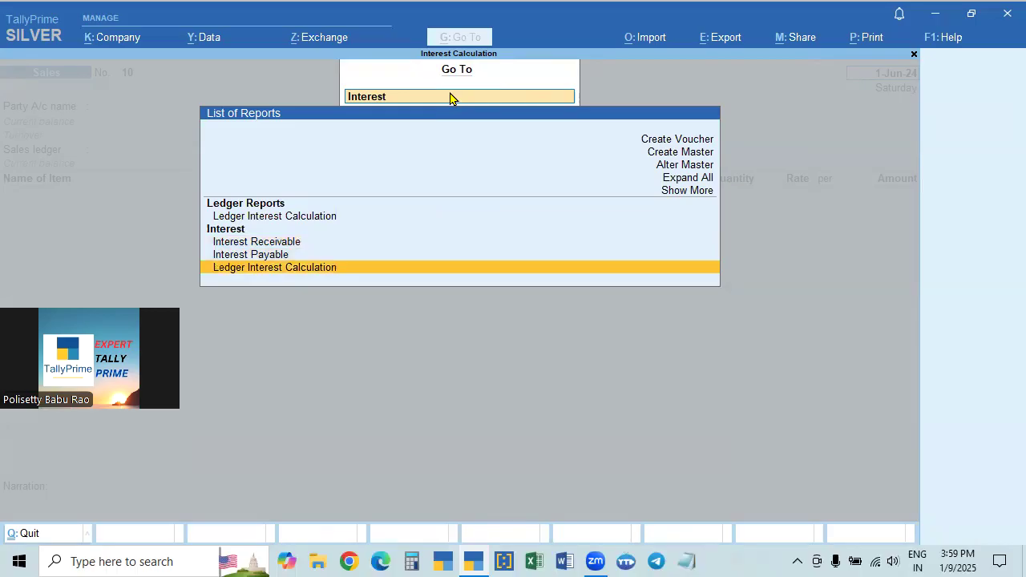
key("Return")
key("Down")
key("Return")
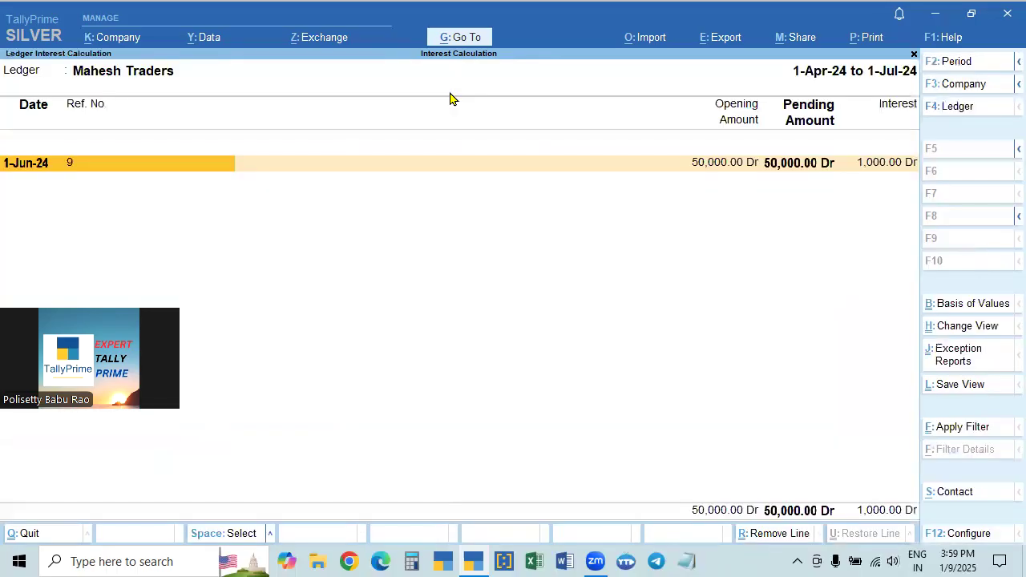
Set the report period from 1-Jun-24 to 1-Sep-24 and show the detailed interest breakdown
key("F2")
type("1.6")
key("Return")
type("1.9")
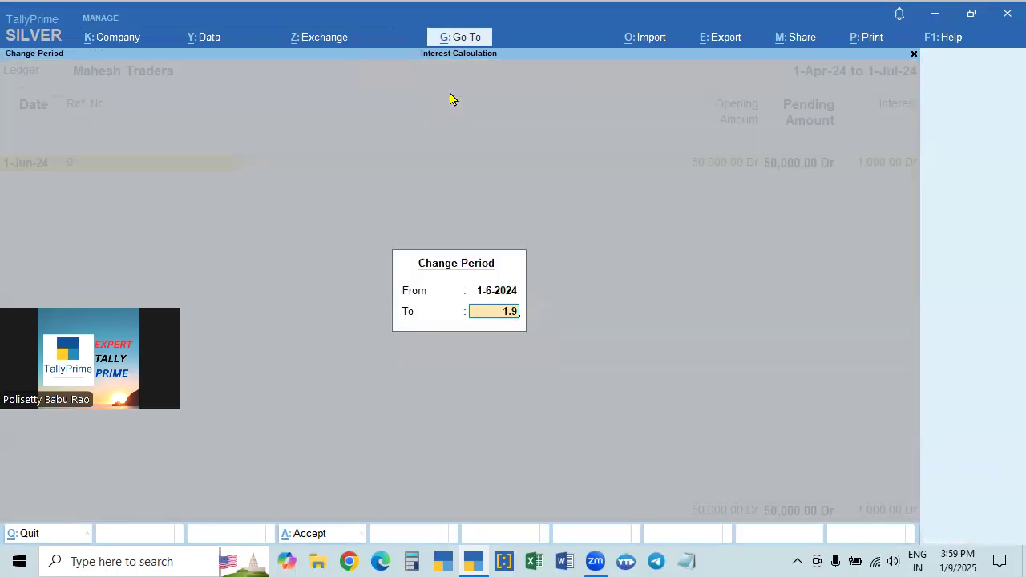
key("Return")
key("alt+F1")
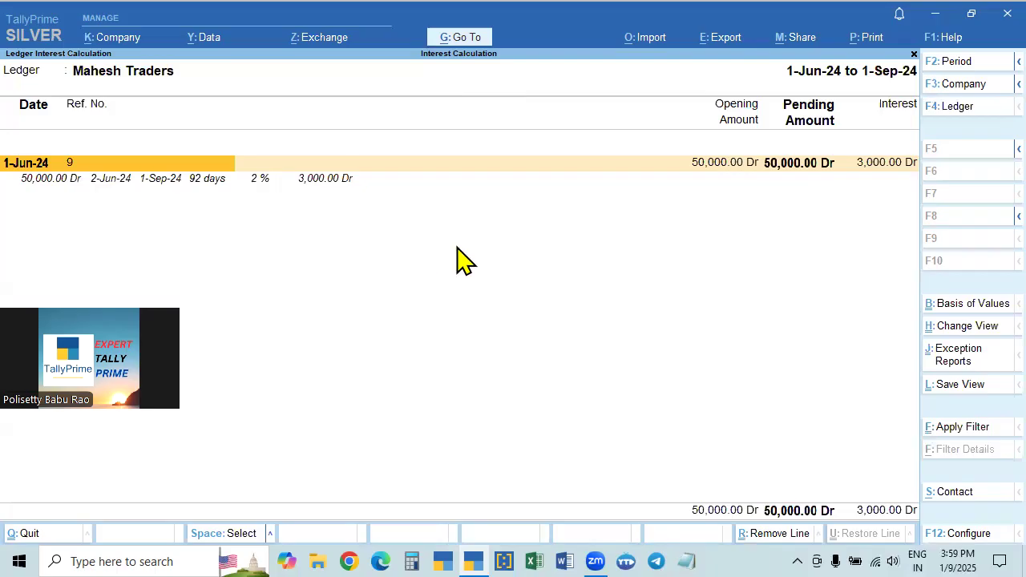
Start a new accounting voucher and set the voucher date to 1-Sep-24
left_click(464, 38)
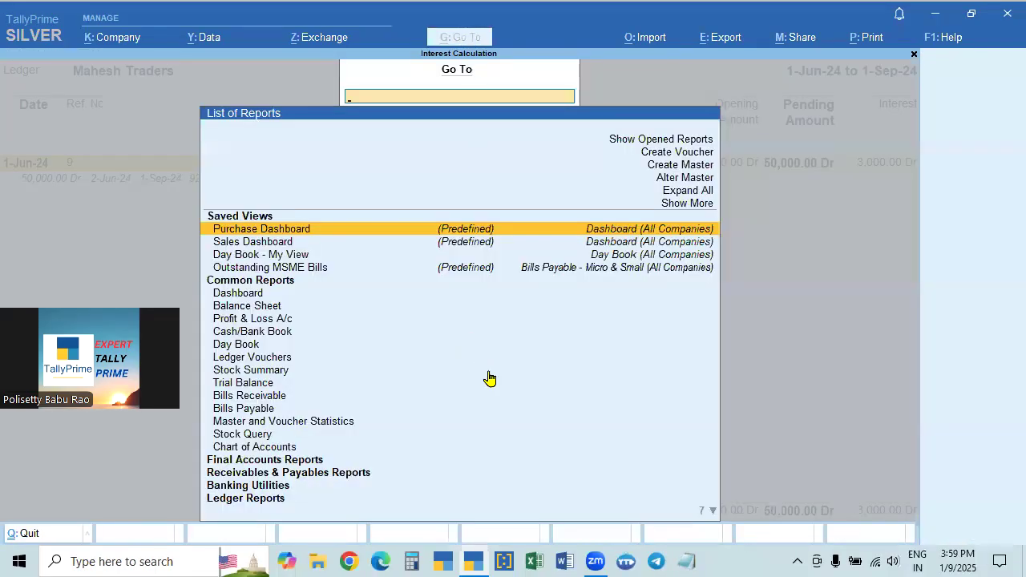
key("Escape")
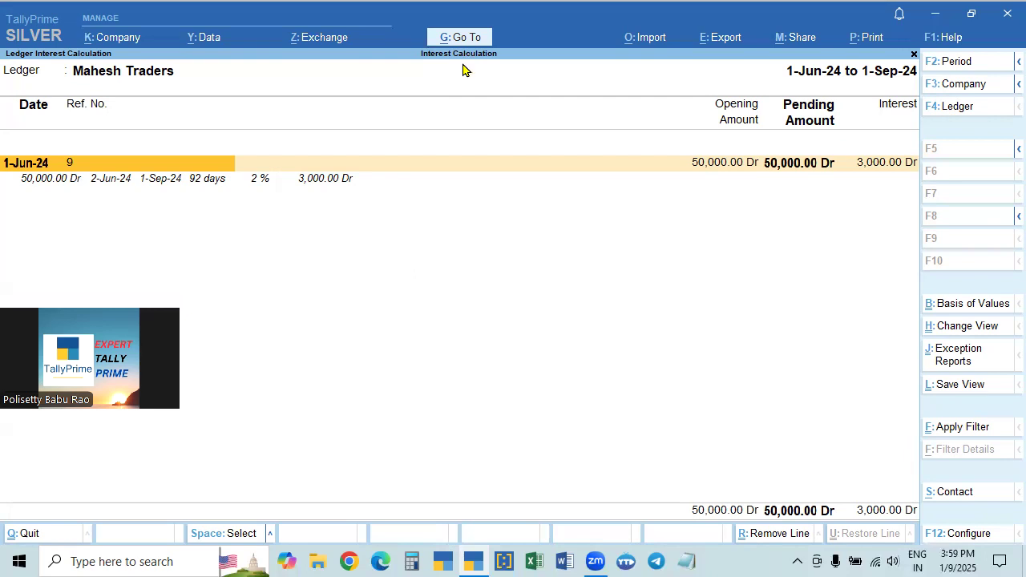
left_click(458, 36)
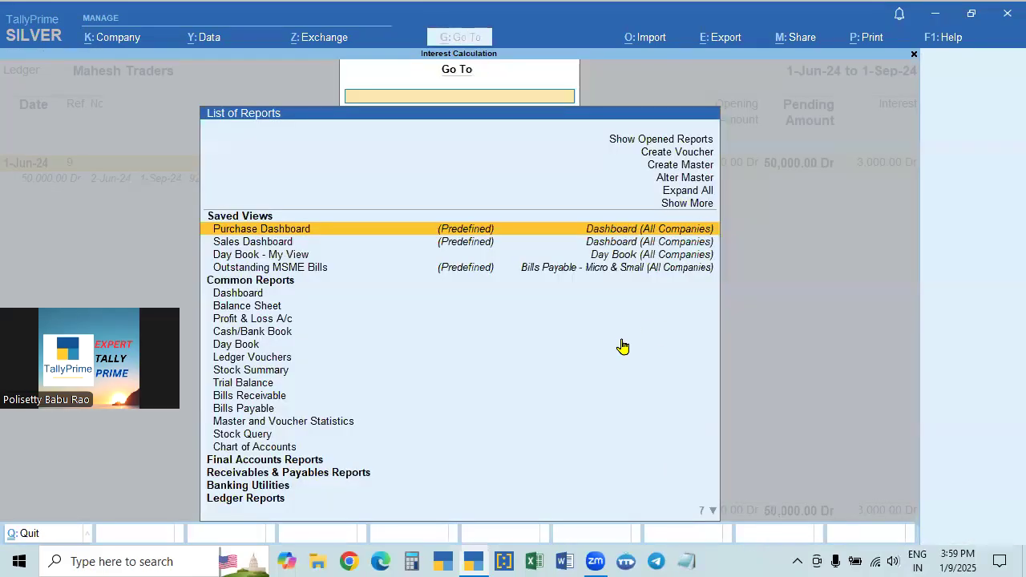
left_click(680, 156)
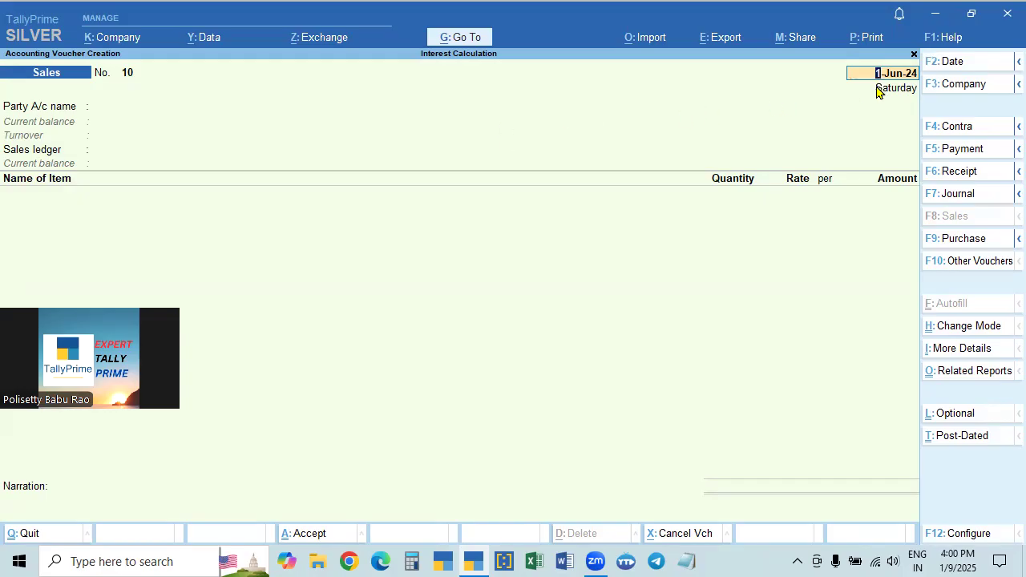
type("1.9")
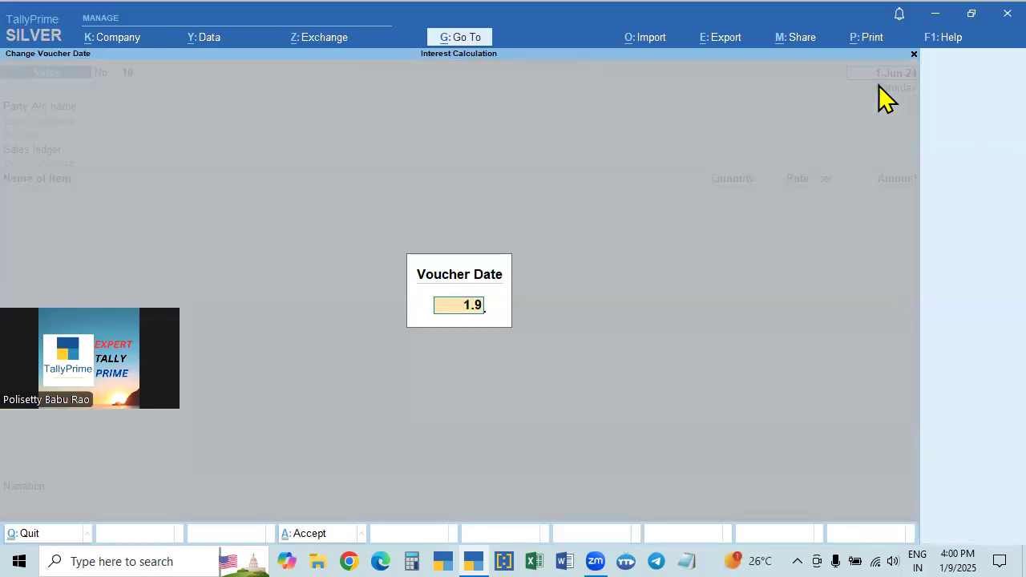
key("Return")
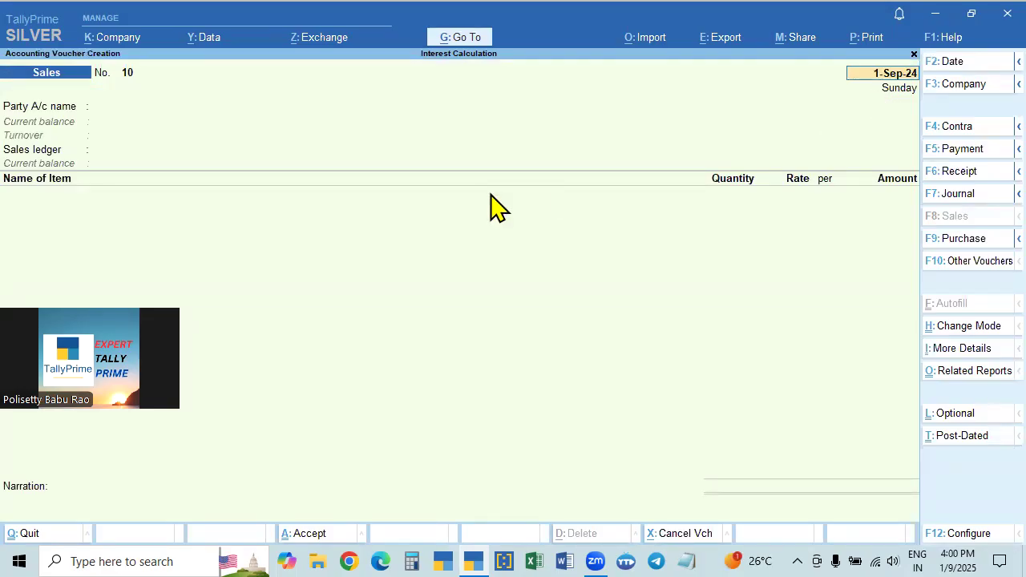
key("alt")
key("alt+F5")
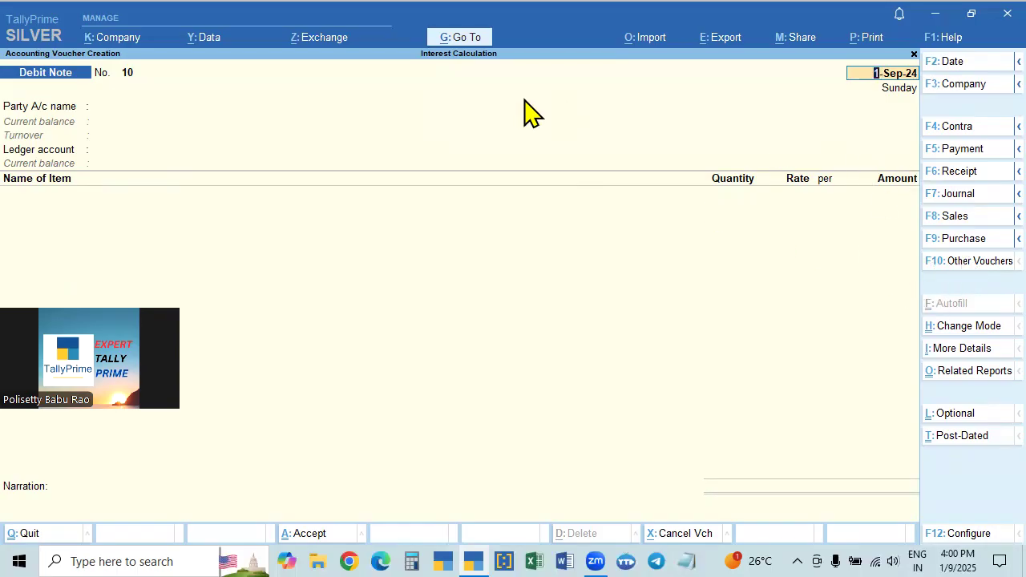
key("Escape")
key("y")
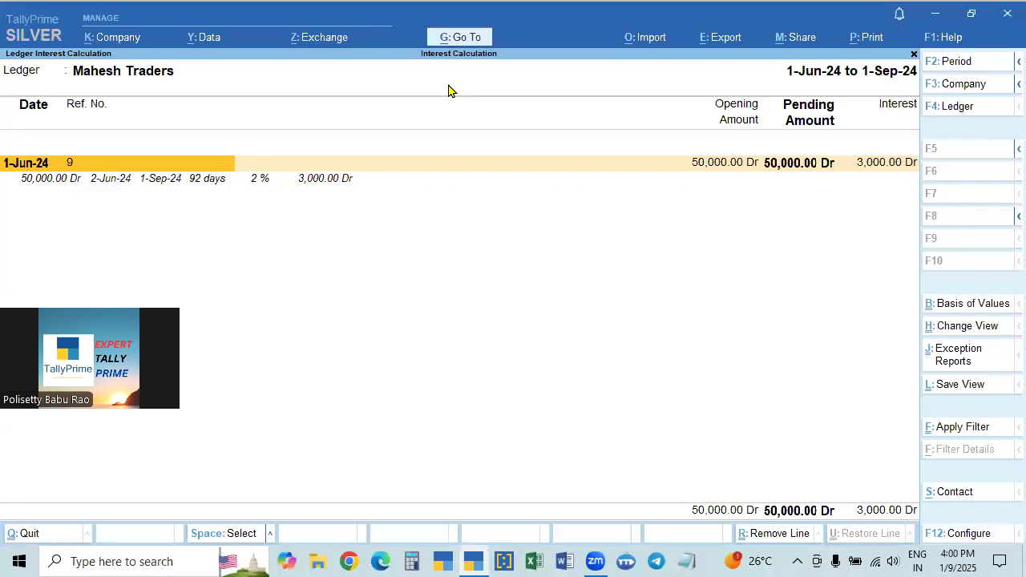
Open the Debit Note voucher type for alteration
left_click(461, 39)
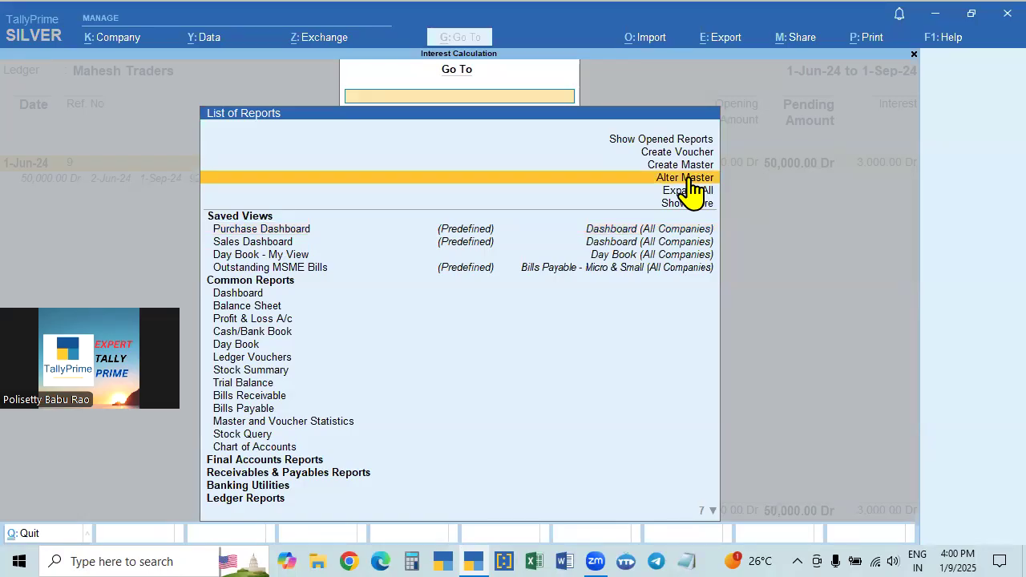
left_click(688, 178)
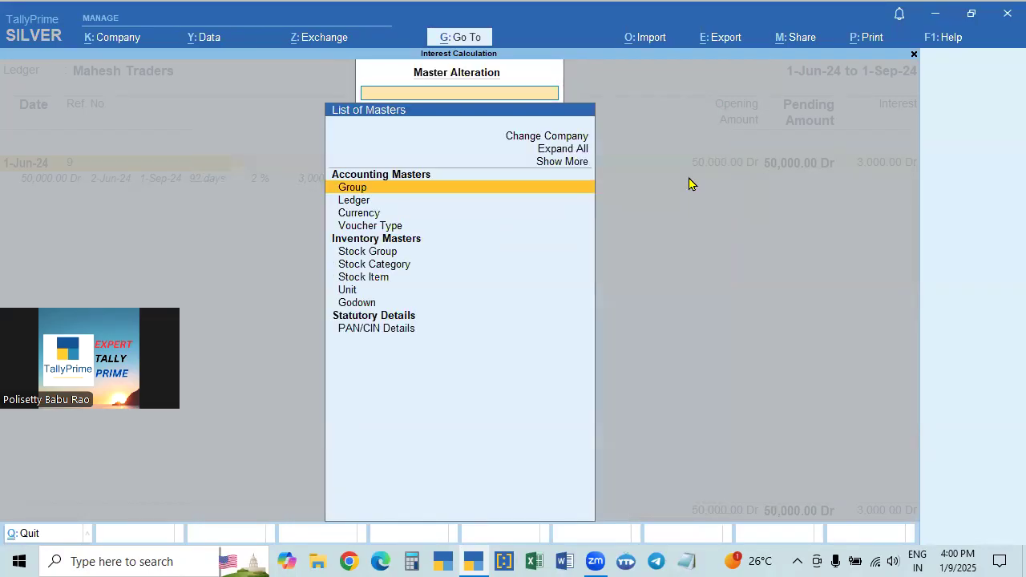
left_click(395, 227)
key("Down")
key("Down")
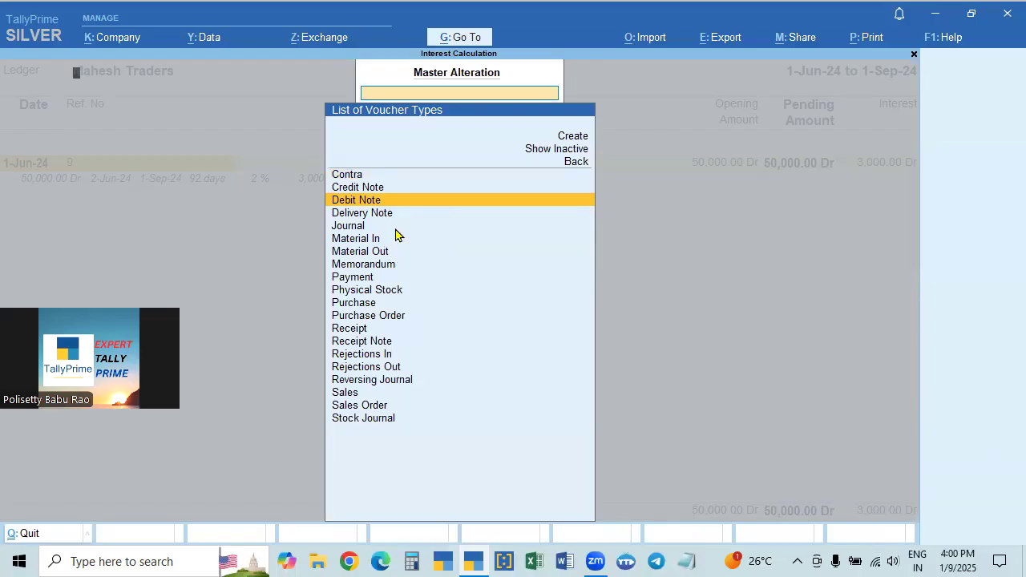
key("Return")
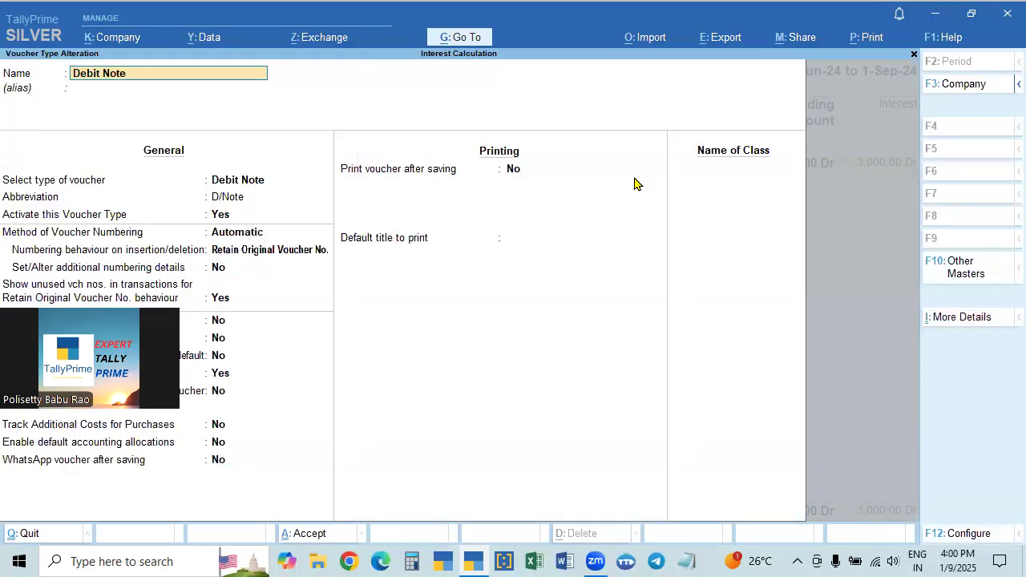
Add a voucher class named Interest Receivable to the Debit Note voucher type
left_click(700, 173)
left_click(126, 79)
key("Return")
key("Return")
key("Return")
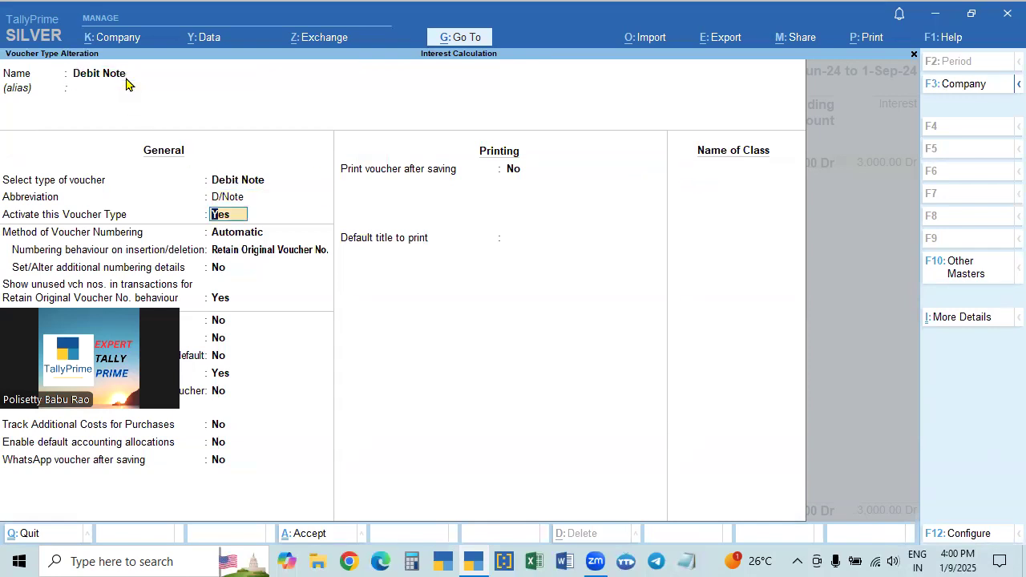
left_click(709, 174)
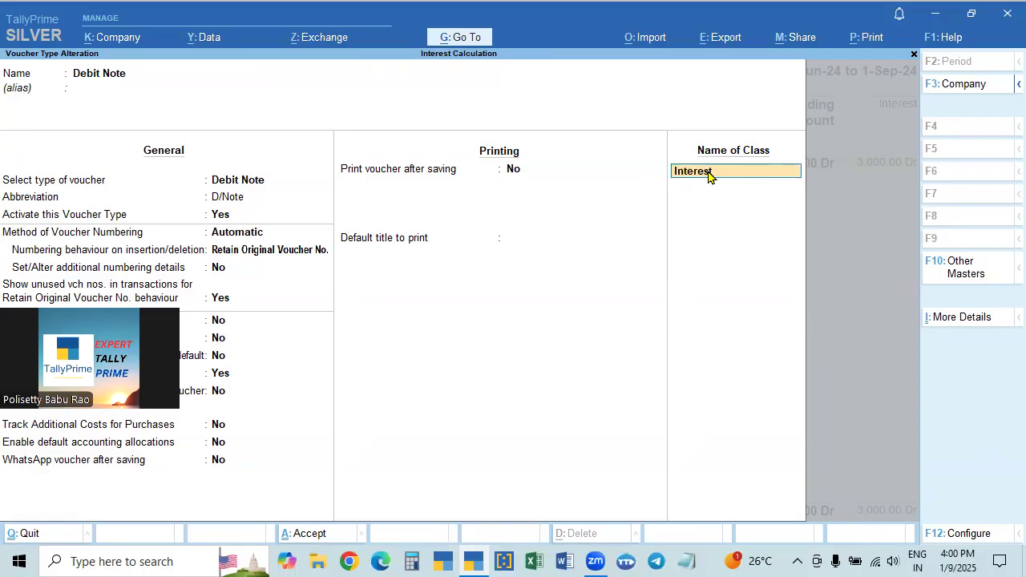
type("Interest Receivable")
key("Return")
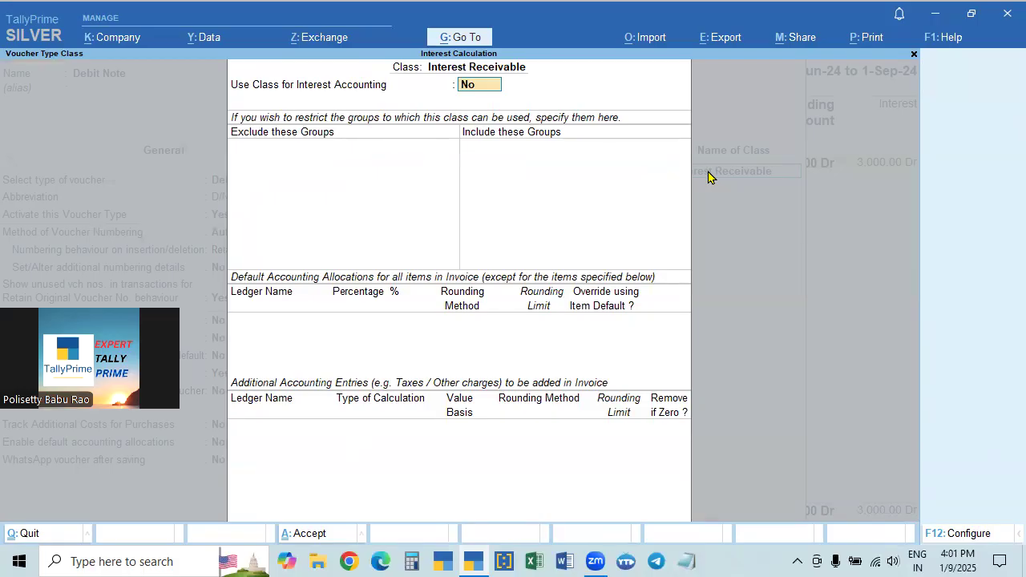
Enable the class for interest accounting with compound interest left at No, save the voucher type and return to the interest report
key("y")
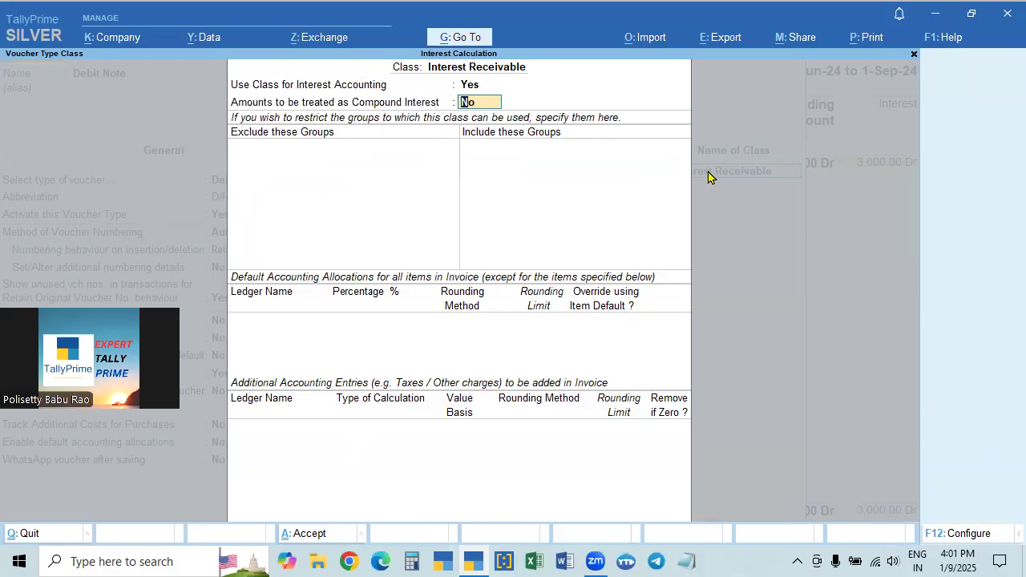
key("Return")
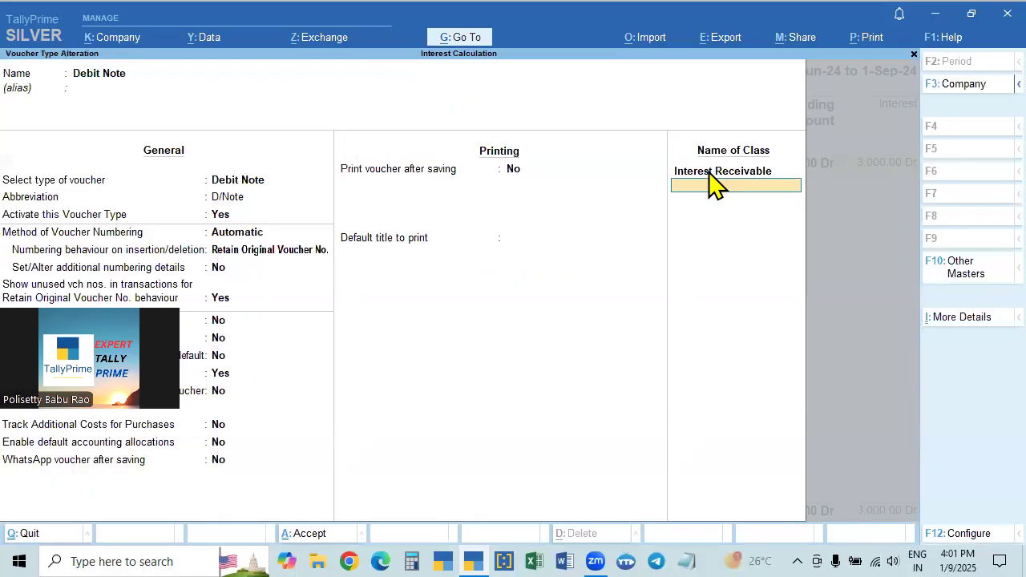
key("Return")
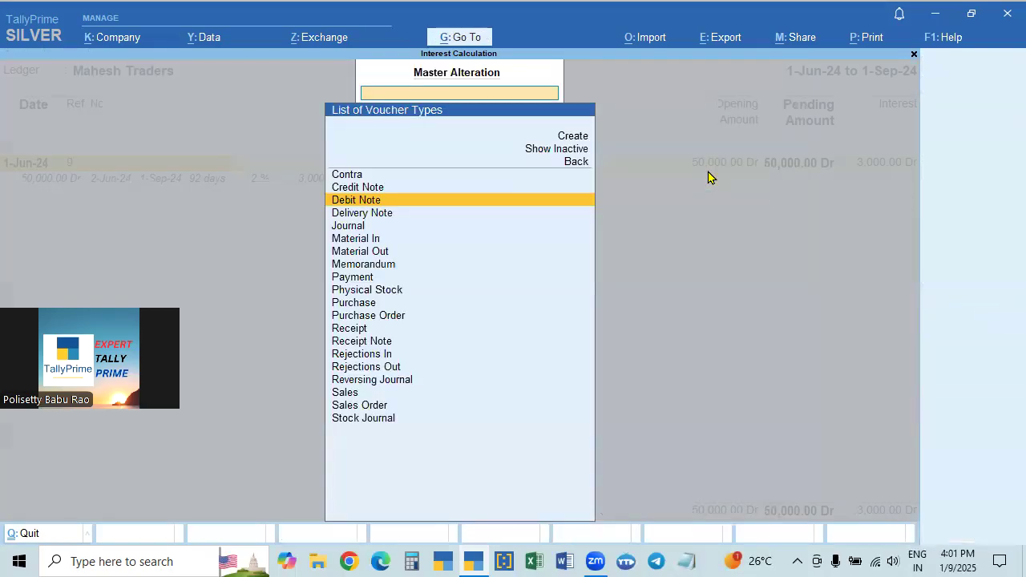
key("Escape")
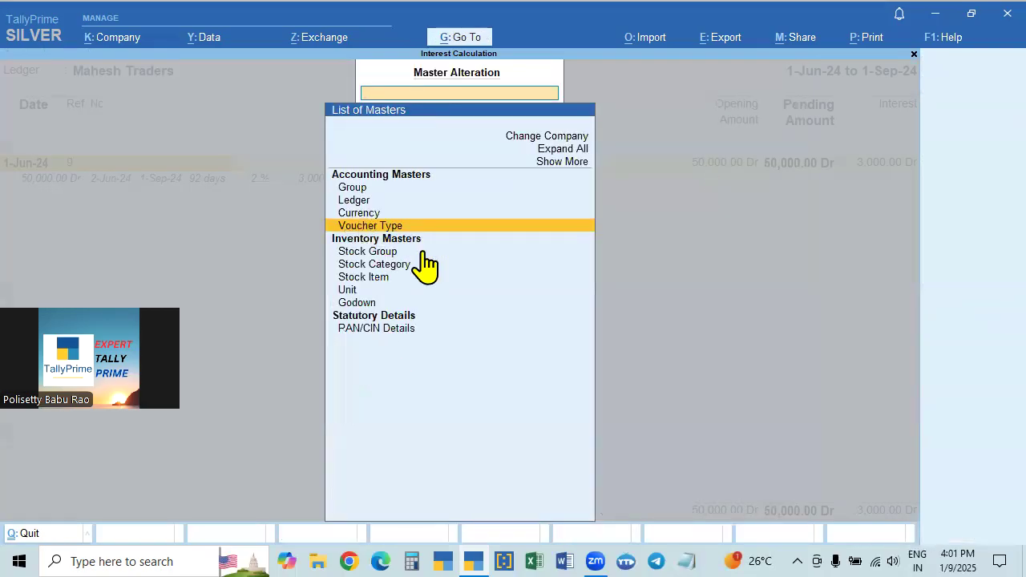
key("Escape")
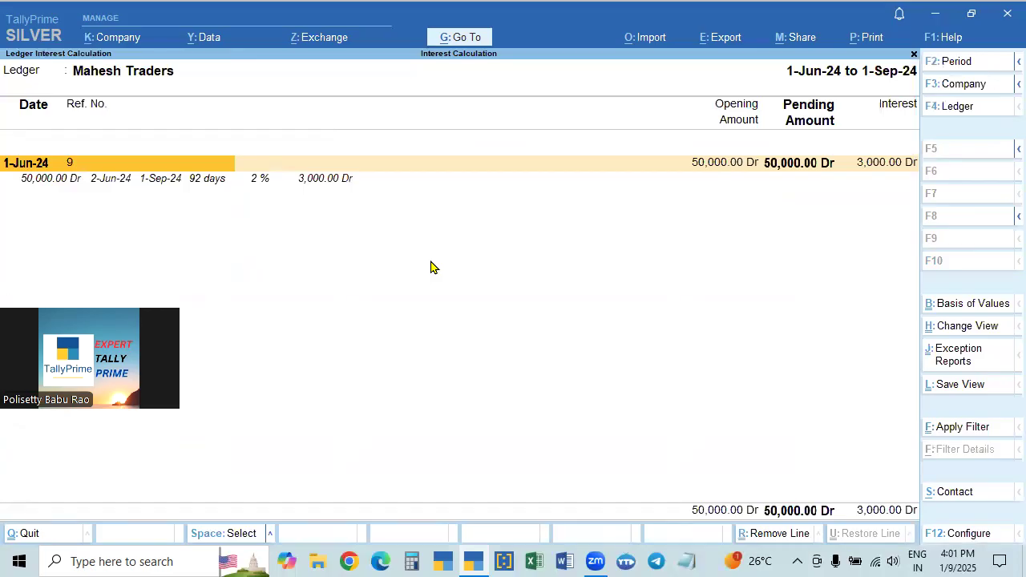
Create a Debit Note voucher with the Interest Receivable class, keeping its date, and move to the debit ledger entry
left_click(461, 38)
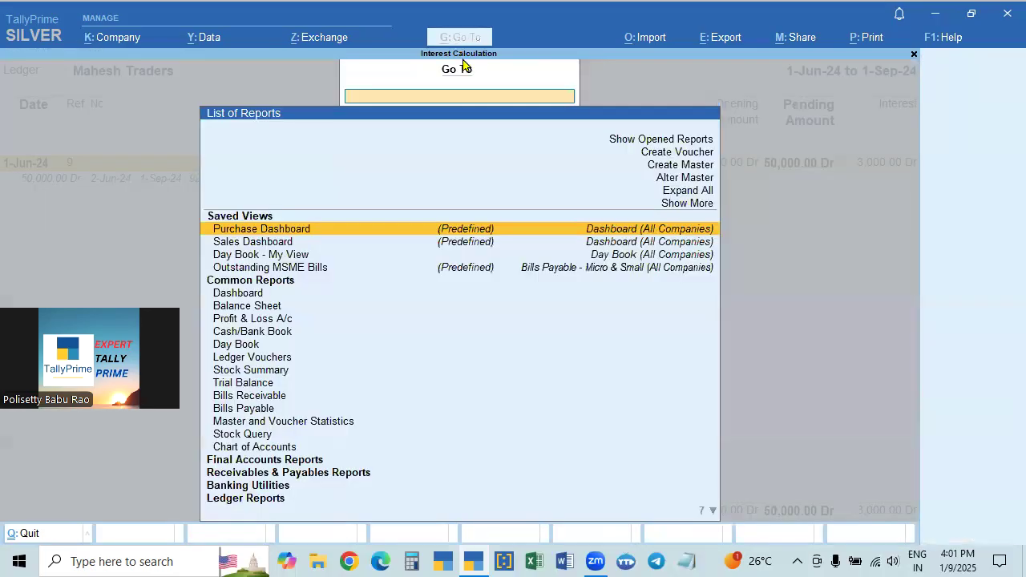
left_click(678, 152)
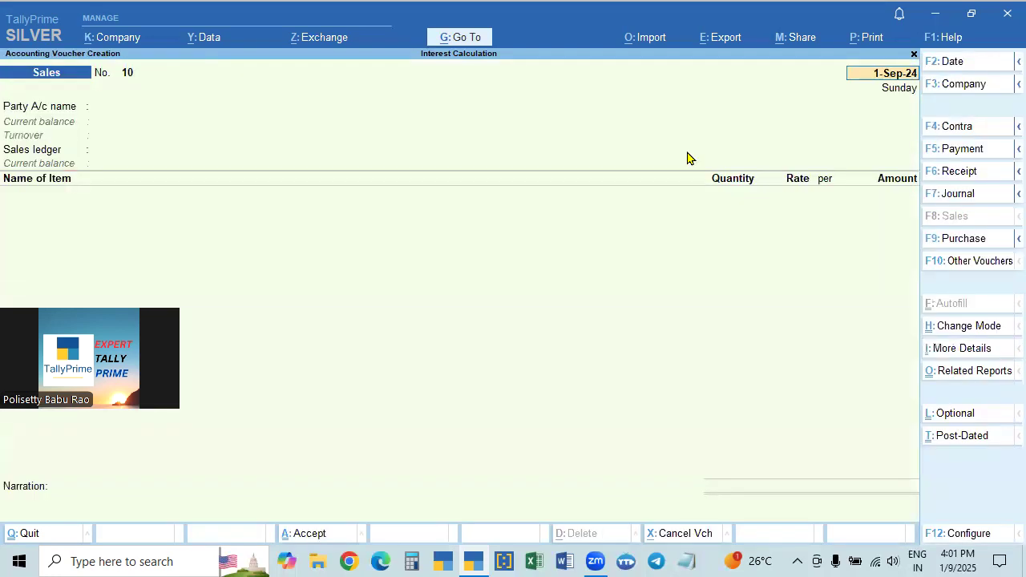
key("ctrl+F9")
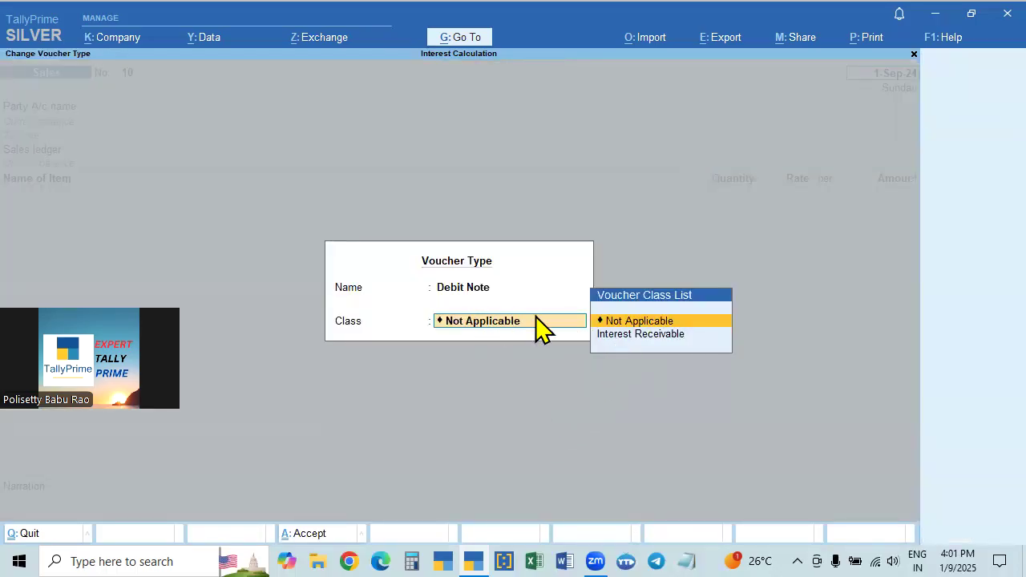
left_click(617, 338)
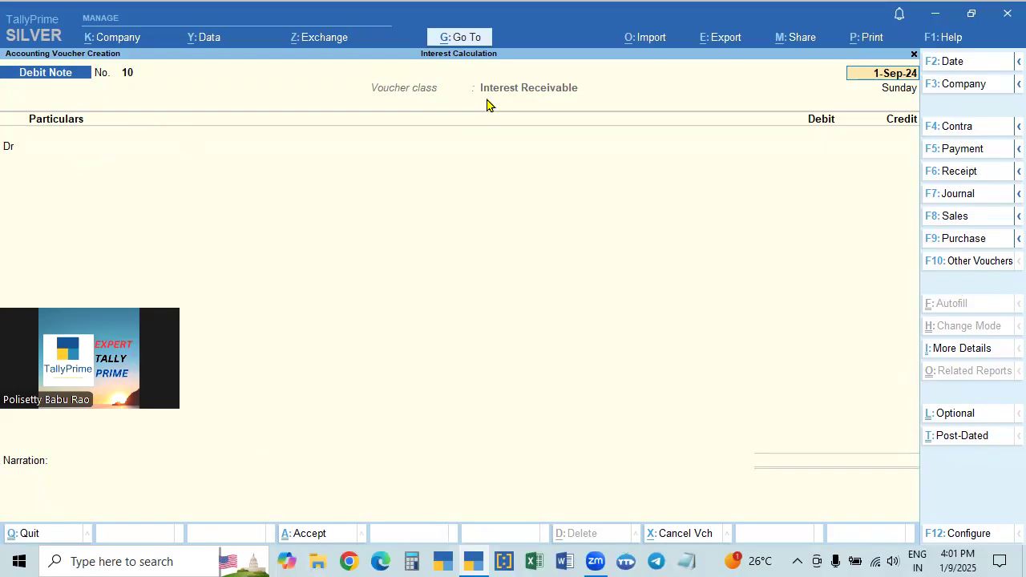
key("Return")
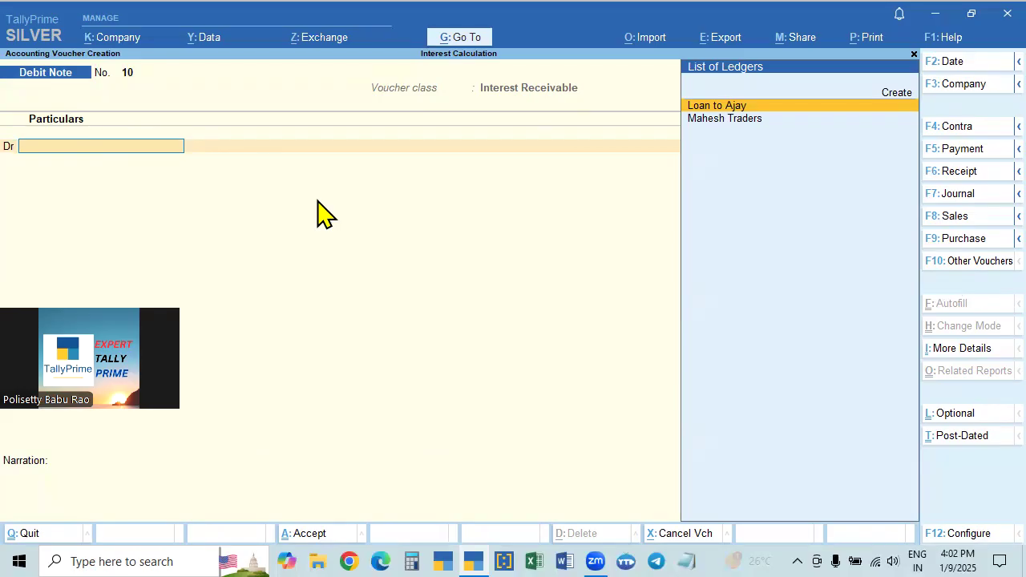
View the interest bills for Mahesh Traders from the debit entry, leave the debit note unsaved and return to the interest report
key("Down")
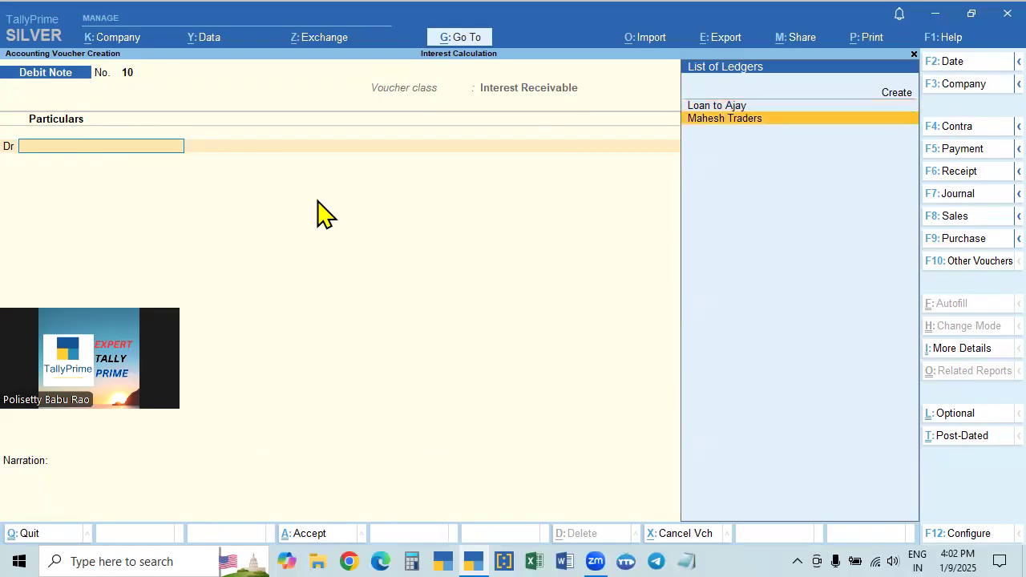
key("Return")
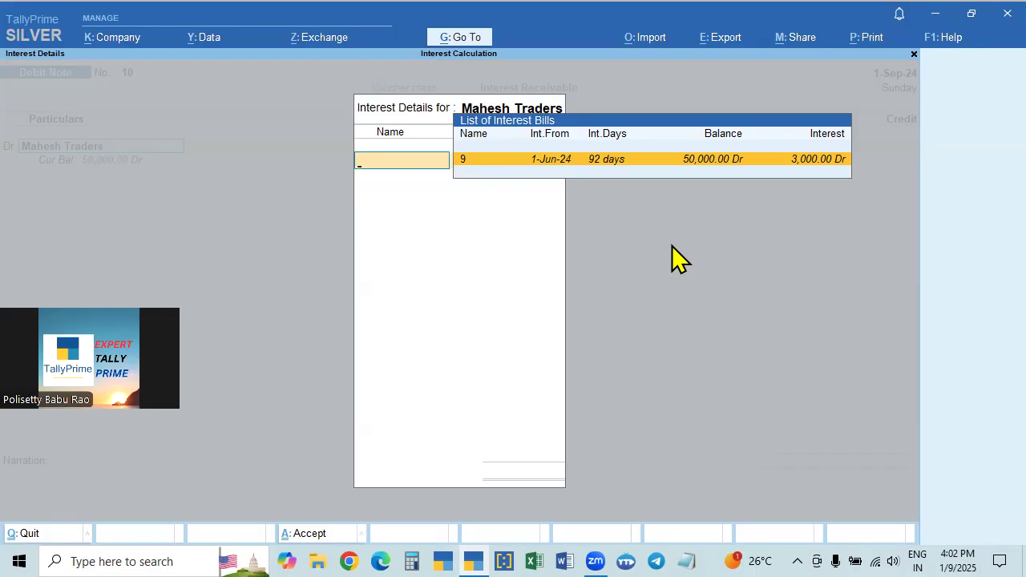
key("Escape")
key("Escape")
key("Escape")
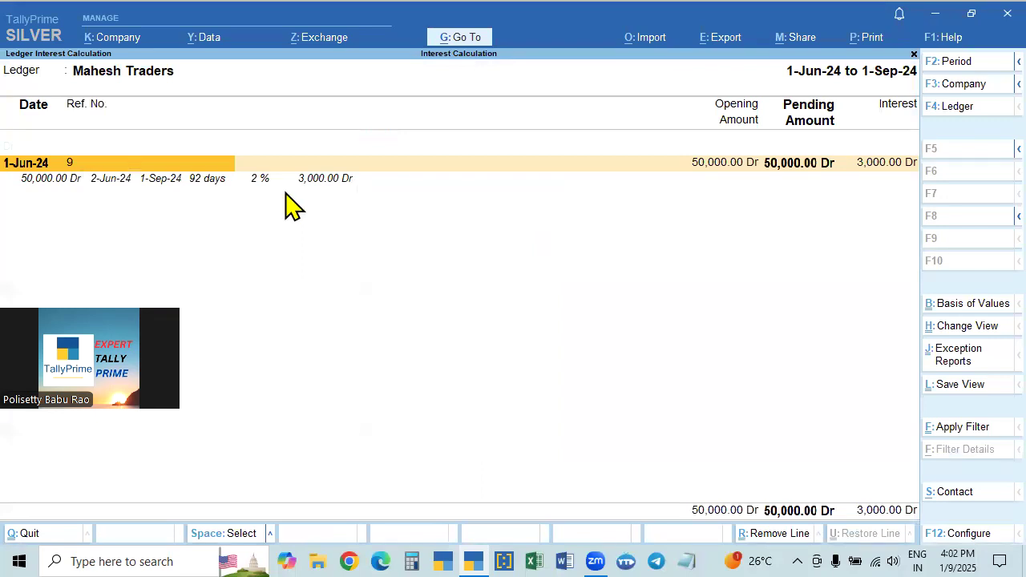
Open the Mahesh Traders ledger for alteration and move to its group, keeping Sundry Debtors
left_click(458, 40)
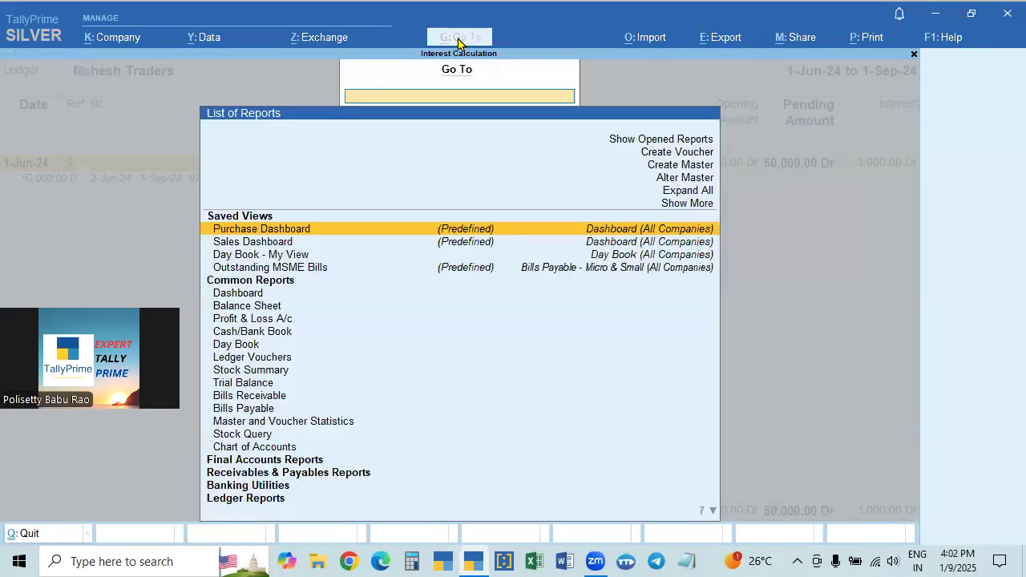
left_click(685, 180)
key("Down")
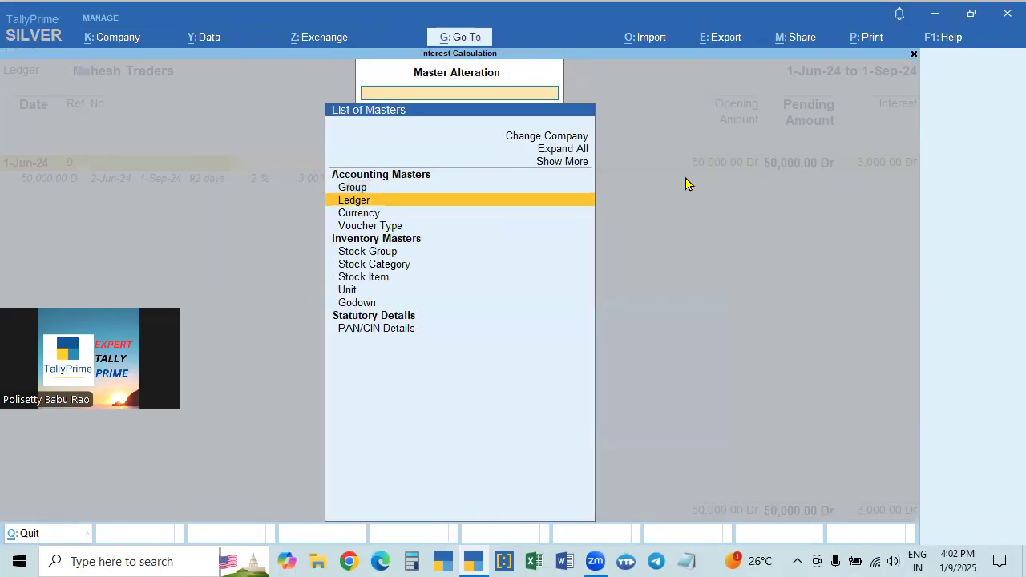
key("Return")
key("Down")
key("Down")
key("Down")
key("Return")
key("Return")
key("Return")
key("Down")
key("Down")
key("Up")
key("Up")
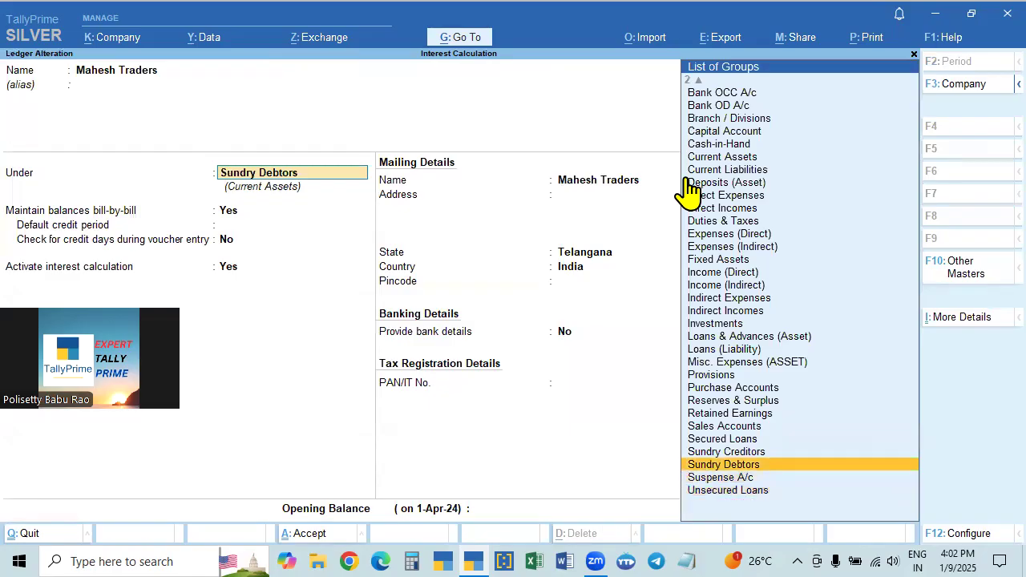
Set Override Parameters for each Transaction to Yes in the ledger's interest parameters, save the ledger and return to the interest report
key("Return")
key("Return")
key("Return")
key("Return")
key("Return")
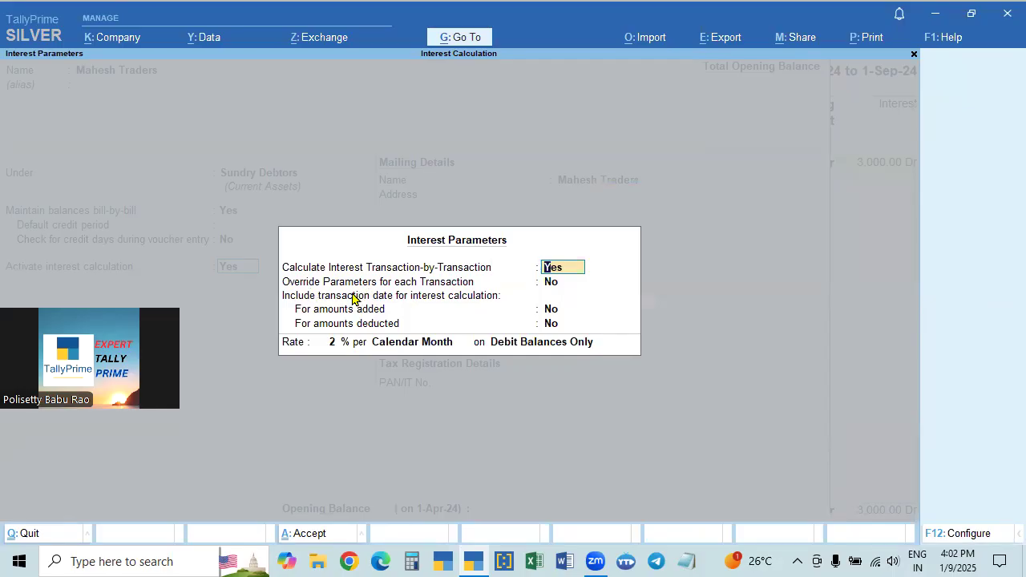
left_click(553, 285)
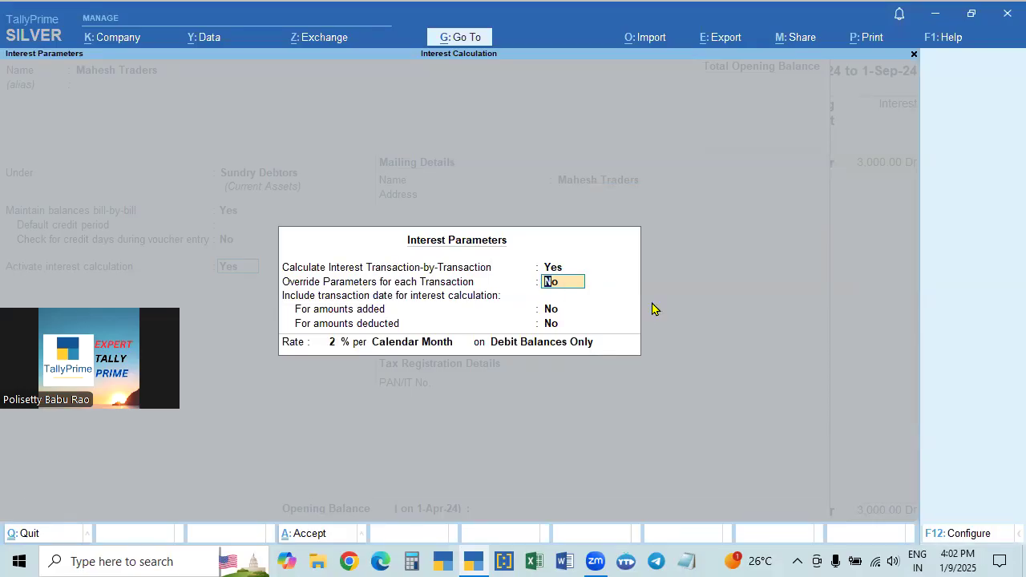
key("Up")
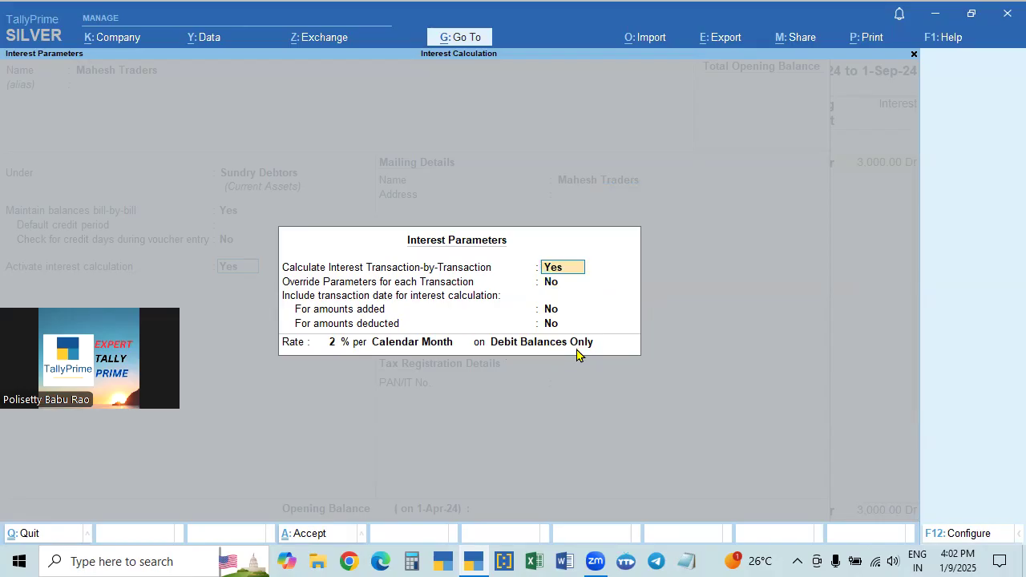
key("Return")
key("y")
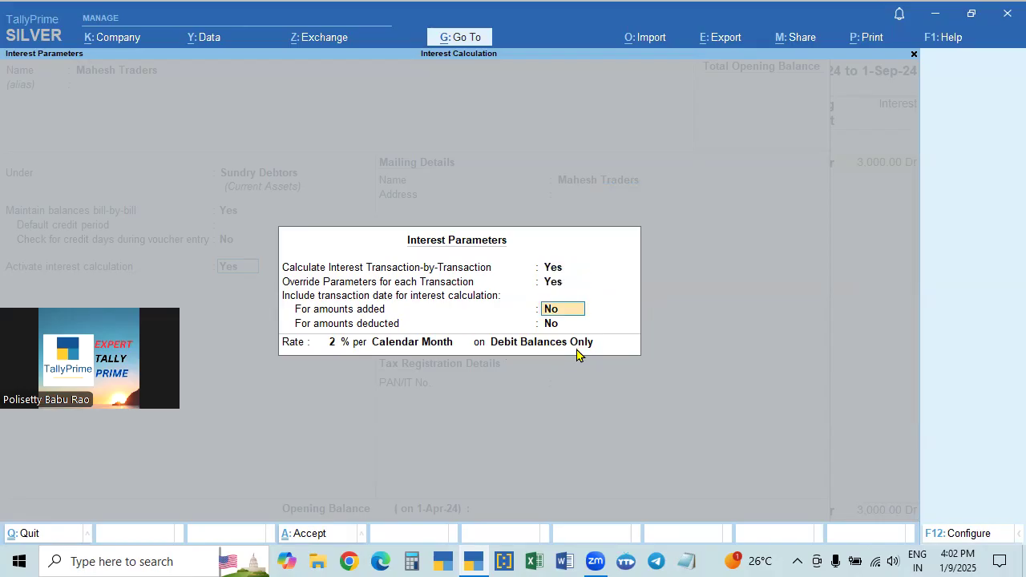
key("ctrl+a")
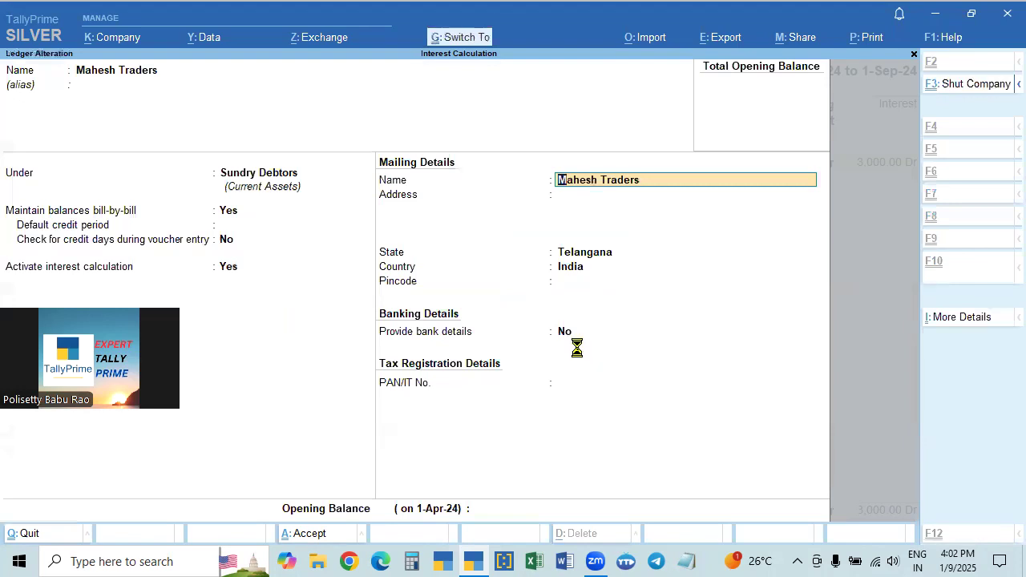
key("ctrl+a")
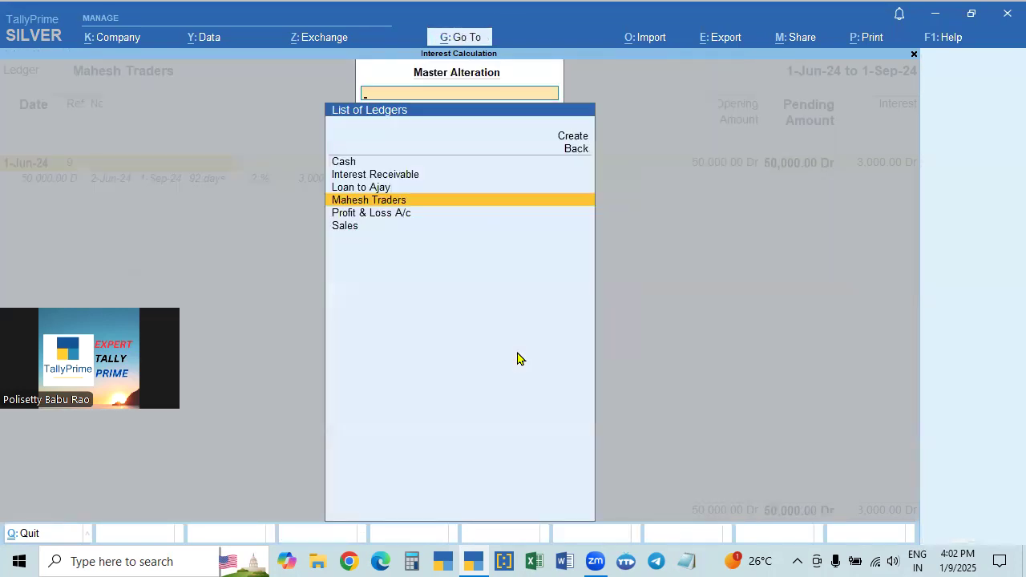
key("Escape")
key("Escape")
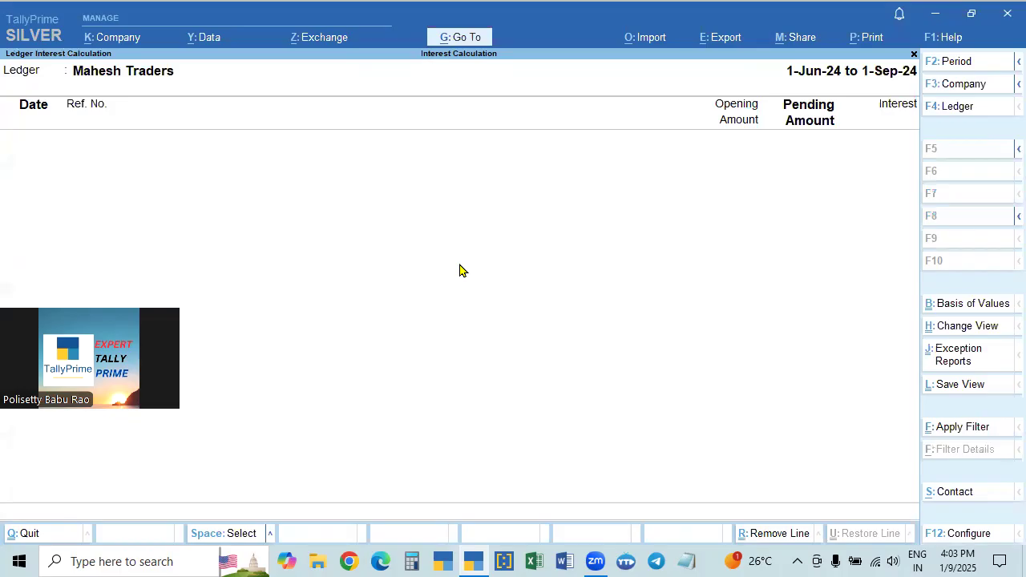
Open the ledger vouchers of Mahesh Traders and open its 1-Jun-24 sales voucher for alteration
left_click(462, 38)
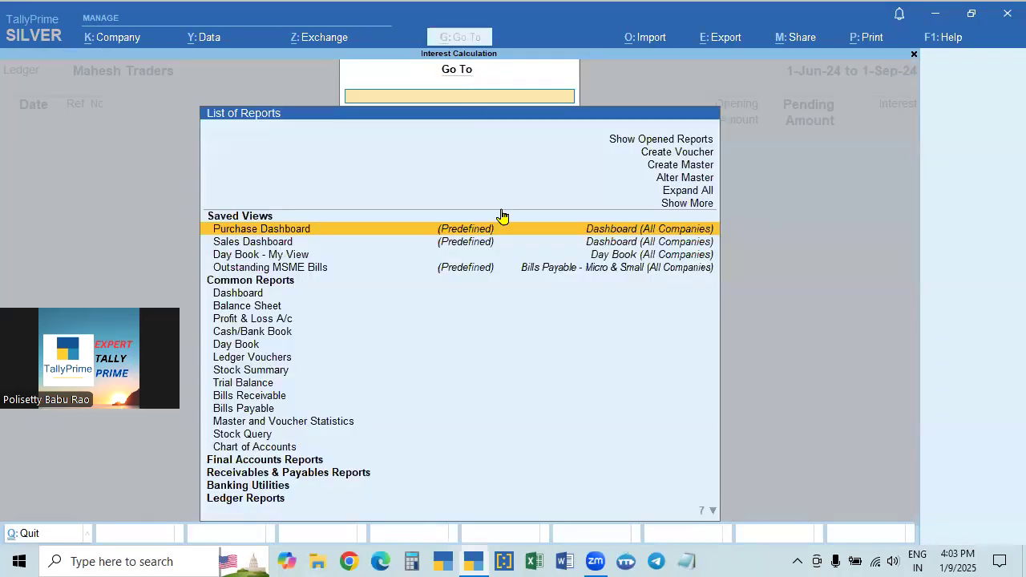
left_click(258, 358)
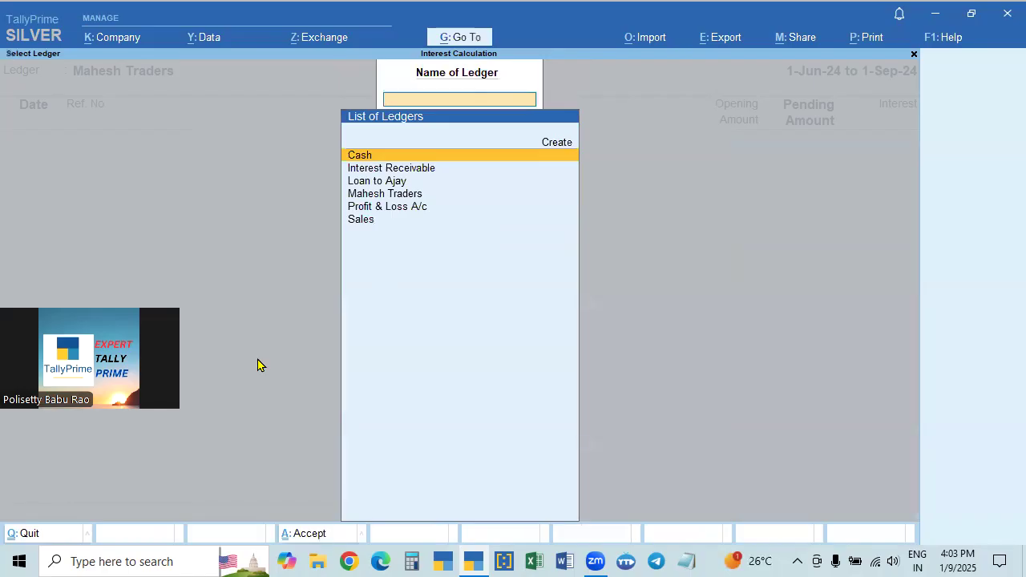
key("Down")
key("Down")
key("Down")
key("Return")
key("Return")
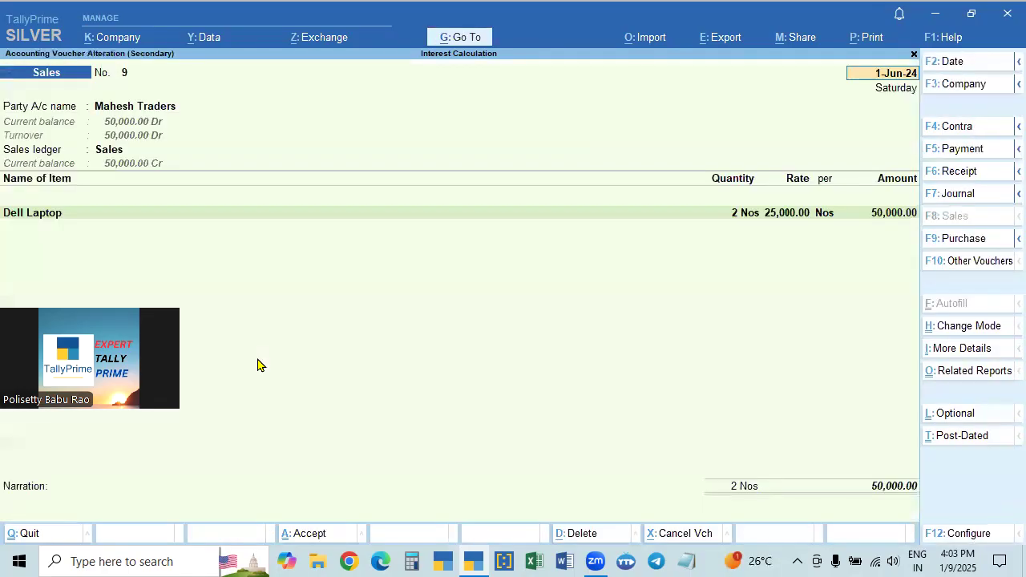
Go through the sales voucher, keeping its party, item and bill-wise details, up to the interest parameters of bill reference 9
key("Return")
key("Return")
key("Return")
key("ctrl+a")
key("Return")
key("Return")
key("Return")
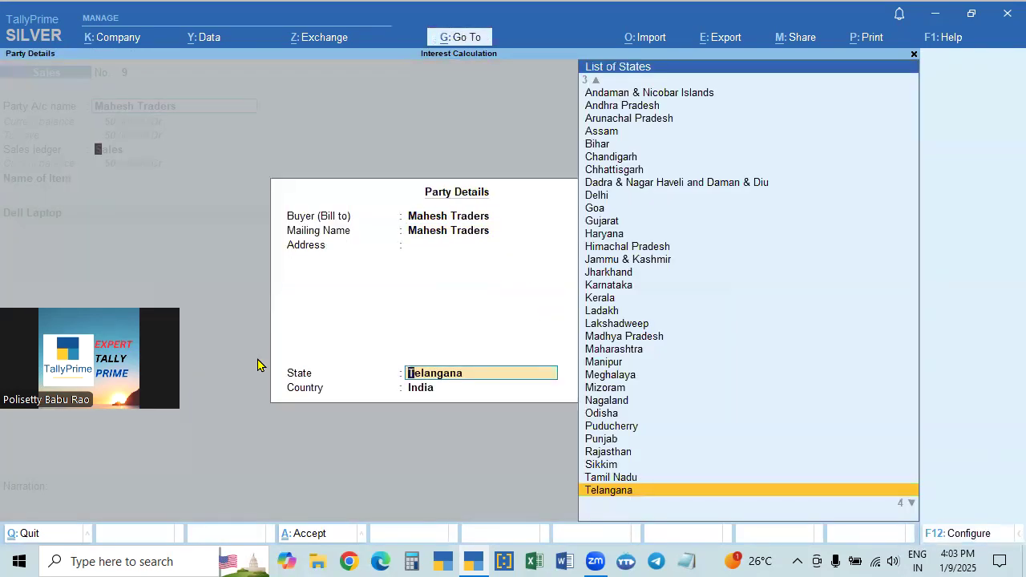
key("Return")
key("Return")
key("Return")
key("Return")
key("Return")
key("Return")
key("Return")
key("Return")
key("Return")
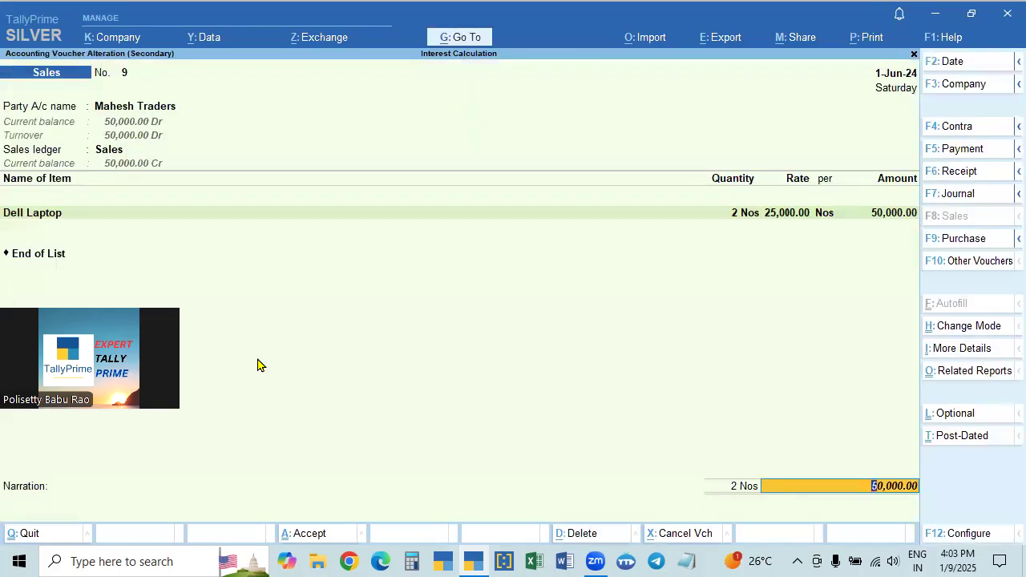
key("Return")
key("Return")
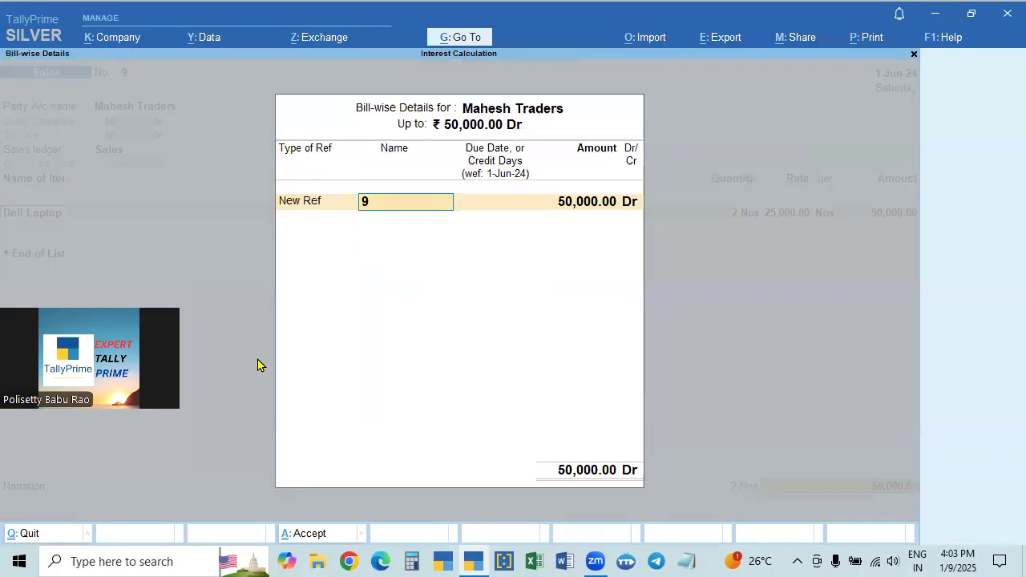
key("Return")
key("Return")
key("Return")
key("Return")
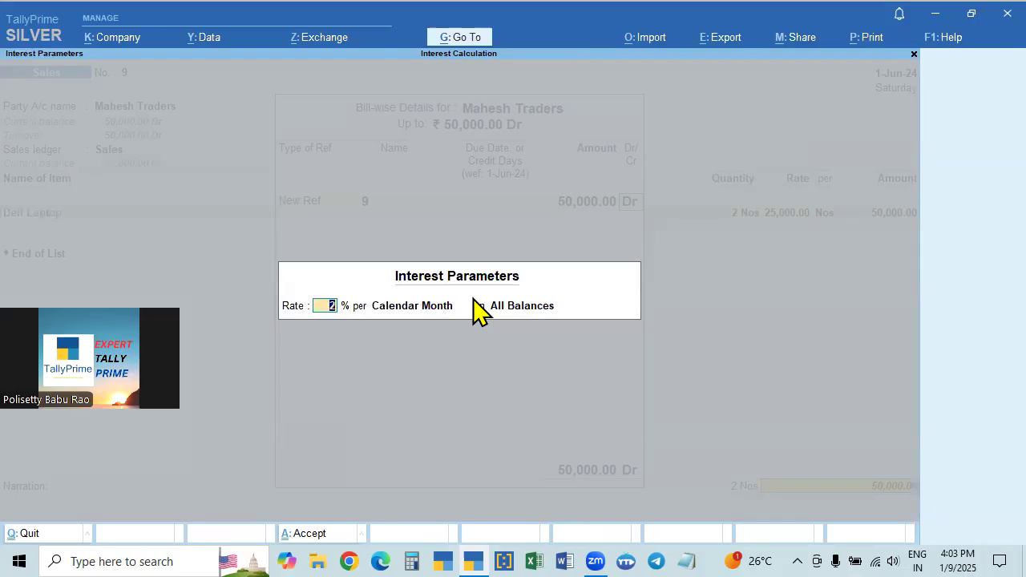
Set the bill's interest to Debit Balances Only, keeping 2% per Calendar Month, and save the sales voucher
key("Return")
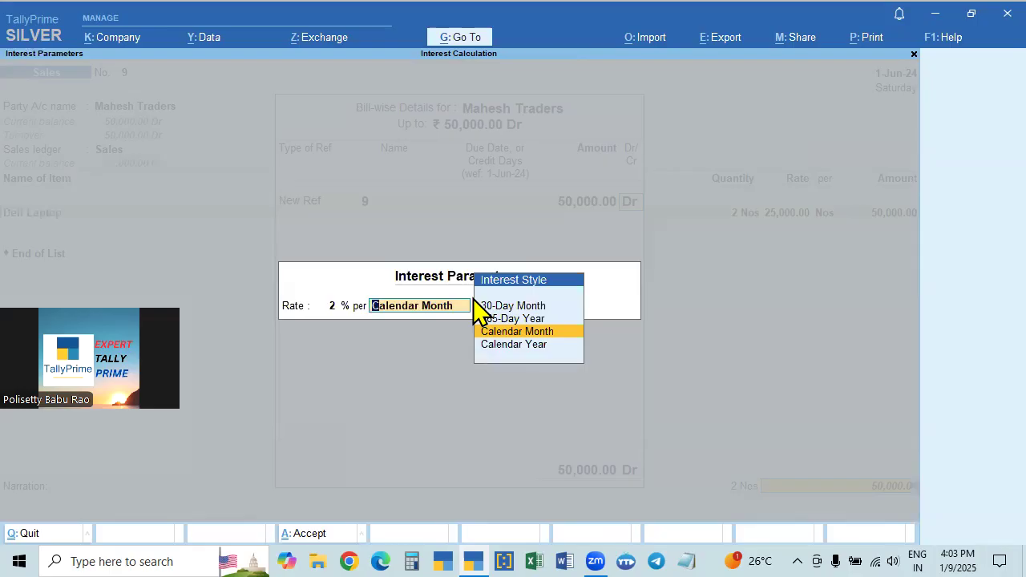
key("Return")
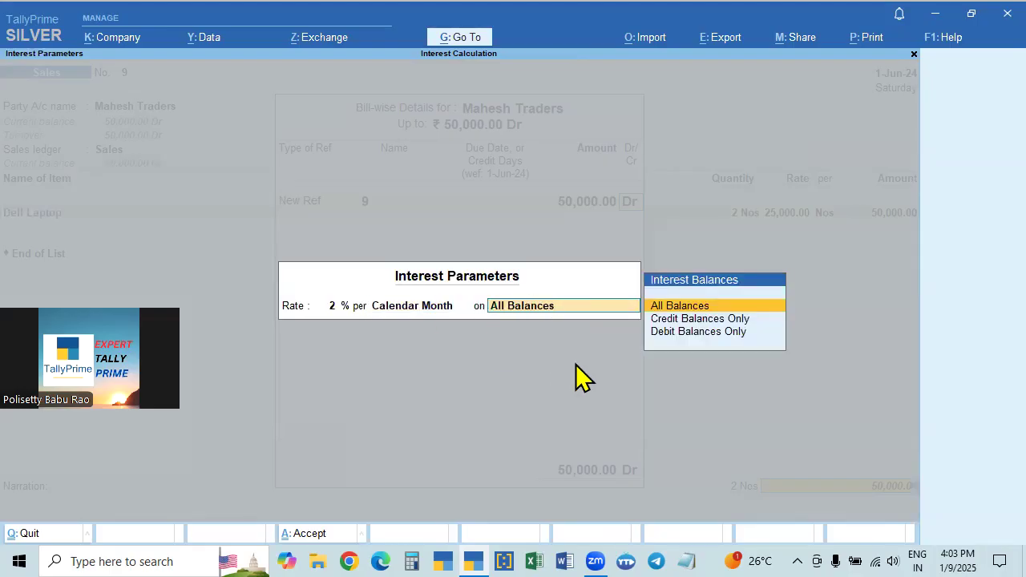
key("BackSpace")
key("Return")
key("Down")
key("Down")
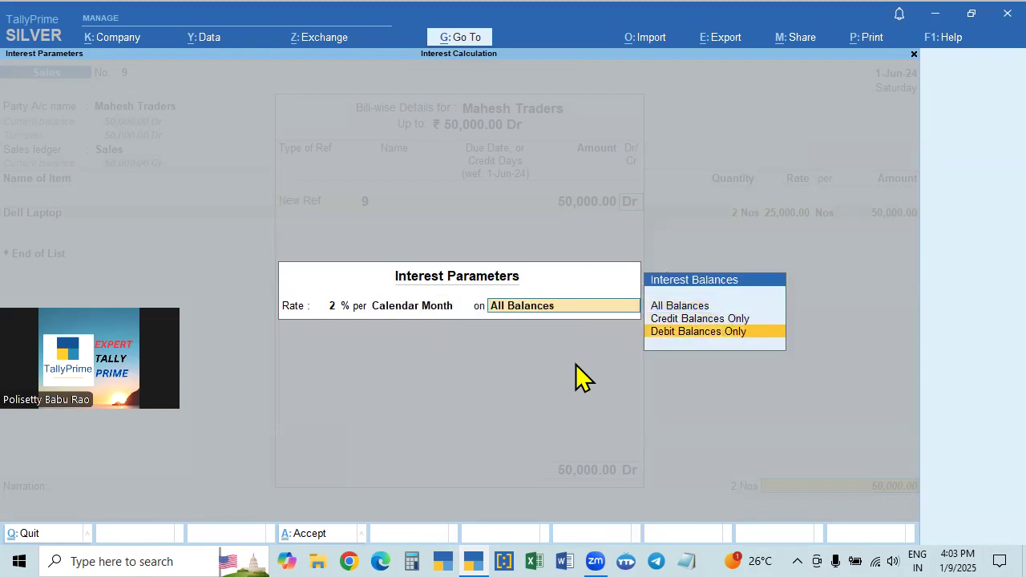
key("Return")
key("Return")
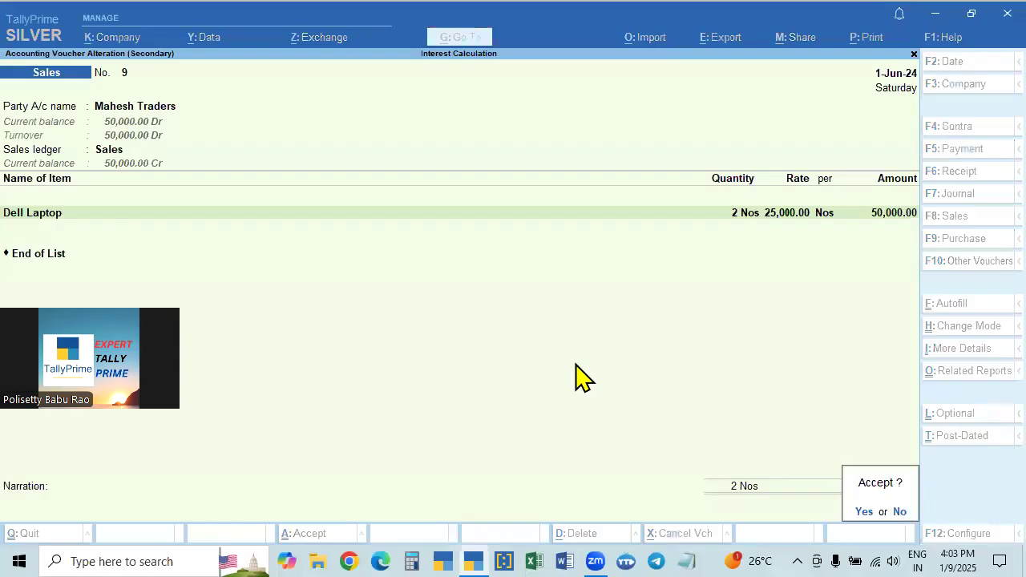
key("Return")
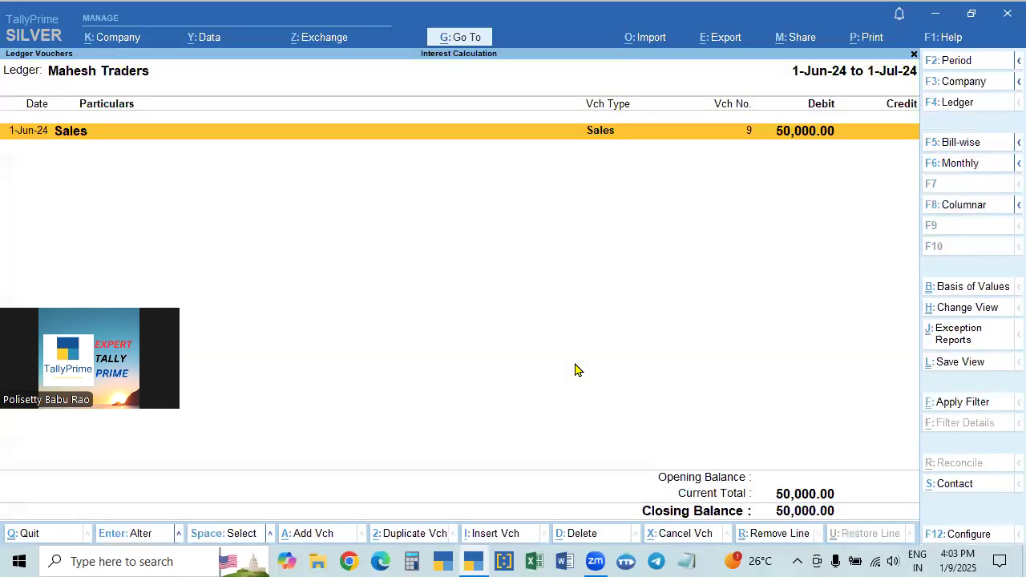
Return to the interest report of Mahesh Traders and show the detailed interest calculation for bill 9
key("Escape")
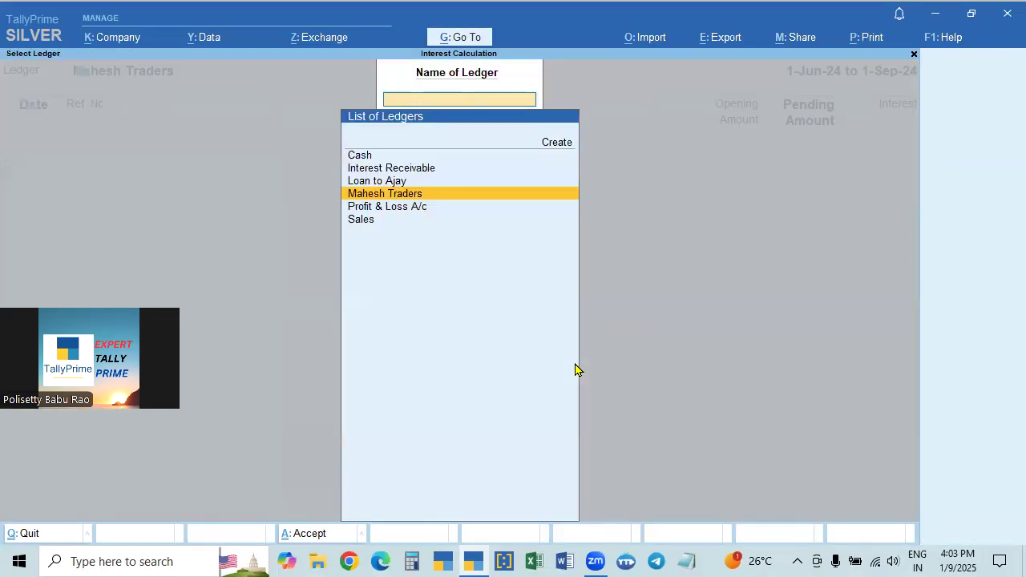
key("Return")
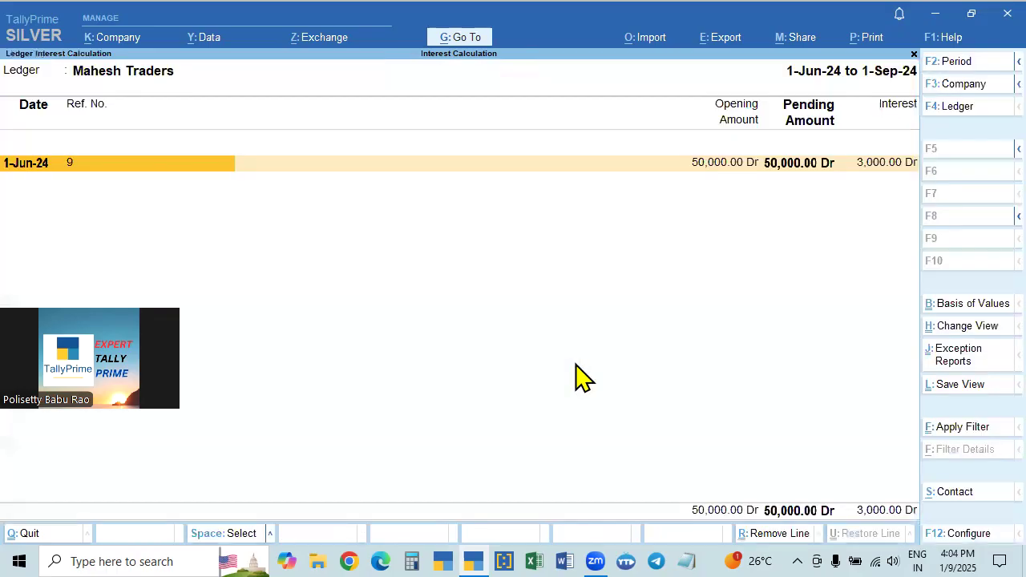
left_click(786, 172)
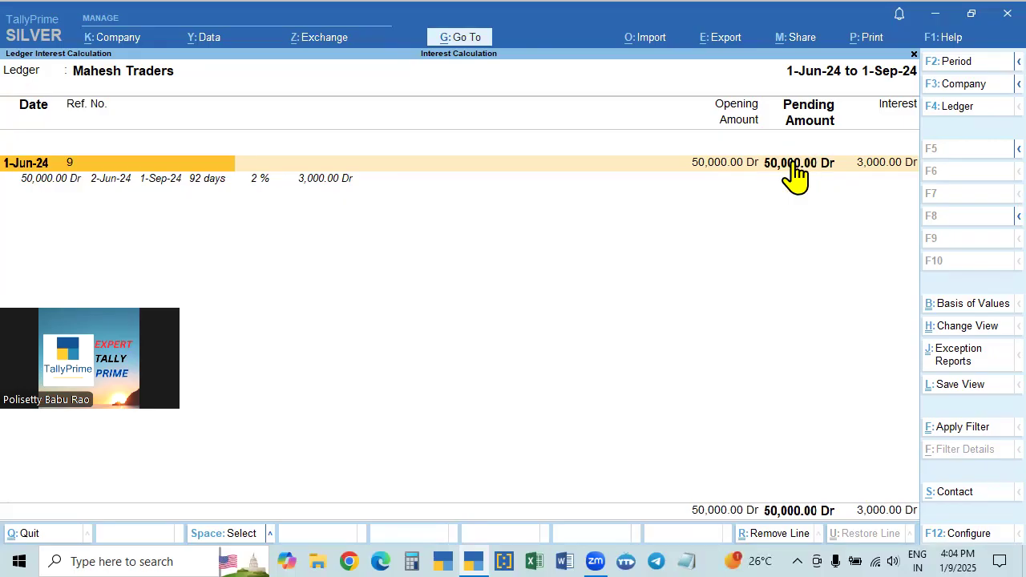
Start a new sales voucher and set its date to 1-Jun-24
left_click(461, 38)
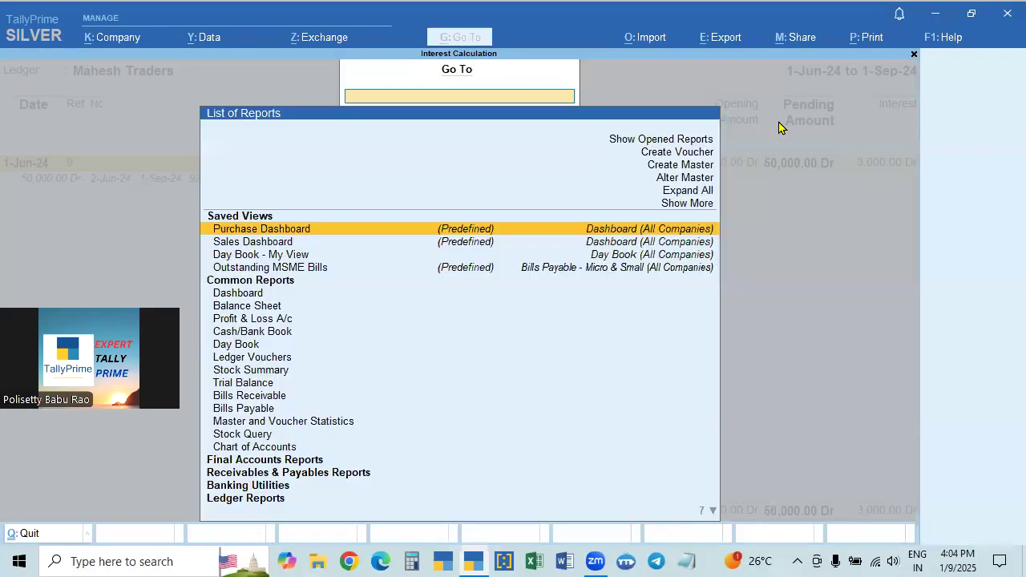
left_click(674, 154)
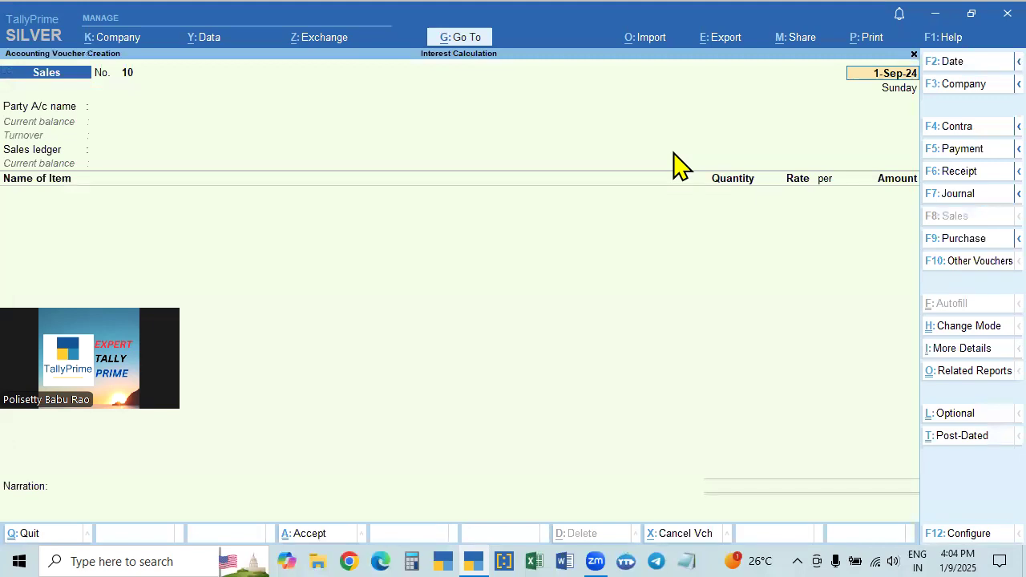
key("F2")
type("1.")
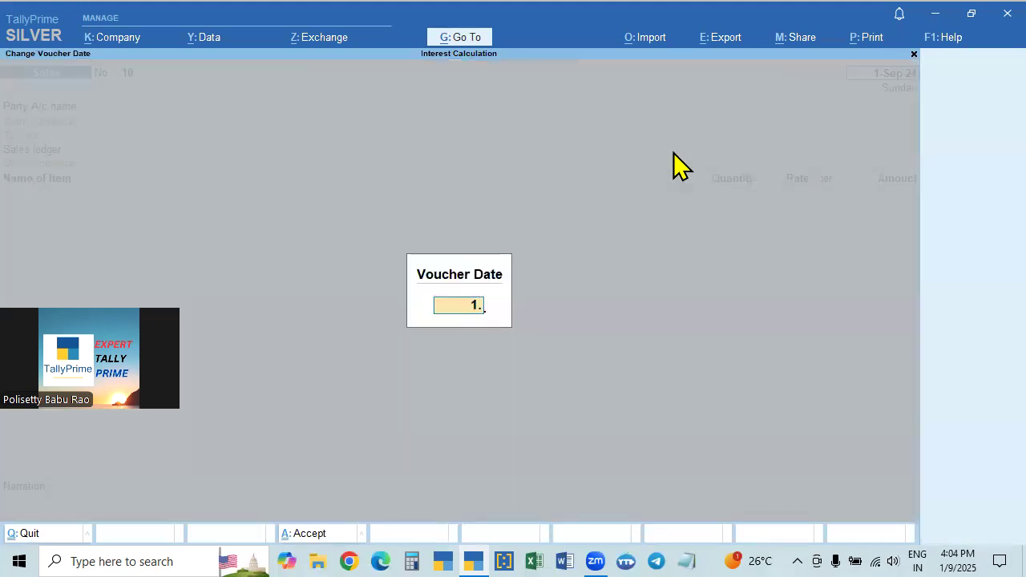
type("6")
key("Return")
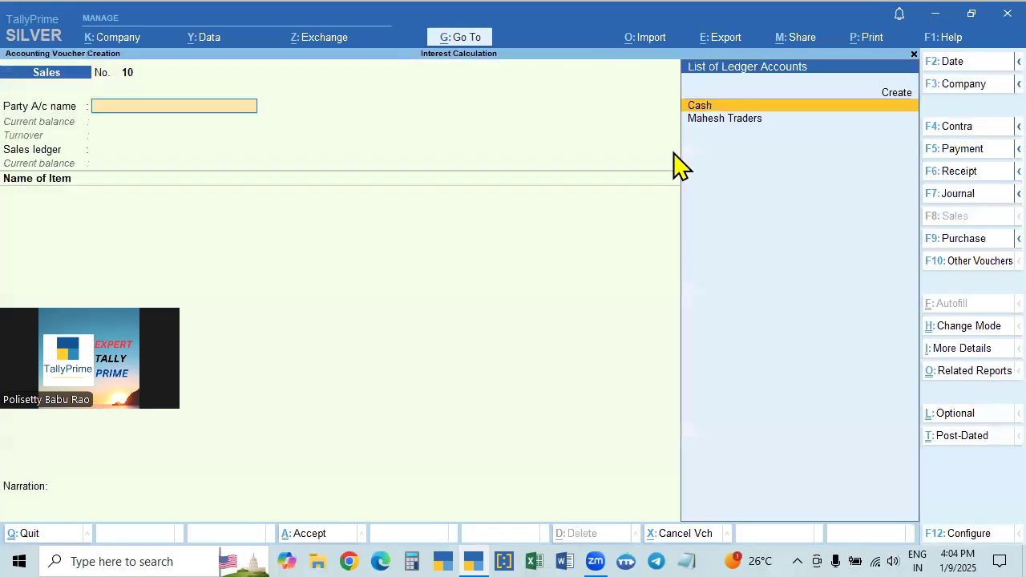
Choose Mahesh Traders as the party, accept the default dispatch and party details, and select Sales as the sales ledger
key("Down")
key("Return")
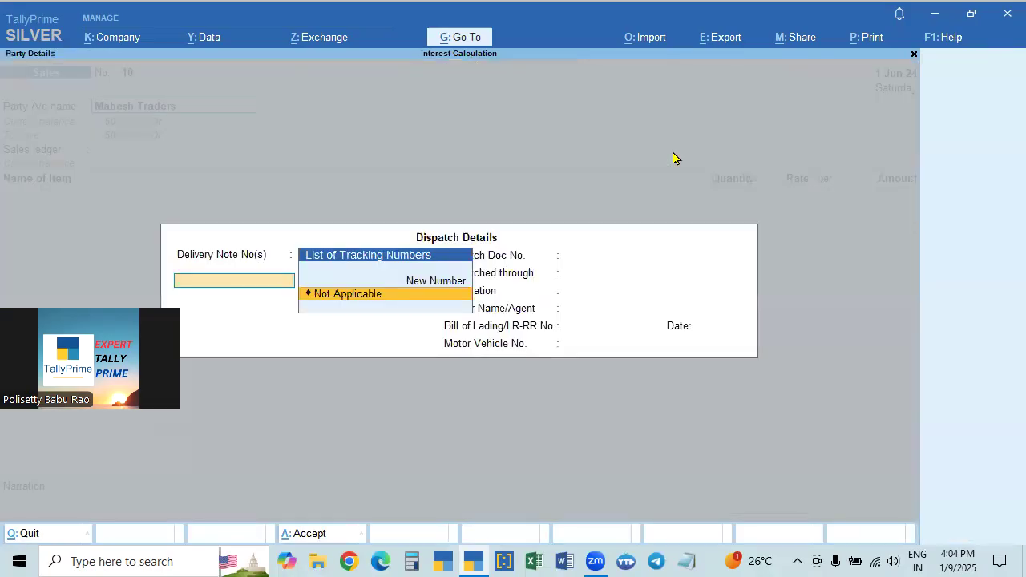
key("ctrl+a")
key("Return")
key("ctrl+a")
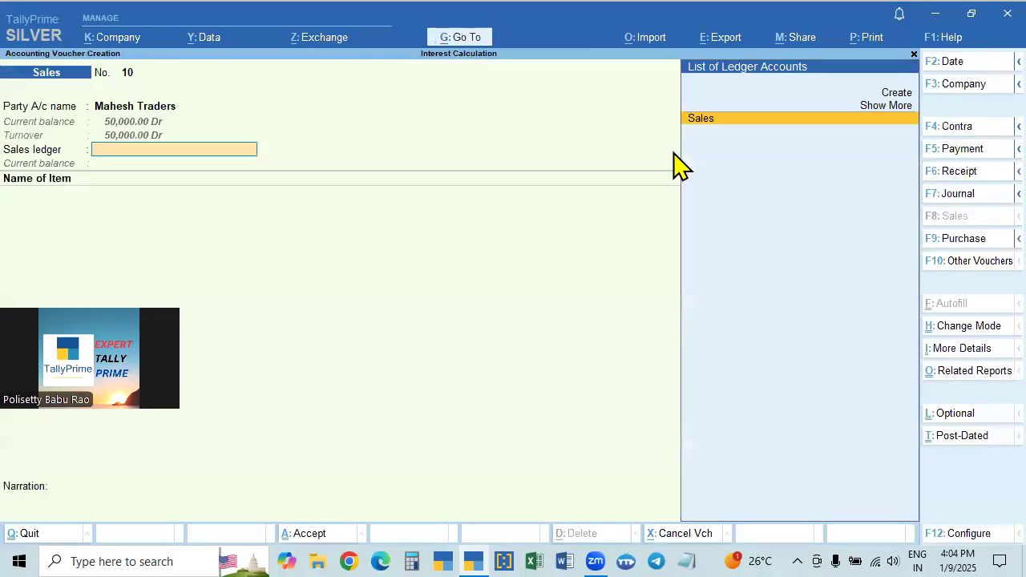
key("Return")
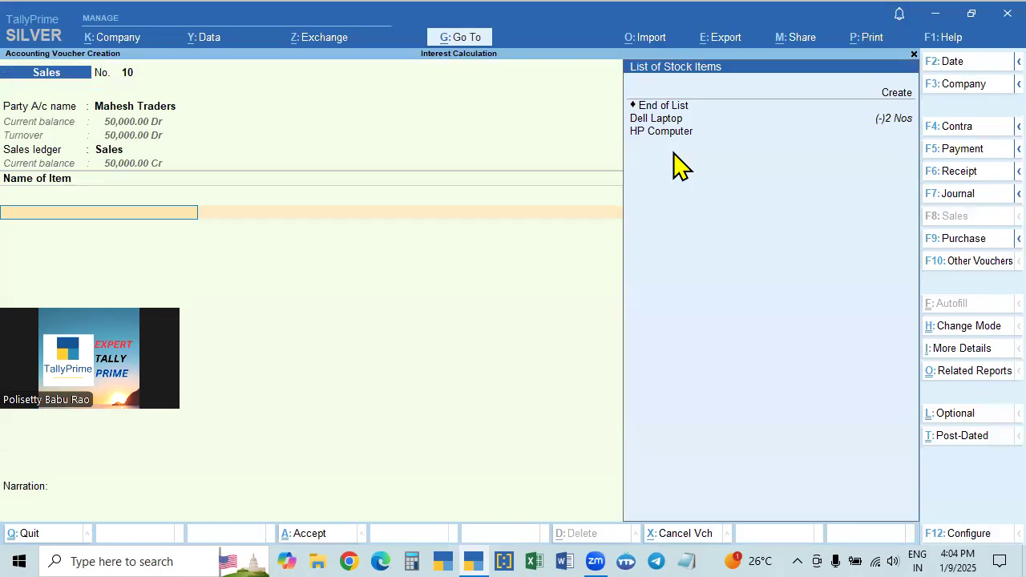
Add the stock item HP Computer to the sales voucher with a quantity of 1 Nos at a rate of 30,000
key("Down")
key("Down")
key("Return")
key("Return")
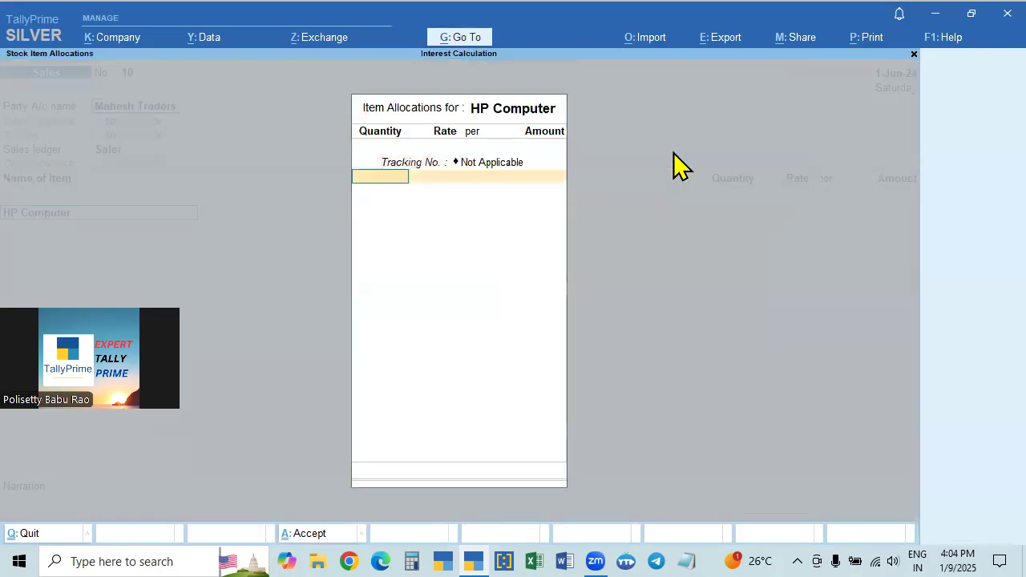
type("1")
key("Return")
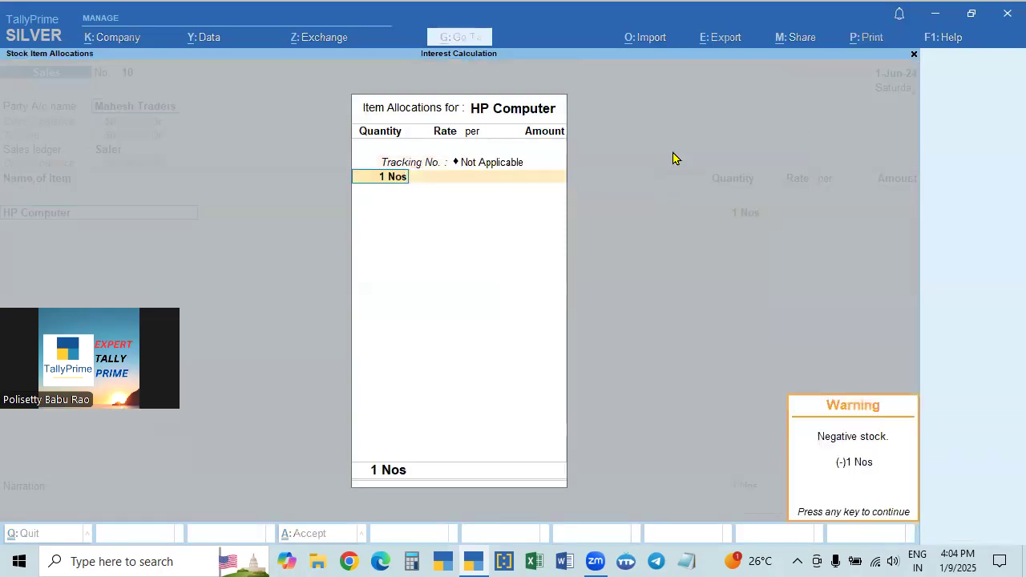
key("Return")
type("30000")
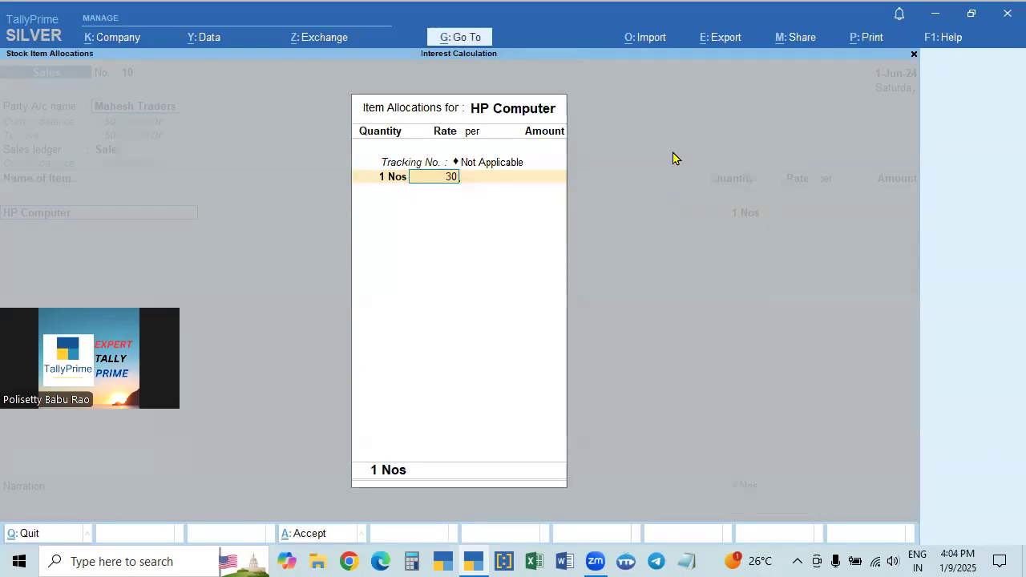
key("Return")
key("Return")
key("Return")
key("Return")
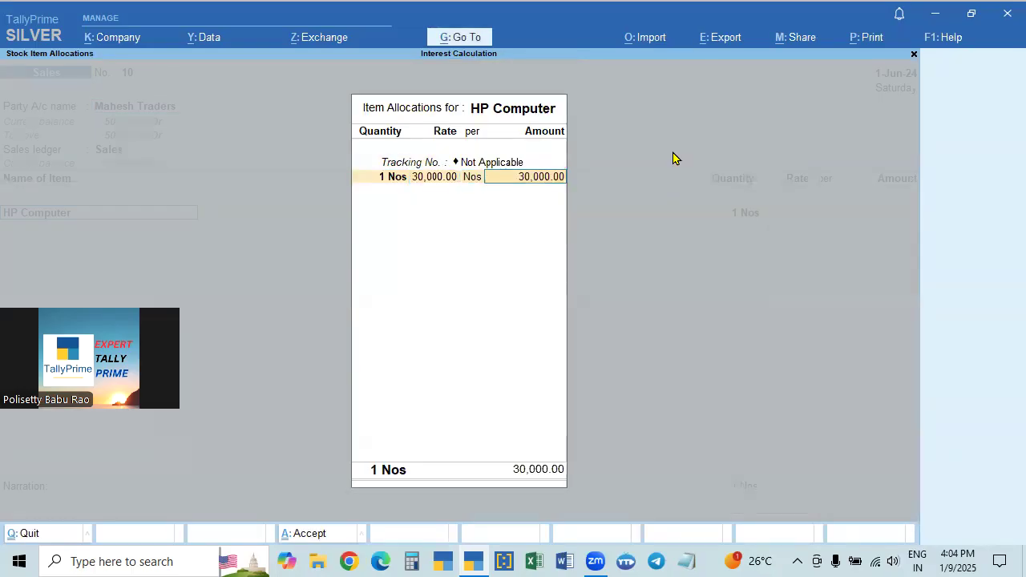
key("Return")
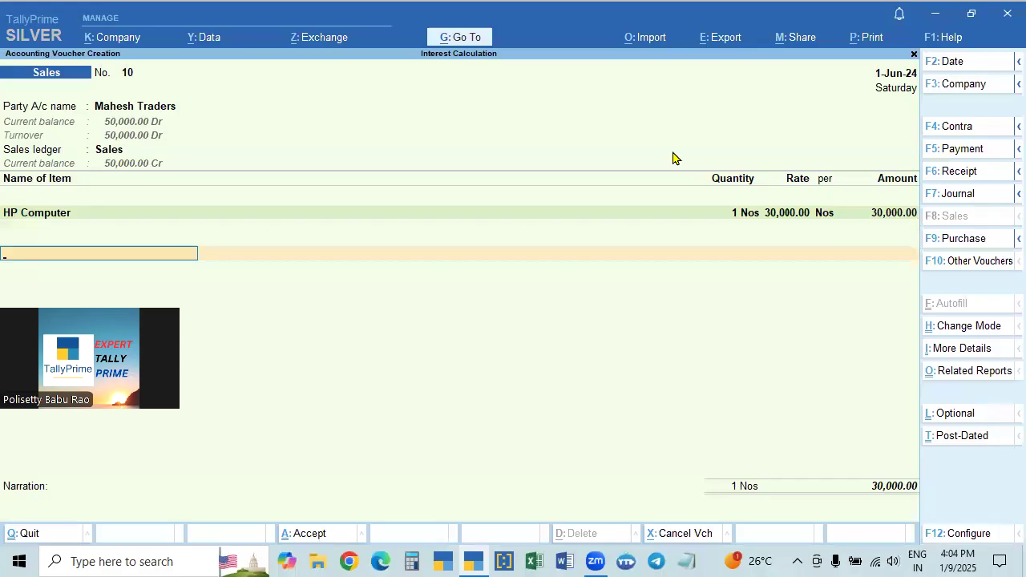
End the item list and allocate the full amount to new bill reference 10, leaving the credit period blank
key("Return")
key("Return")
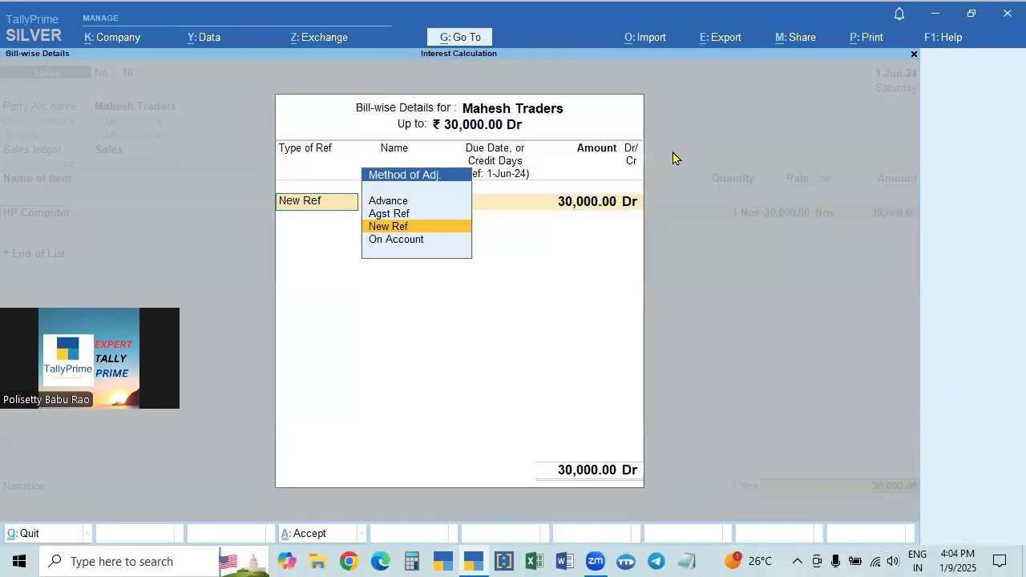
key("Return")
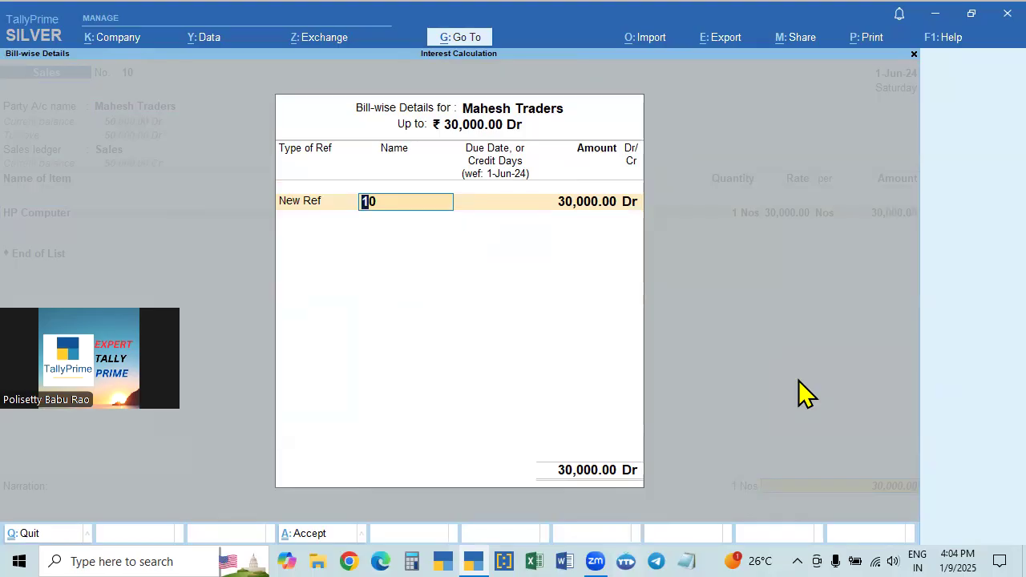
key("Return")
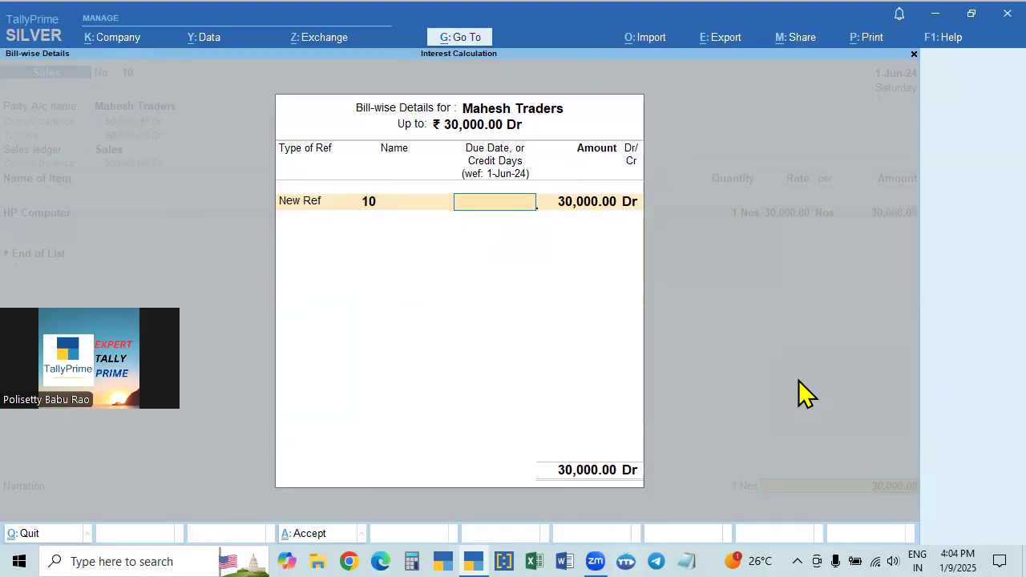
key("Return")
key("Return")
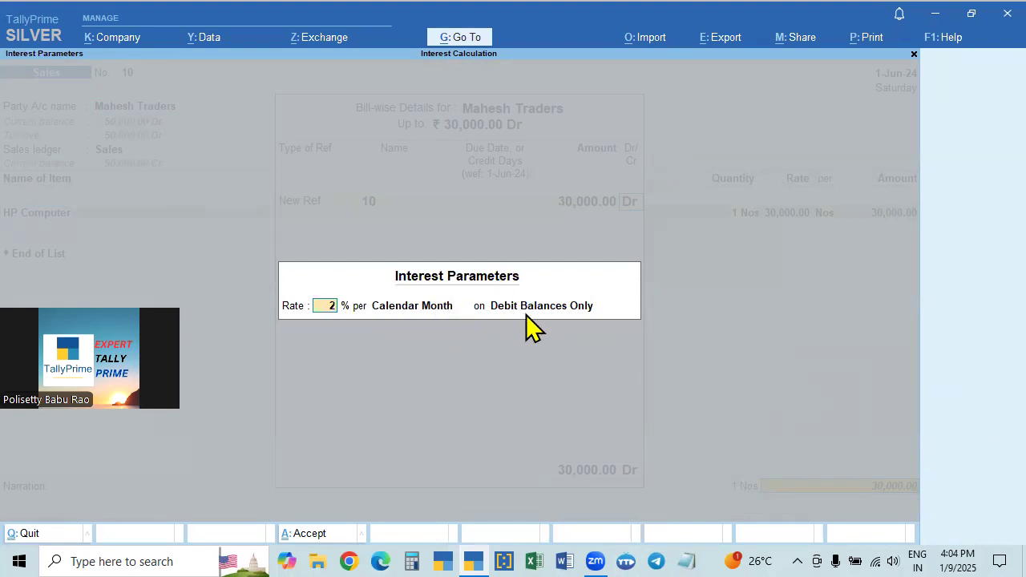
Accept 2% per Calendar Month on Debit Balances Only as the bill's interest parameters and save the sales voucher
key("Return")
key("Return")
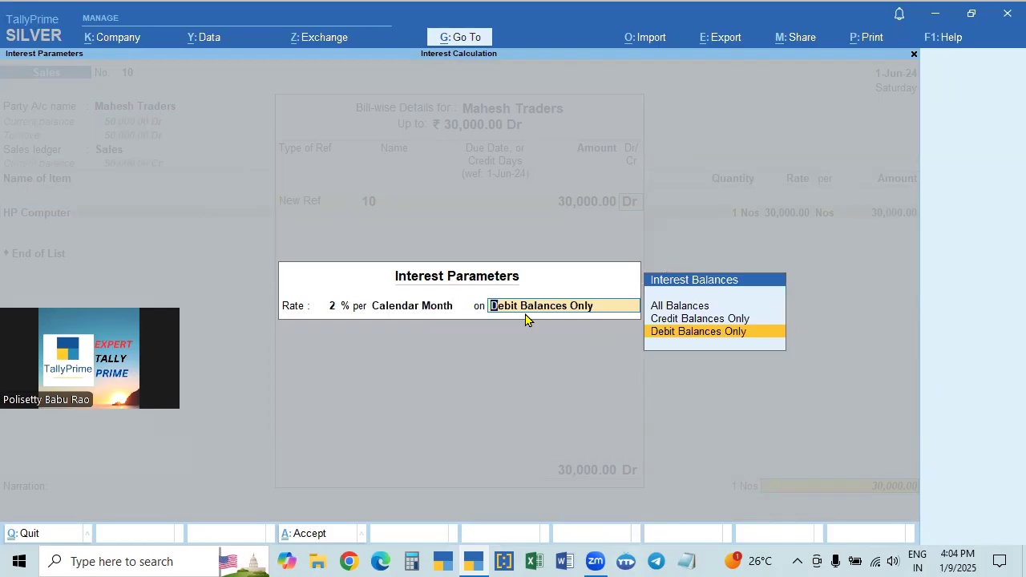
key("Return")
key("Return")
key("Return")
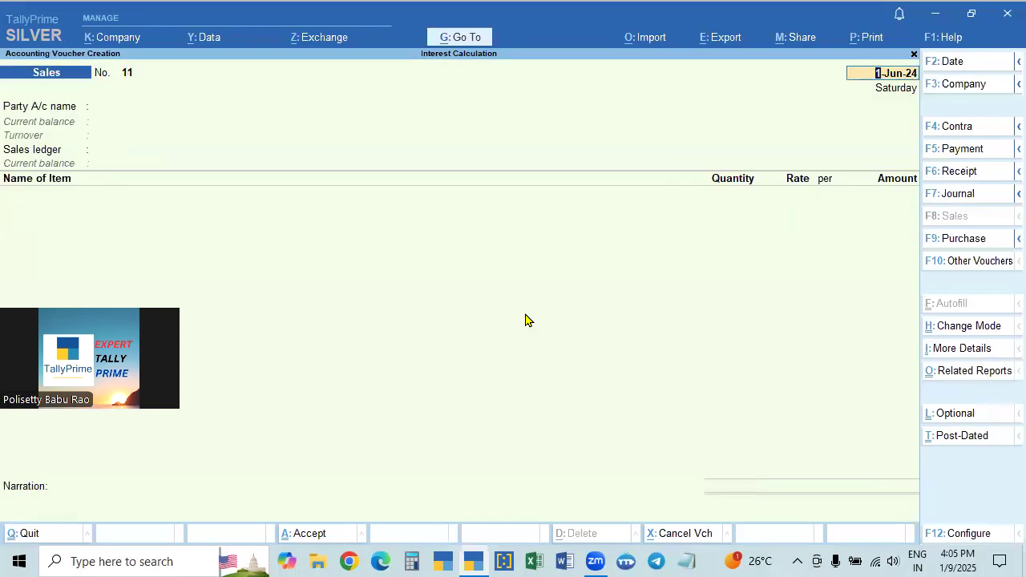
Leave the blank sales voucher, return to the interest report of Mahesh Traders and show the detailed interest calculation for bill 10
key("BackSpace")
key("Escape")
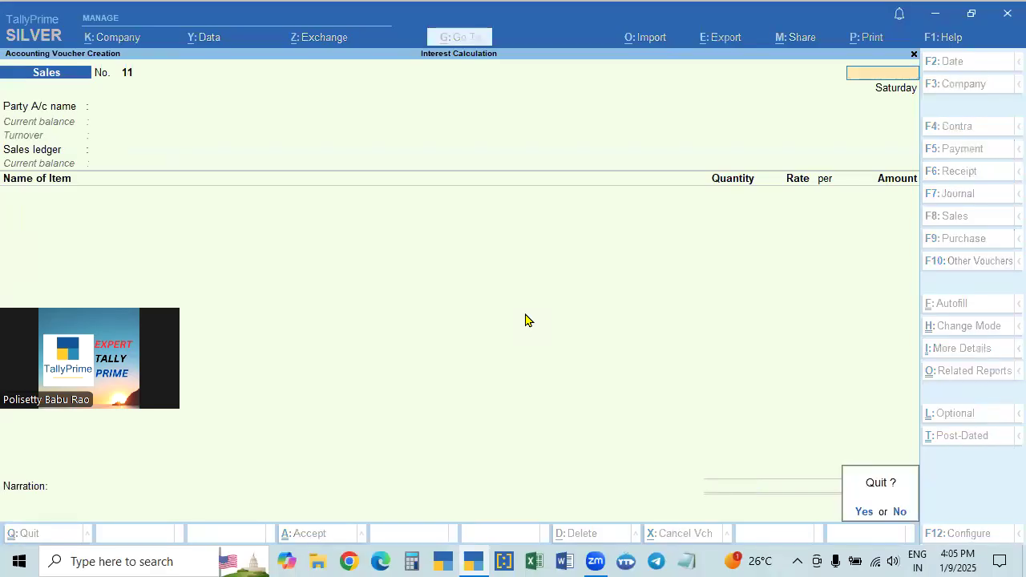
key("Return")
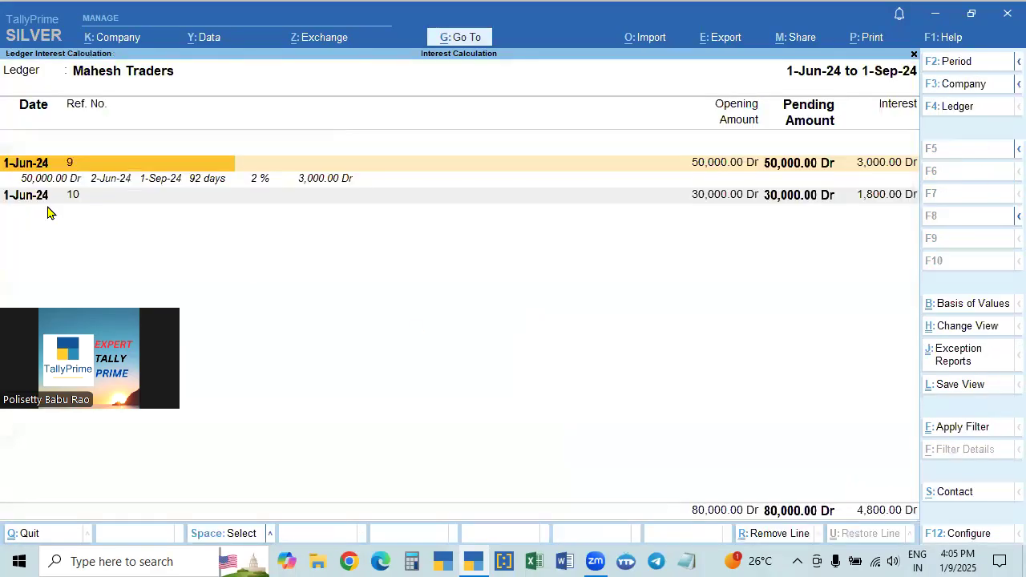
key("alt+F5")
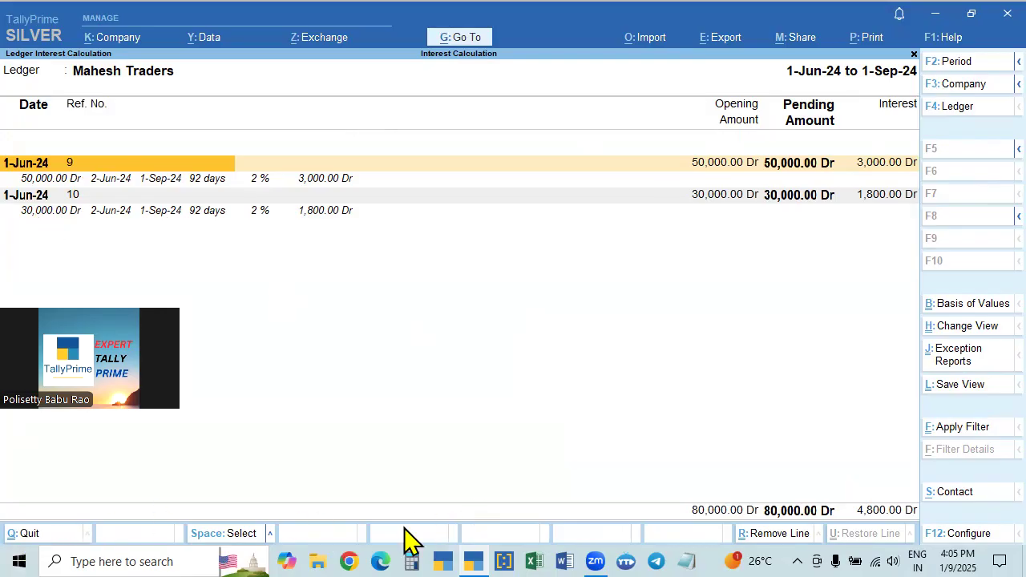
Check the interest of bill 10 in the Windows Calculator by computing 30000 × 2% × 3, and close the calculator
left_click(411, 560)
type("300")
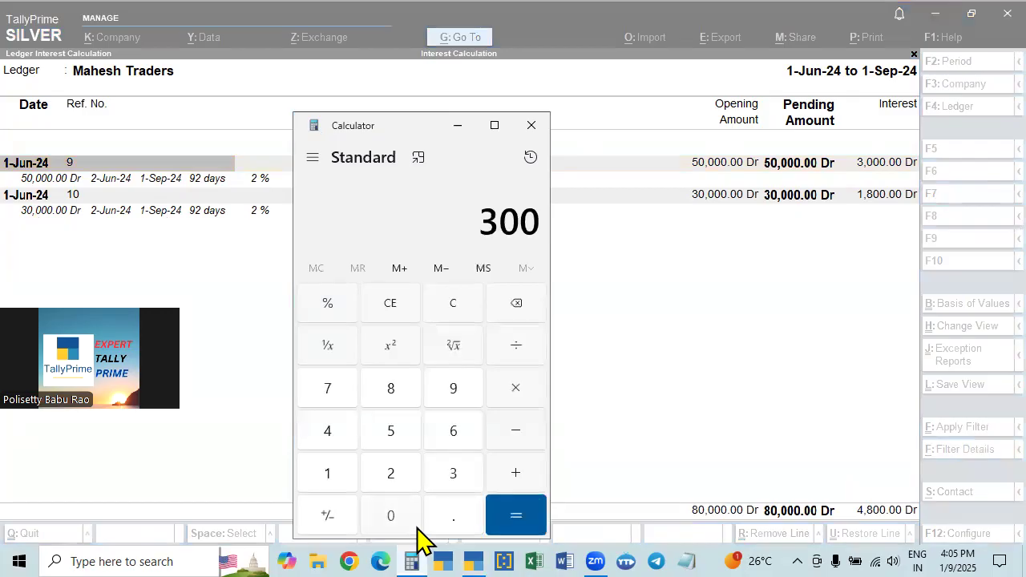
type("00*2%")
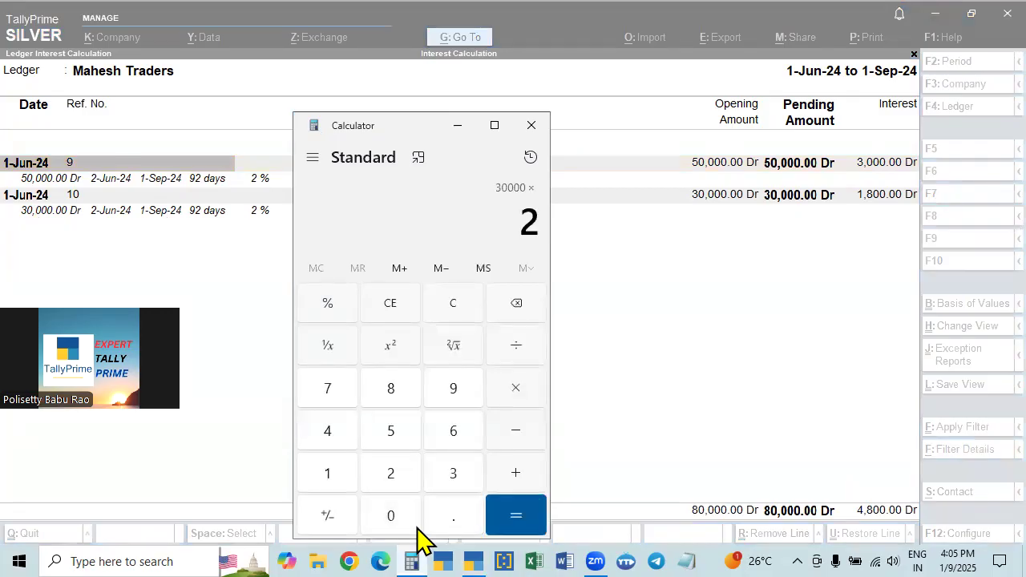
type("*")
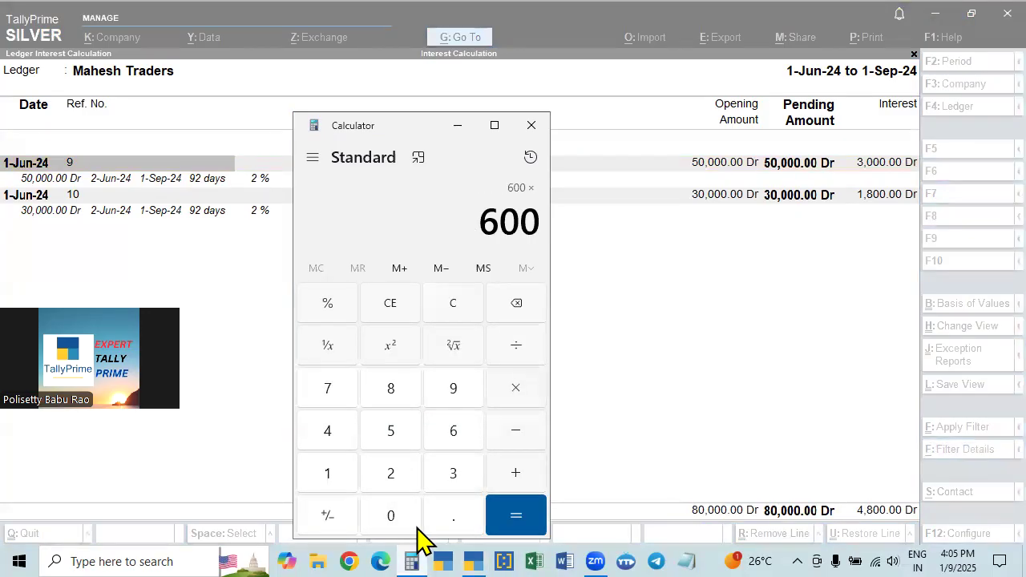
type("3")
key("Return")
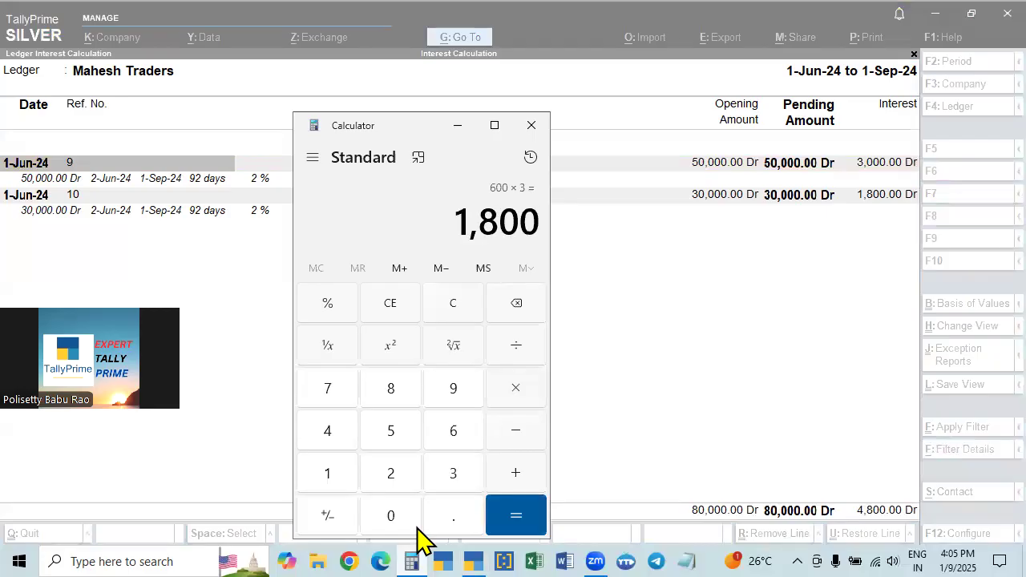
key("Escape")
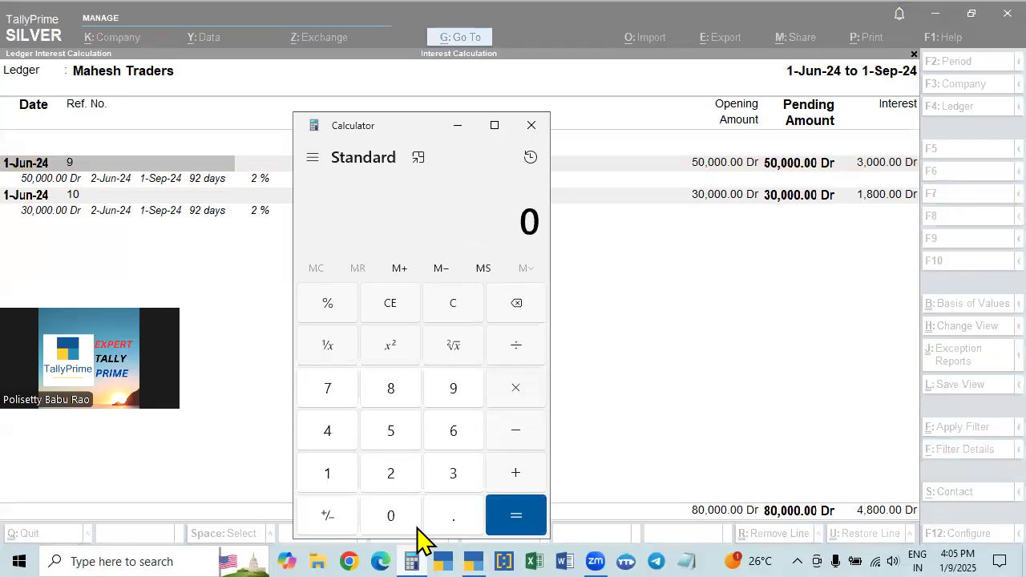
left_click(529, 128)
left_click(589, 343)
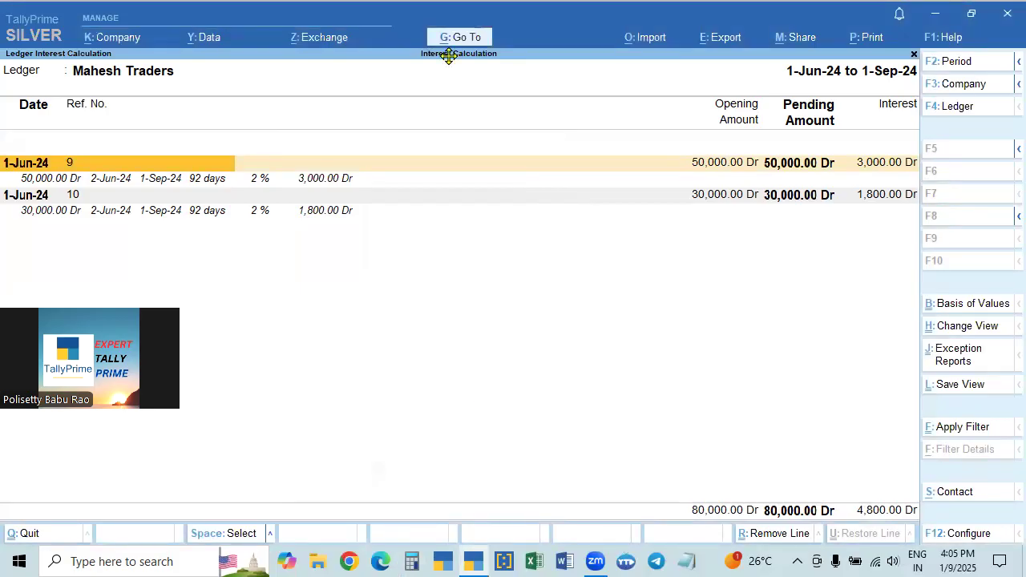
Open the Mahesh Traders ledger for alteration and bring up its interest parameters
left_click(473, 40)
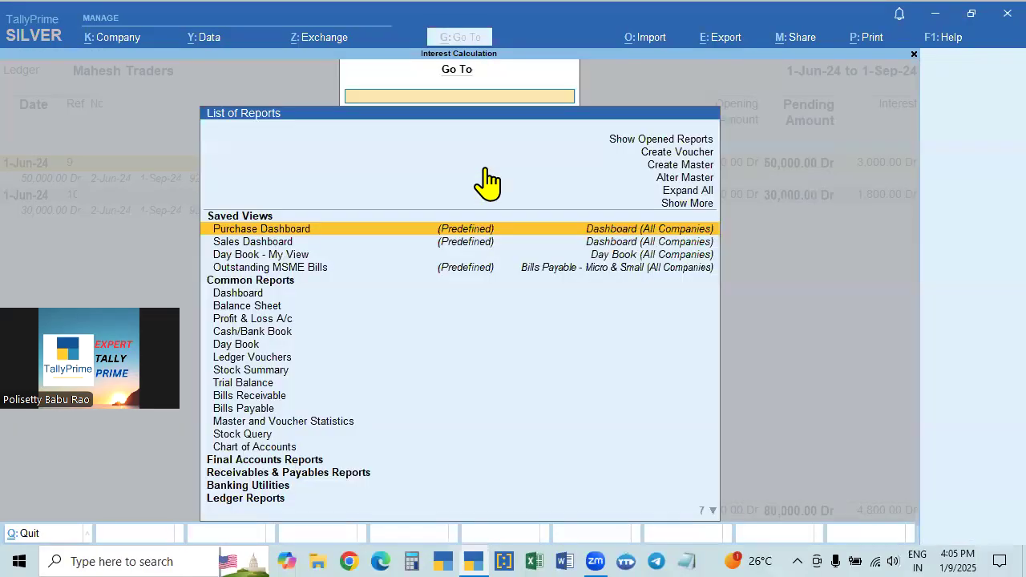
left_click(676, 180)
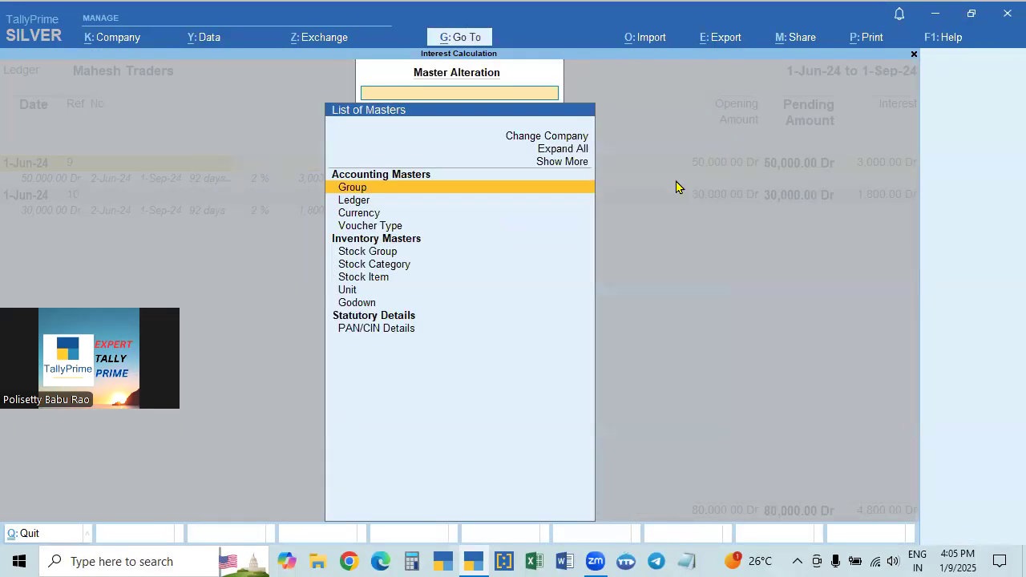
key("Down")
key("Return")
key("Down")
key("Down")
key("Down")
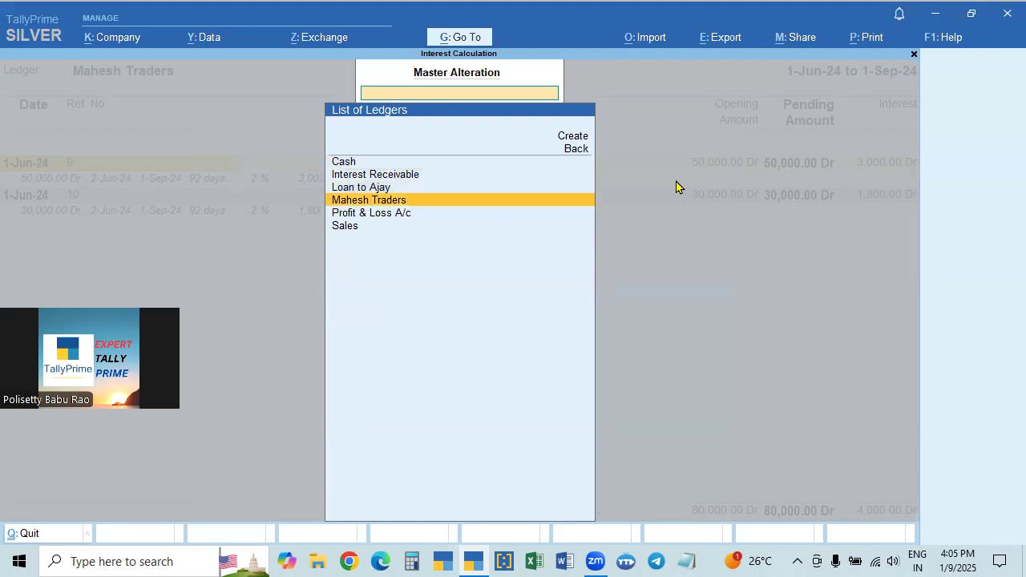
key("Return")
key("Return")
key("Return")
key("Return")
key("Return")
key("Return")
key("Return")
key("Return")
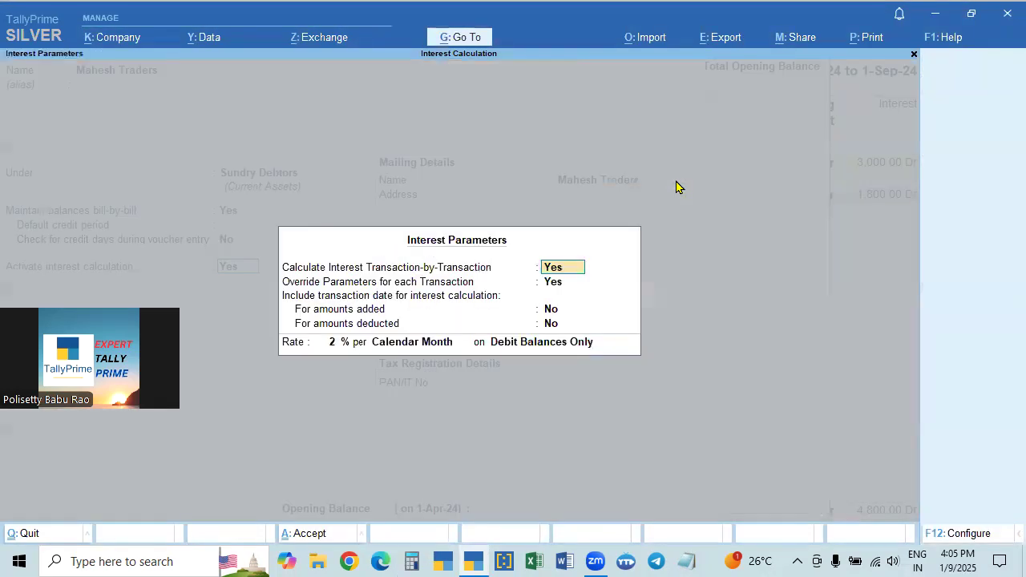
Keep Override Parameters for each Transaction at Yes, save the Mahesh Traders ledger and return to the interest report
key("Return")
type("n")
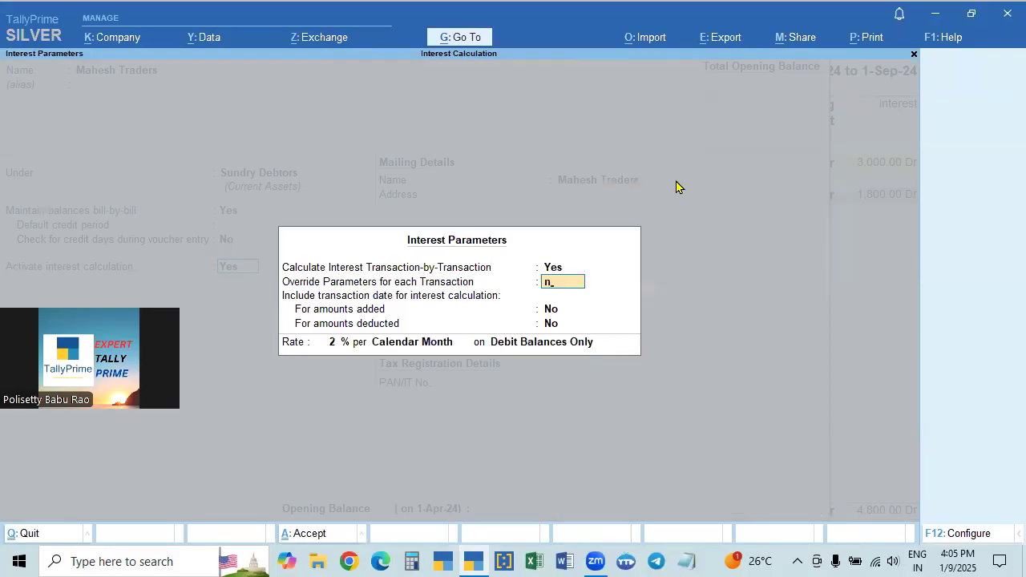
key("BackSpace")
type("y")
key("Return")
key("ctrl+a")
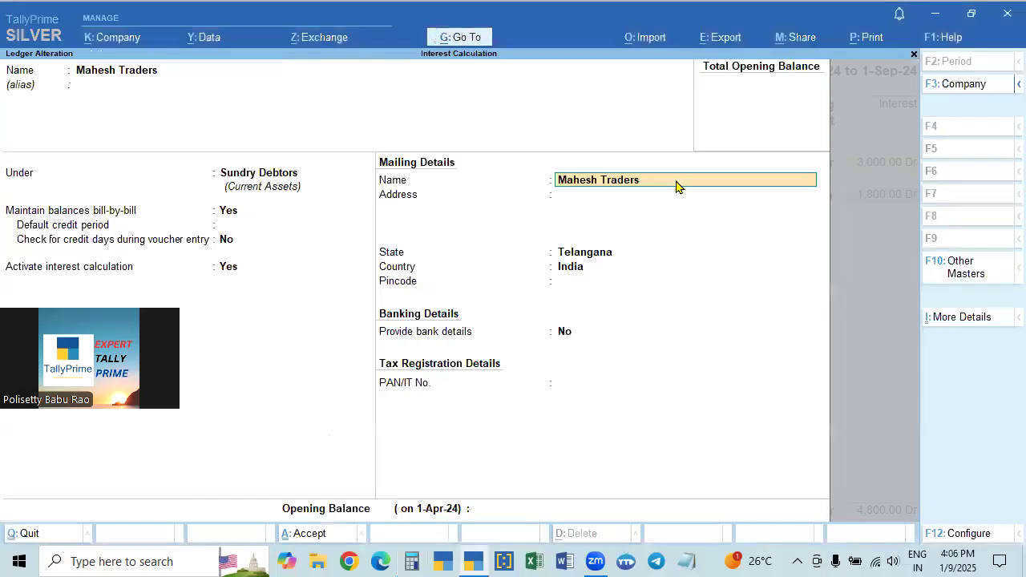
key("ctrl+a")
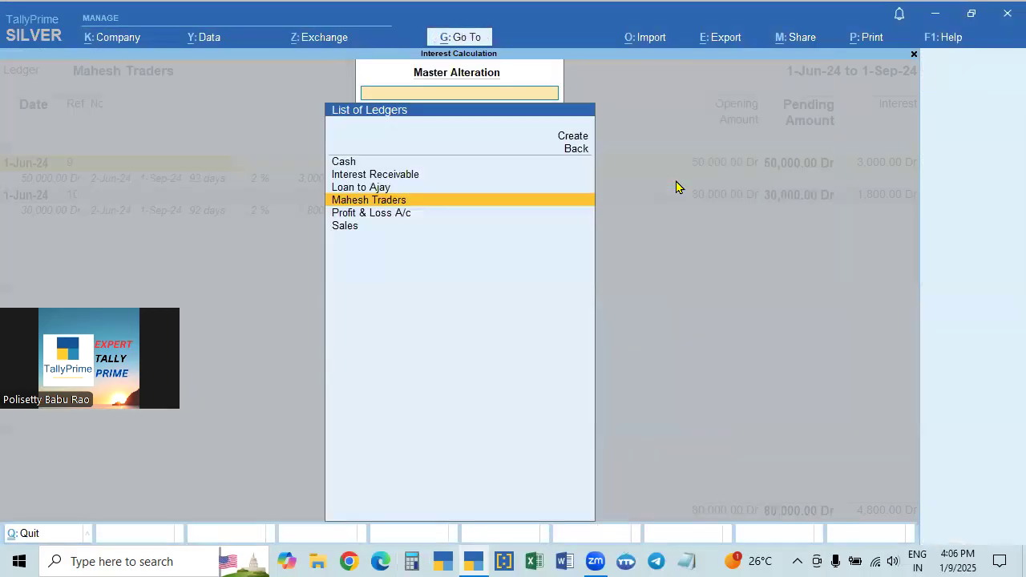
key("Escape")
key("Escape")
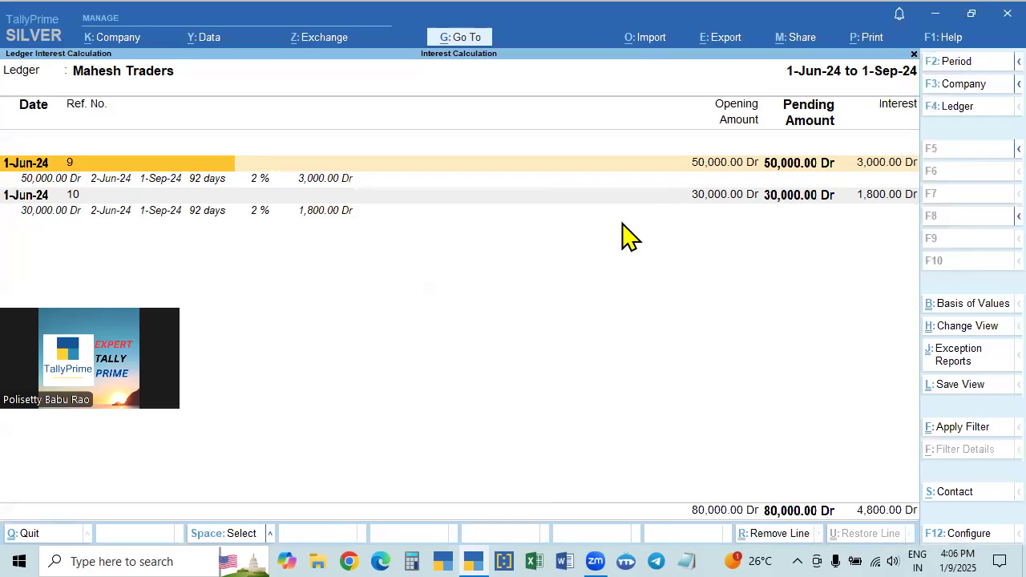
Start a new voucher of type Debit Note with the voucher class Interest Receivable
left_click(464, 46)
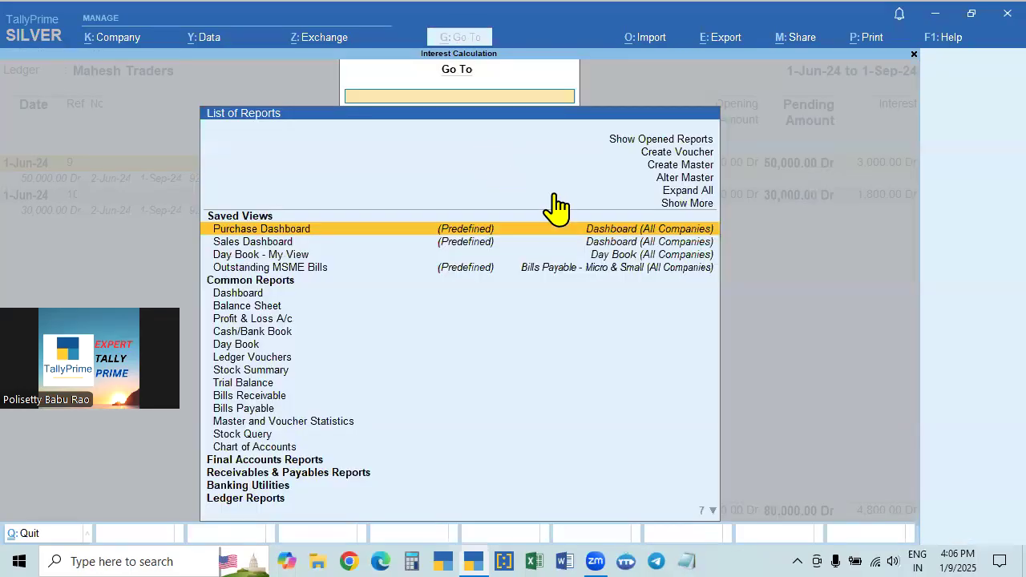
left_click(679, 157)
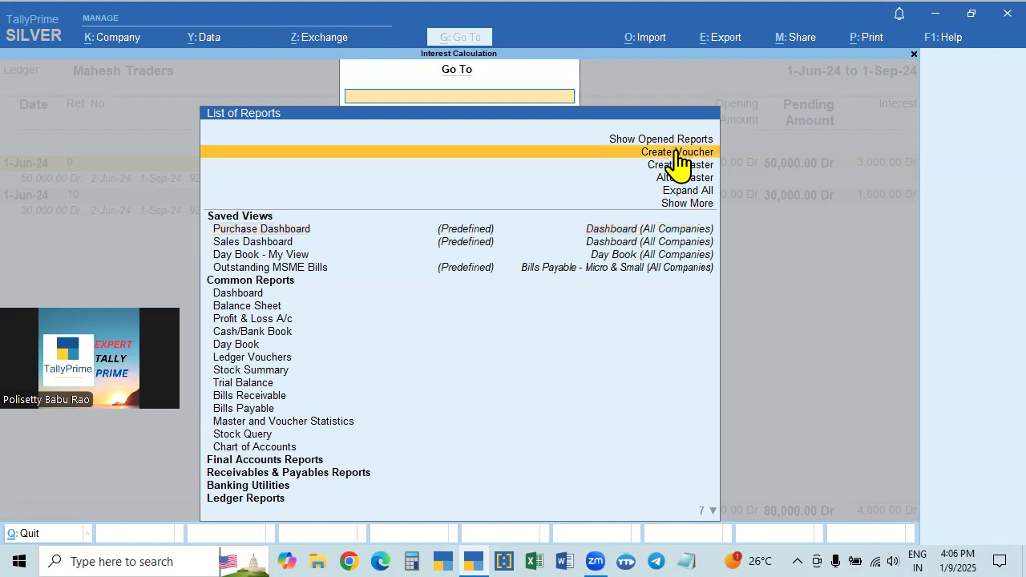
left_click(678, 157)
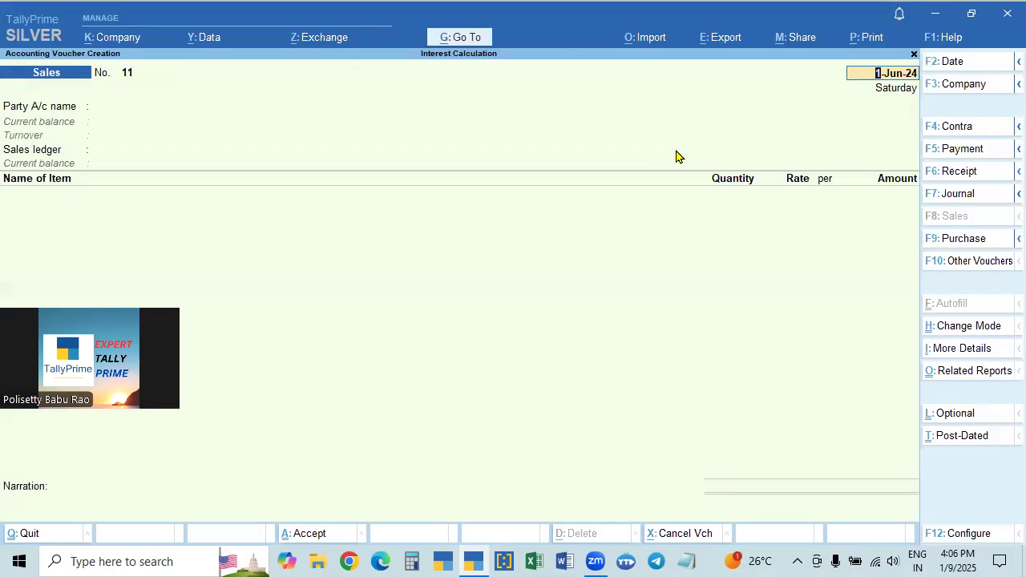
key("alt+F5")
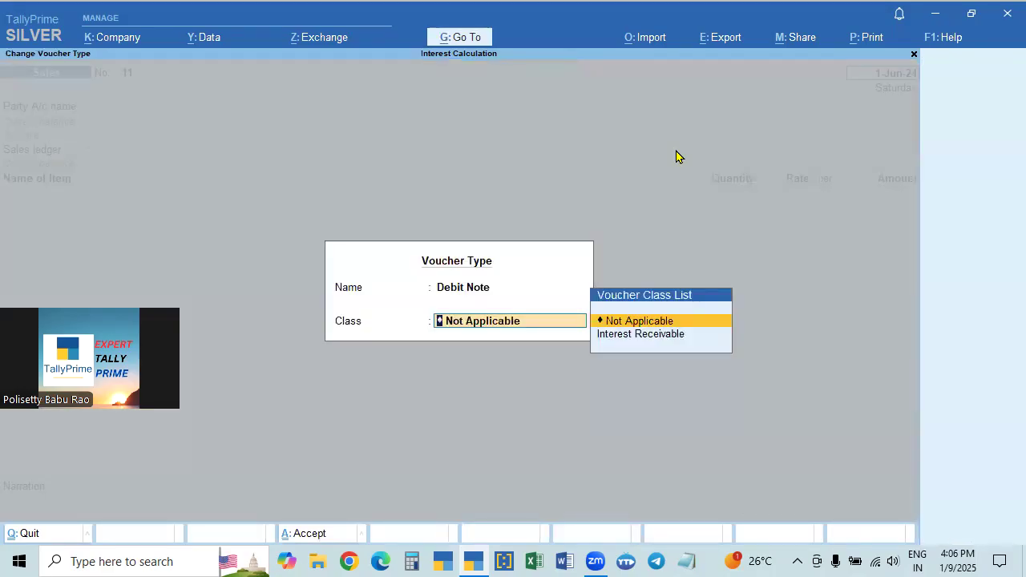
left_click(624, 336)
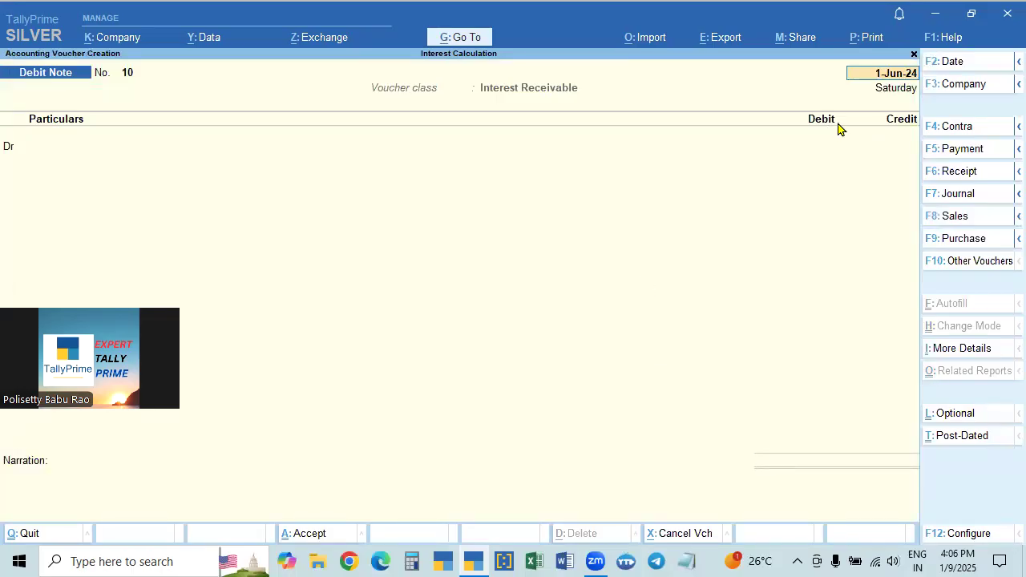
Set the debit note's date to 1-Sep-24 and proceed to its debit ledger selection
key("F2")
type("1.9")
key("Return")
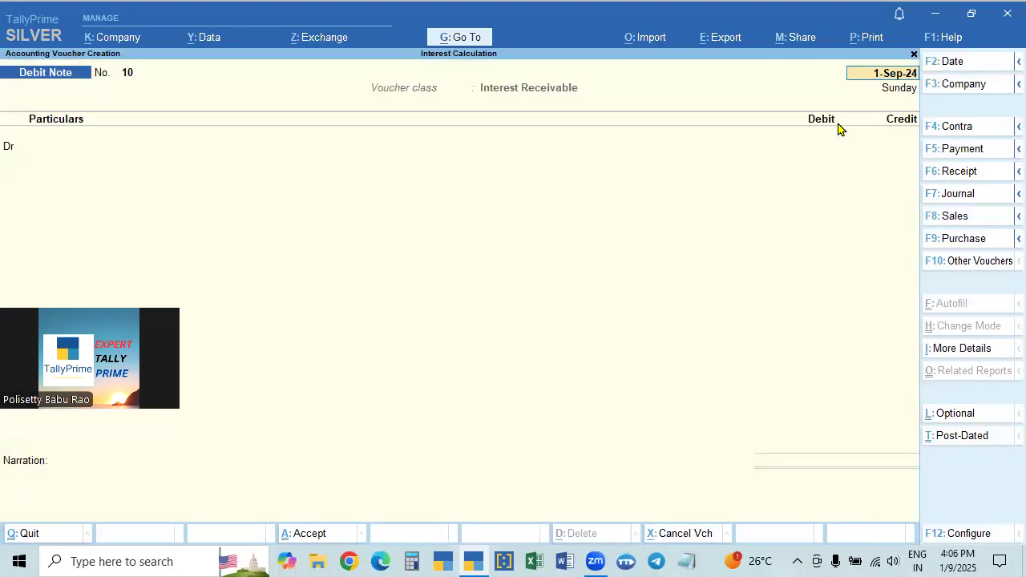
key("Return")
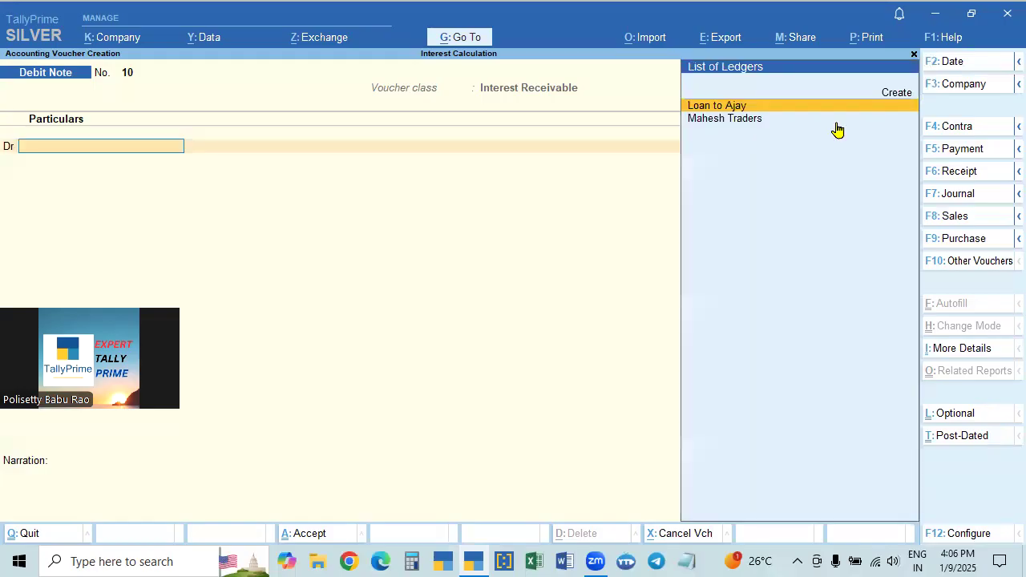
Debit Mahesh Traders, include interest bills 9 and 10, and accept the party details as they are
key("Down")
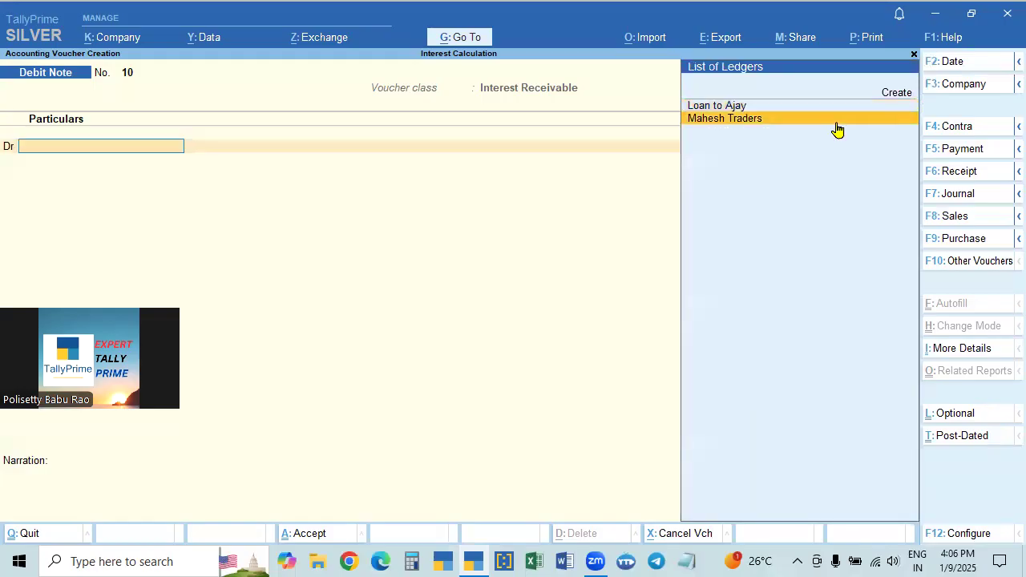
key("Return")
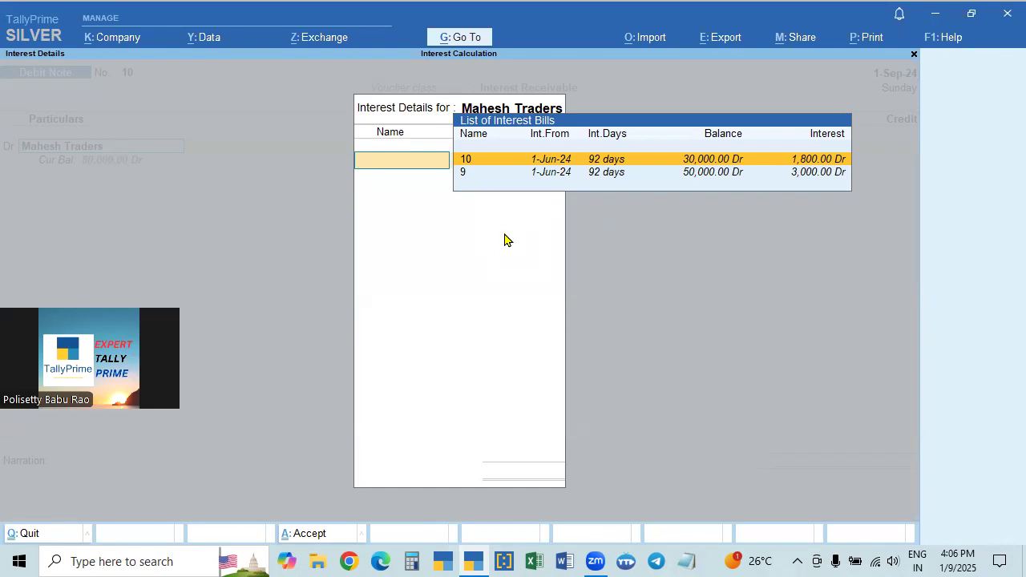
left_click(547, 173)
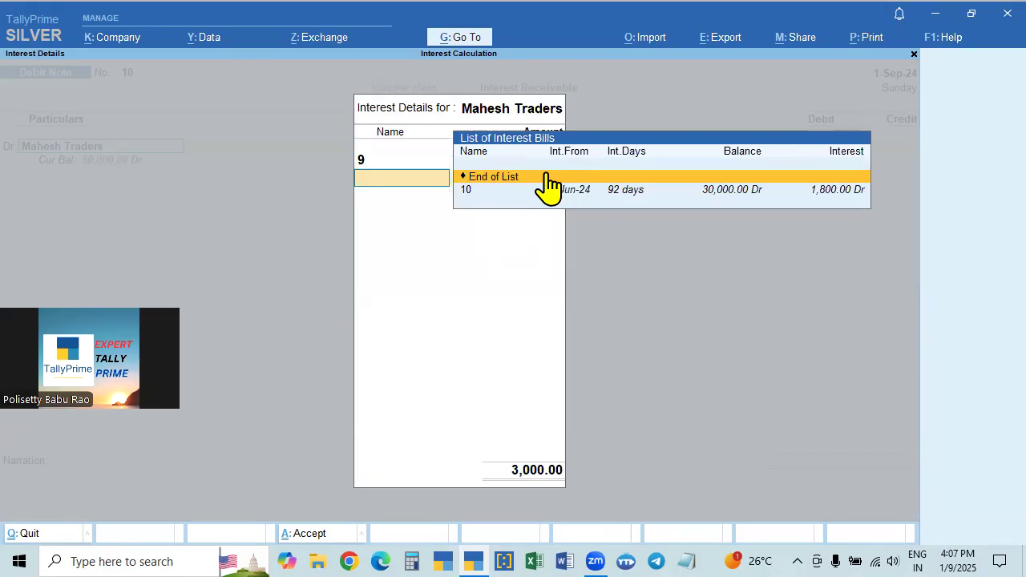
key("Down")
key("Return")
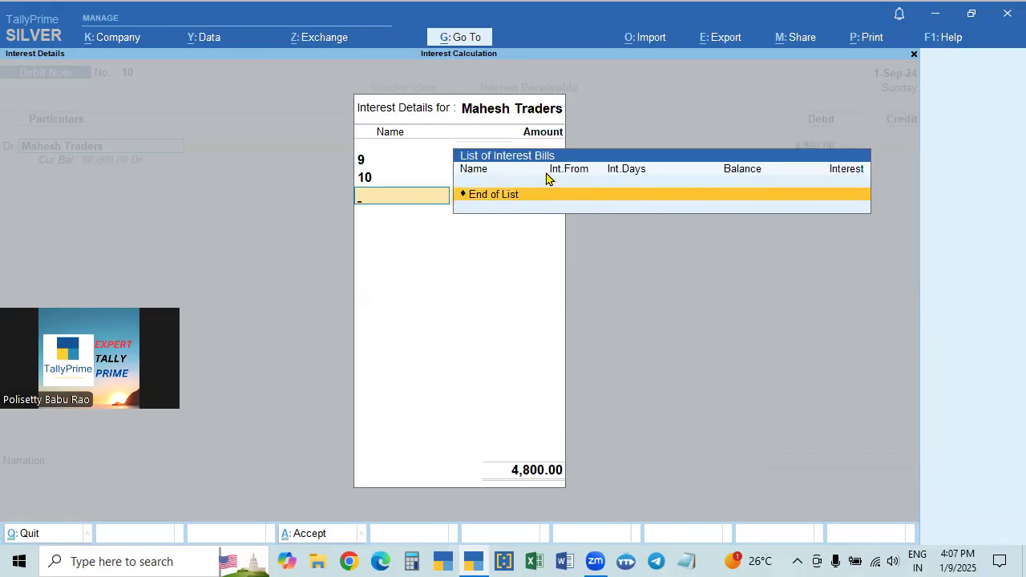
key("Return")
key("ctrl+a")
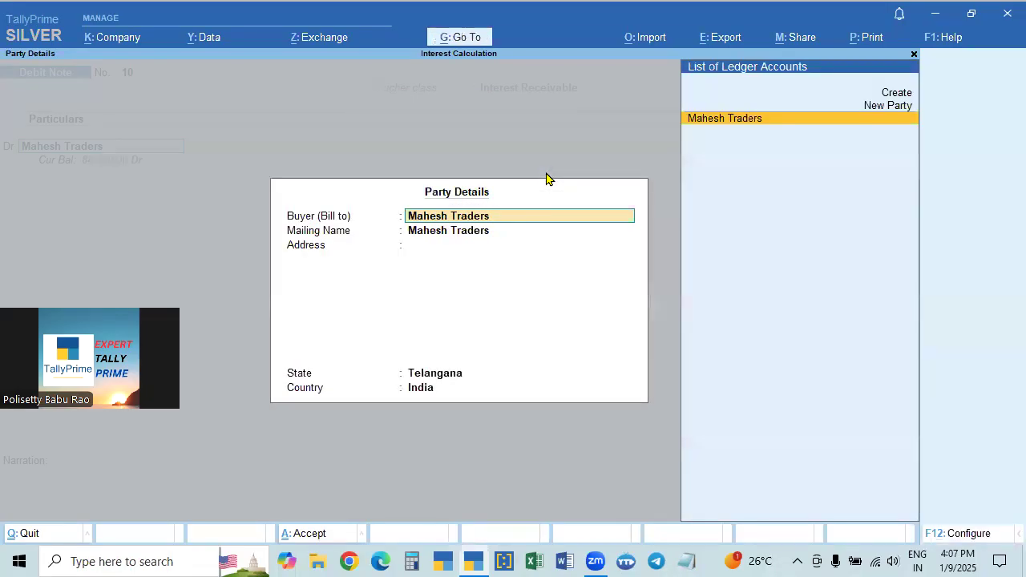
key("ctrl+a")
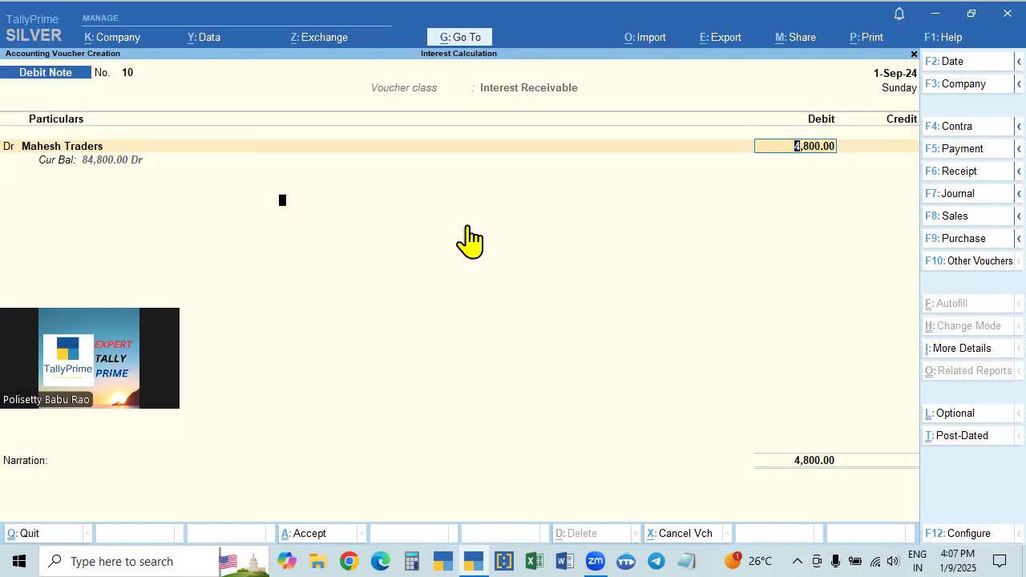
Allocate 3,000 of the Mahesh Traders debit as Agst Ref to pending bill 9
key("Return")
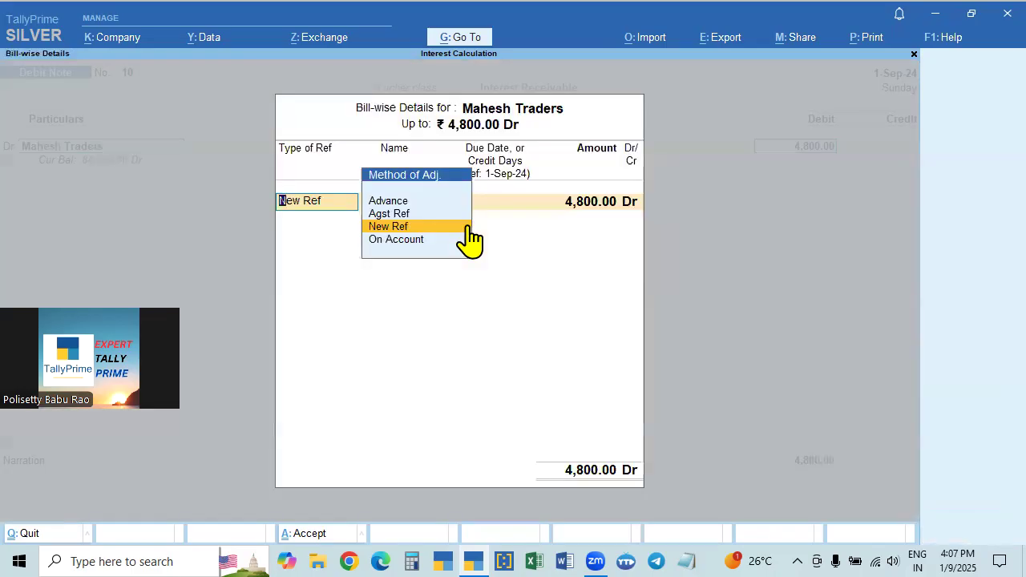
left_click(393, 215)
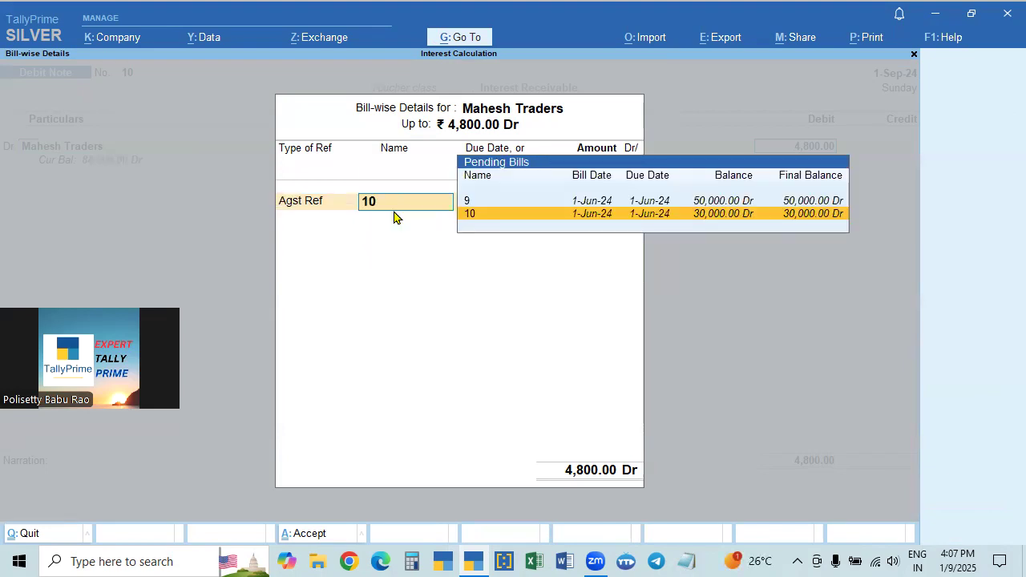
key("Up")
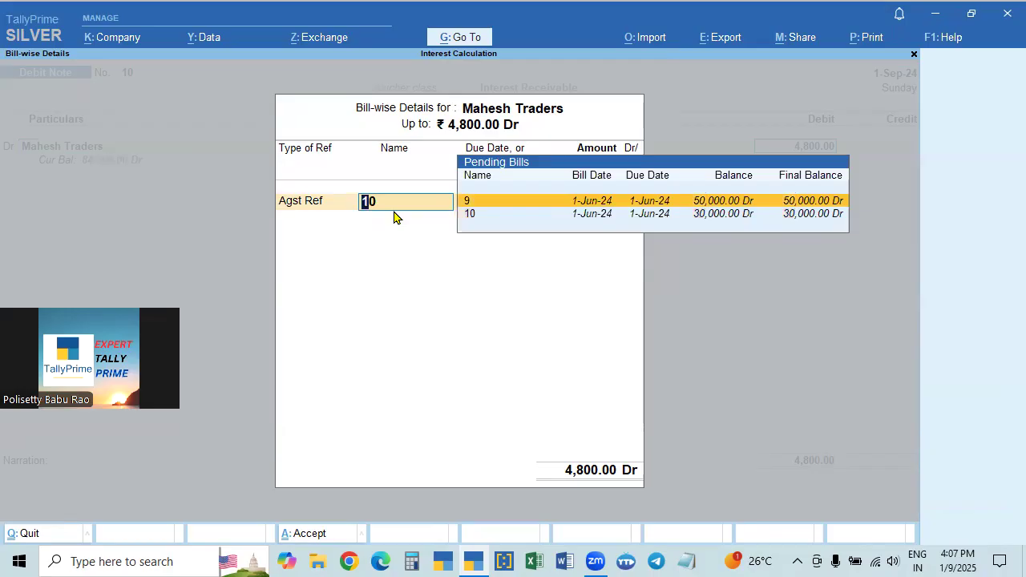
key("Return")
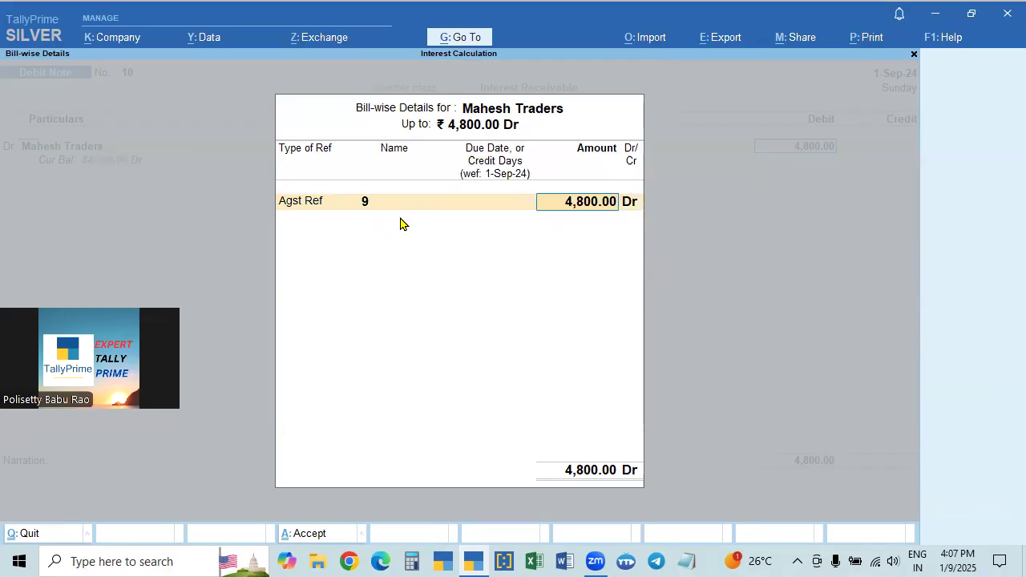
type("3000")
key("Return")
key("Return")
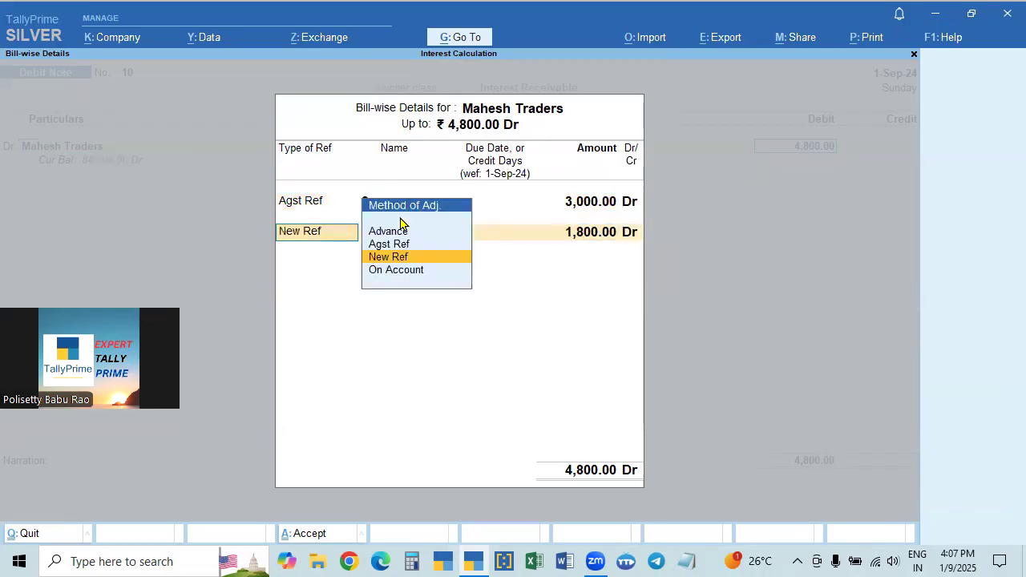
Allocate the remaining 1,800 as Agst Ref to pending bill 10 and proceed to the credit ledger
key("Up")
key("Return")
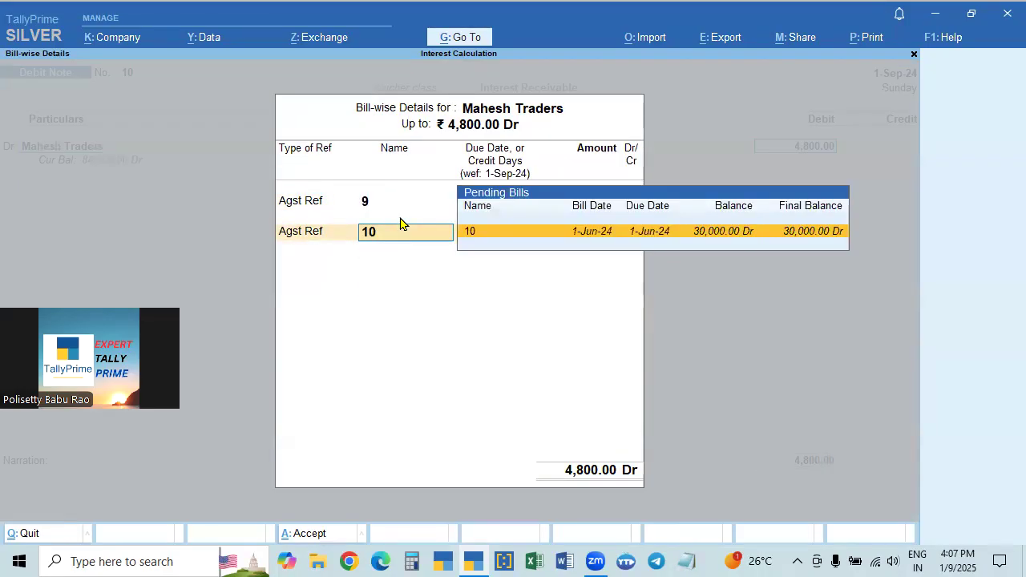
key("Return")
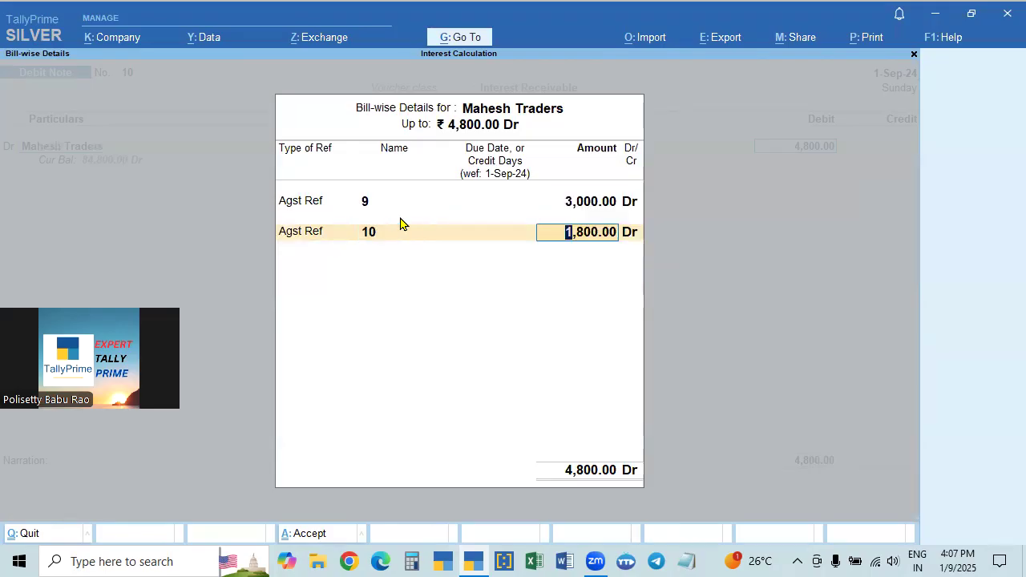
key("Return")
key("Return")
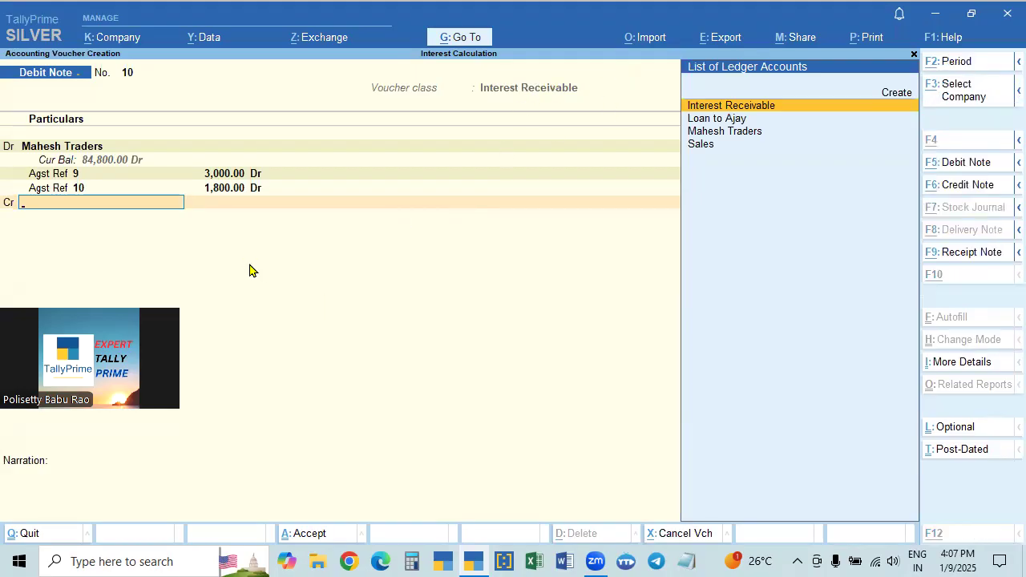
Select Interest Receivable as the credit ledger of the debit note
key("alt+c")
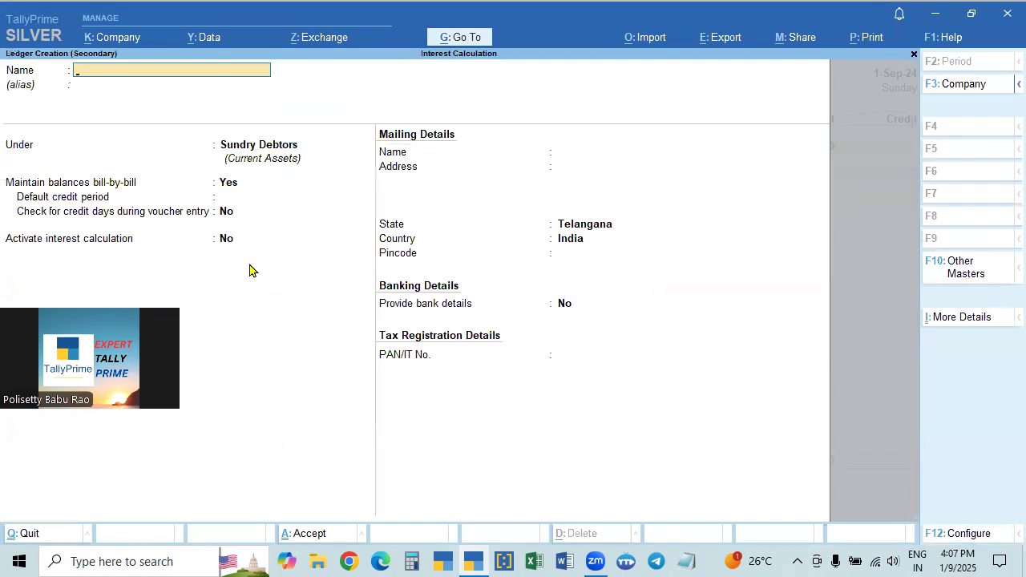
key("Escape")
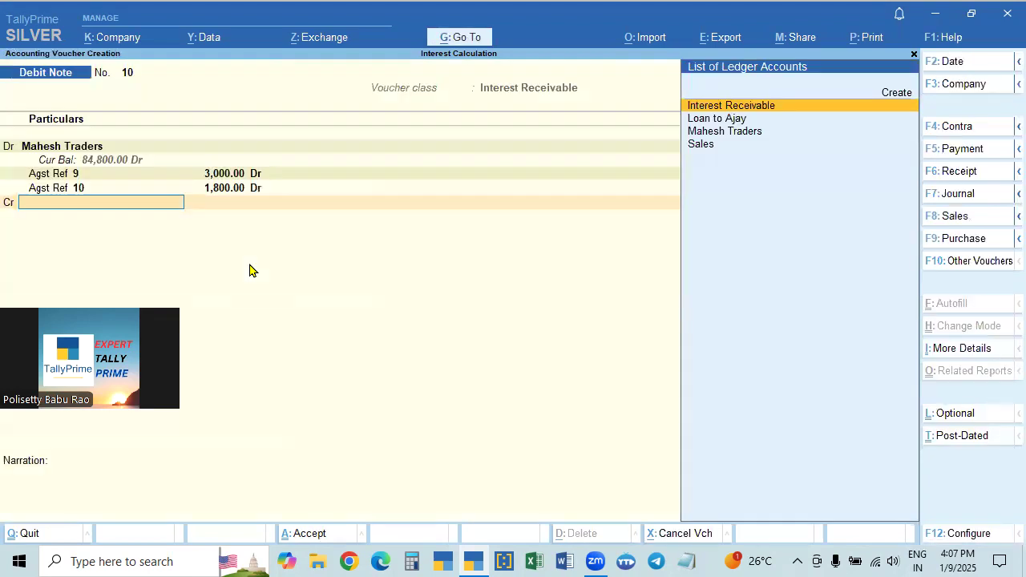
key("Return")
Examine the Interest Receivable ledger's group, ledger type and interest calculation setting, then accept the ledger and return to the voucher
key("BackSpace")
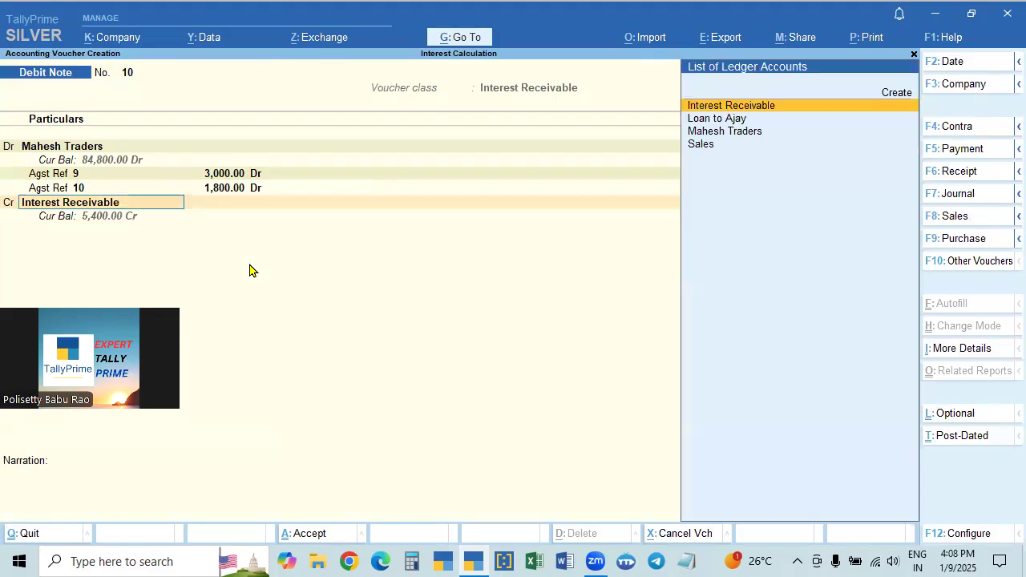
key("alt")
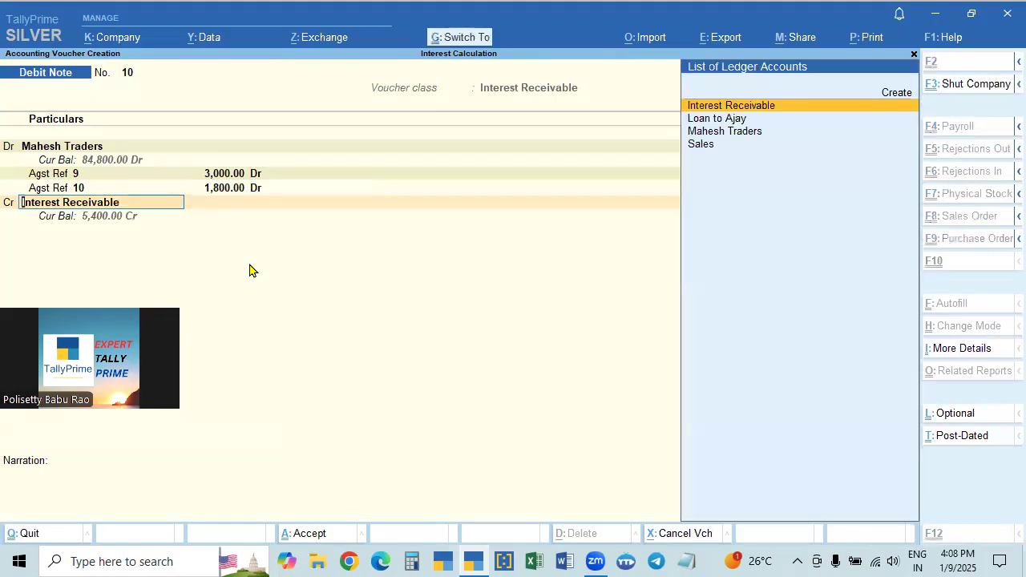
key("ctrl+Return")
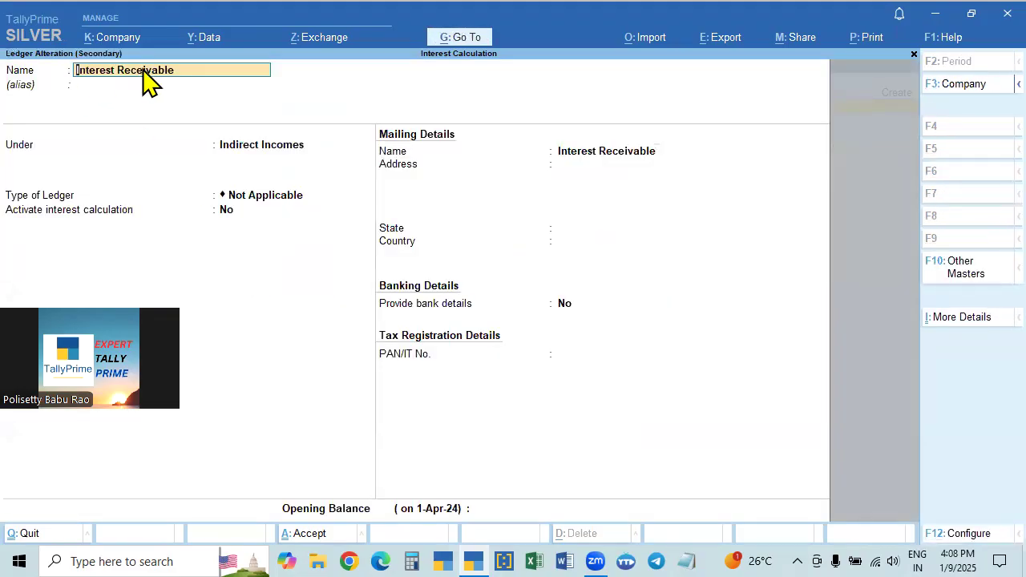
left_click(238, 153)
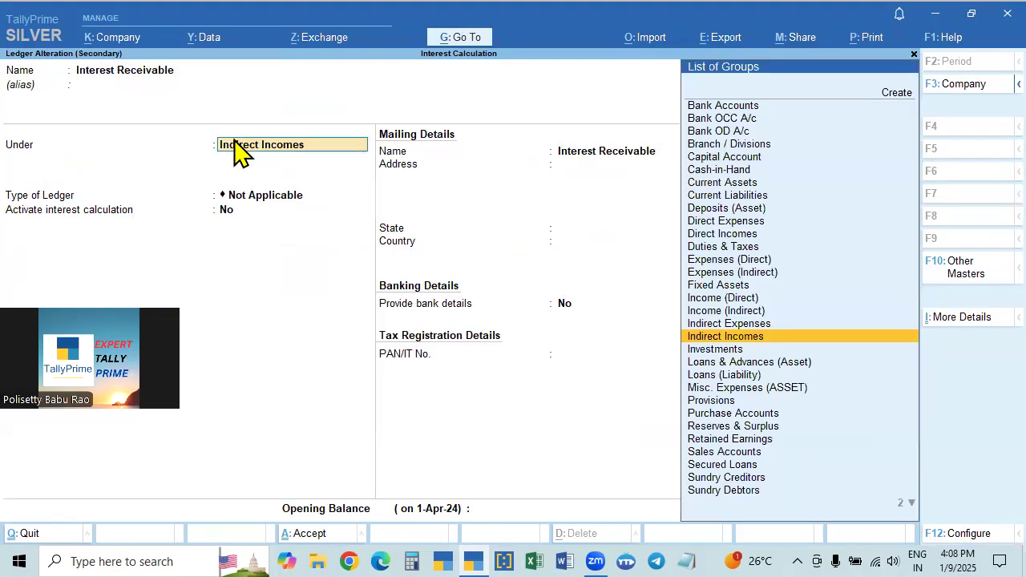
left_click(125, 77)
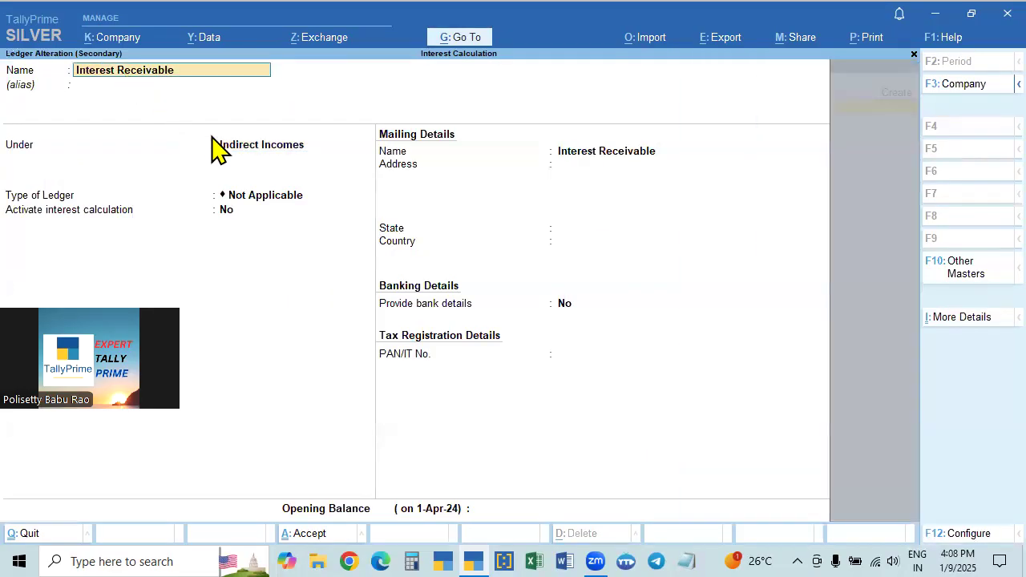
left_click(237, 149)
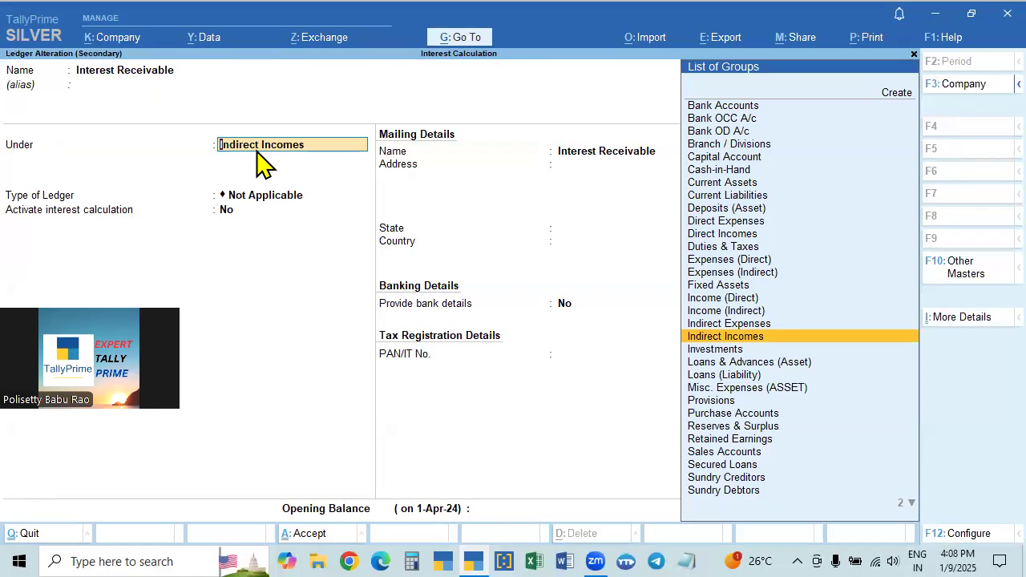
key("Return")
key("Return")
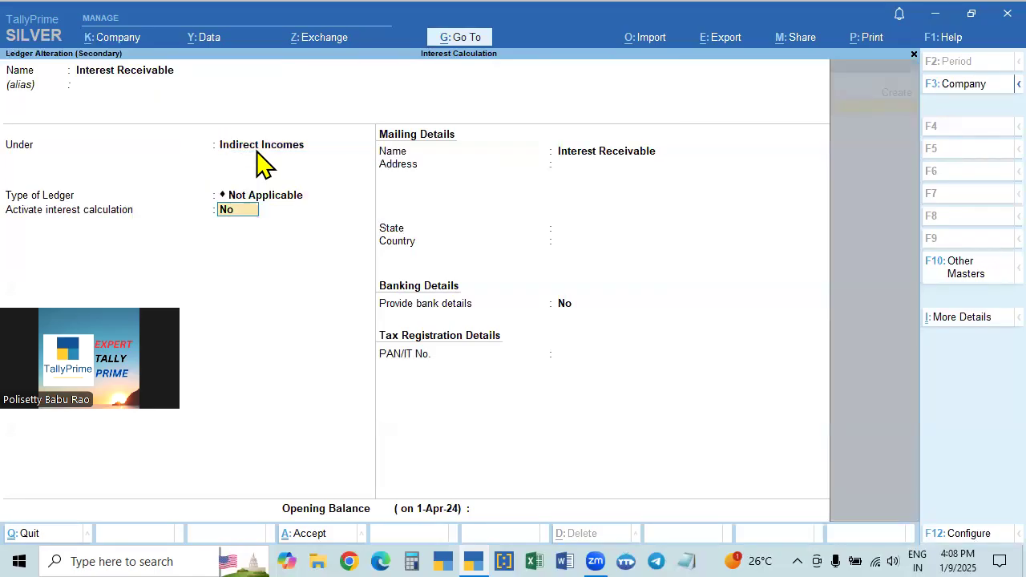
key("BackSpace")
key("BackSpace")
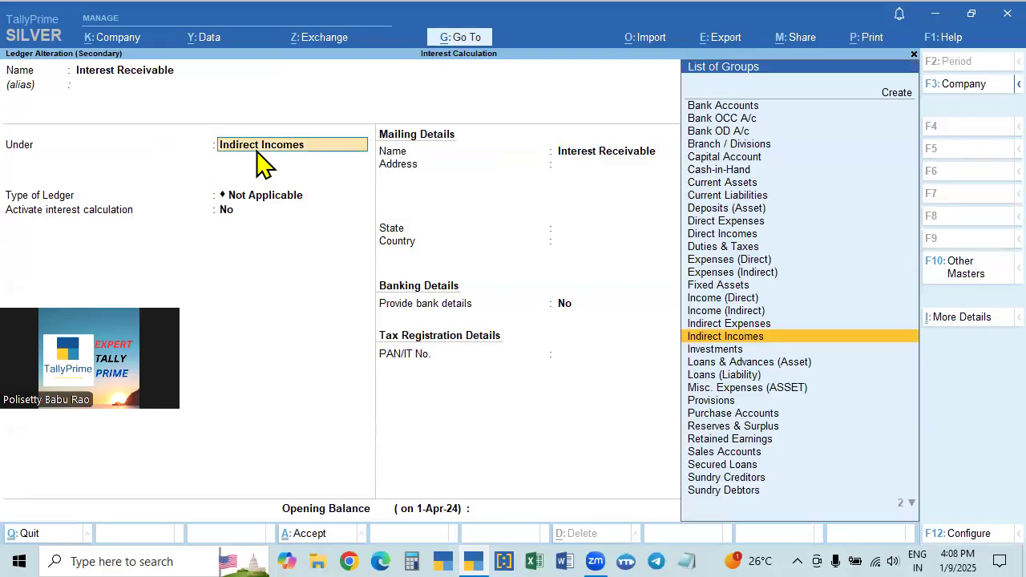
key("Return")
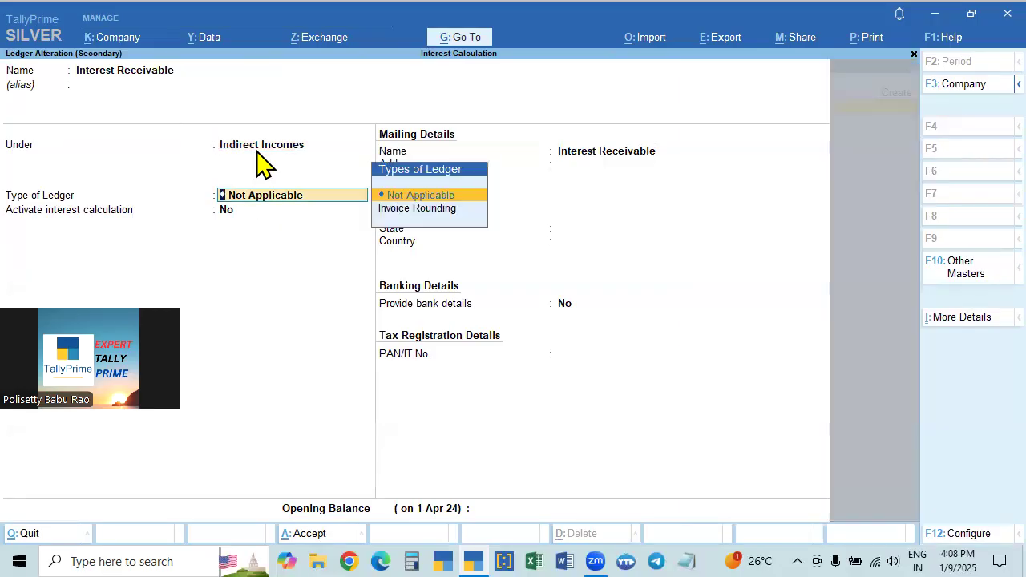
key("Return")
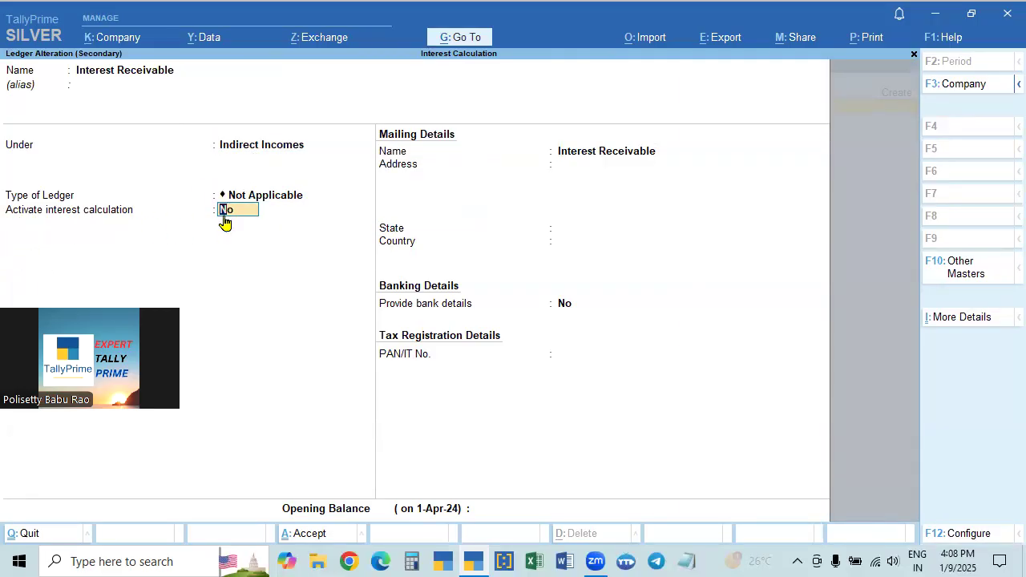
key("Return")
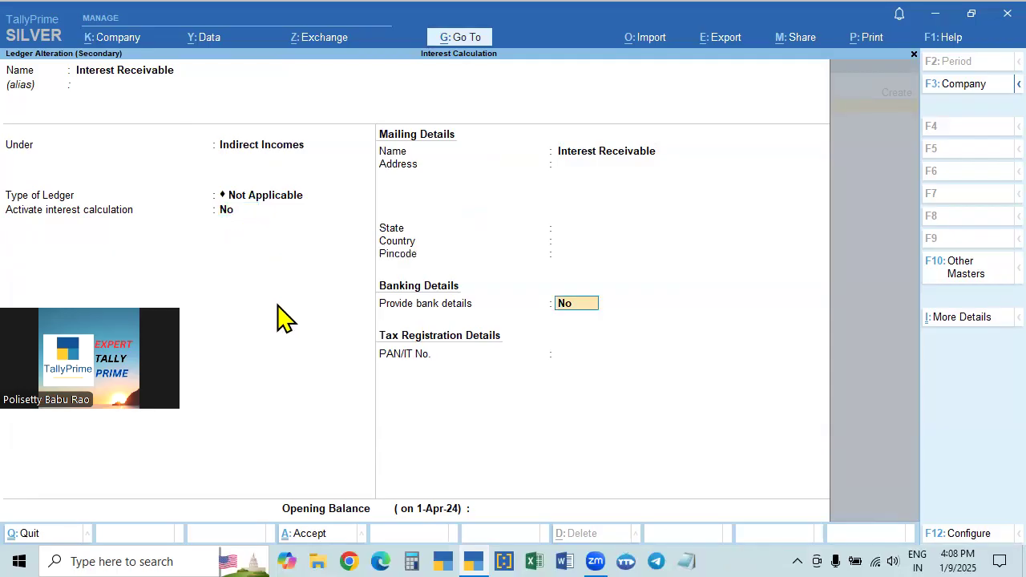
key("ctrl")
key("ctrl+a")
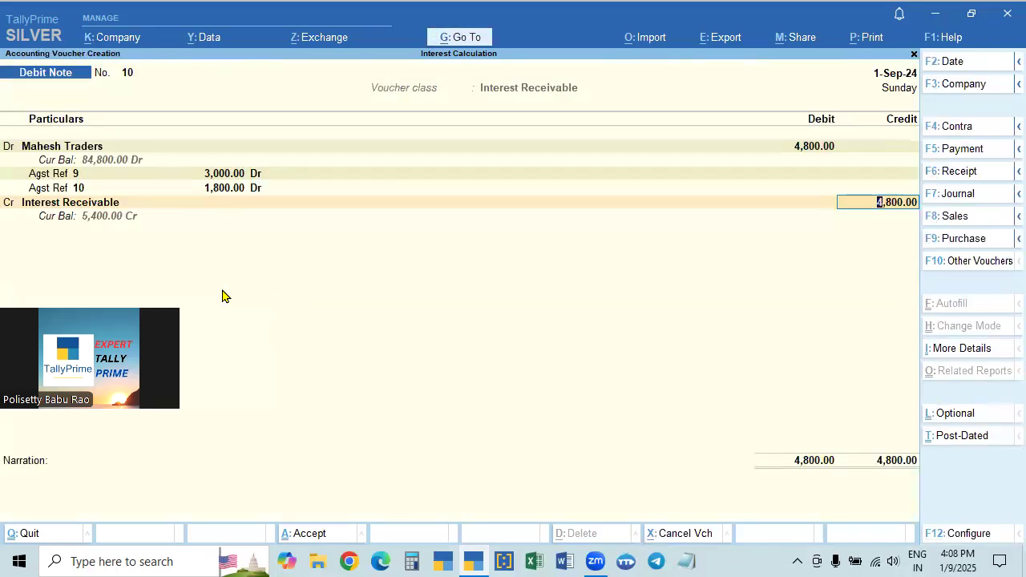
Save the debit note with the 4,800 credit and no narration, and return to the Mahesh Traders interest report
key("Return")
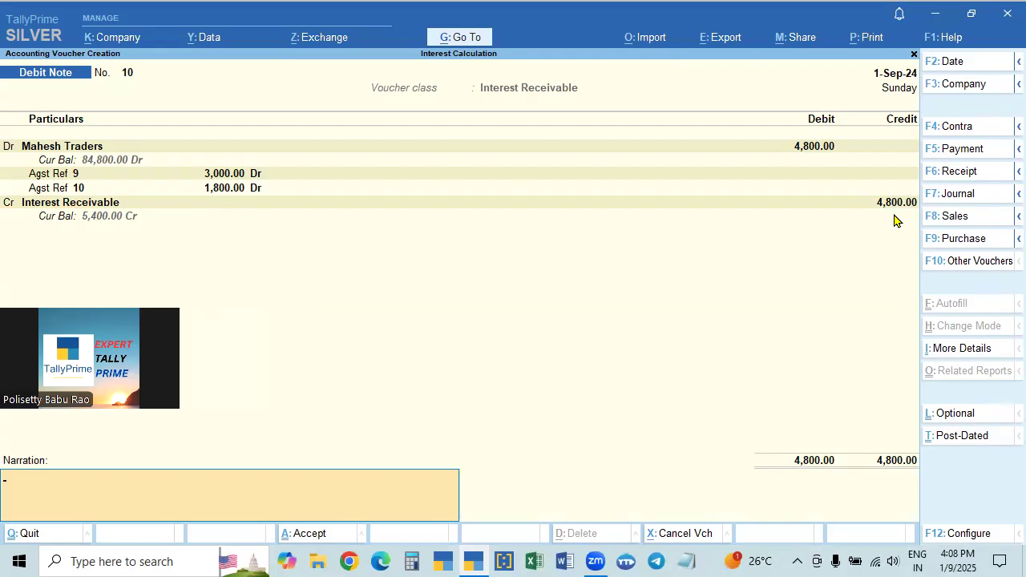
key("Return")
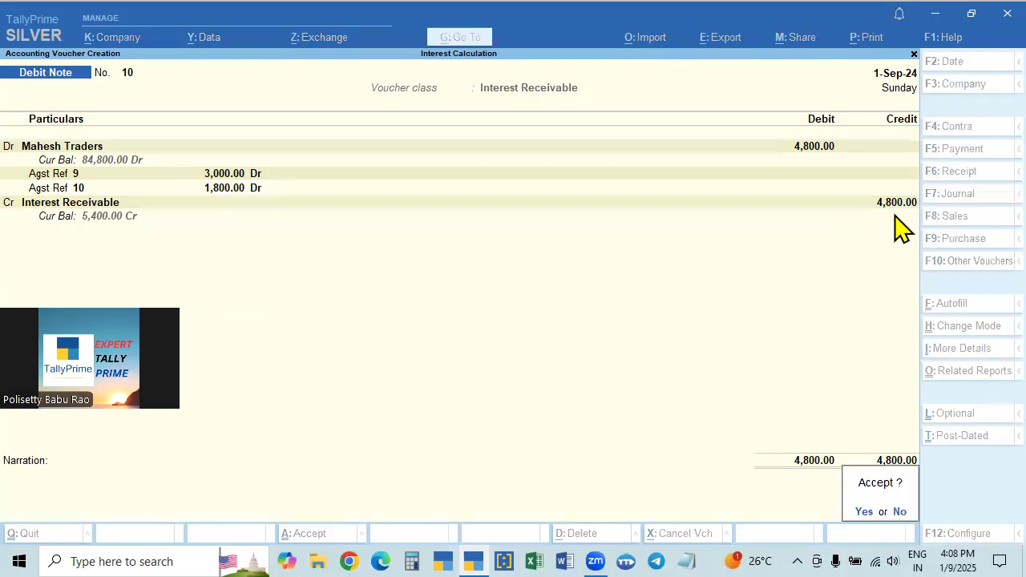
key("Return")
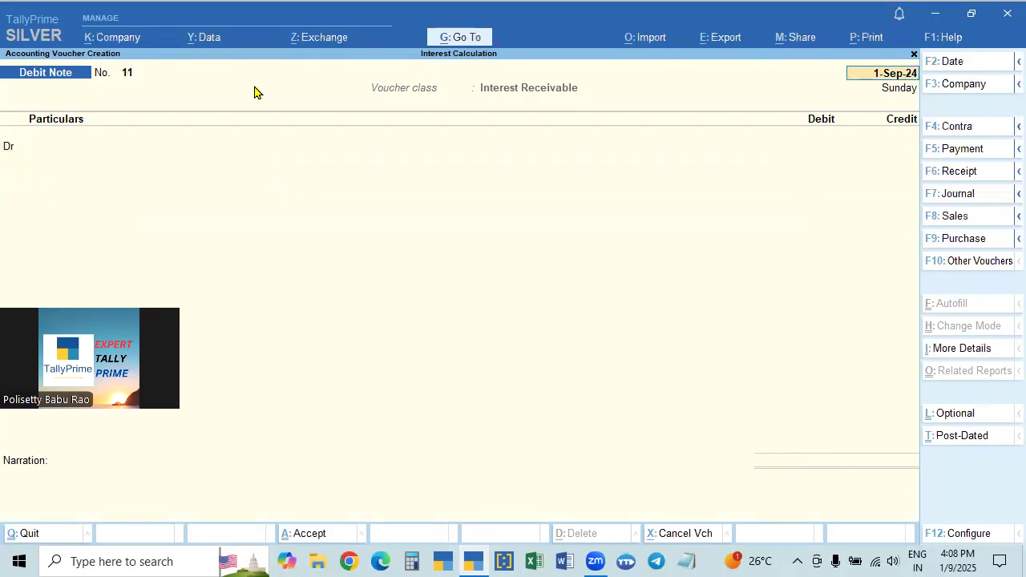
key("BackSpace")
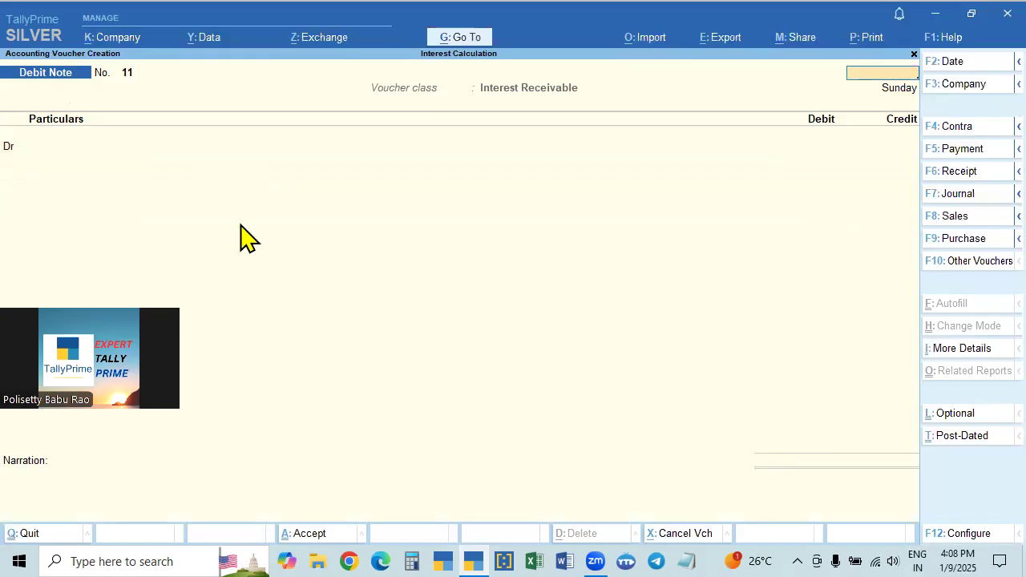
key("Escape")
key("Return")
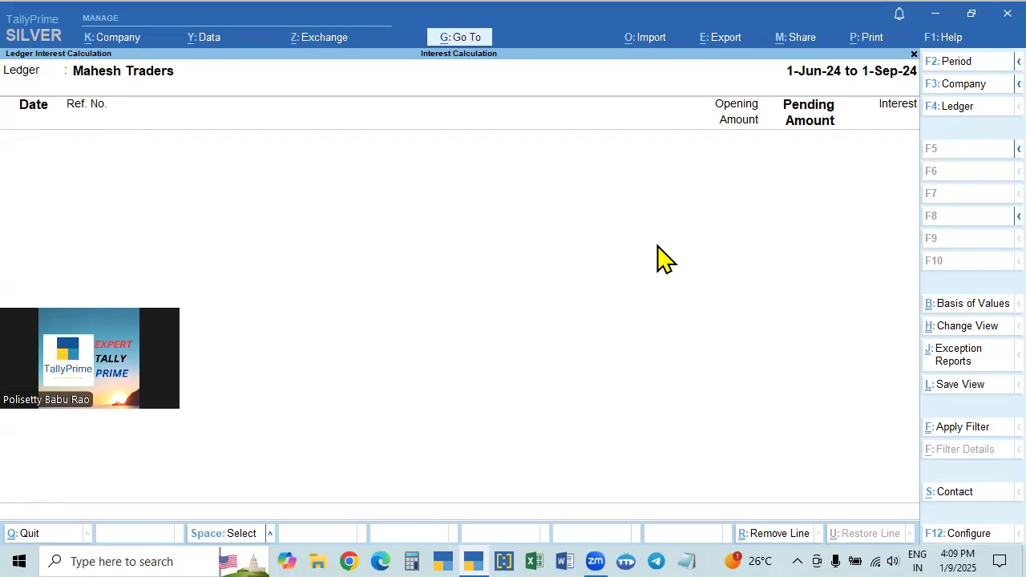
Open the Ledger Vouchers report for Mahesh Traders
left_click(464, 40)
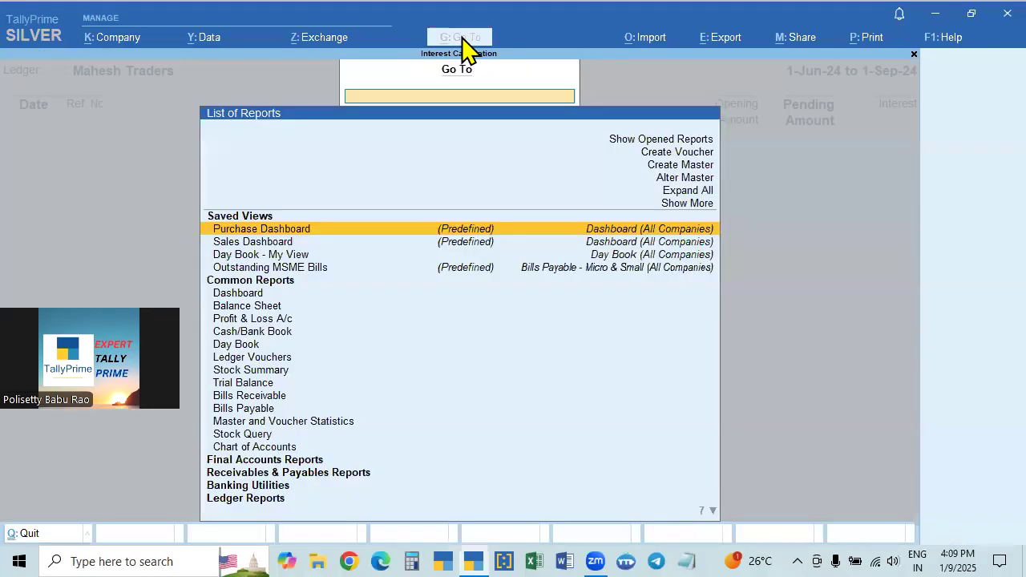
left_click(255, 363)
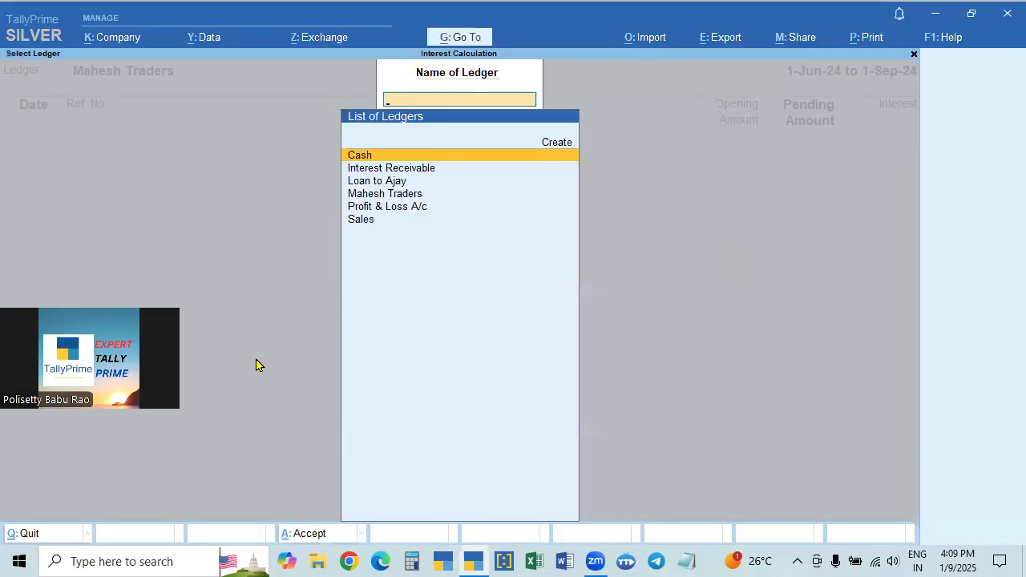
key("Down")
key("Down")
key("Down")
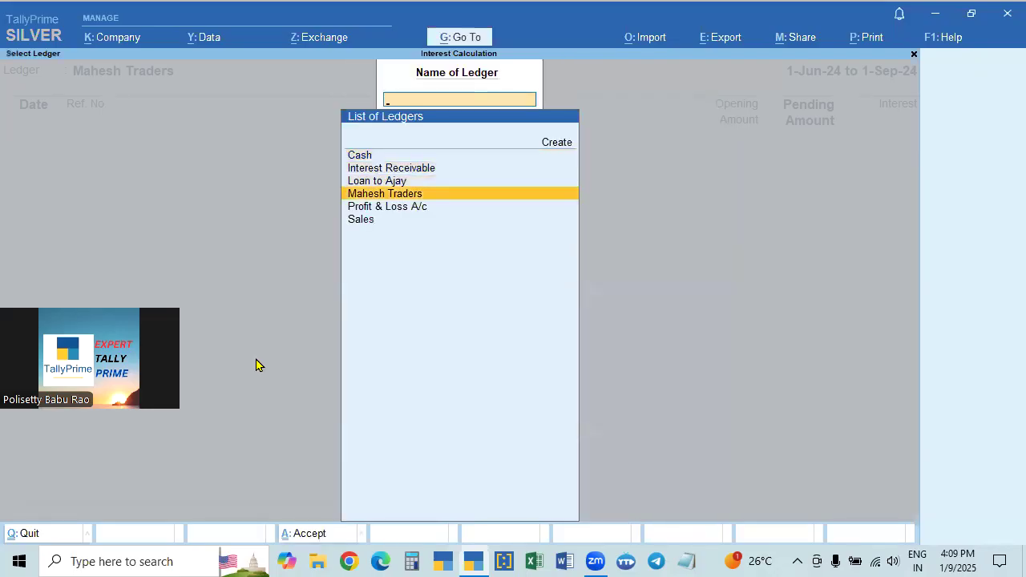
key("Return")
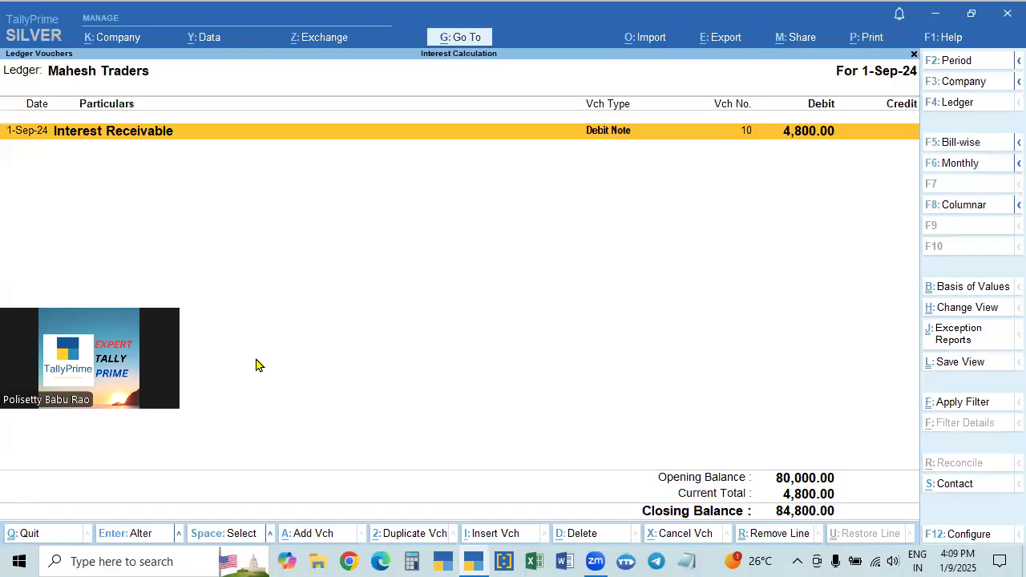
Clear the report period to cover all Mahesh Traders transactions, review the vouchers, and return to the interest report
key("F2")
key("BackSpace")
key("Return")
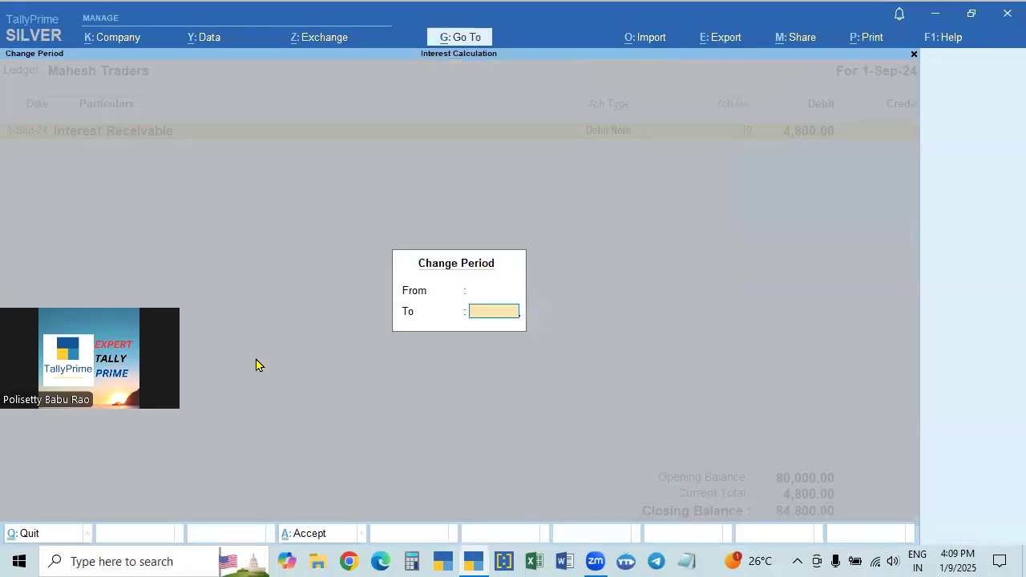
key("Return")
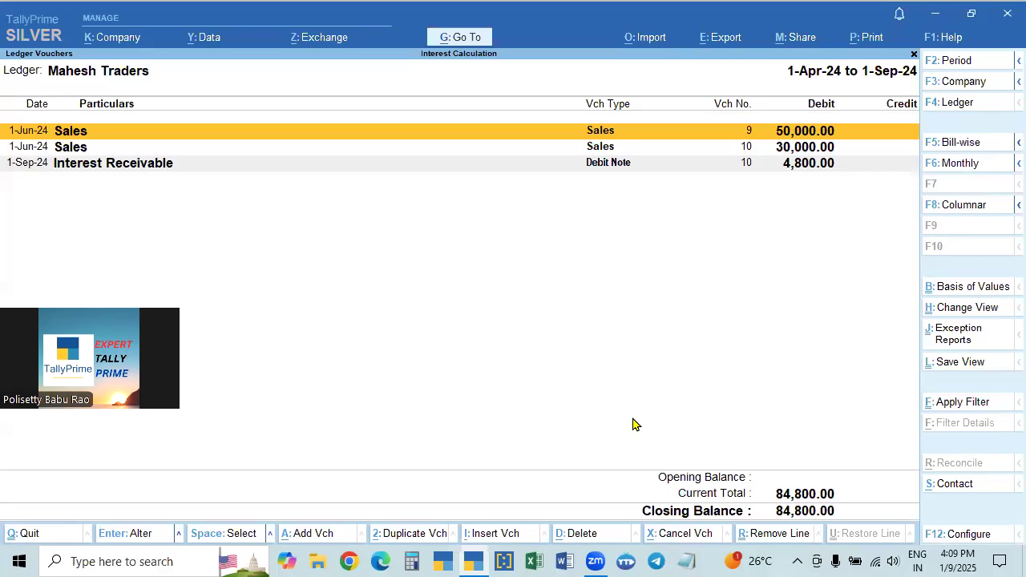
key("Escape")
key("Escape")
key("Escape")
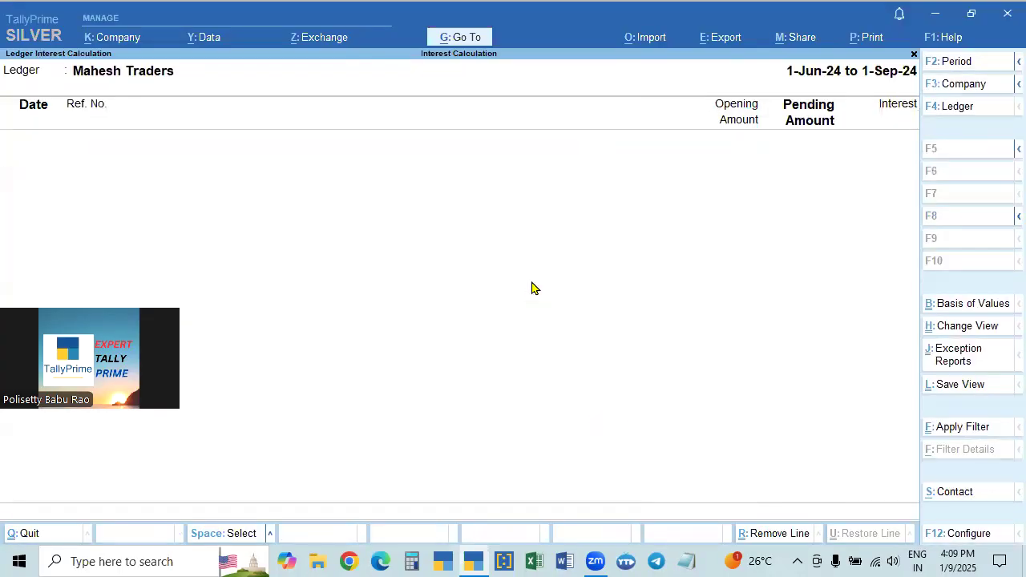
Reopen the Mahesh Traders ledger vouchers and blank the From and To dates to list all the entries
left_click(461, 38)
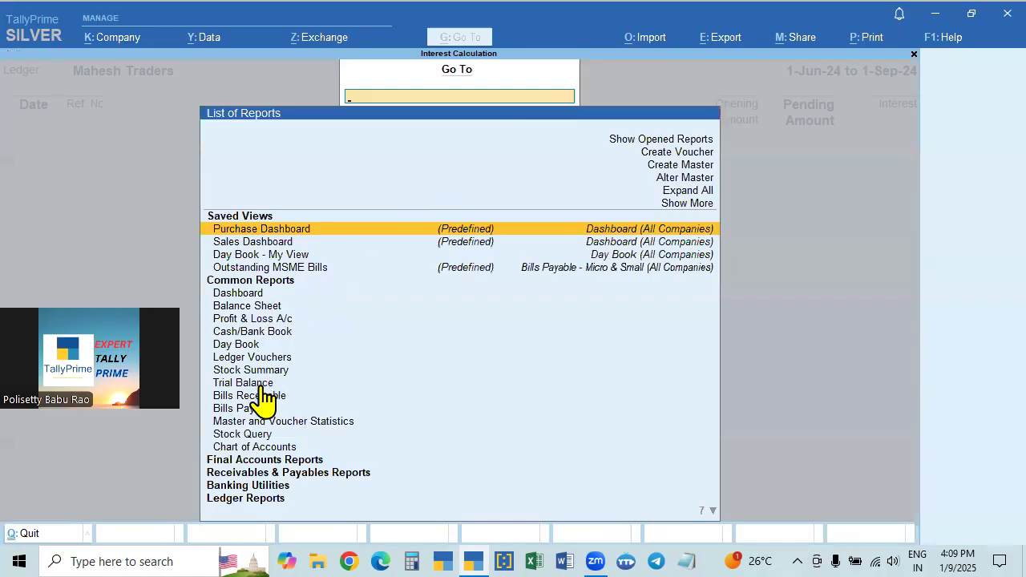
left_click(274, 360)
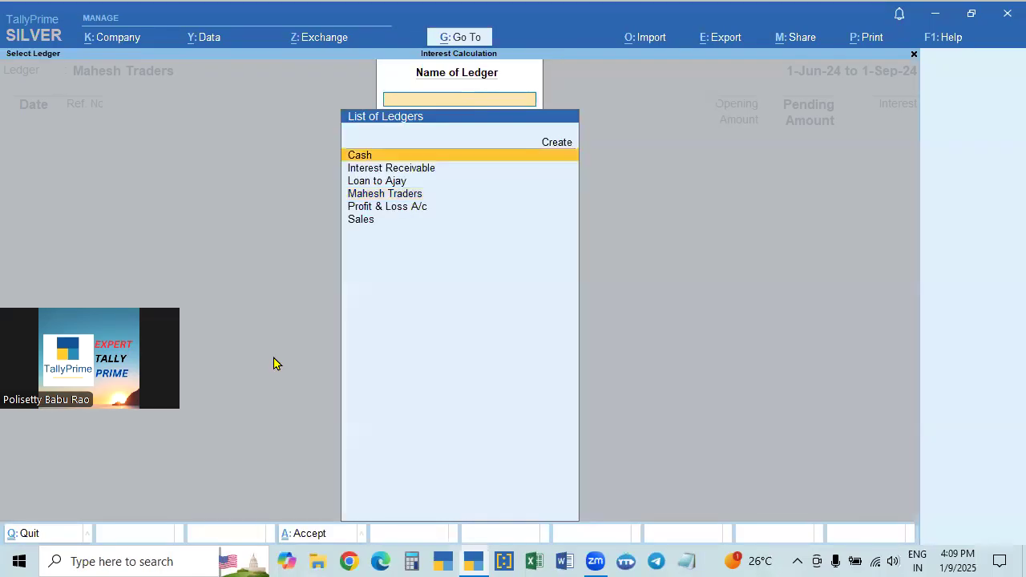
key("Down")
key("Down")
key("Down")
key("Return")
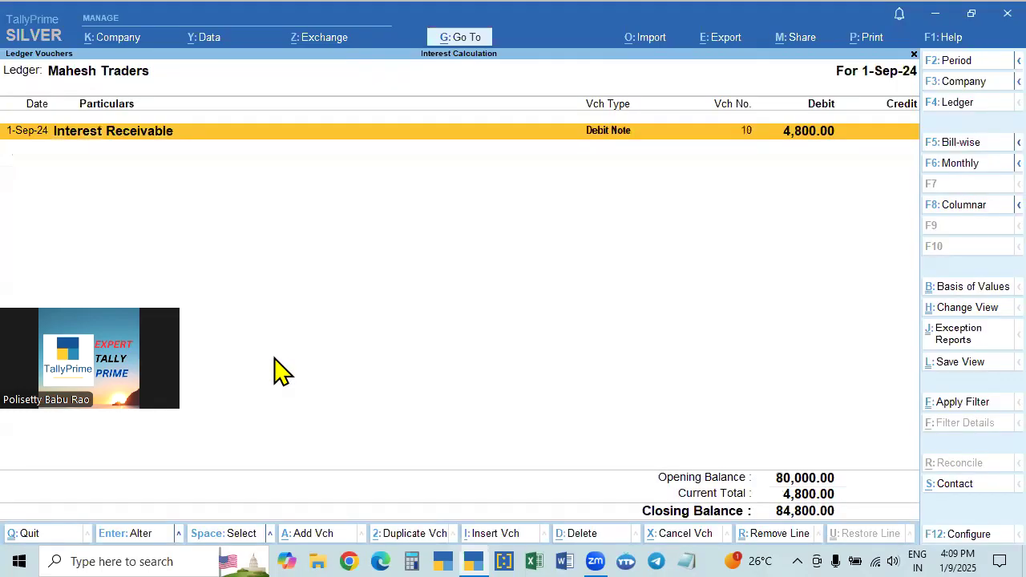
key("F2")
key("space")
key("Return")
key("space")
key("Return")
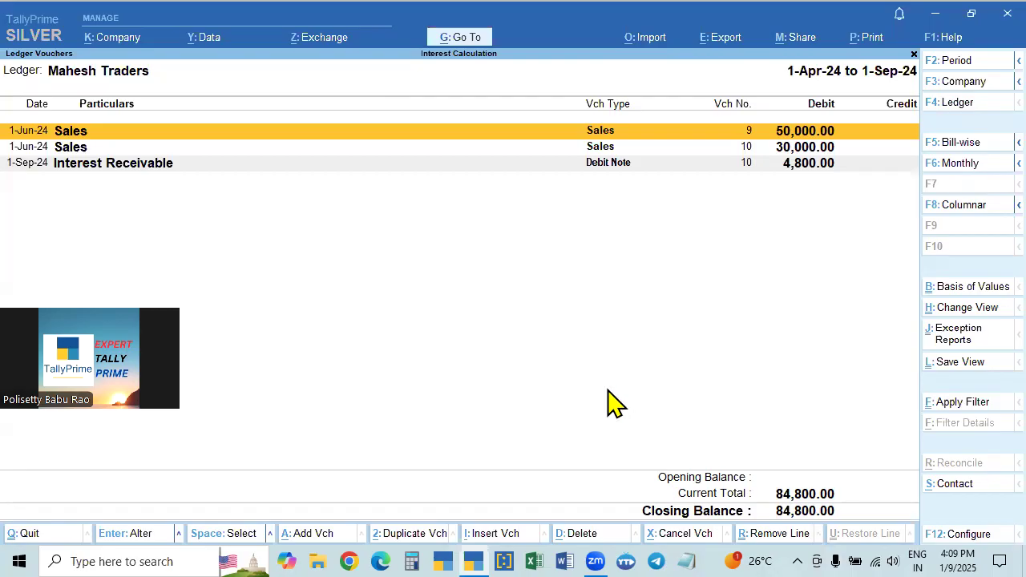
Start a receipt voucher dated 1-Sep-24 and credit Mahesh Traders with 84,800
left_click(462, 40)
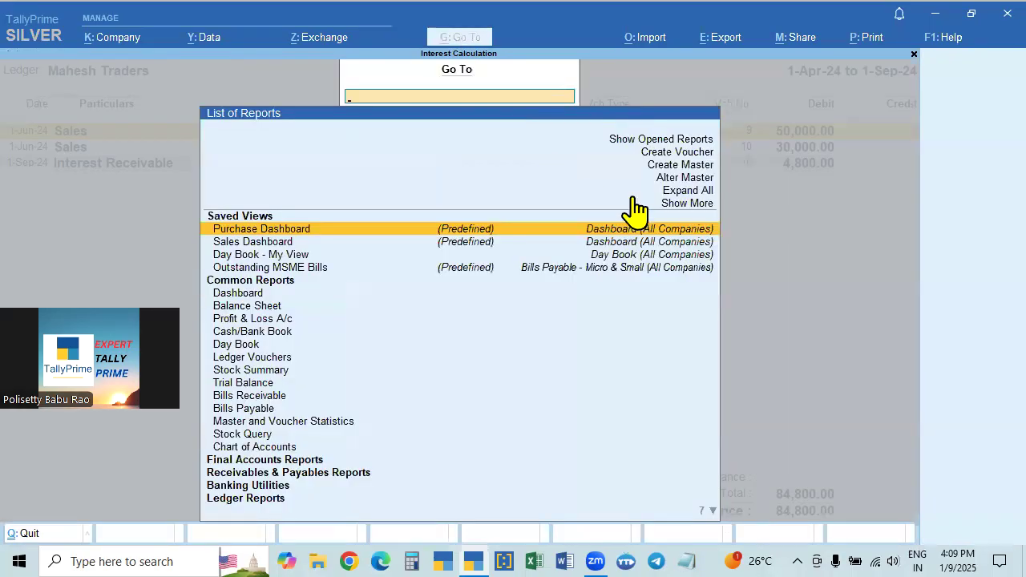
left_click(681, 156)
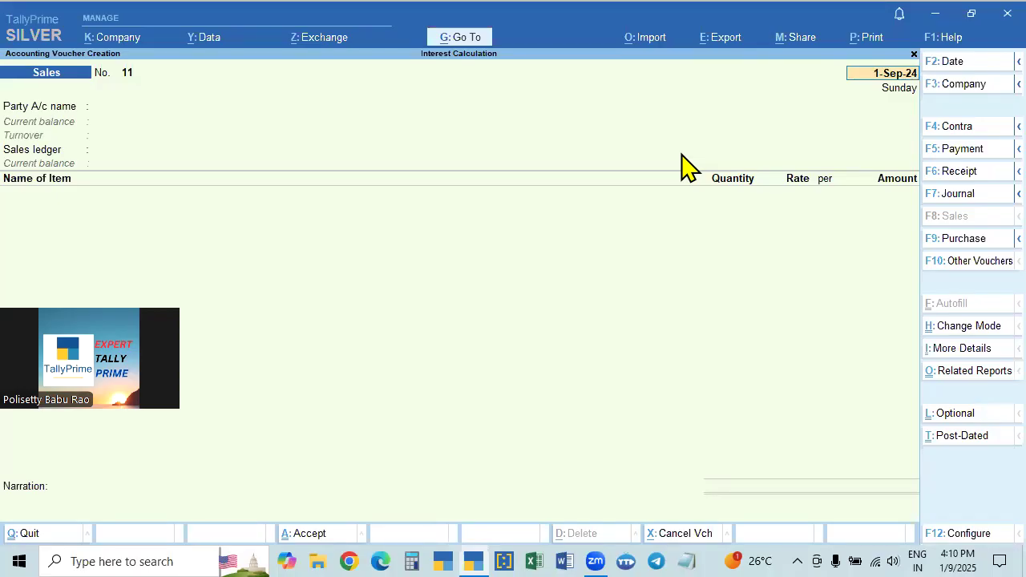
left_click(959, 177)
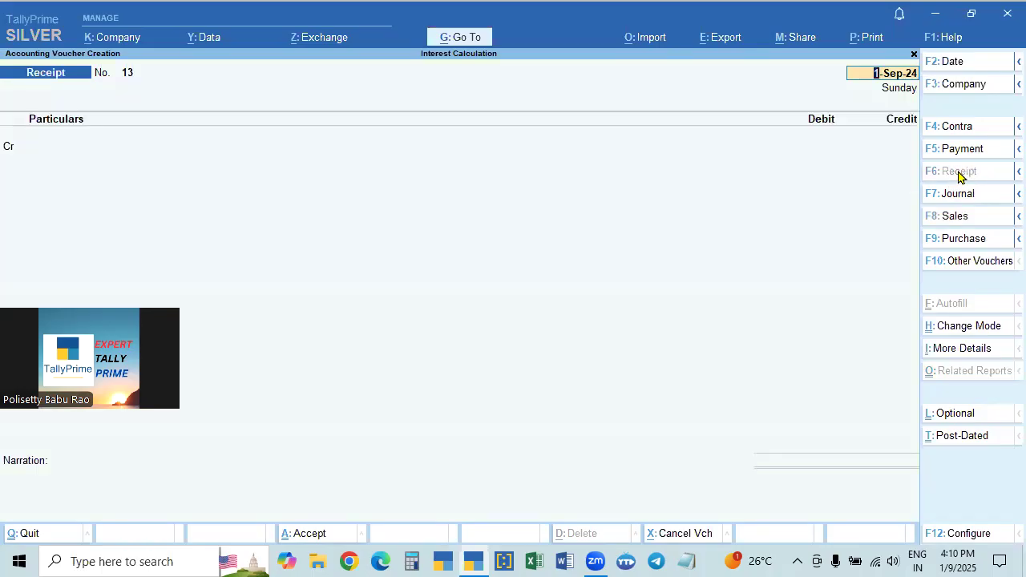
key("Return")
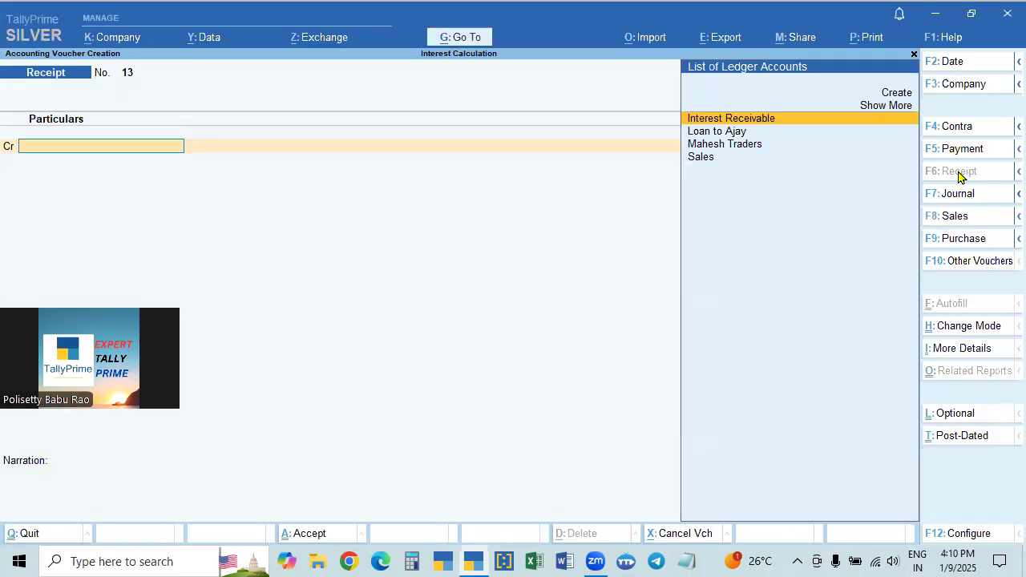
key("Down")
key("Down")
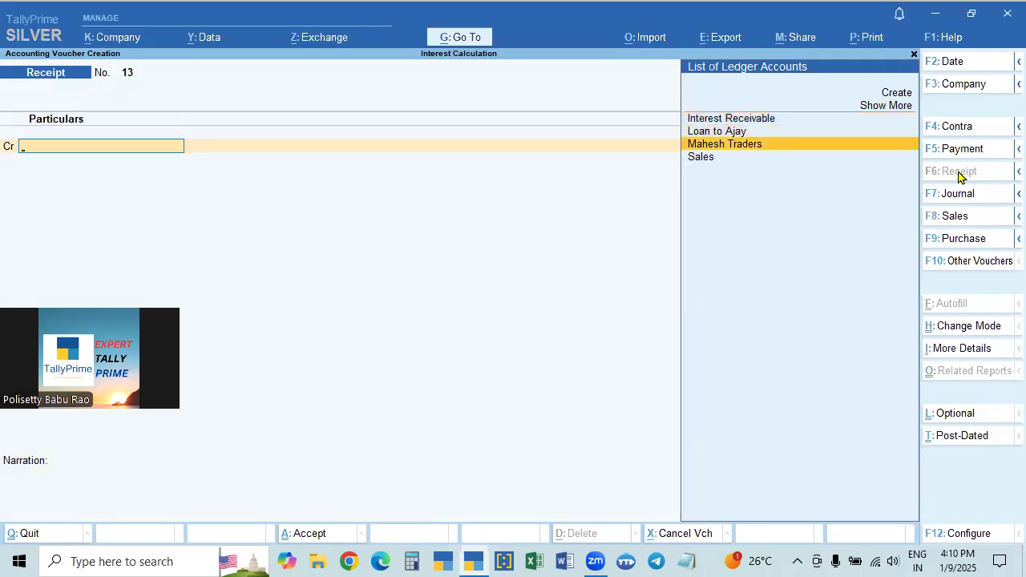
key("Return")
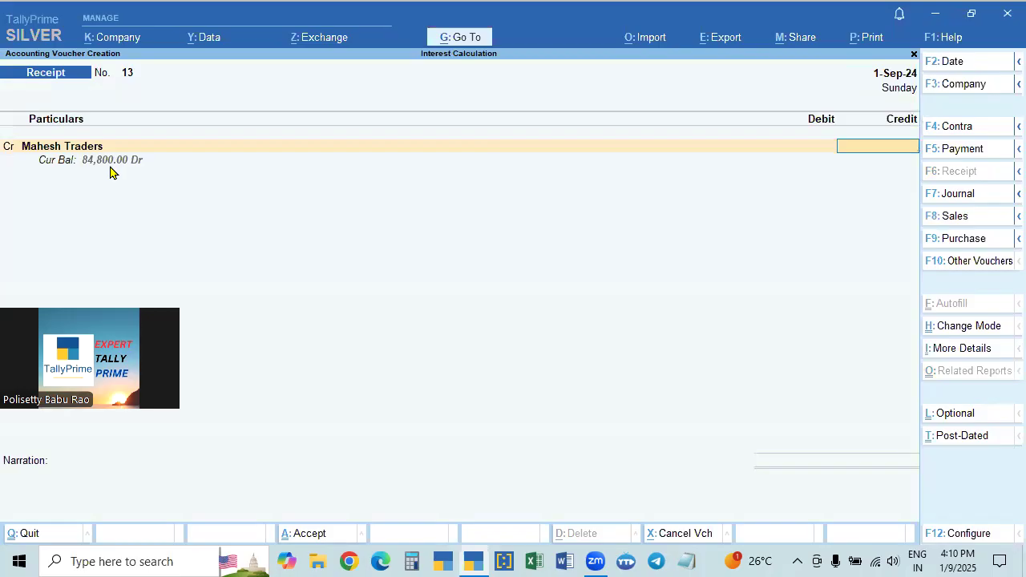
type("84800")
key("Return")
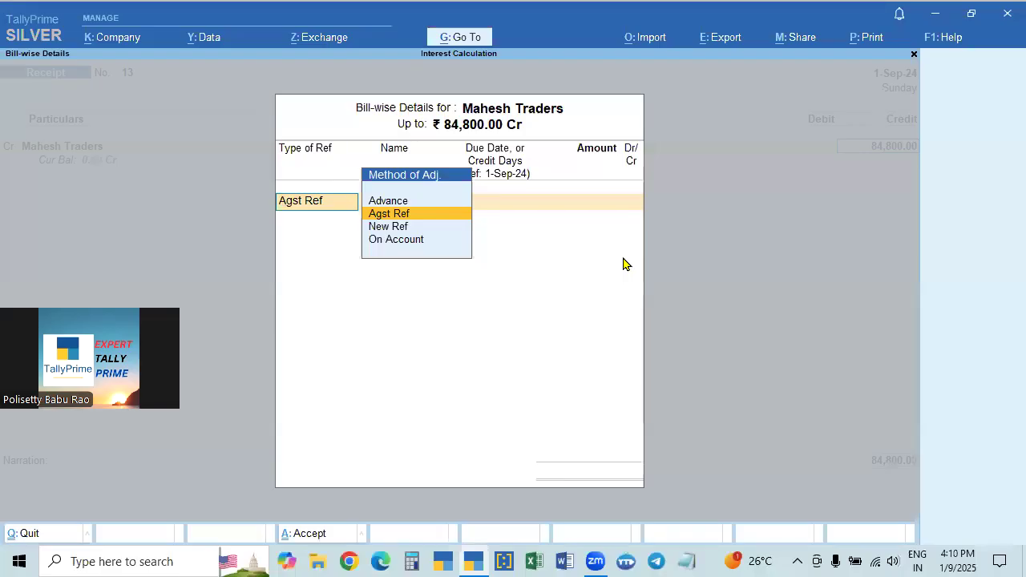
Allocate 53,000 of the receipt as Agst Ref to pending bill 9
key("Return")
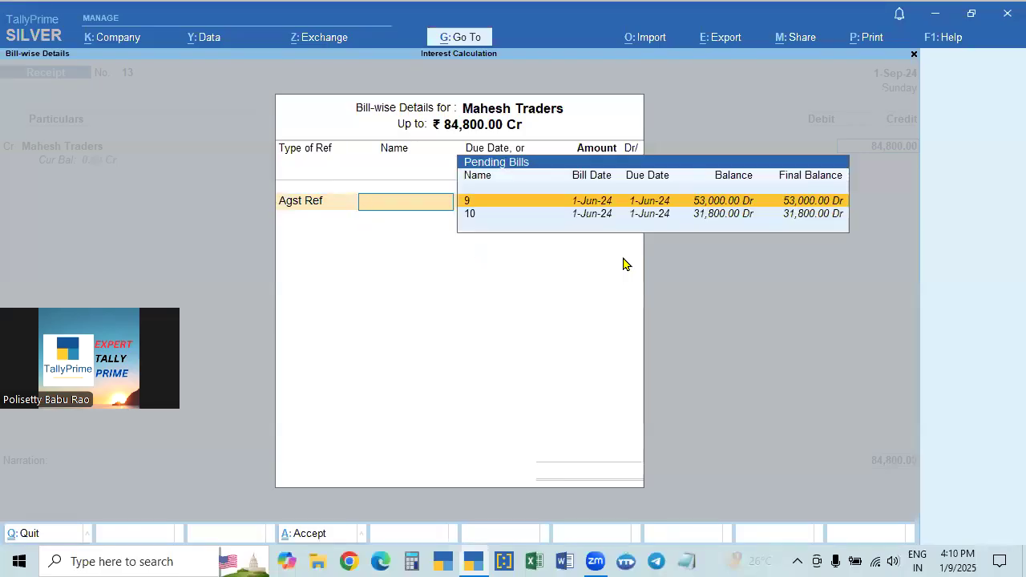
key("Return")
key("BackSpace")
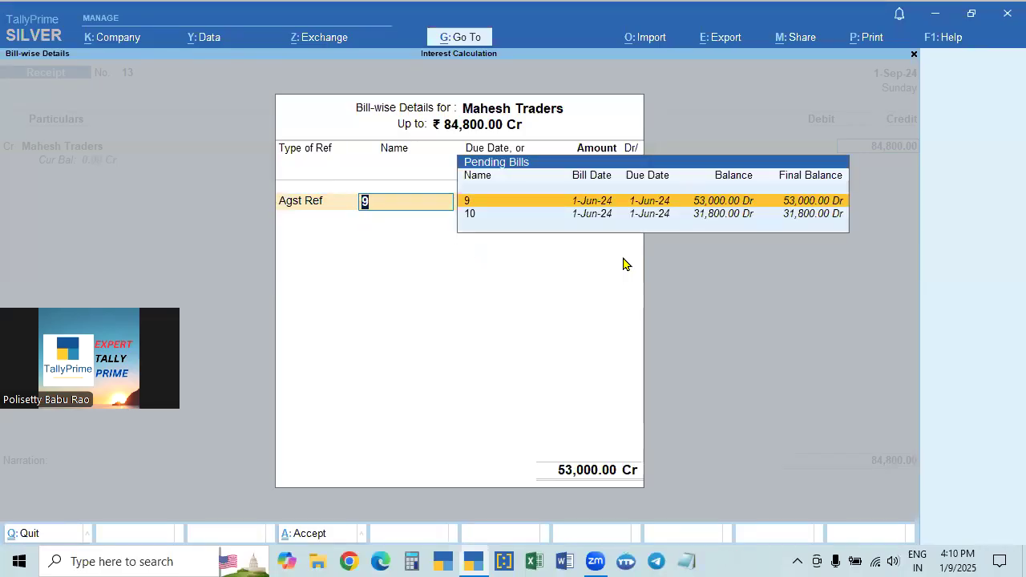
key("Return")
key("Return")
key("Return")
Allocate the remaining 31,800 as Agst Ref to pending bill 10 and proceed to the debit ledger
key("Return")
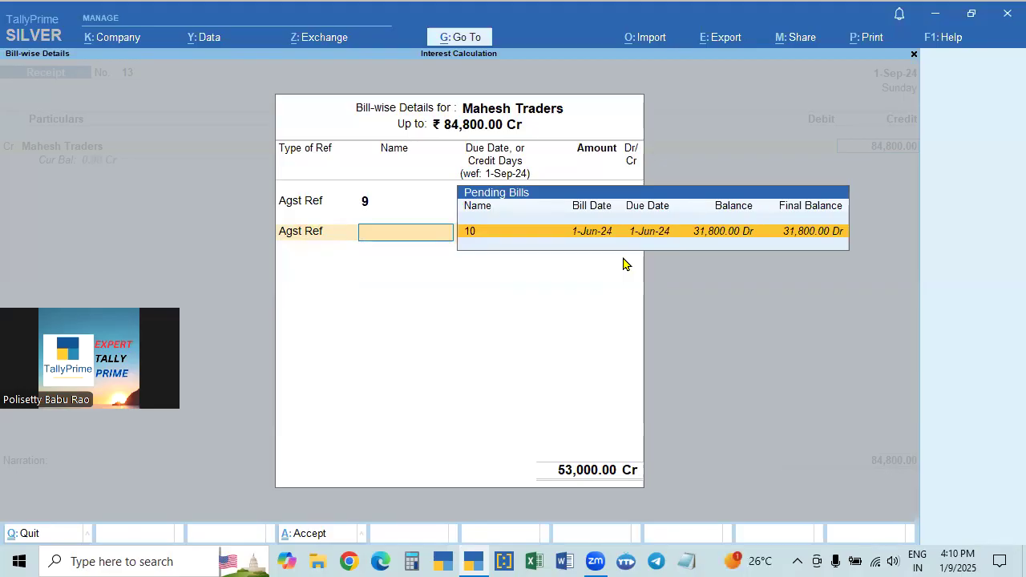
key("Return")
key("Return")
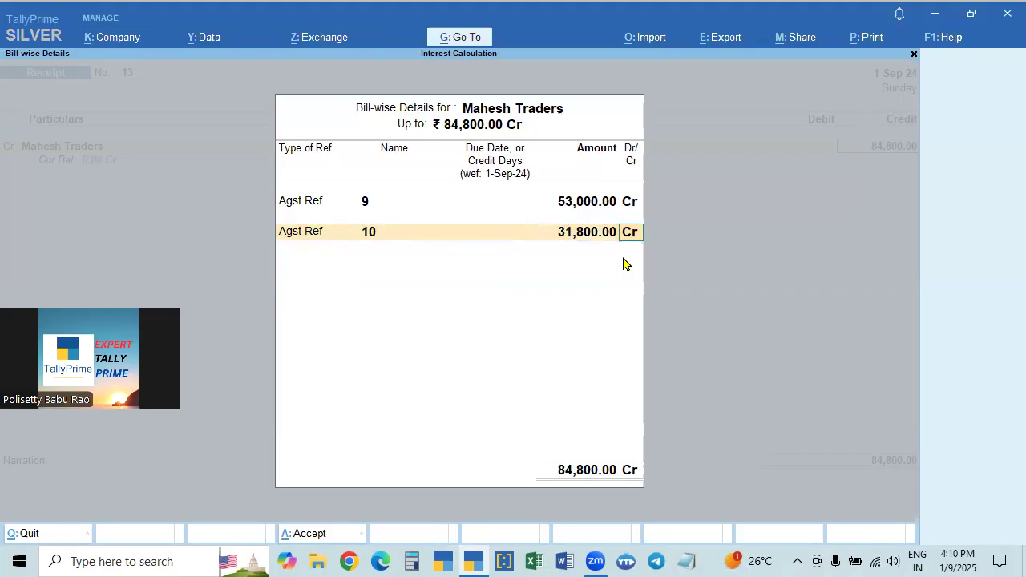
key("Return")
key("Return")
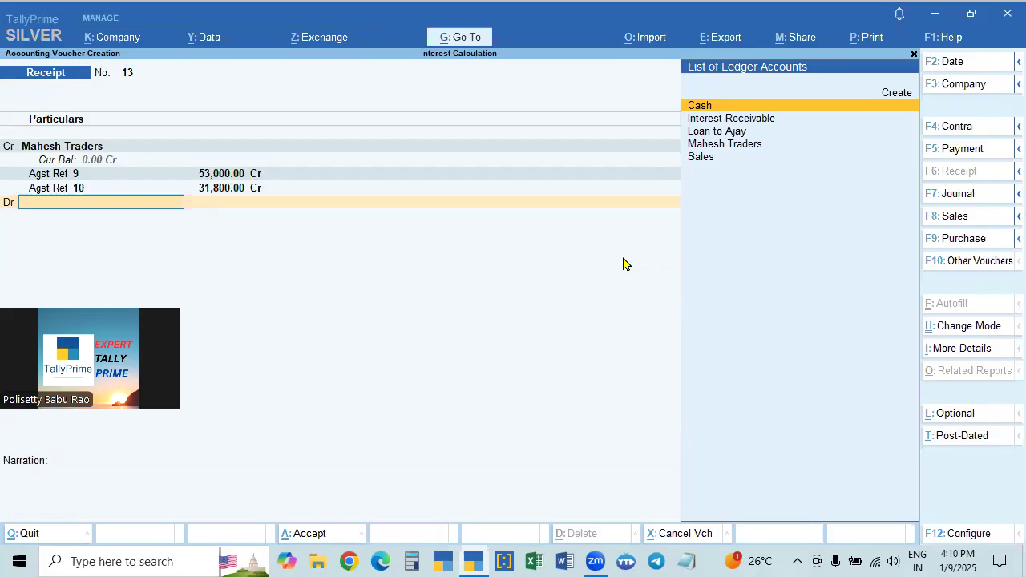
Create a State Bank of India ledger under the Bank Accounts group for the receipt's debit side
key("alt+c")
type("State Bank of Idnia")
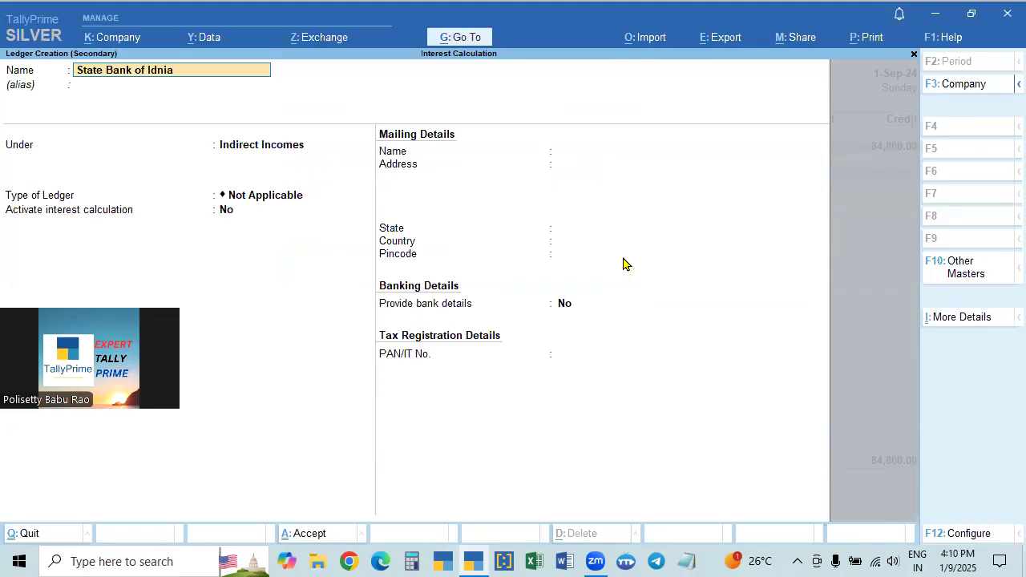
key("BackSpace")
key("BackSpace")
key("BackSpace")
key("BackSpace")
key("BackSpace")
type("i")
type("nfd")
key("BackSpace")
key("BackSpace")
type("dia")
key("Return")
key("Return")
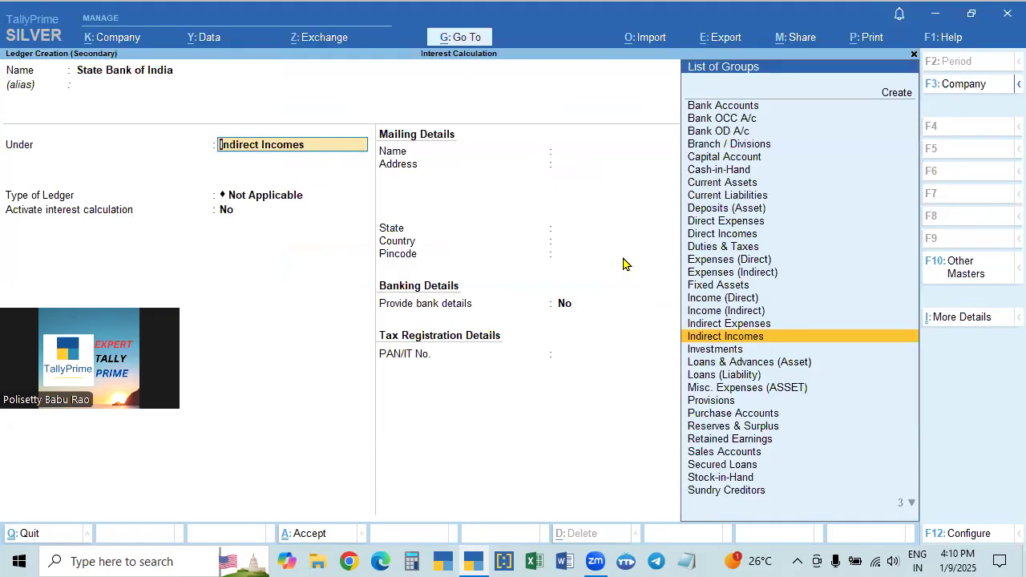
type("Ban")
key("Return")
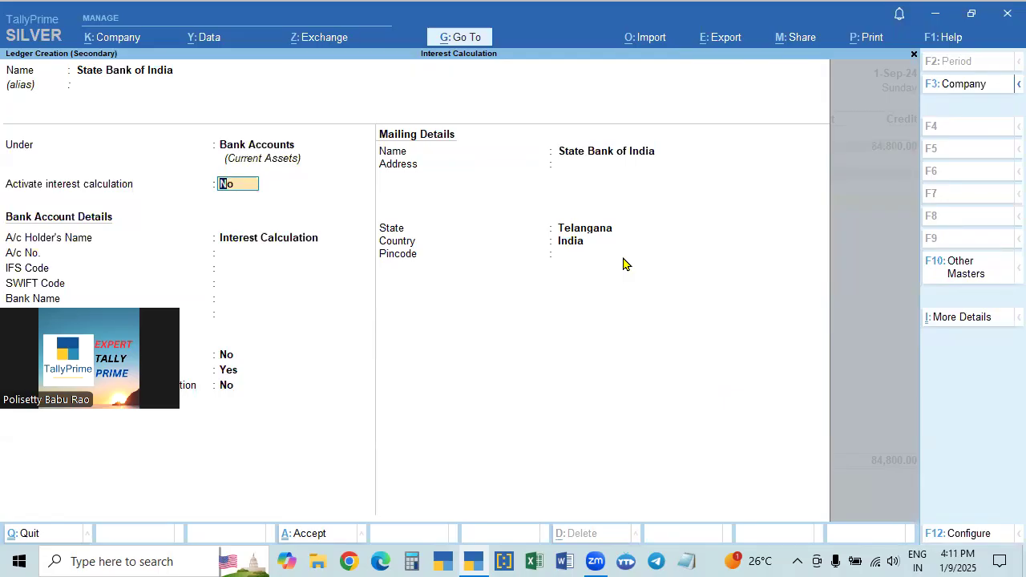
Keep interest calculation at No, enter the bank account number, and save the State Bank of India ledger
key("Return")
type("2")
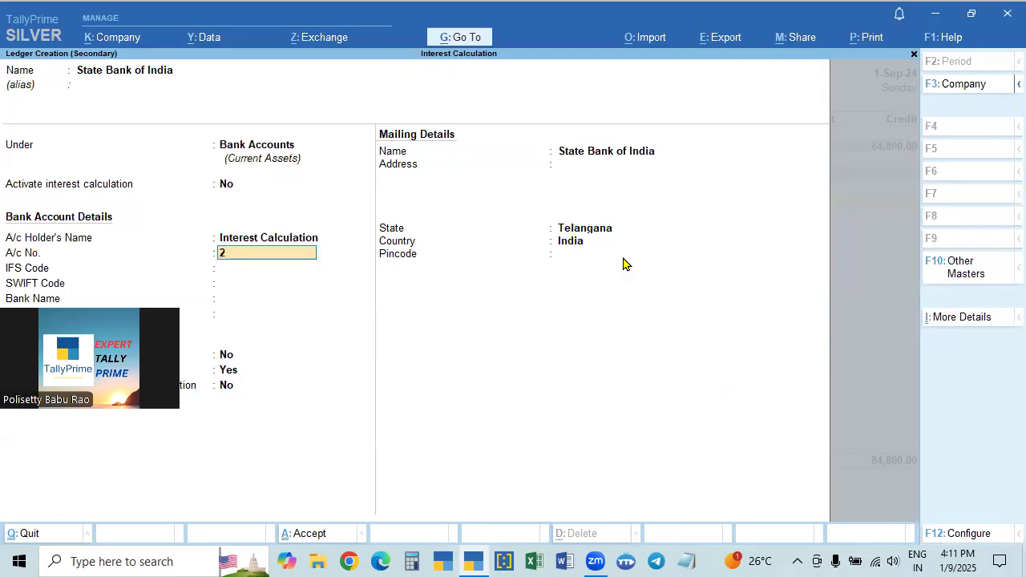
type("254785669")
key("Return")
key("Return")
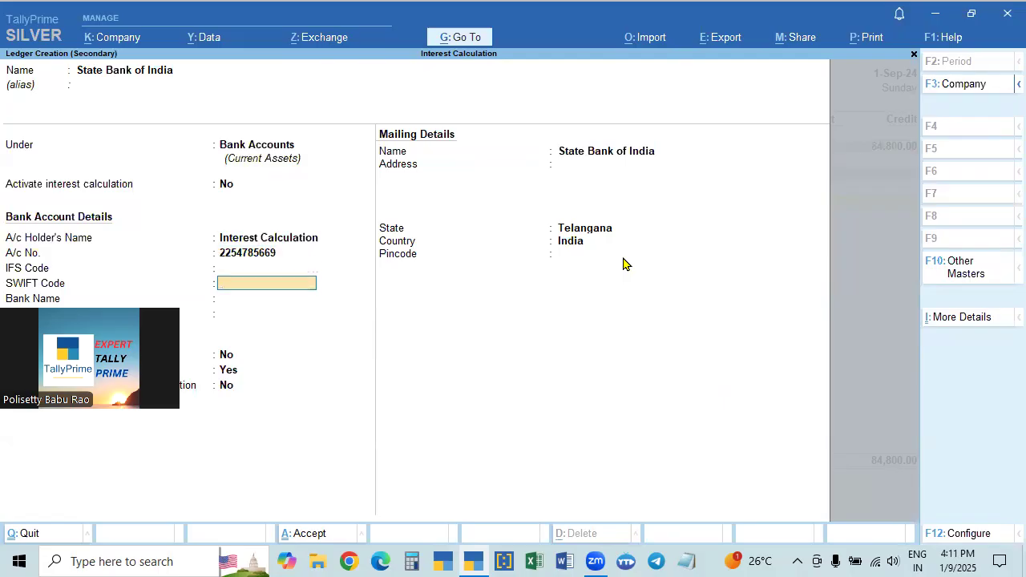
key("ctrl+a")
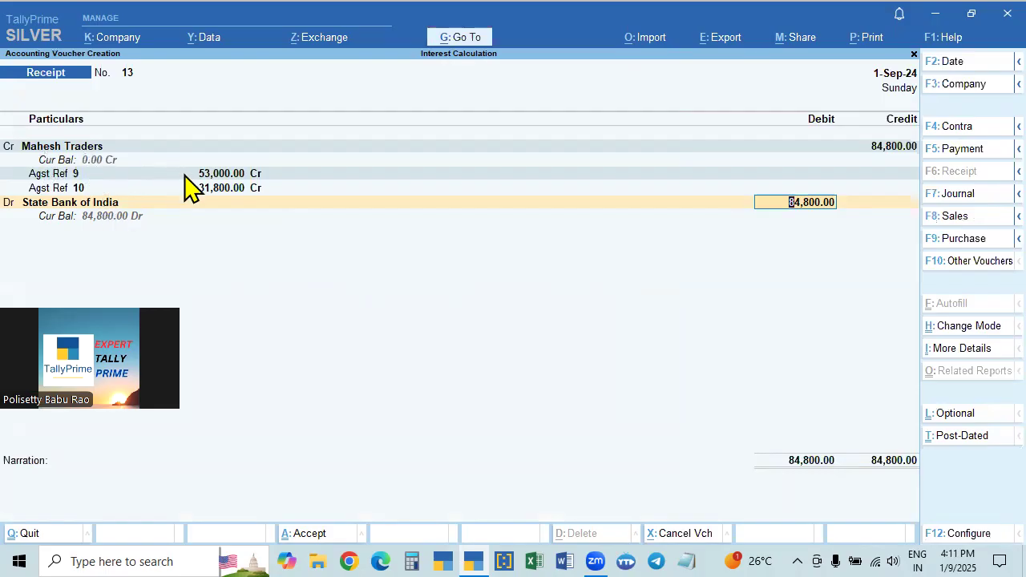
Debit State Bank of India with 84,800 as Cheque/DD dated 1-Sep-24 and enter the instrument number
key("Return")
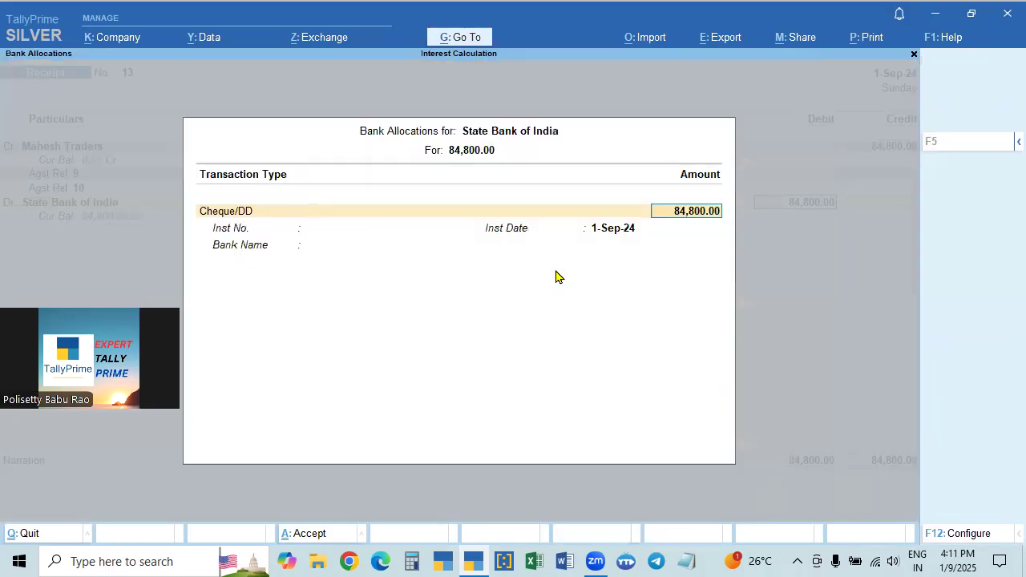
key("Return")
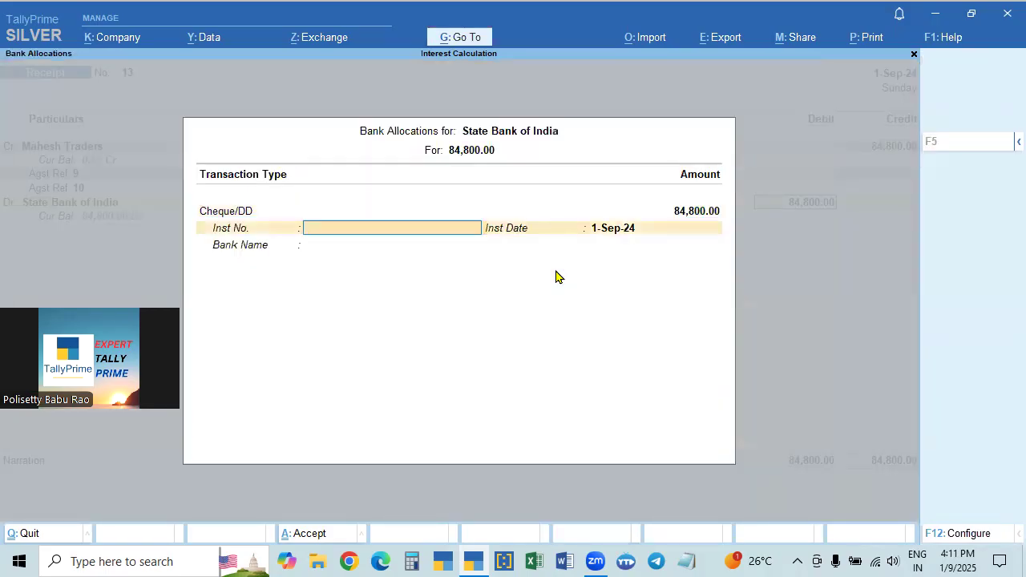
type("568")
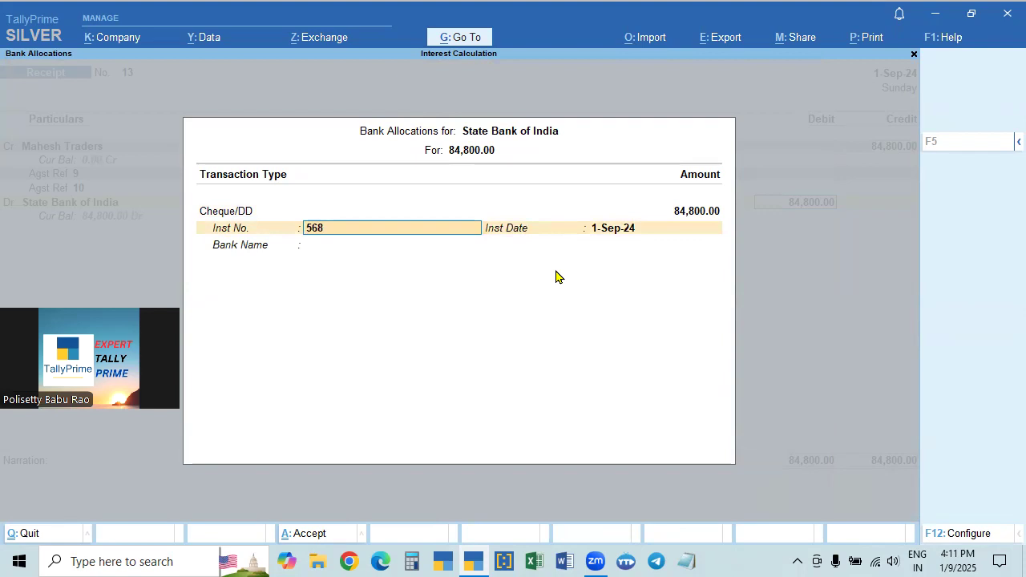
type("965")
key("Return")
key("Return")
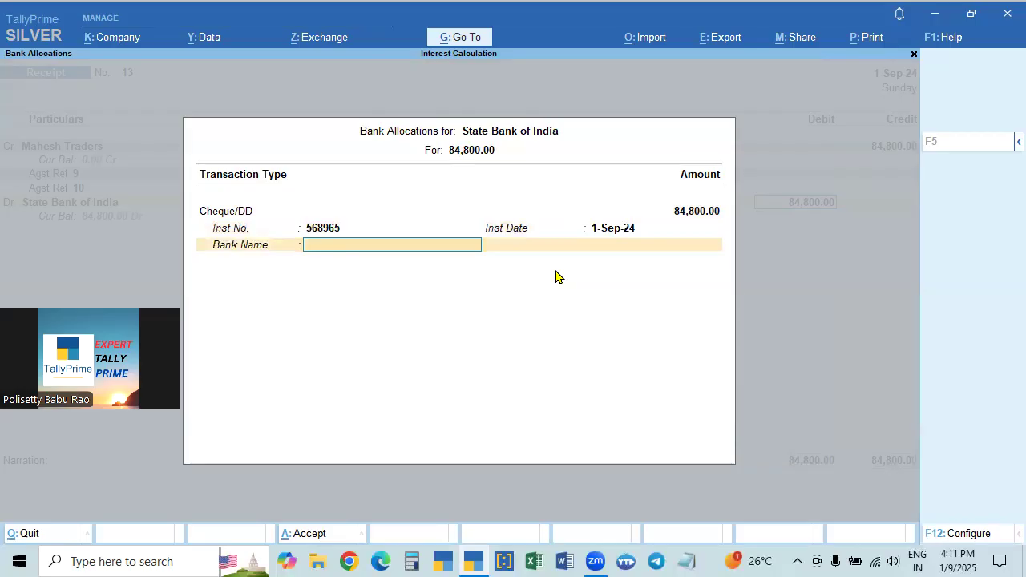
left_click(340, 250)
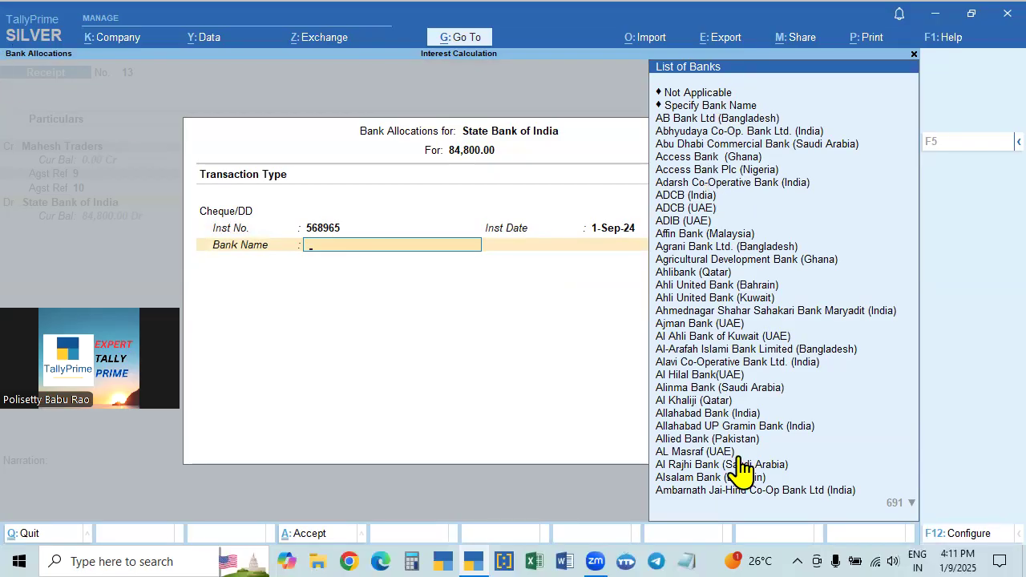
type("Hdf")
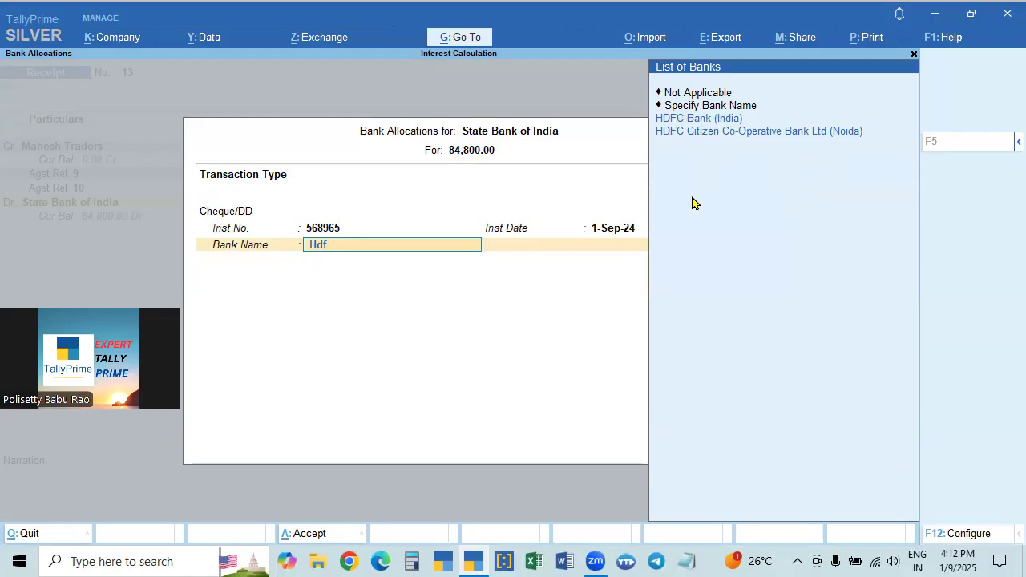
key("BackSpace")
key("BackSpace")
key("BackSpace")
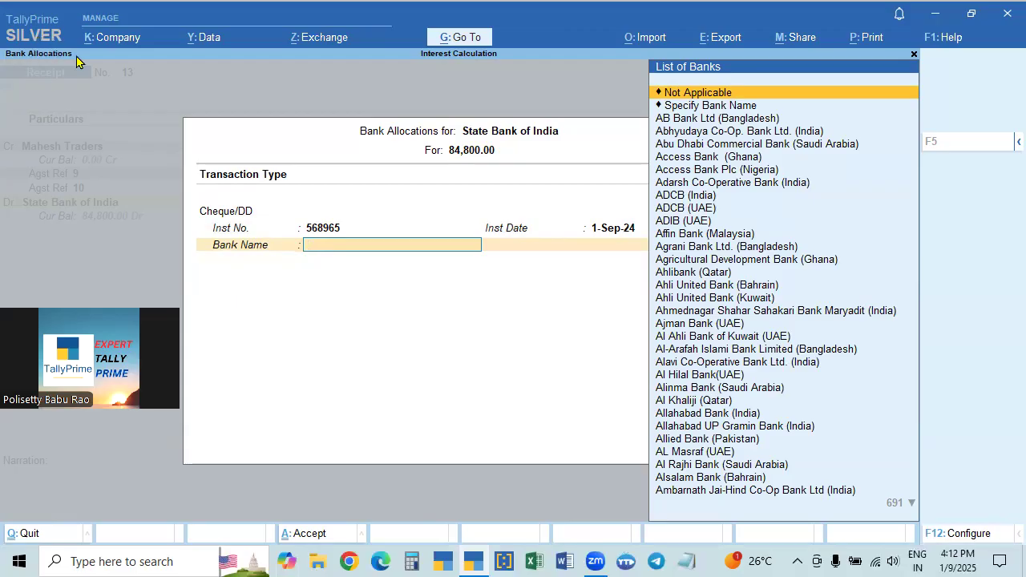
Specify HDFC Bank as a custom bank name for the cheque in the State Bank of India allocation
left_click(695, 108)
left_click(693, 109)
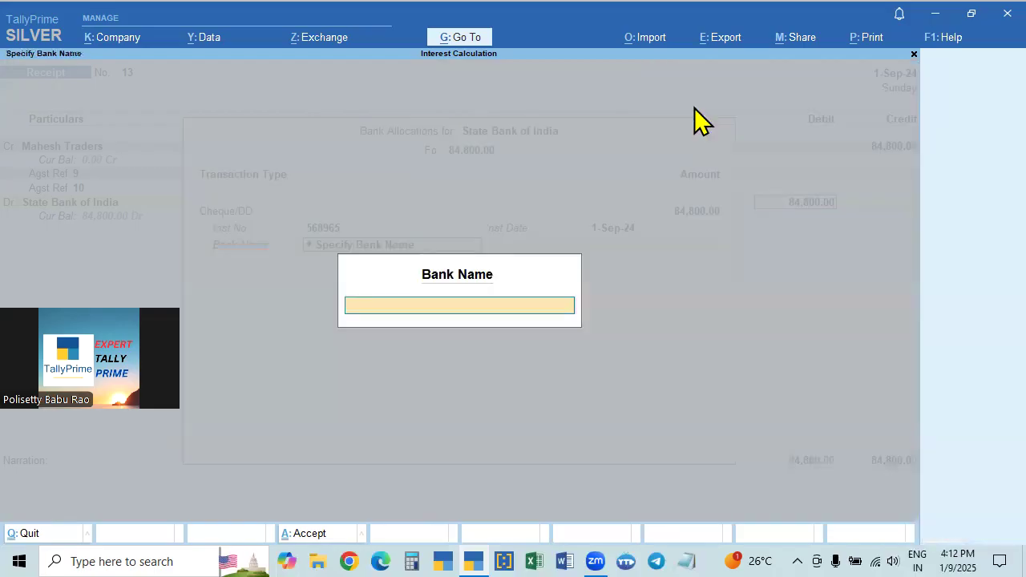
type("HDFC Ab")
key("BackSpace")
key("BackSpace")
type("Bank")
key("Return")
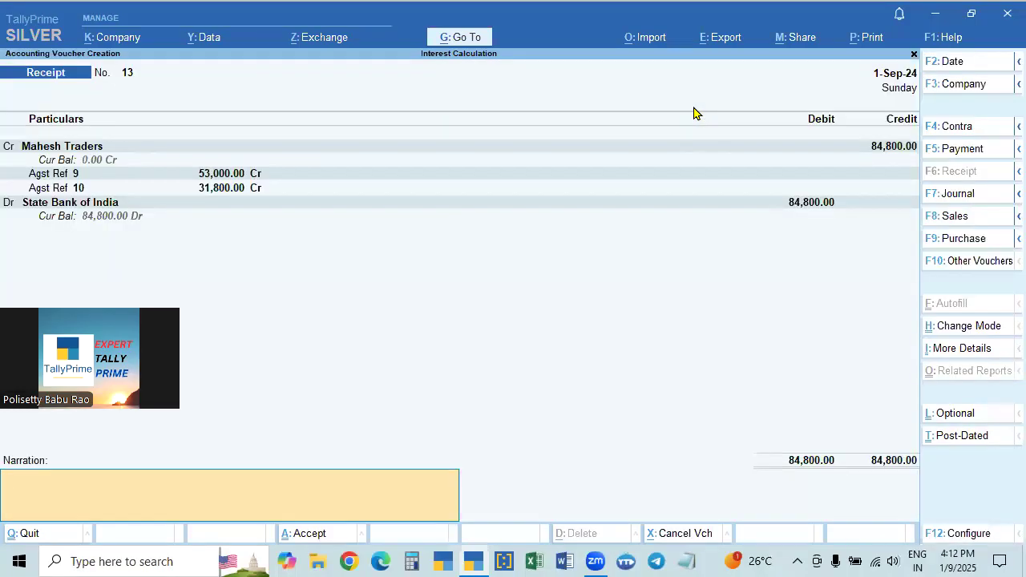
Recheck the cheque's bank allocation details and save the receipt voucher without a narration
key("BackSpace")
key("Return")
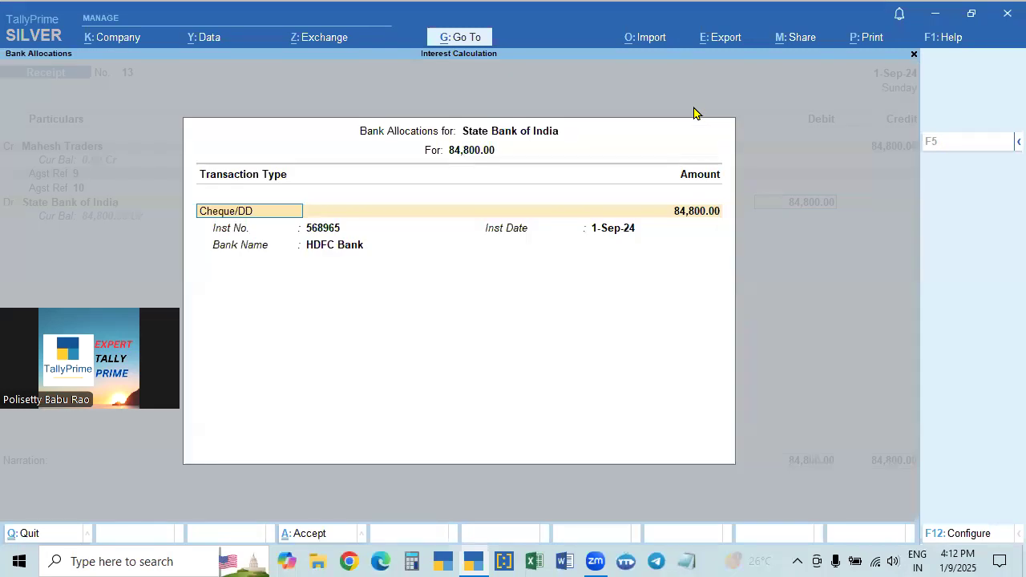
key("Return")
key("Return")
key("Return")
key("Return")
key("Return")
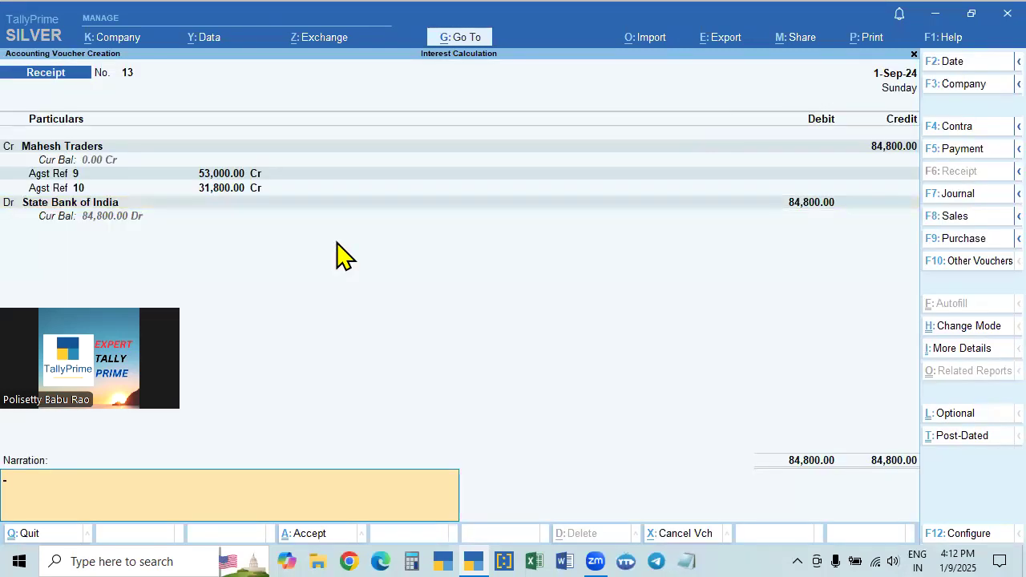
type("-")
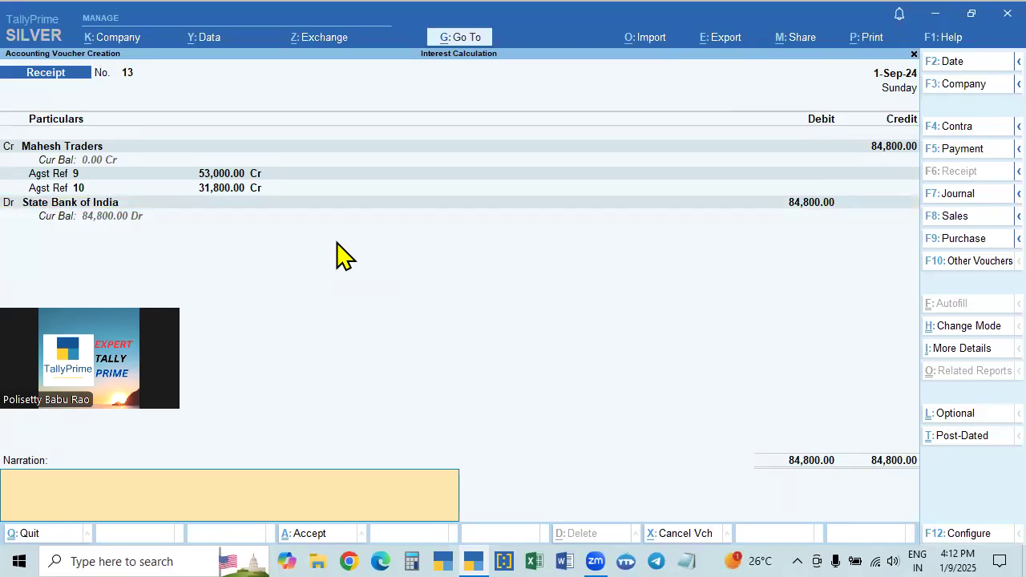
key("Return")
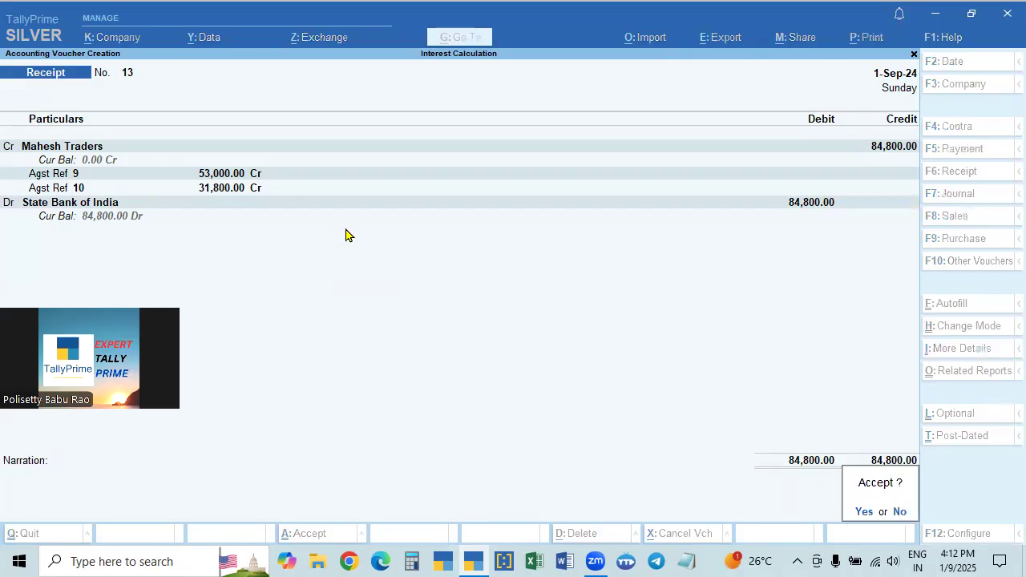
key("y")
View the ledger vouchers of Mahesh Traders for the period 1-Apr-24 to 1-Sep-24
left_click(456, 38)
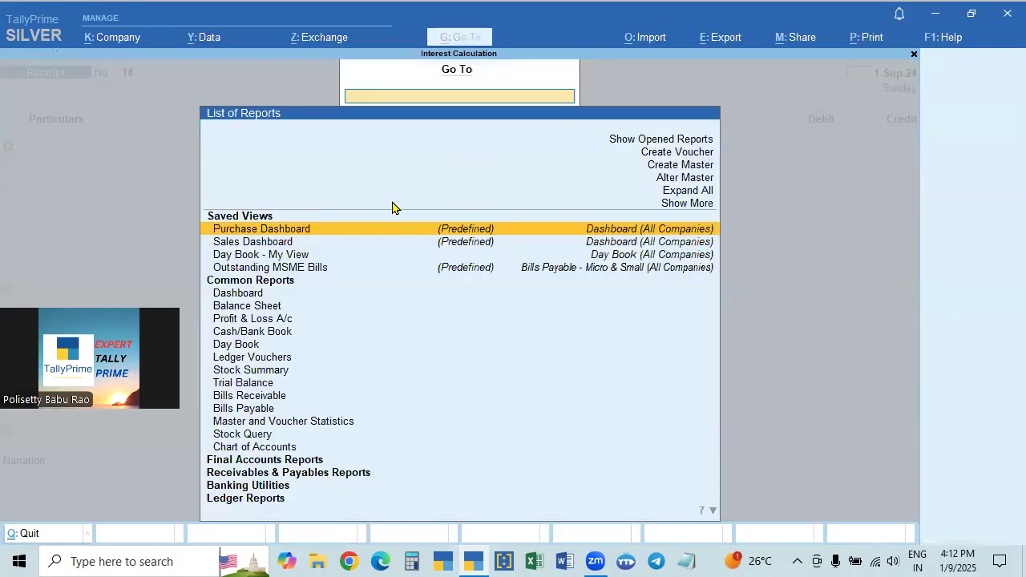
left_click(253, 358)
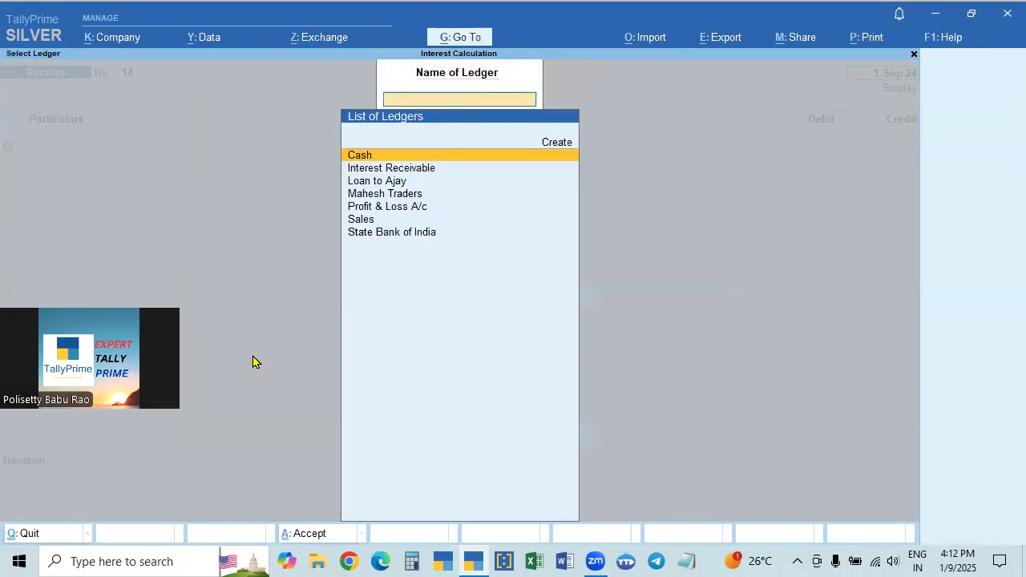
key("Down")
key("Down")
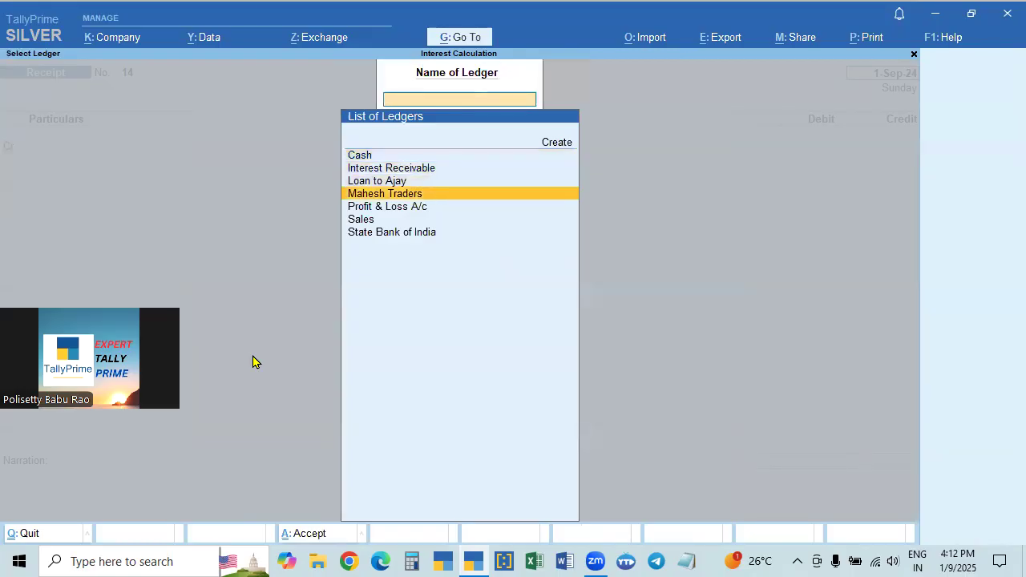
key("Return")
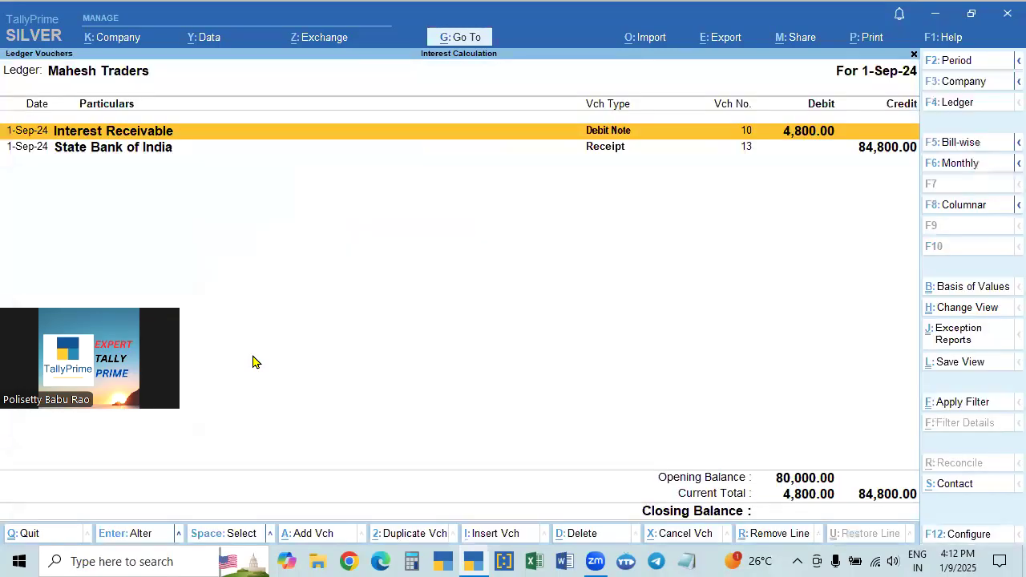
key("F2")
key("space")
key("Return")
key("space")
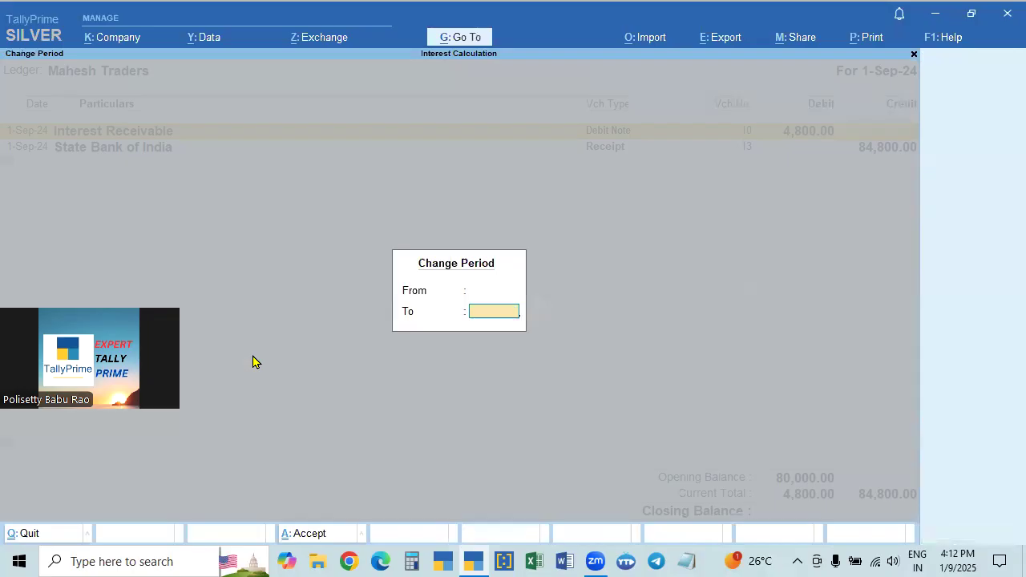
key("Return")
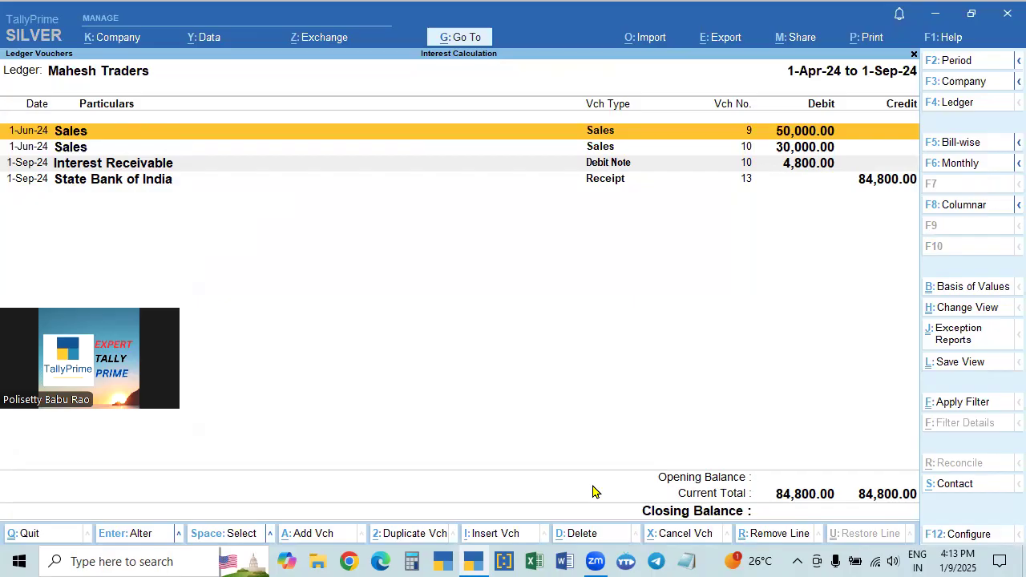
Close the ledger report and the open voucher screens and return to the Gateway of Tally
key("Escape")
key("Escape")
key("Escape")
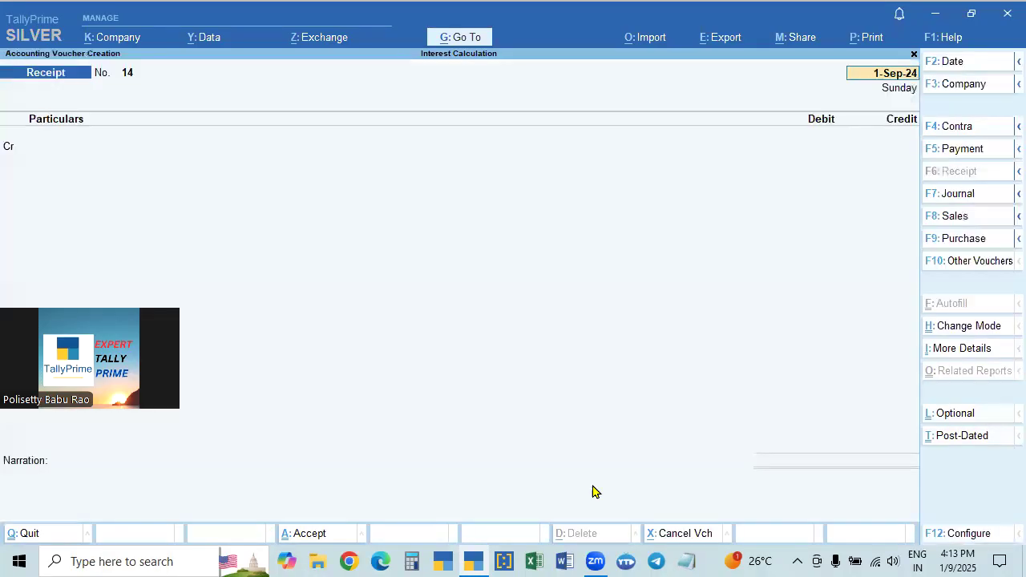
key("Escape")
key("y")
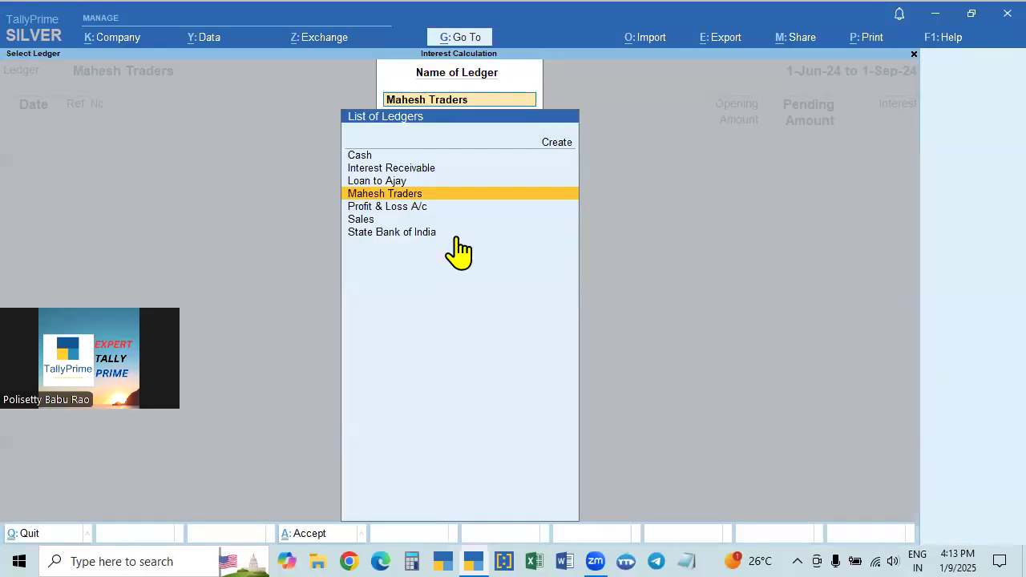
key("Return")
key("Escape")
key("Escape")
key("Escape")
key("Escape")
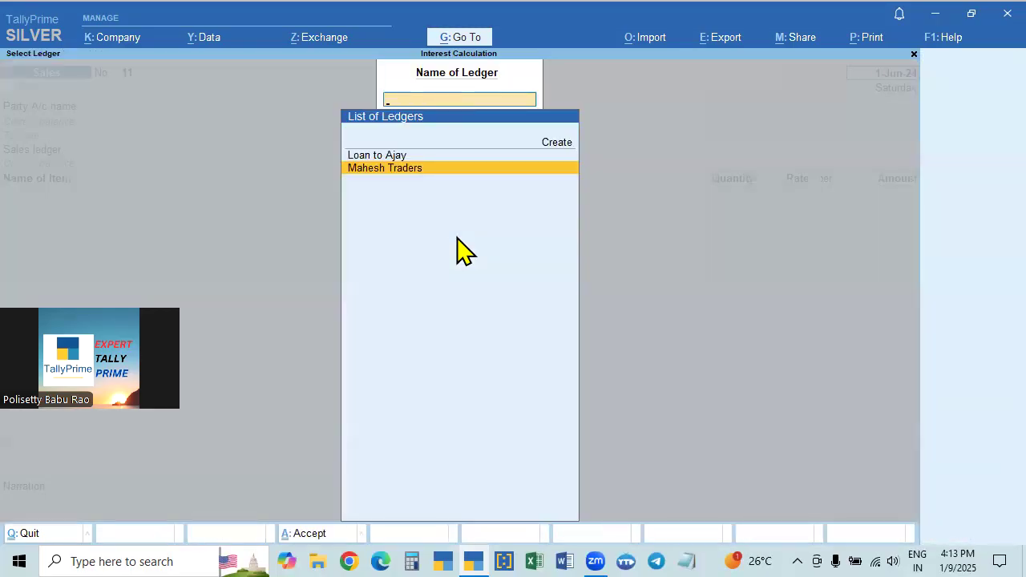
key("Escape")
key("Return")
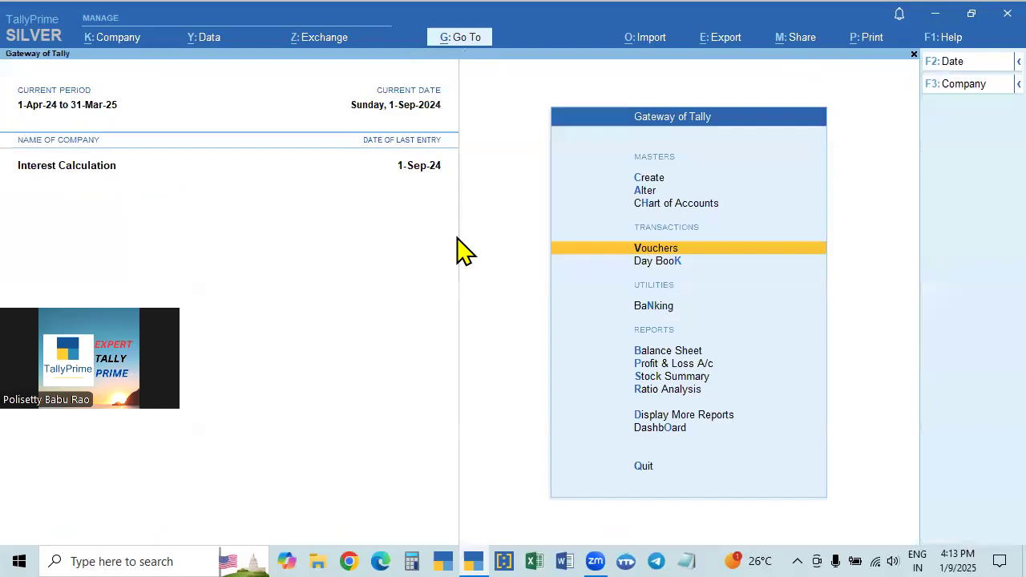
key("Escape")
key("Escape")
Look up the Interest Calculations reports under Statements of Accounts and return to the Gateway of Tally
key("Down")
key("Down")
key("Down")
key("Down")
key("Down")
key("Down")
key("Down")
key("Down")
key("Down")
key("Down")
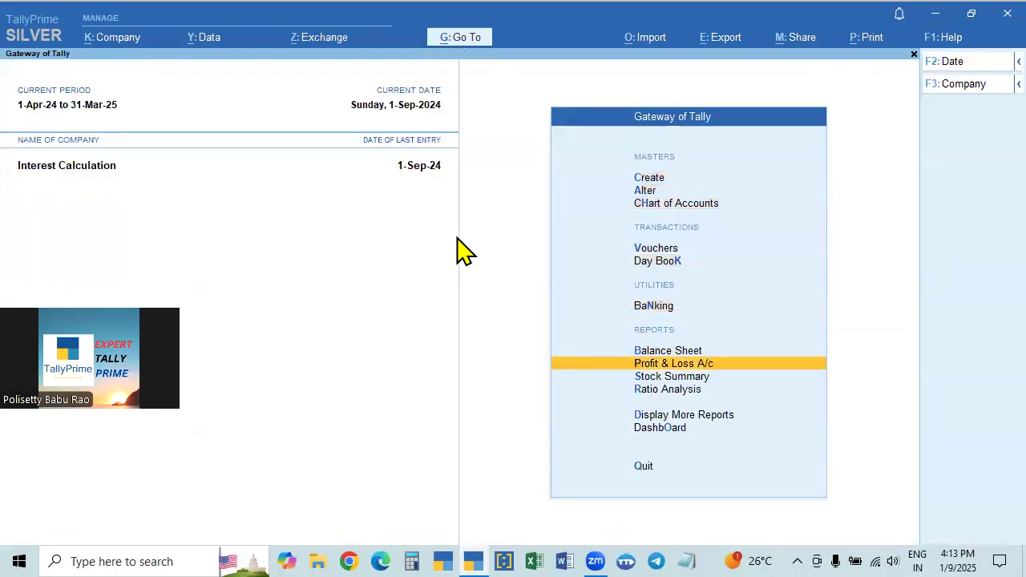
key("Return")
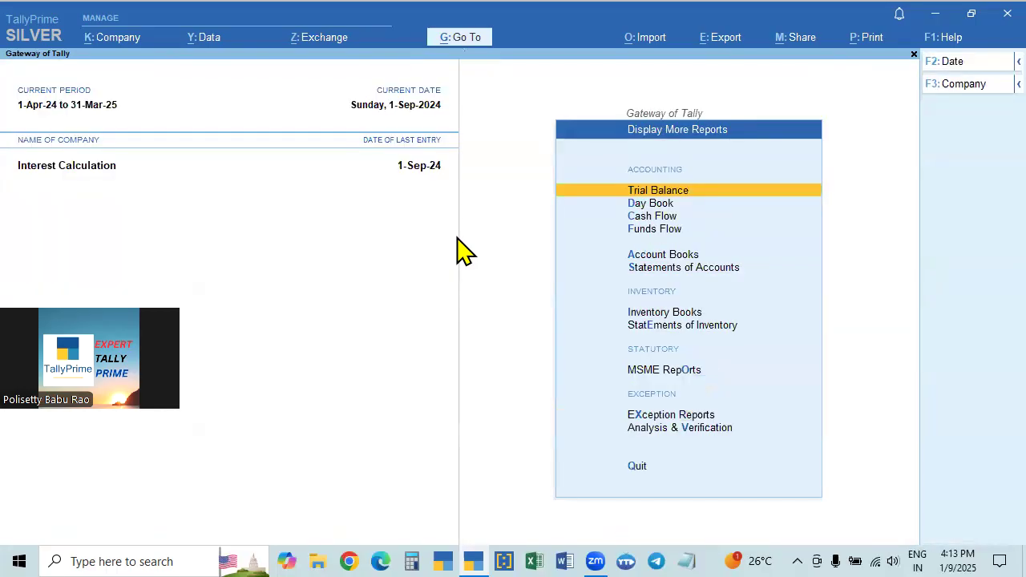
key("Down")
key("Down")
key("Down")
key("Down")
key("Down")
key("Down")
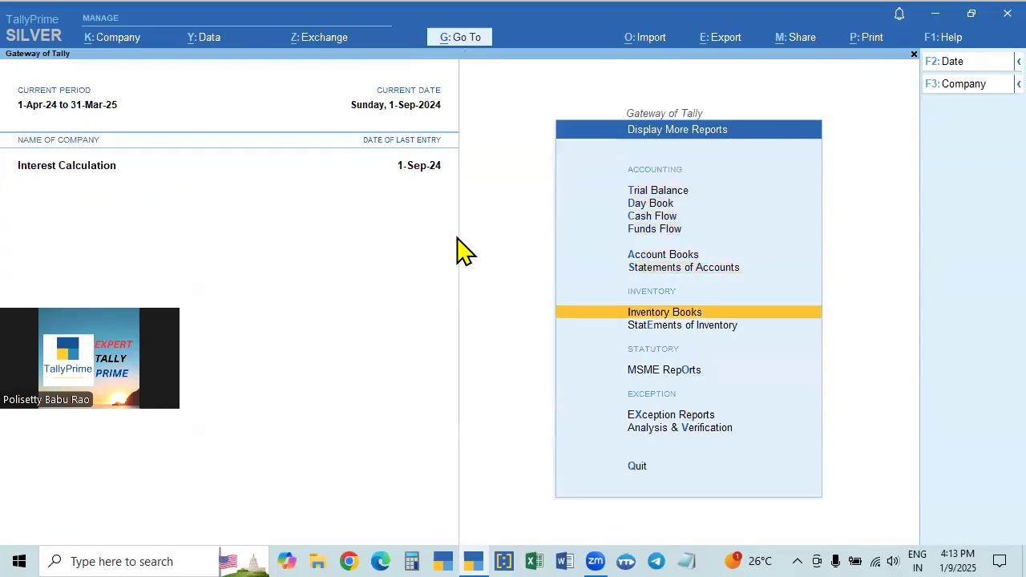
key("Up")
key("Return")
key("Down")
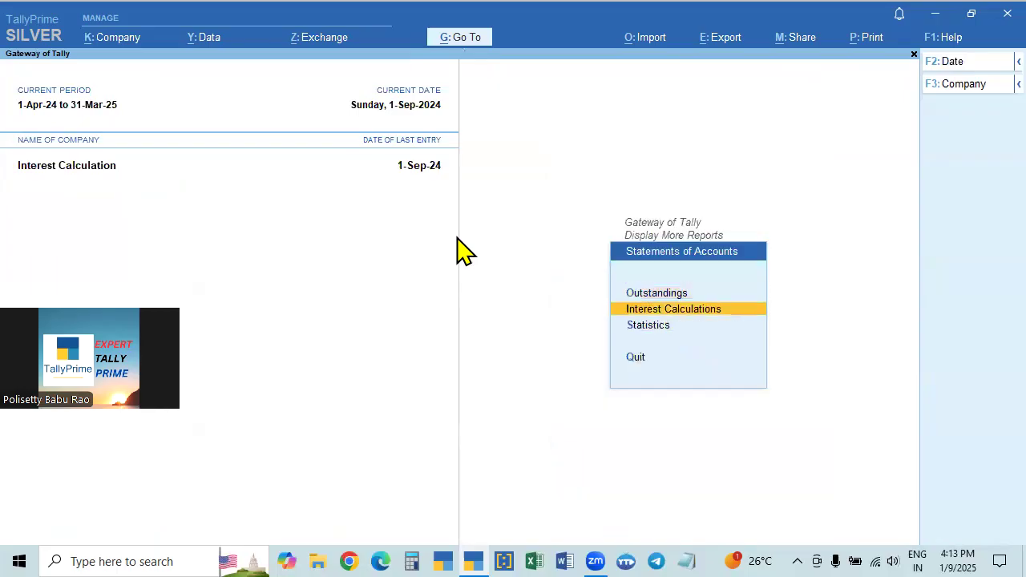
key("Return")
key("Escape")
key("Escape")
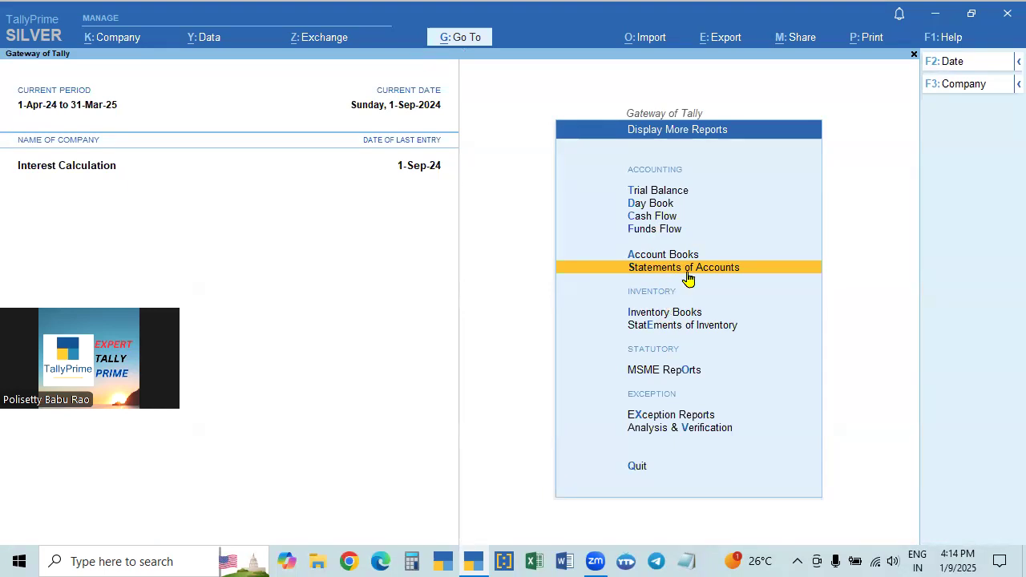
key("Escape")
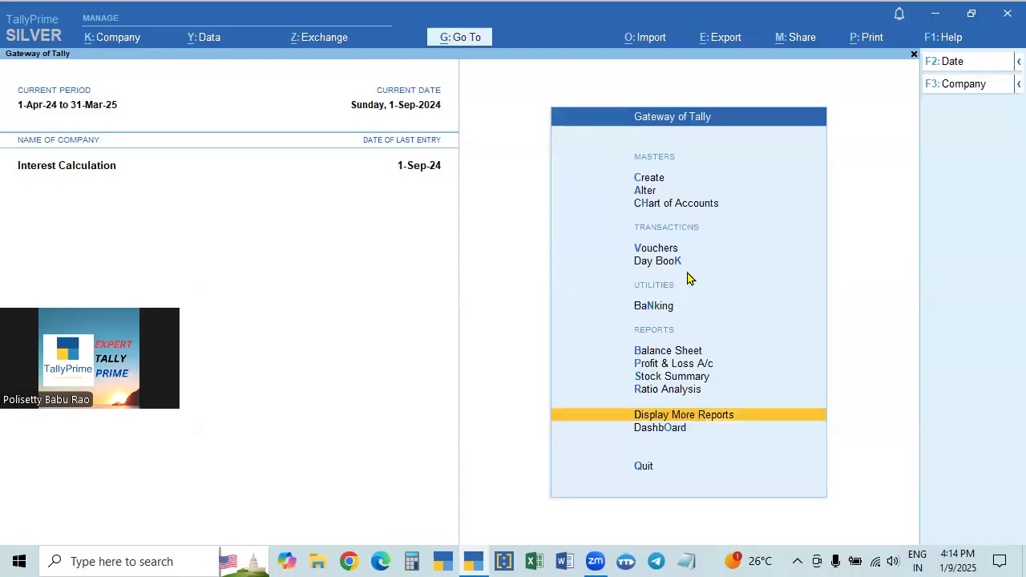
Check the Ledger Interest Calculation report for Mahesh Traders and return to the sales voucher
left_click(659, 252)
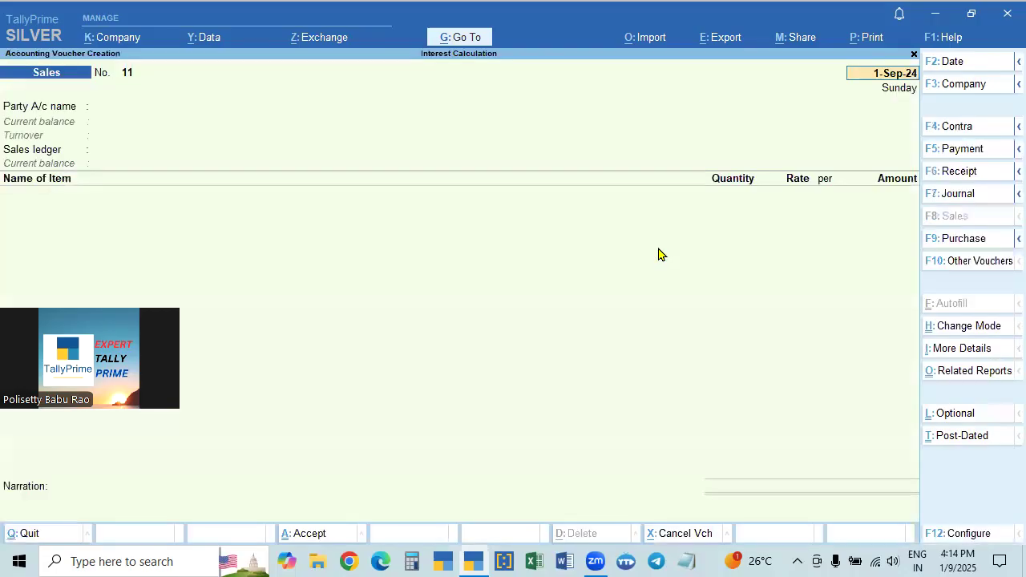
left_click(462, 37)
type("Int")
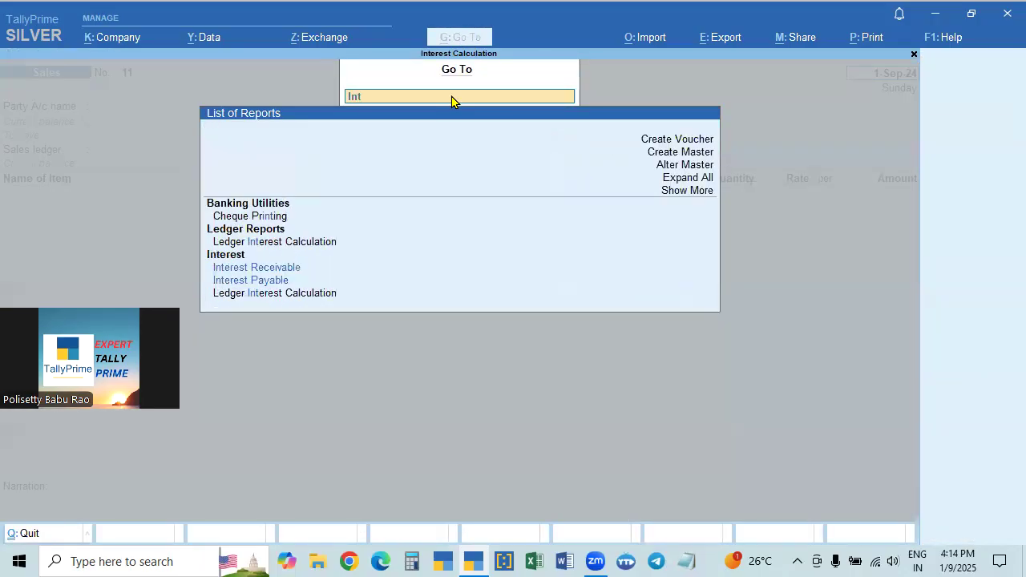
left_click(281, 294)
key("Down")
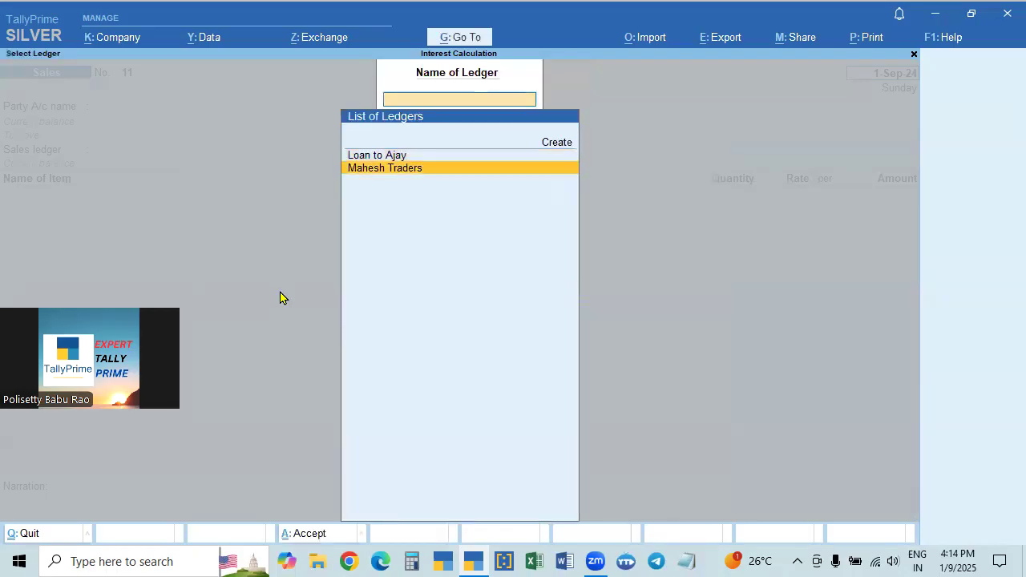
key("Return")
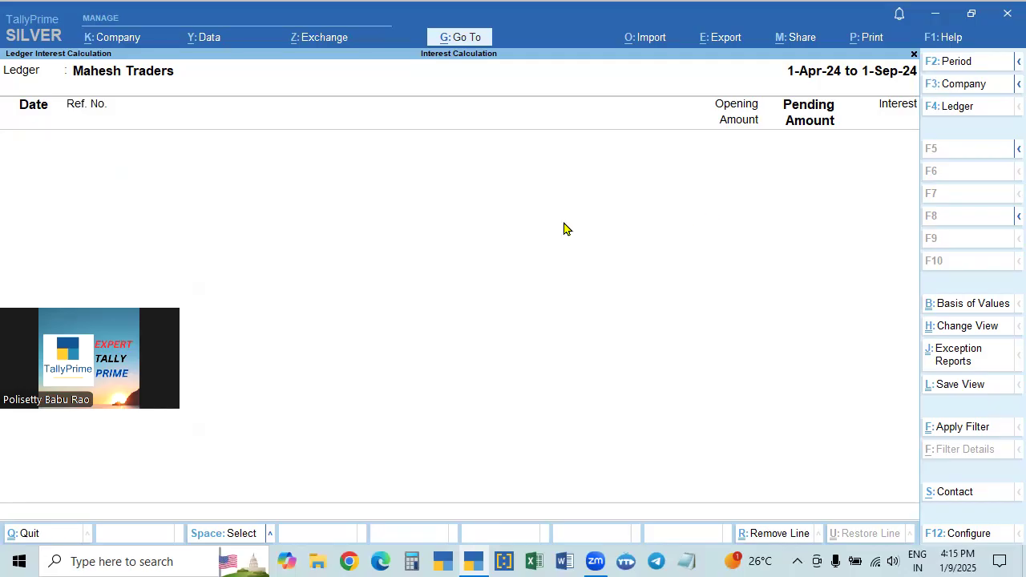
key("Escape")
key("Escape")
key("Escape")
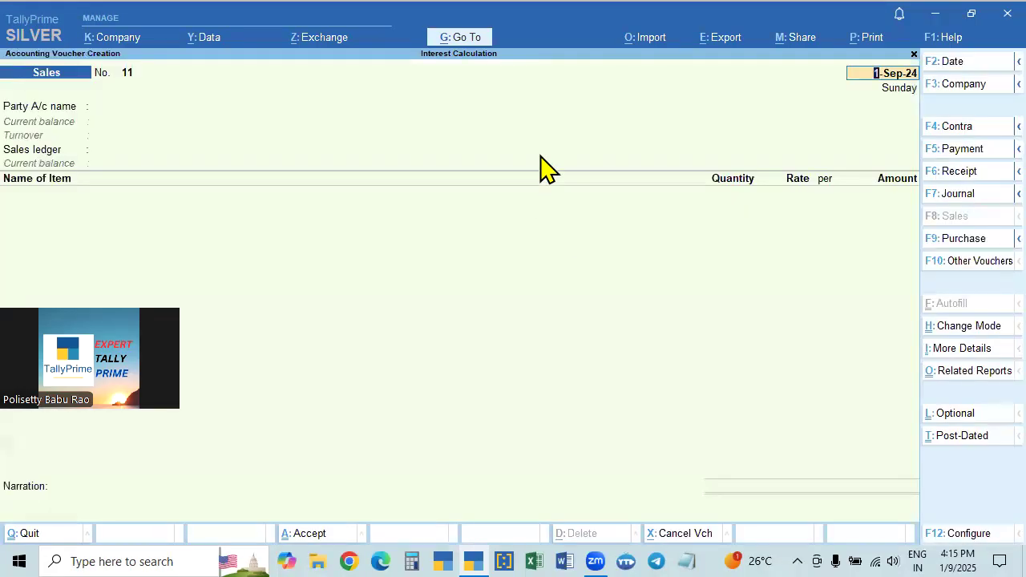